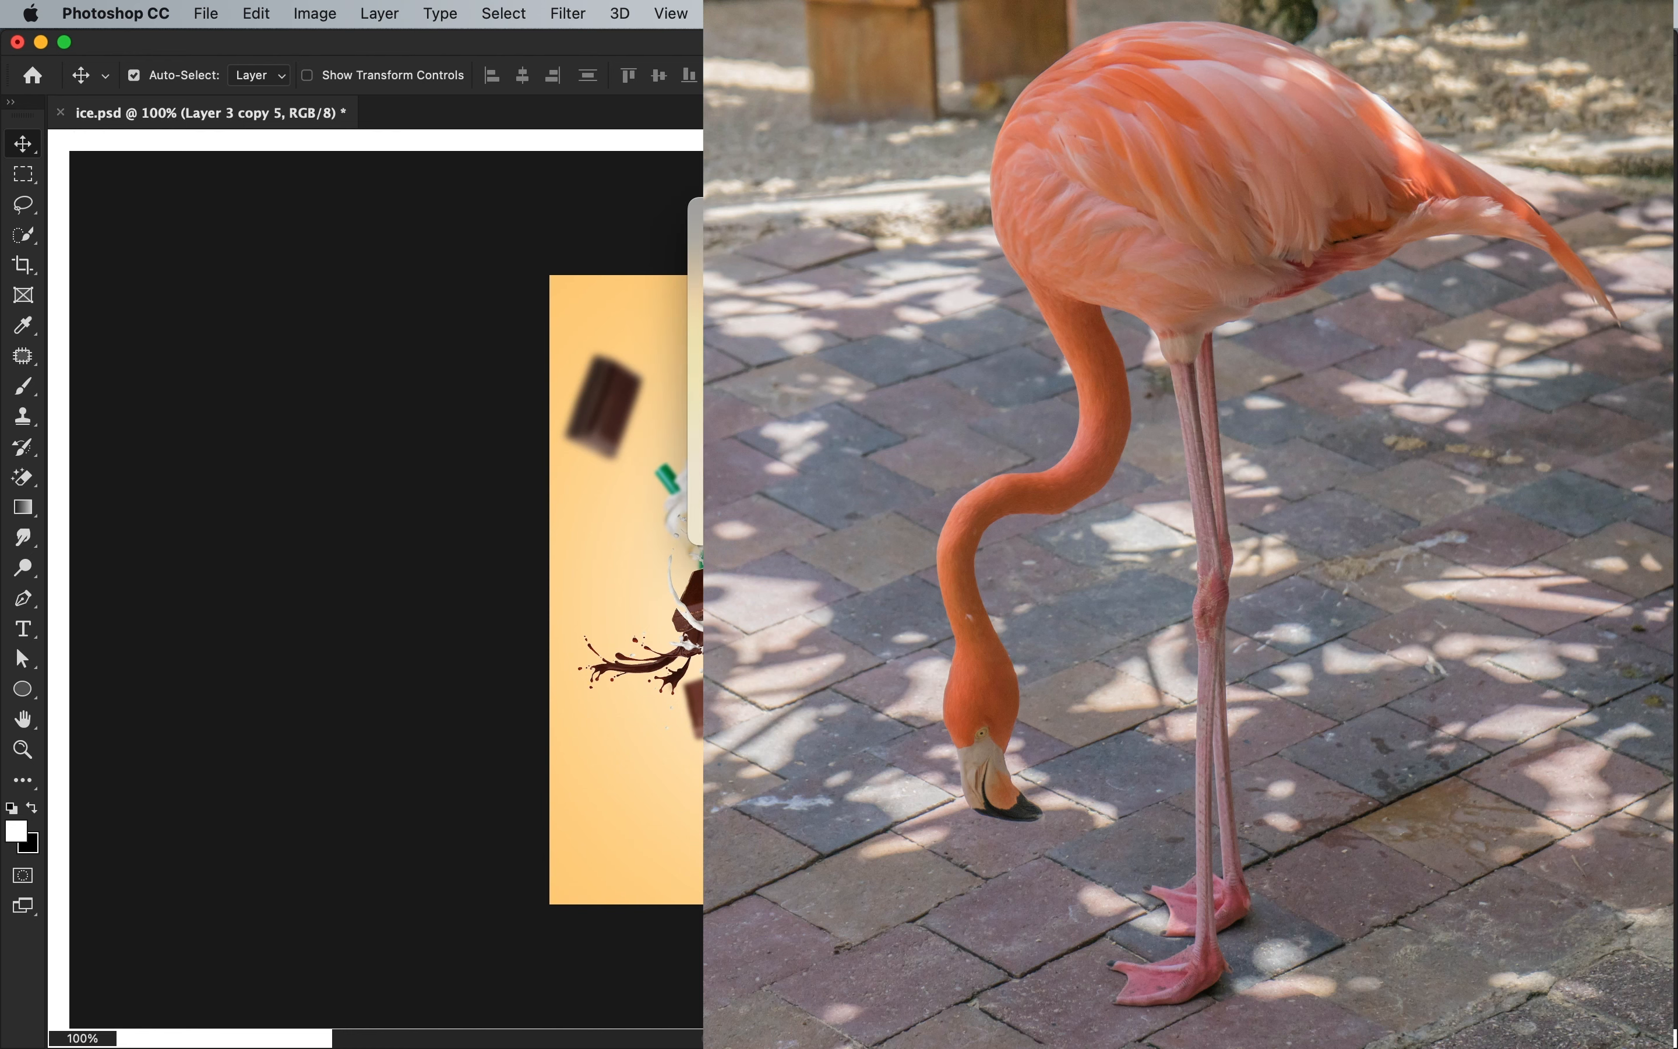
# - Create a new 1080 x 1080 px RGB document at 300 ppi with a white background from the SOCAIL MEDIA preset
pyautogui.click(872, 443)
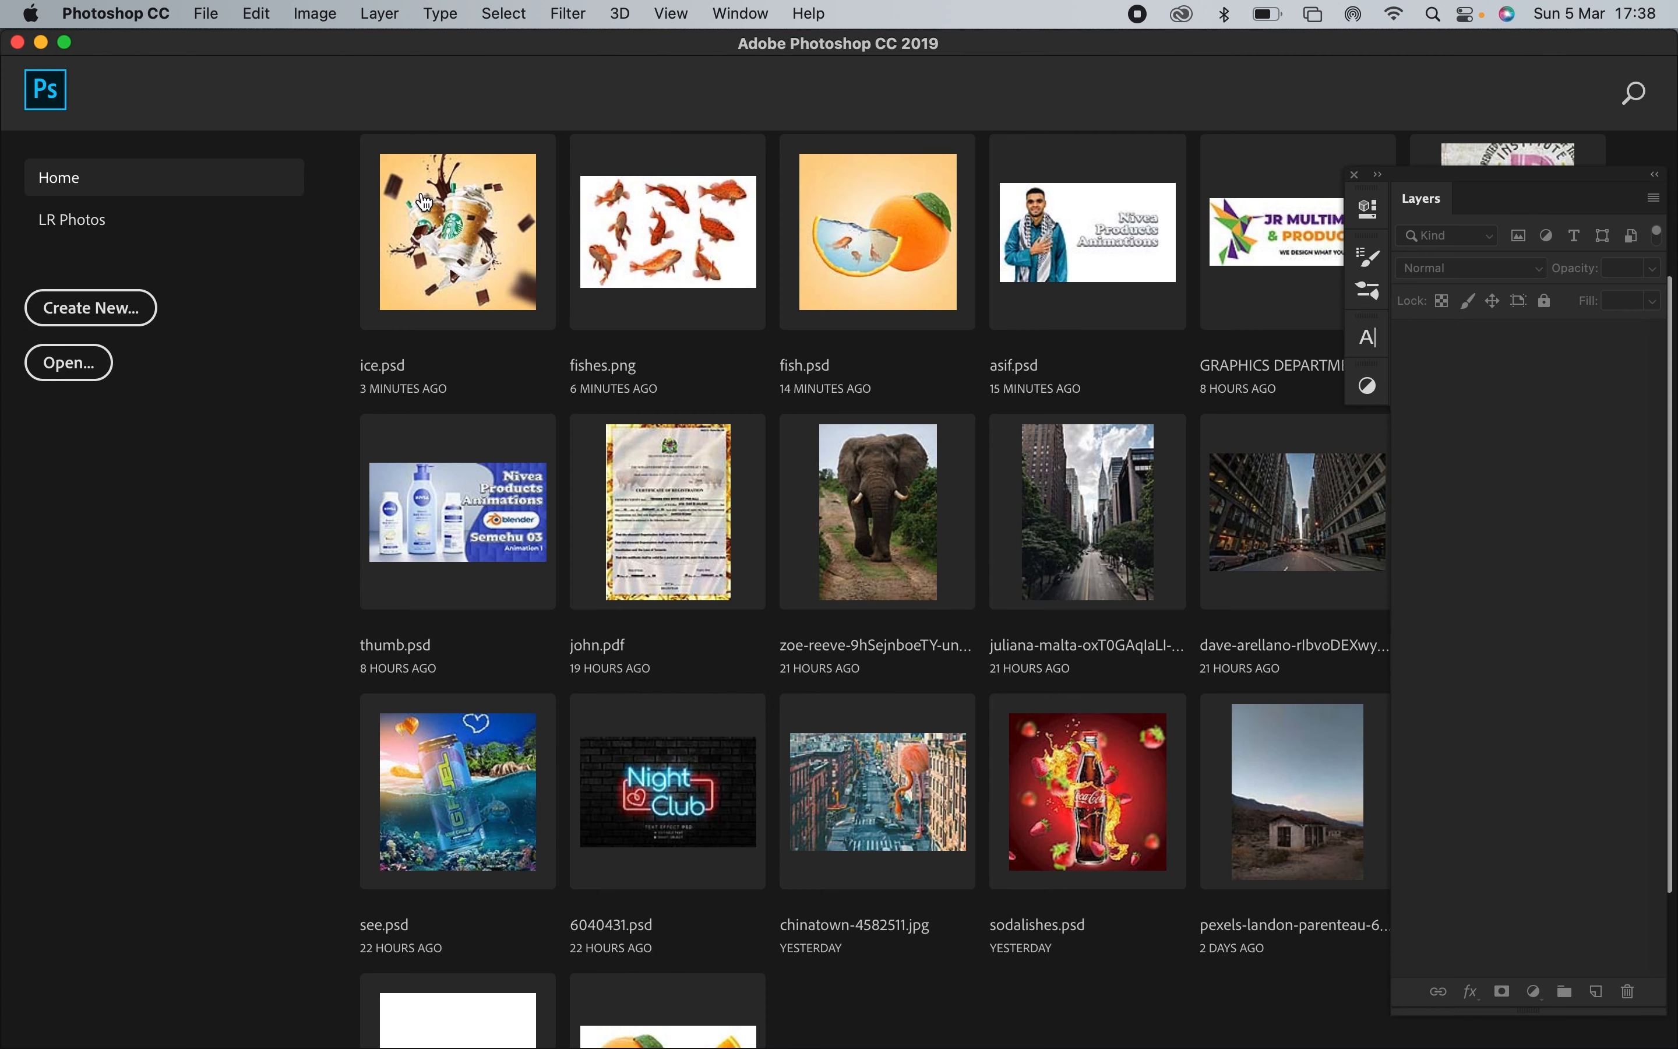
pyautogui.click(111, 312)
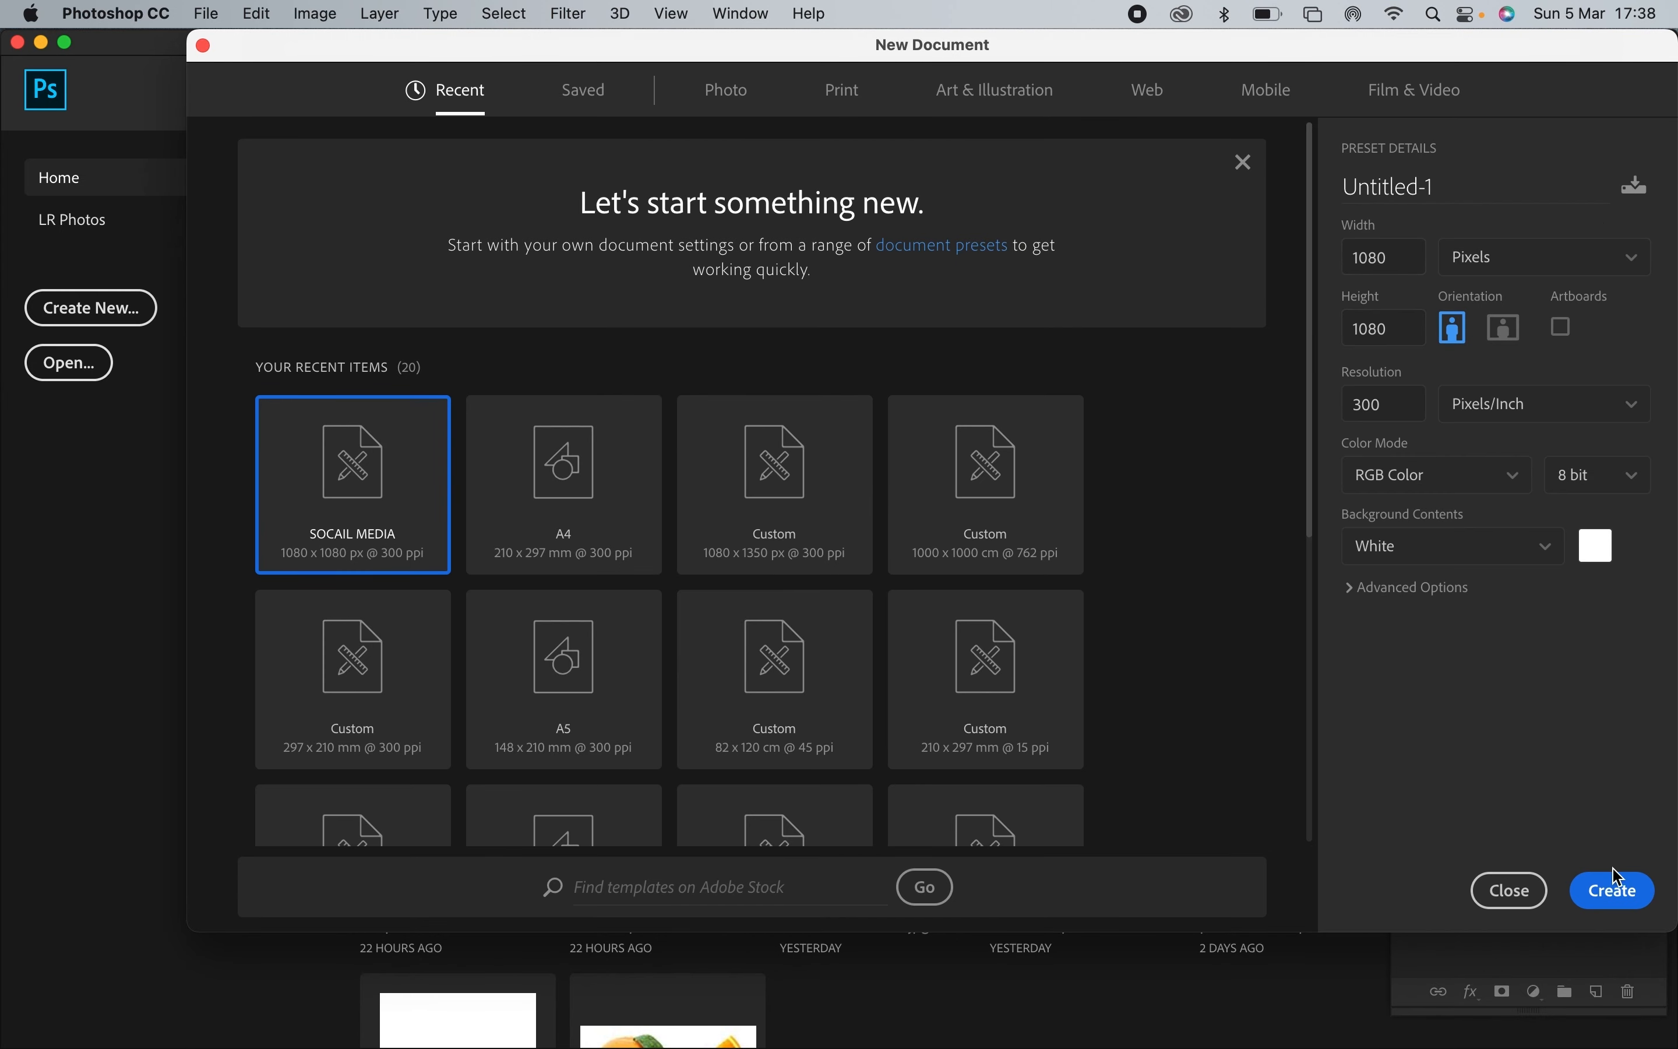
pyautogui.click(1609, 895)
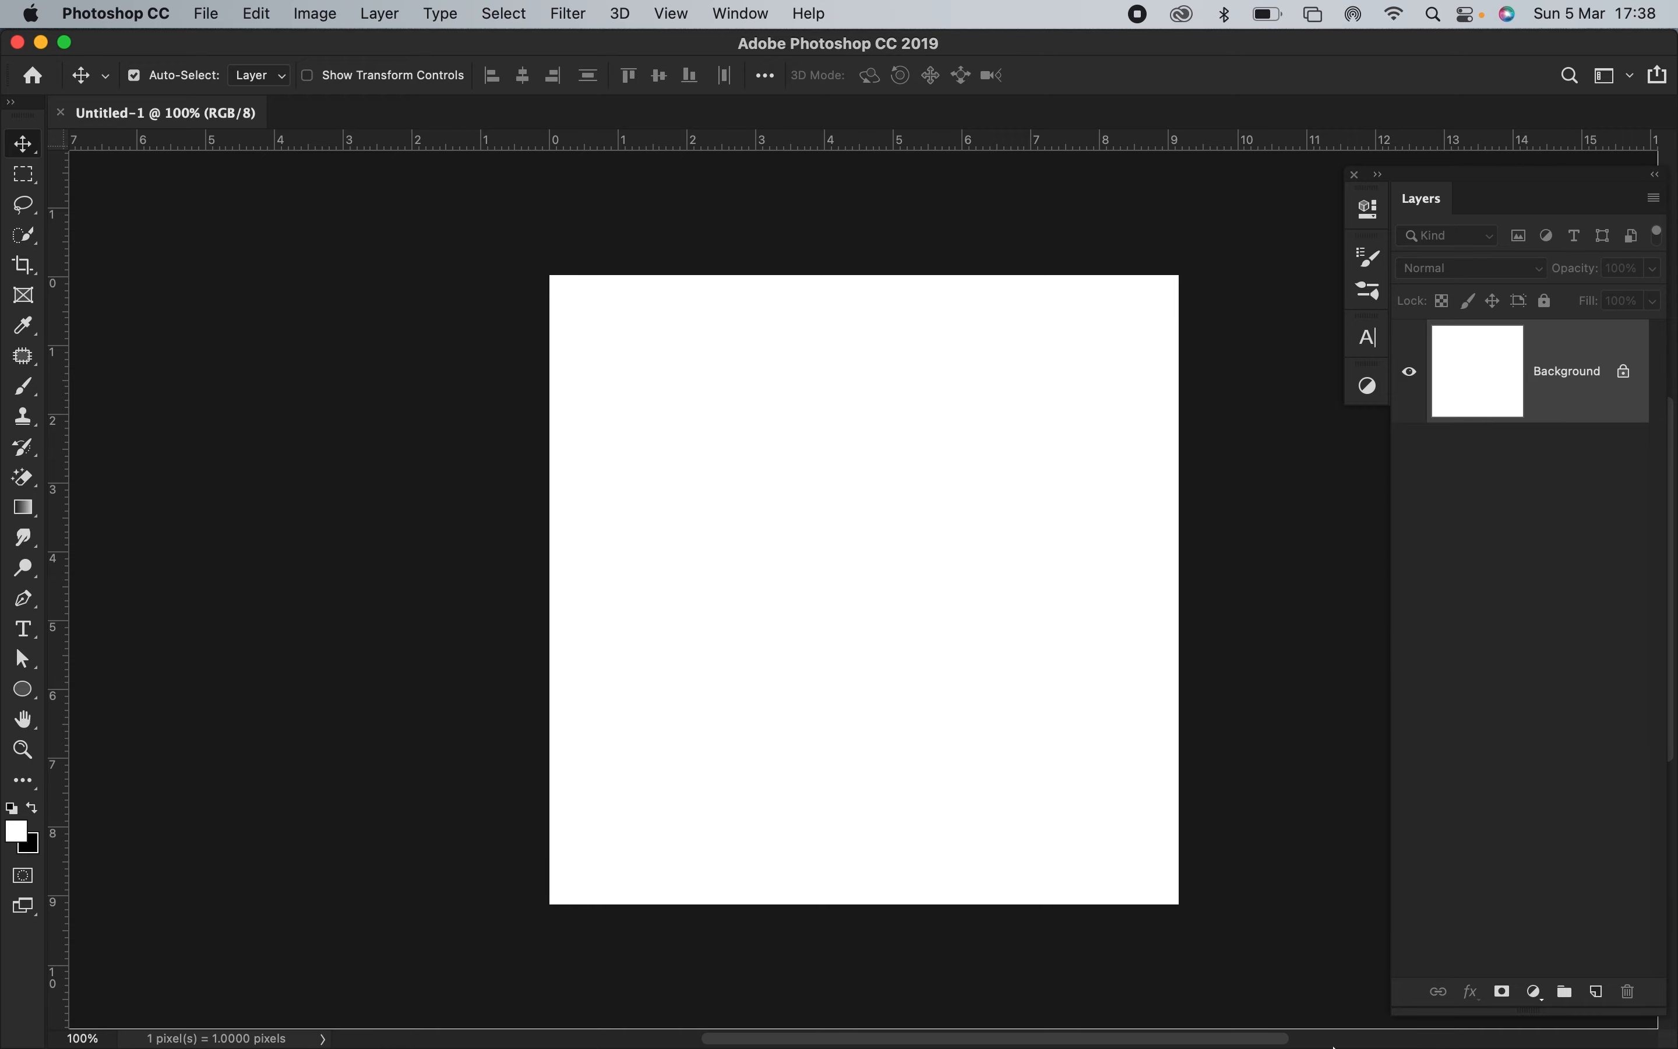
# - Place Product.png from the chocolate & orange fish folder, scaled to about 18% and positioned slightly right of the canvas centre
pyautogui.click(416, 1016)
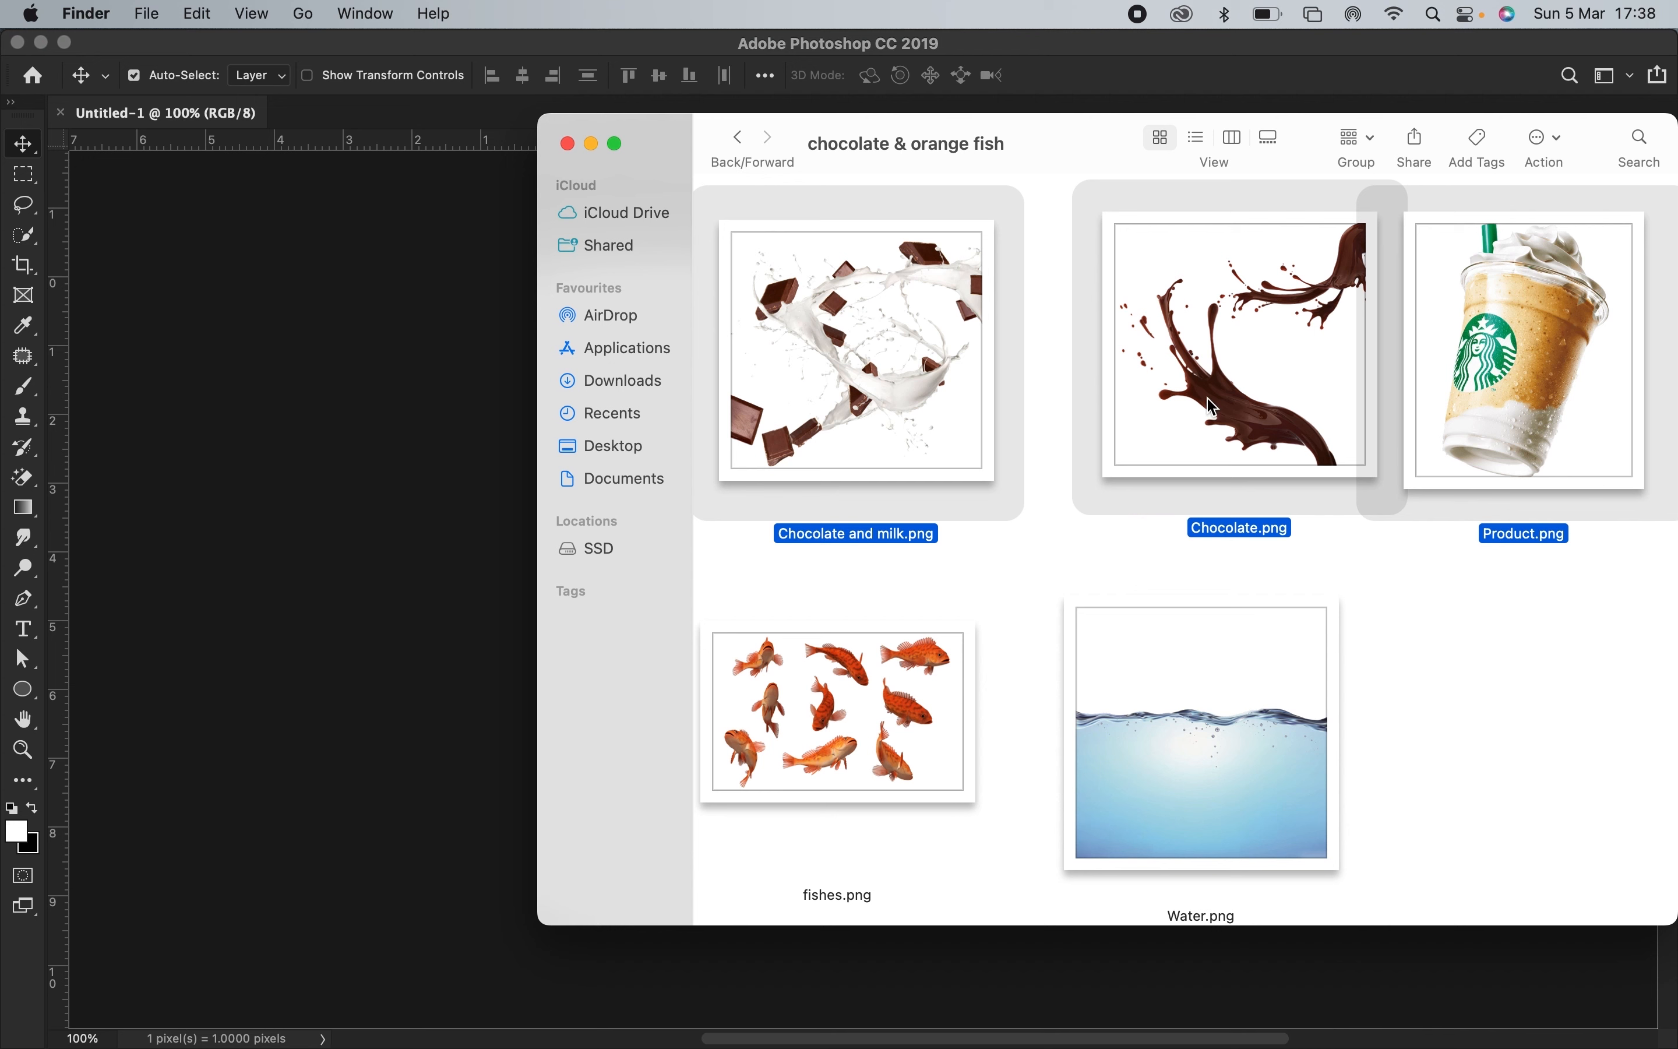
pyautogui.click(1384, 557)
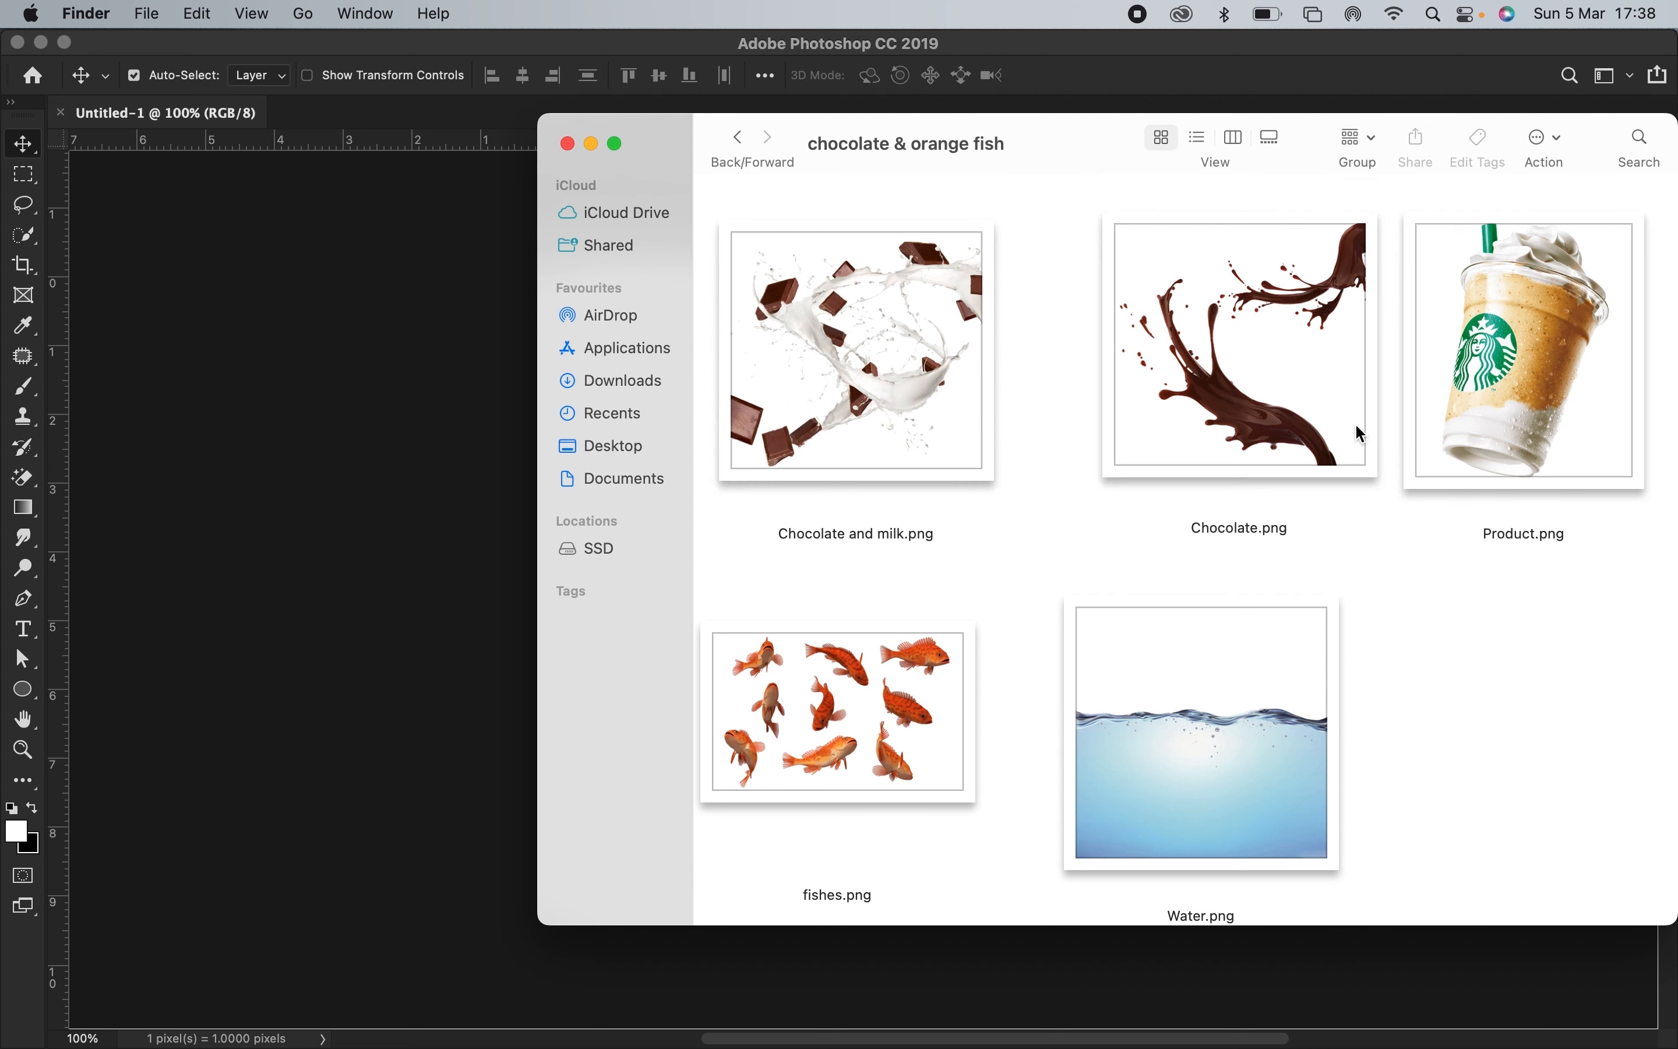
pyautogui.click(1509, 358)
pyautogui.moveTo(1522, 374); pyautogui.dragTo(247, 487)
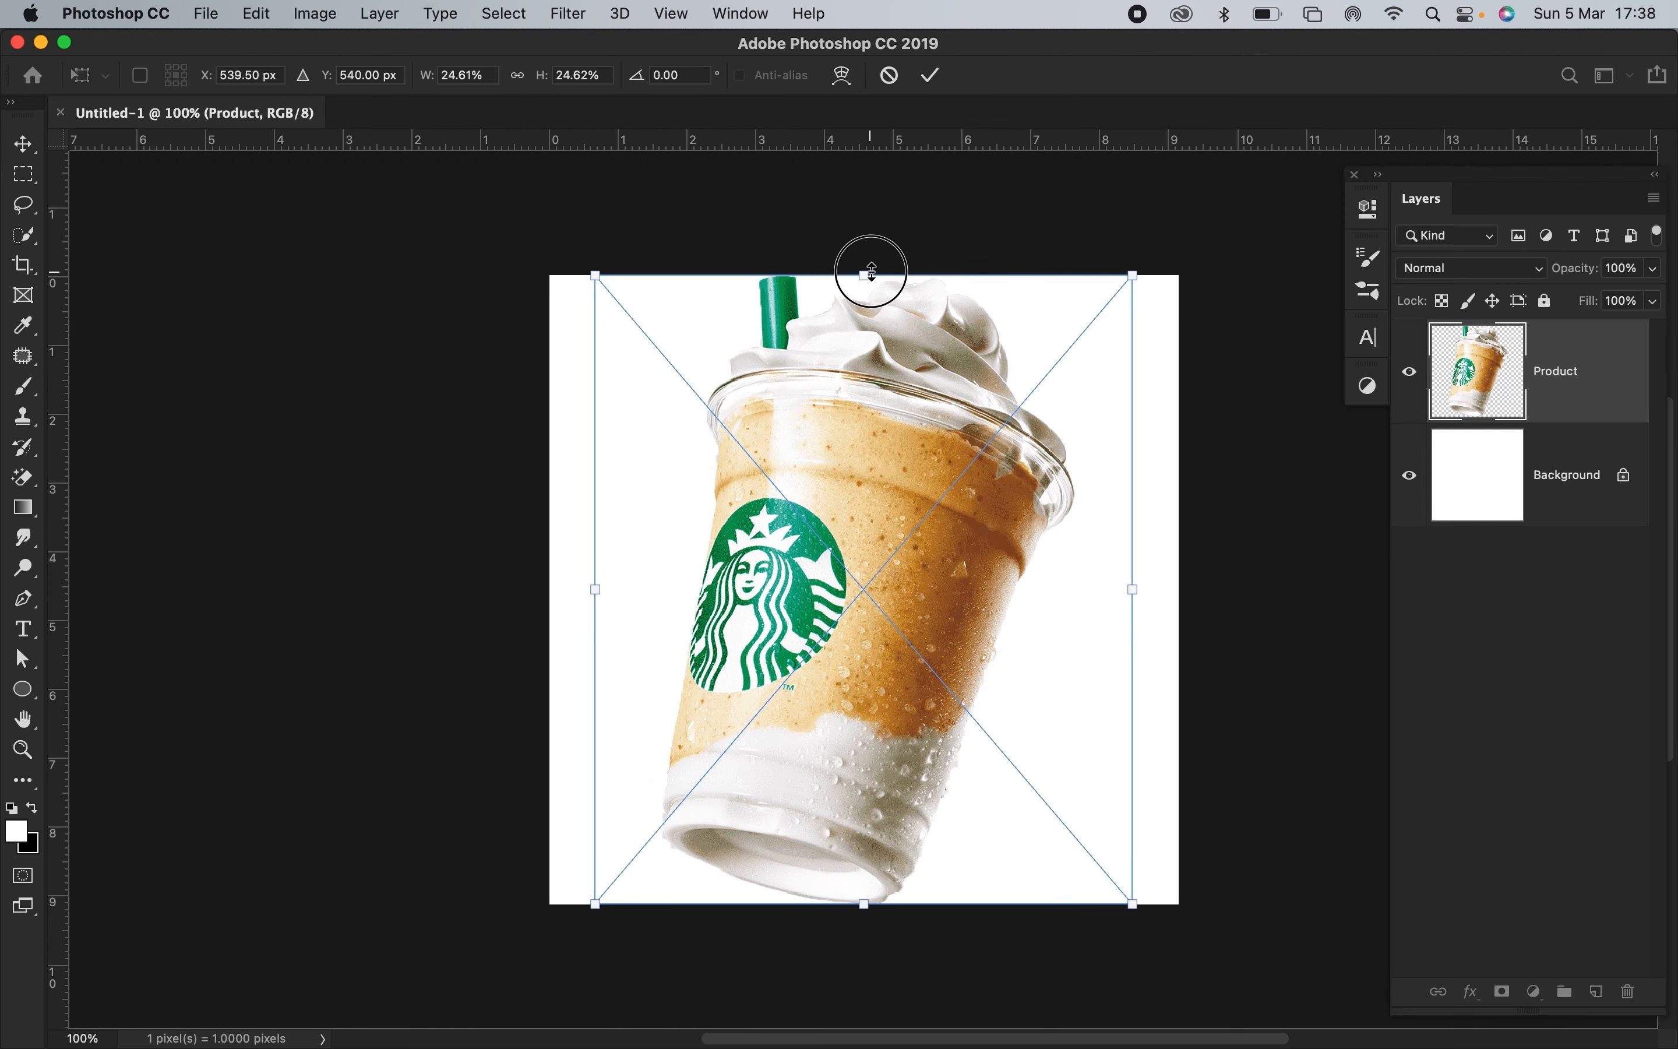
pyautogui.moveTo(872, 272); pyautogui.dragTo(872, 354)
pyautogui.moveTo(861, 583); pyautogui.dragTo(952, 602)
pyautogui.press('Return')
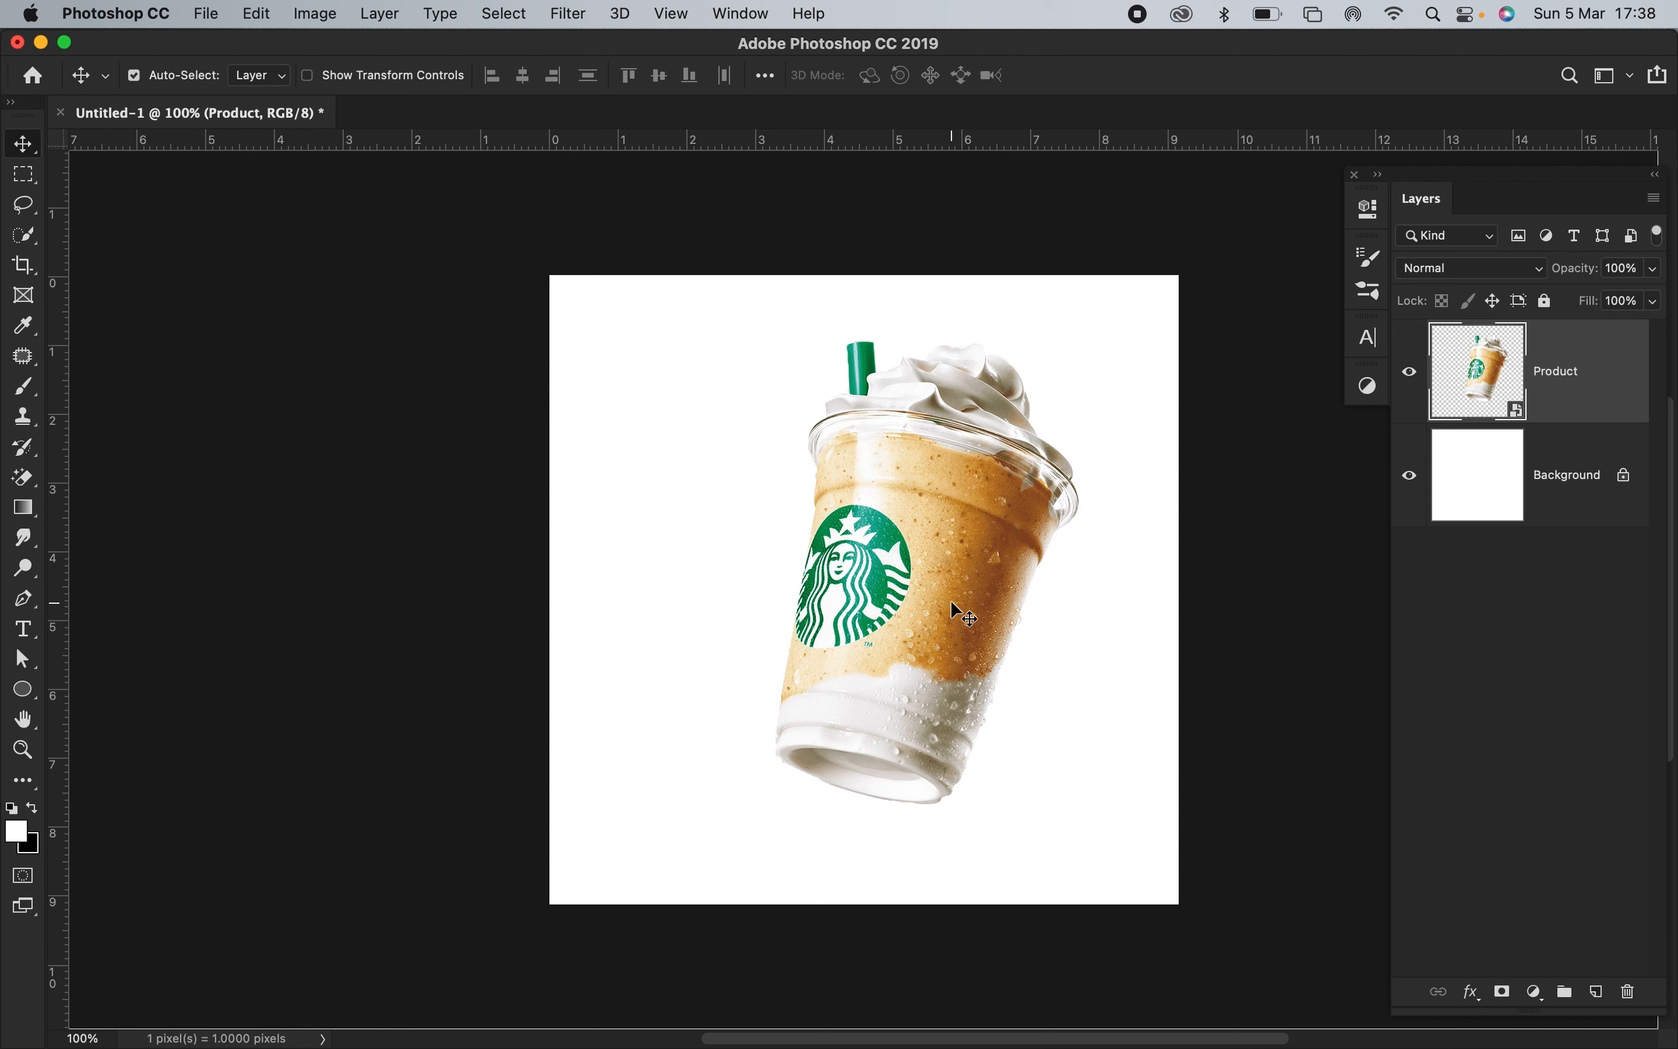
# - Duplicate the cup and turn the lower layer into a rear cup, scaled to about 16.5%, tilted about -12° and offset to the left
pyautogui.press('super+j')
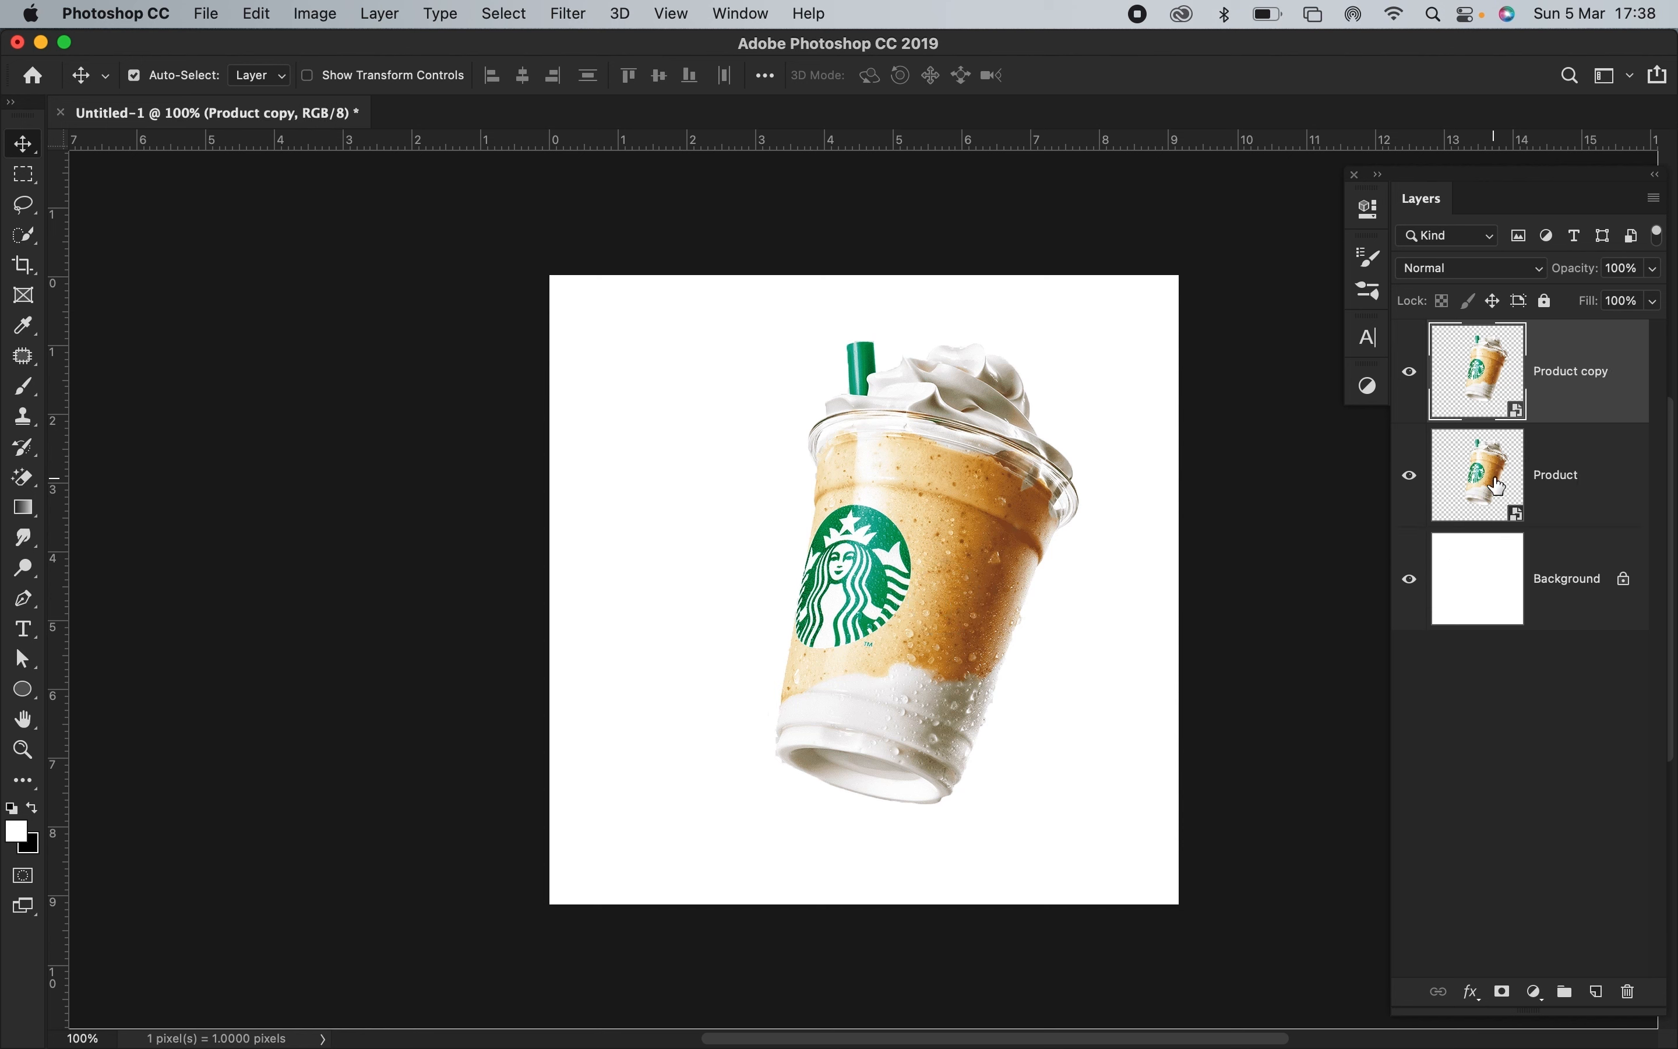
pyautogui.click(1499, 488)
pyautogui.press('super+t')
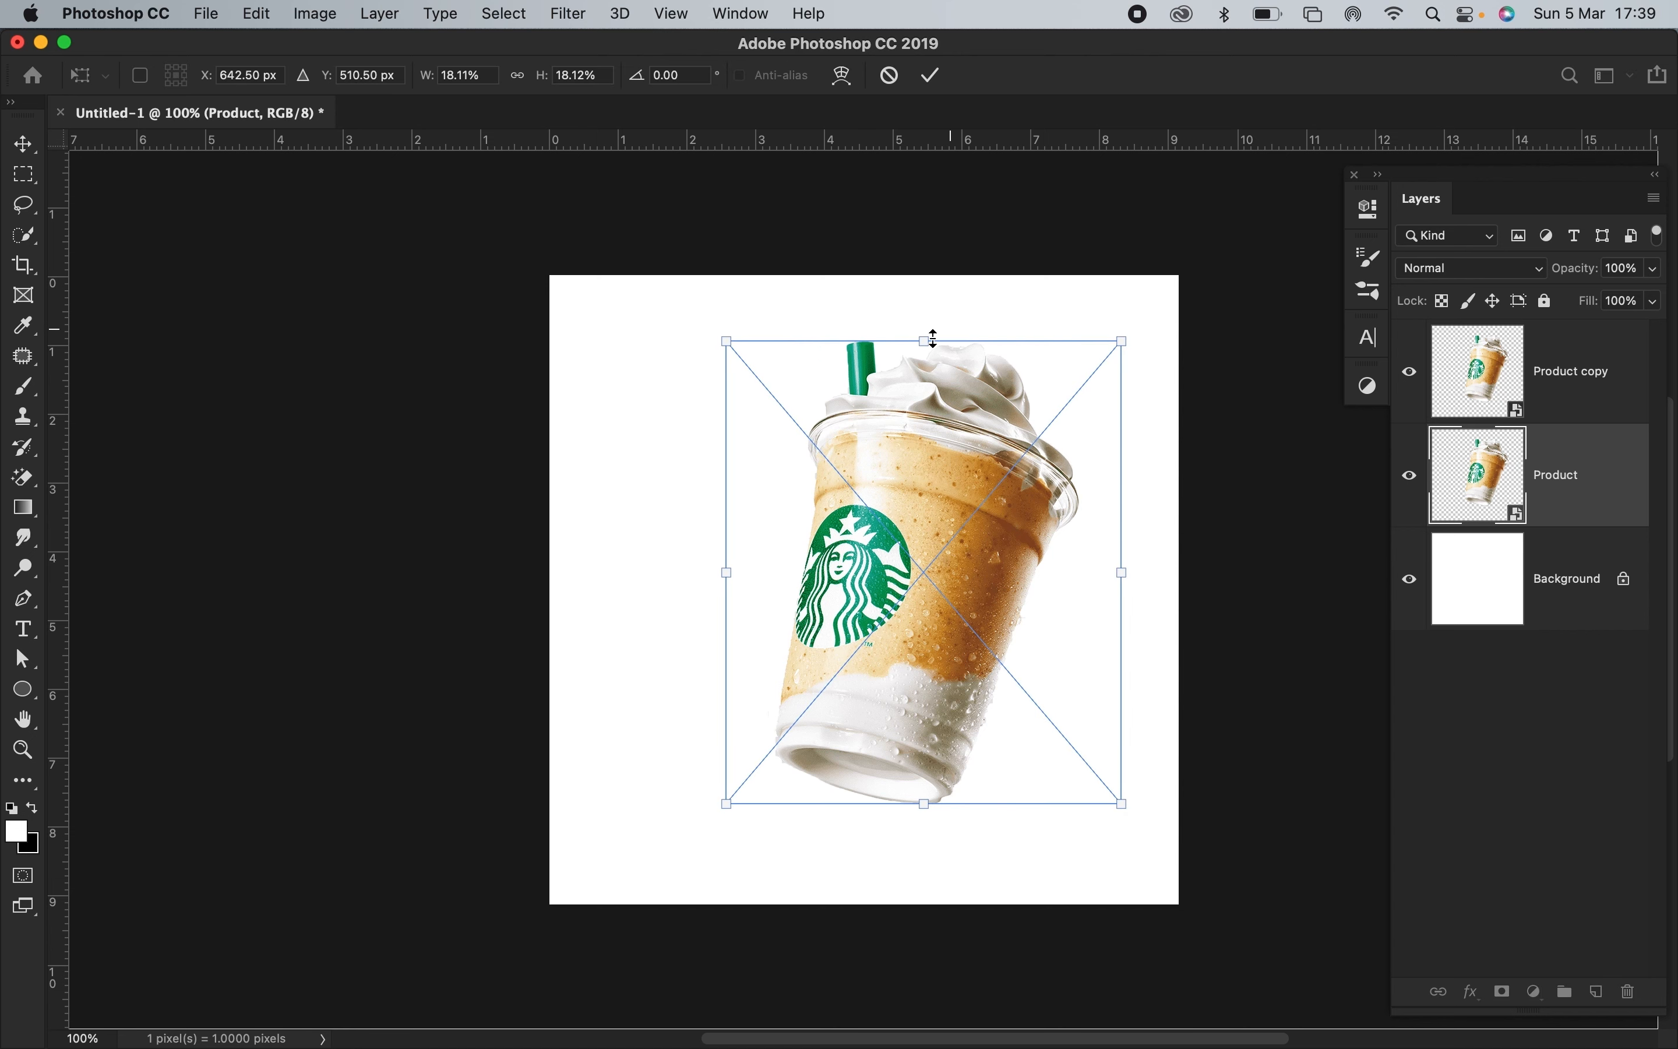
pyautogui.moveTo(932, 339); pyautogui.dragTo(936, 383)
pyautogui.moveTo(734, 361); pyautogui.dragTo(705, 383)
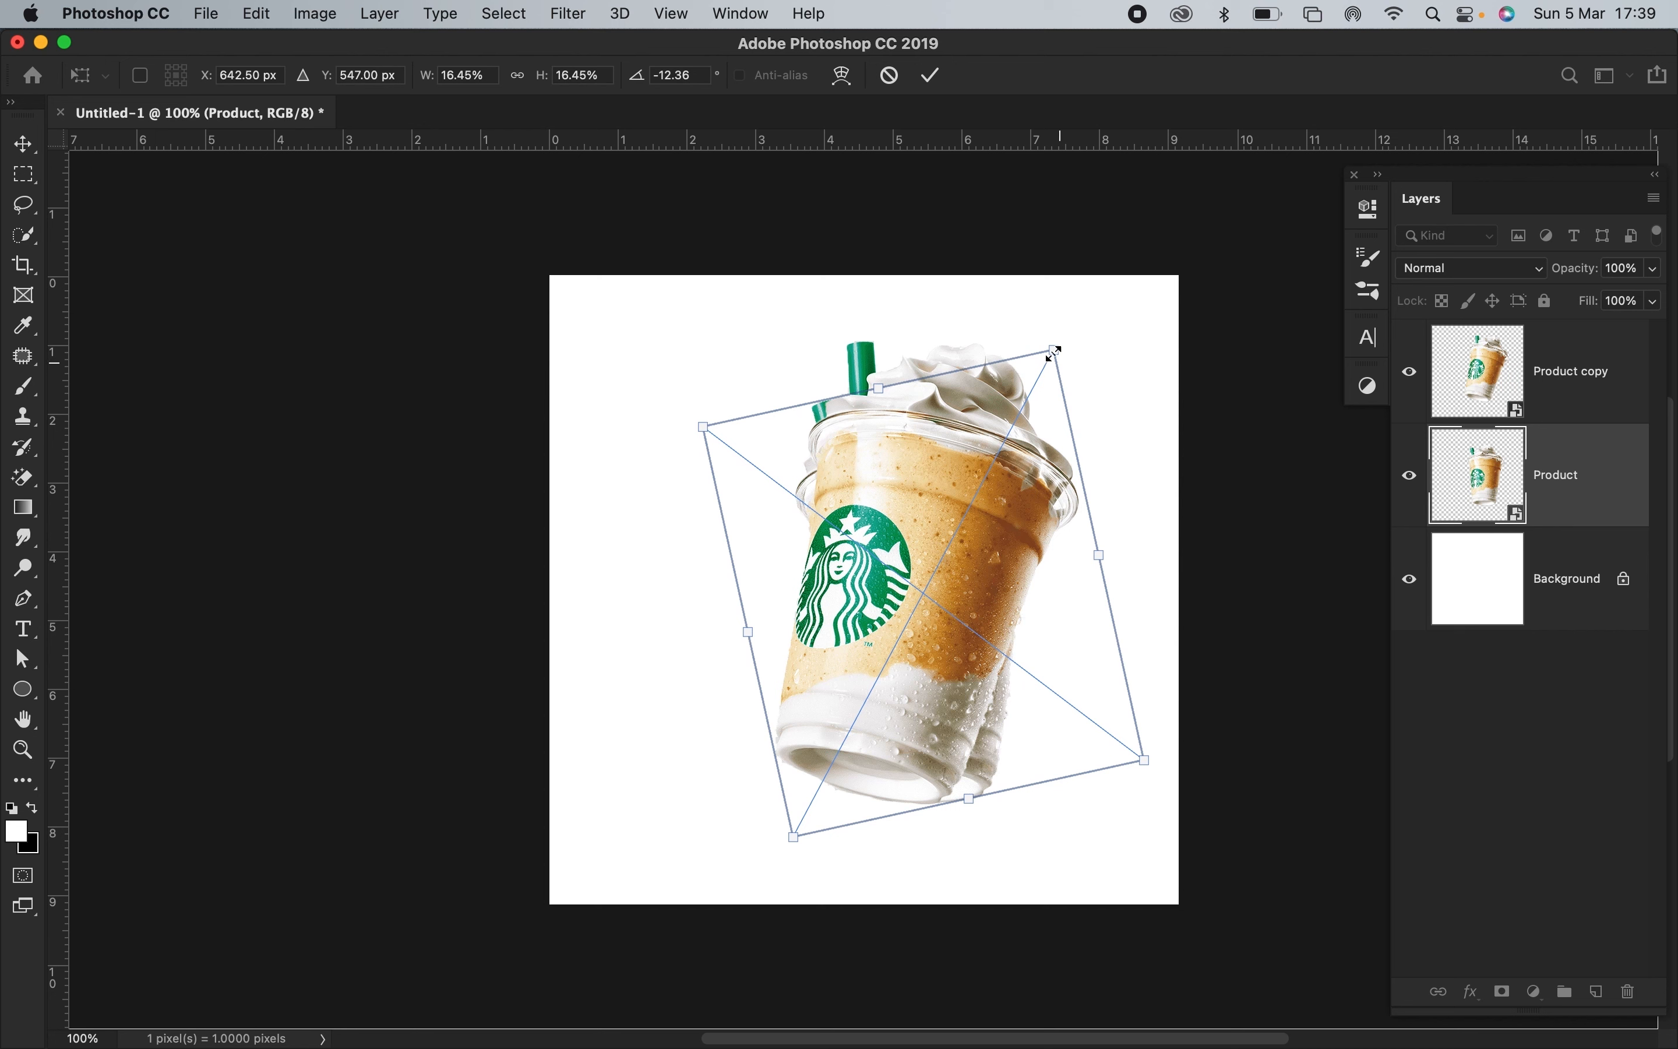
pyautogui.press('Return')
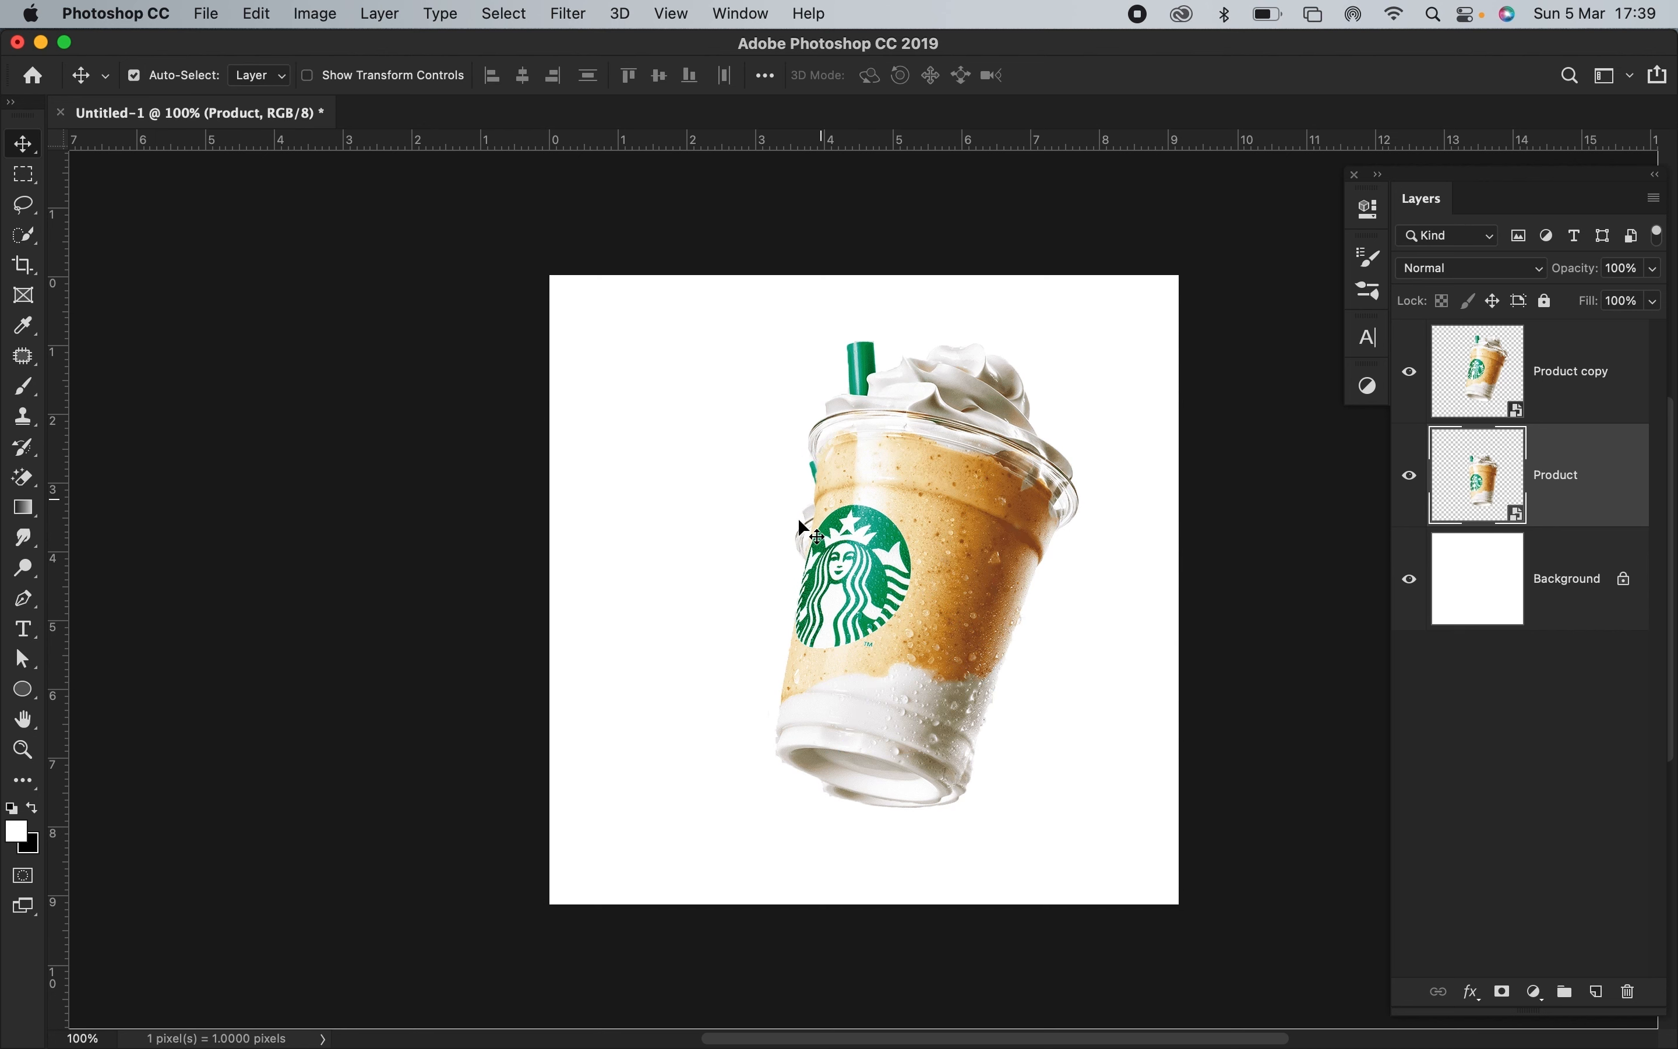
pyautogui.moveTo(807, 524); pyautogui.dragTo(714, 474)
# - Rotate the front cup slightly clockwise and shift it a little to the right
pyautogui.click(969, 513)
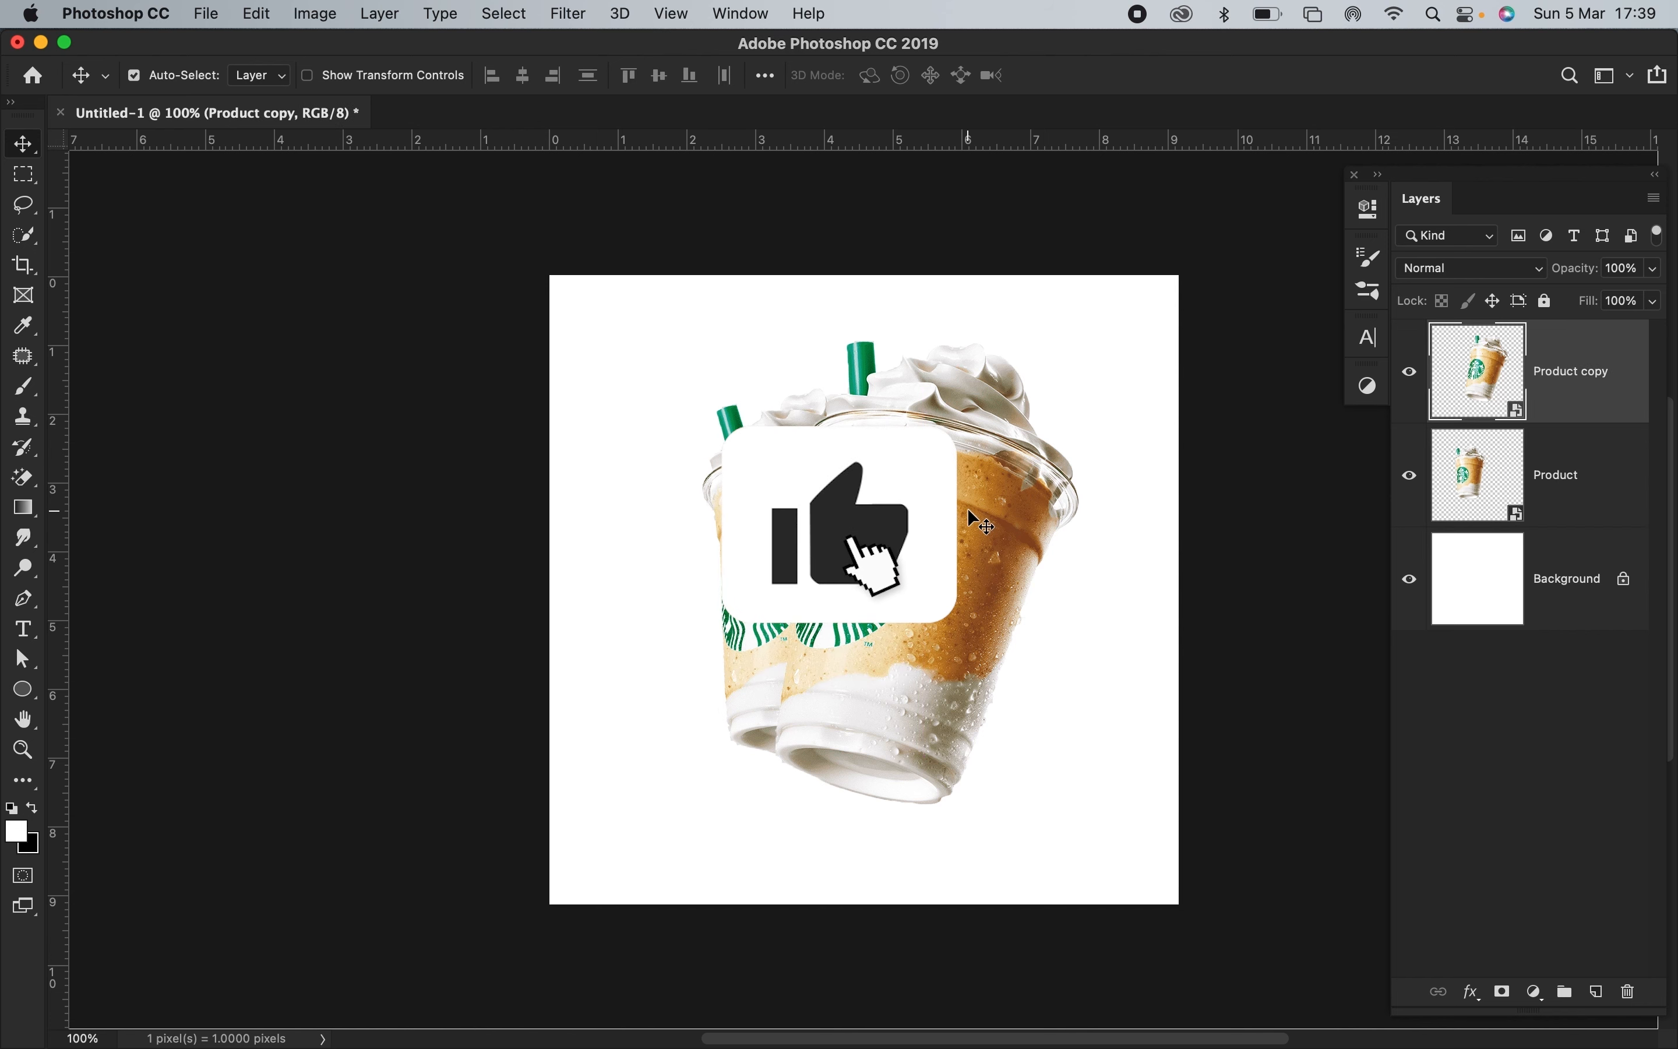
pyautogui.press('super+t')
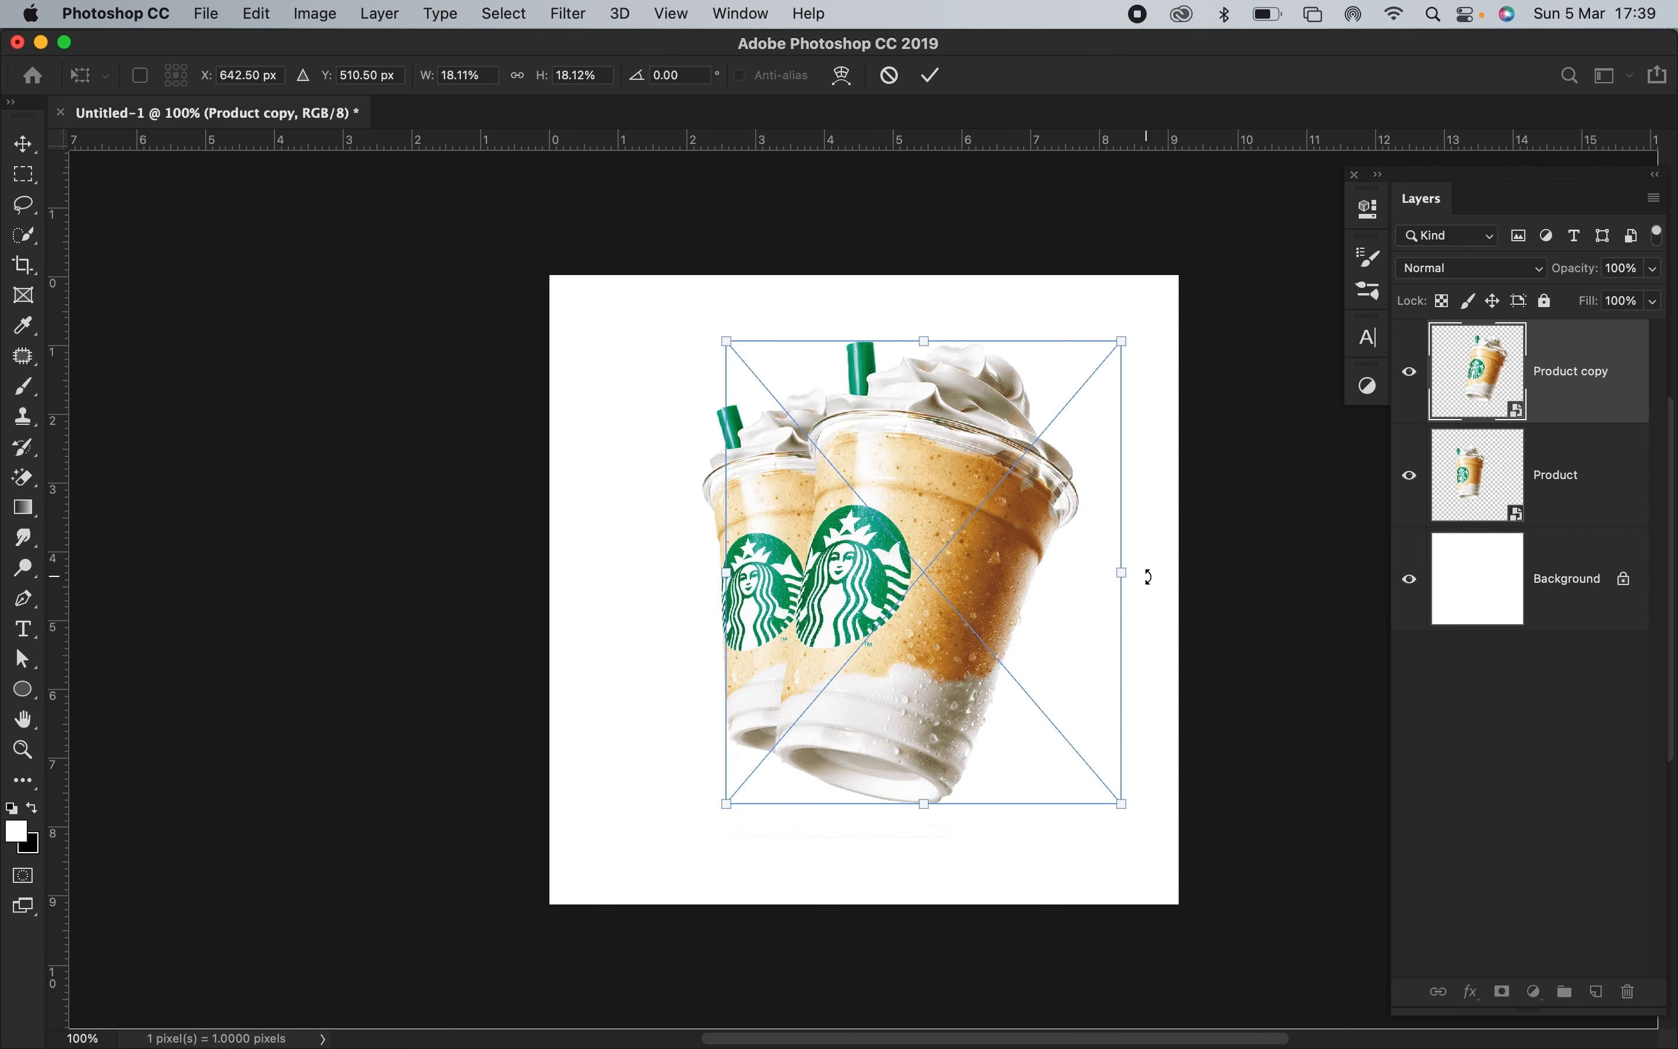
pyautogui.moveTo(1148, 576); pyautogui.dragTo(1146, 609)
pyautogui.press('Return')
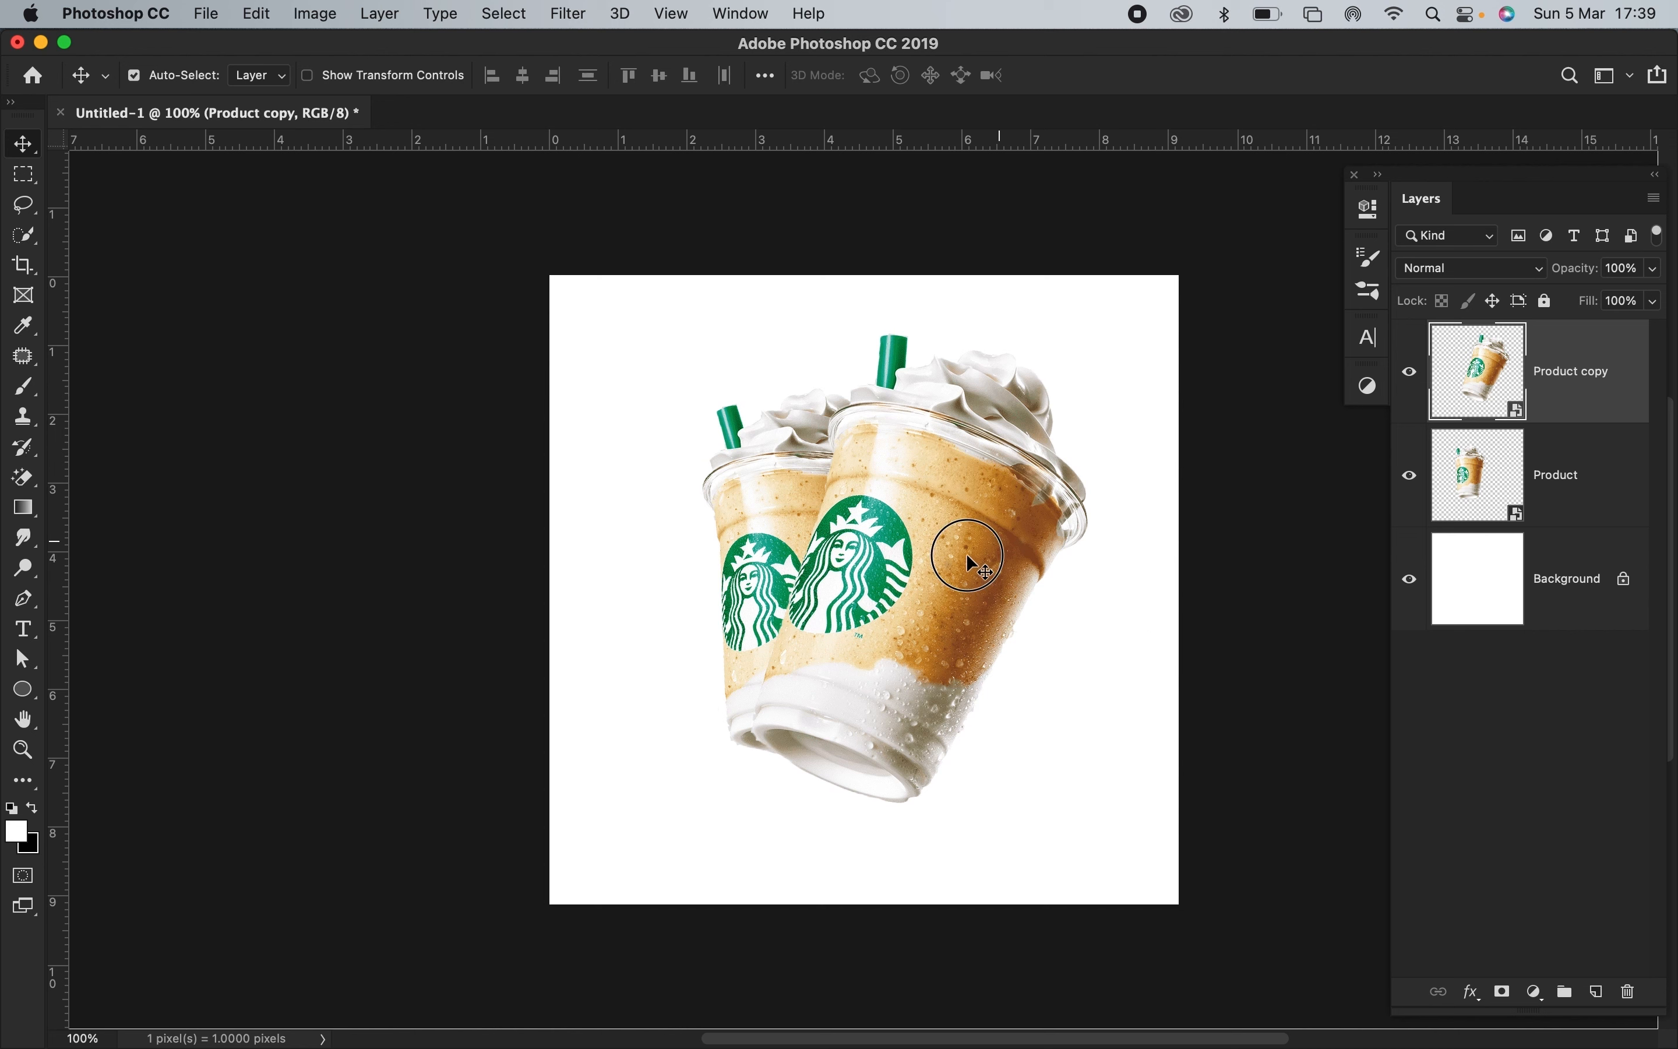
pyautogui.click(974, 568)
# - Rotate the rear cup slightly further counterclockwise so it leans away from the front cup
pyautogui.click(758, 548)
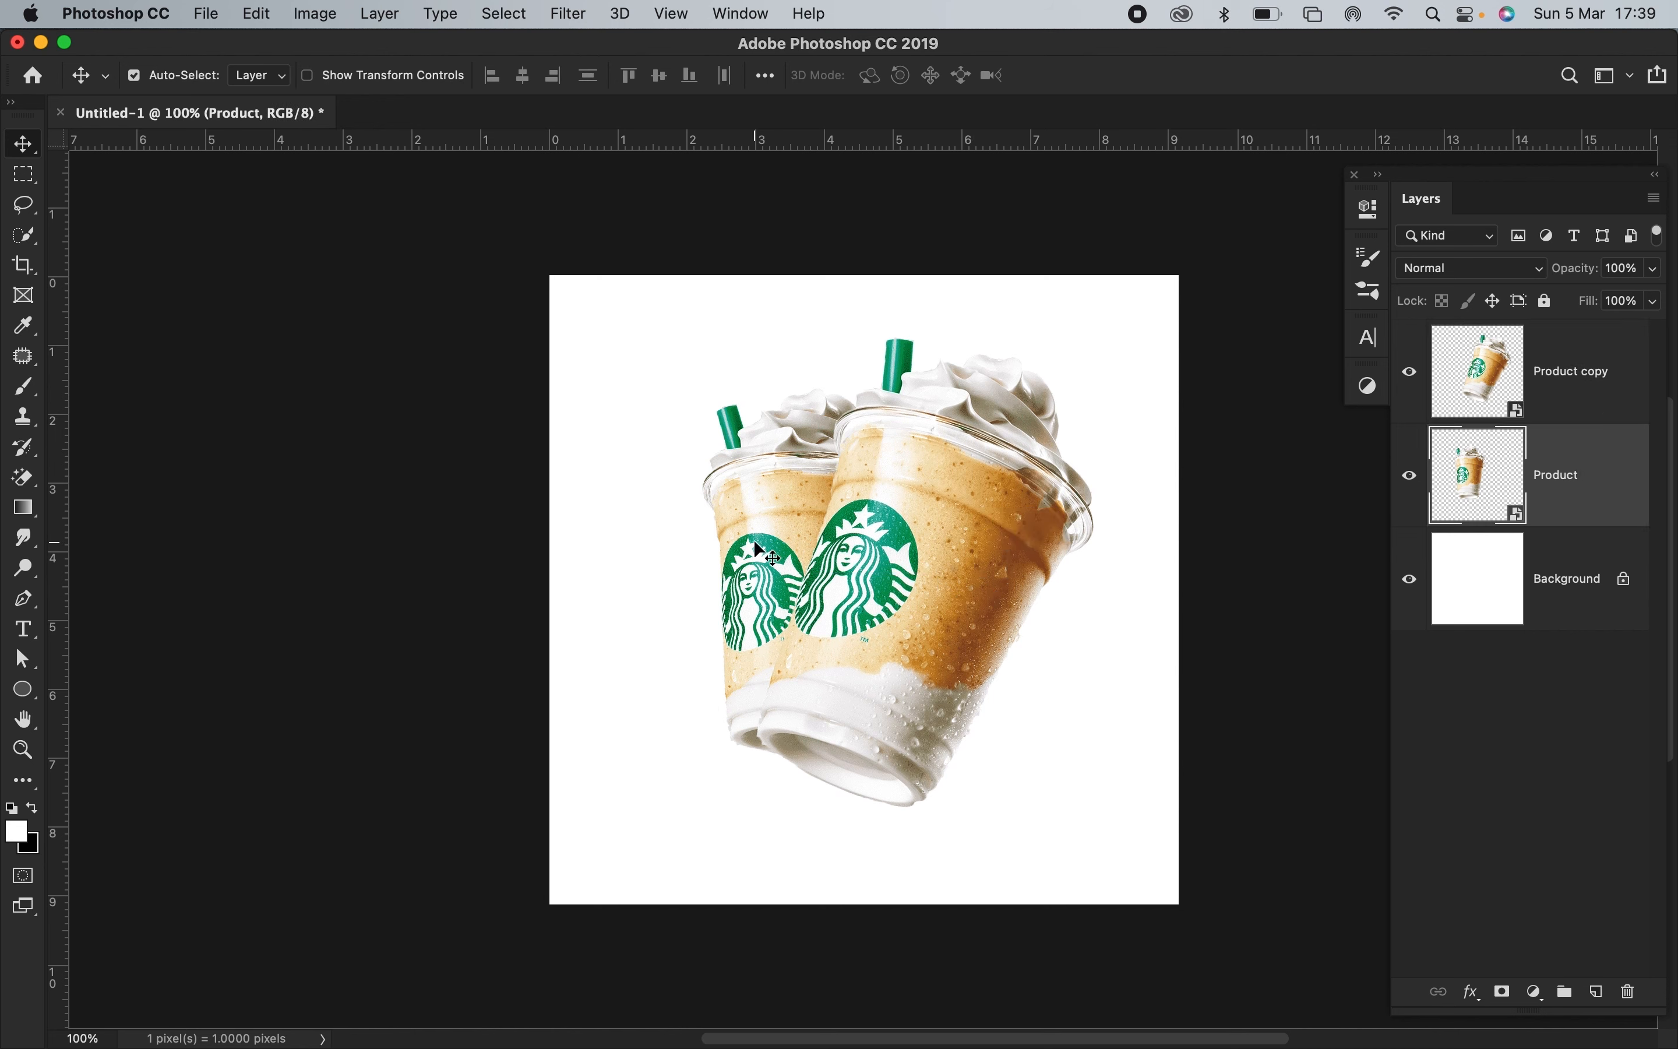
pyautogui.press('super+t')
pyautogui.moveTo(674, 363); pyautogui.dragTo(665, 389)
pyautogui.press('Return')
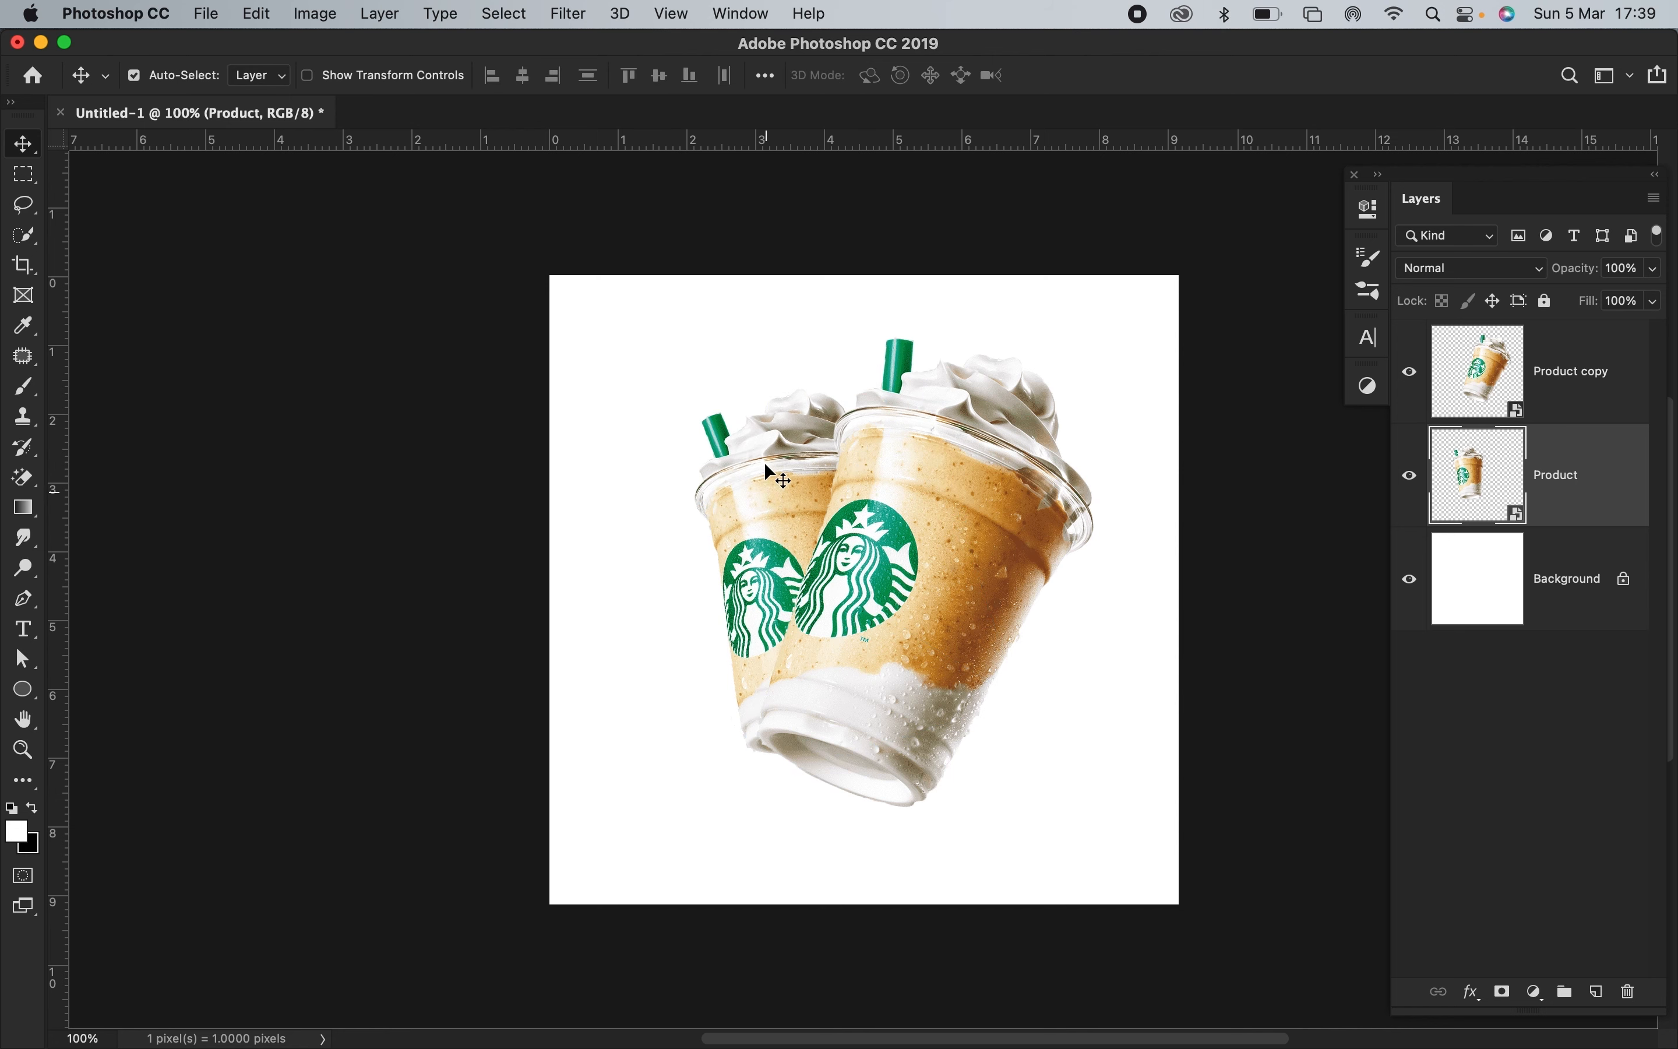
# - Apply a Gaussian Blur with a 7.6-pixel radius to the rear cup, and select the Background layer
pyautogui.click(578, 11)
pyautogui.moveTo(771, 282)
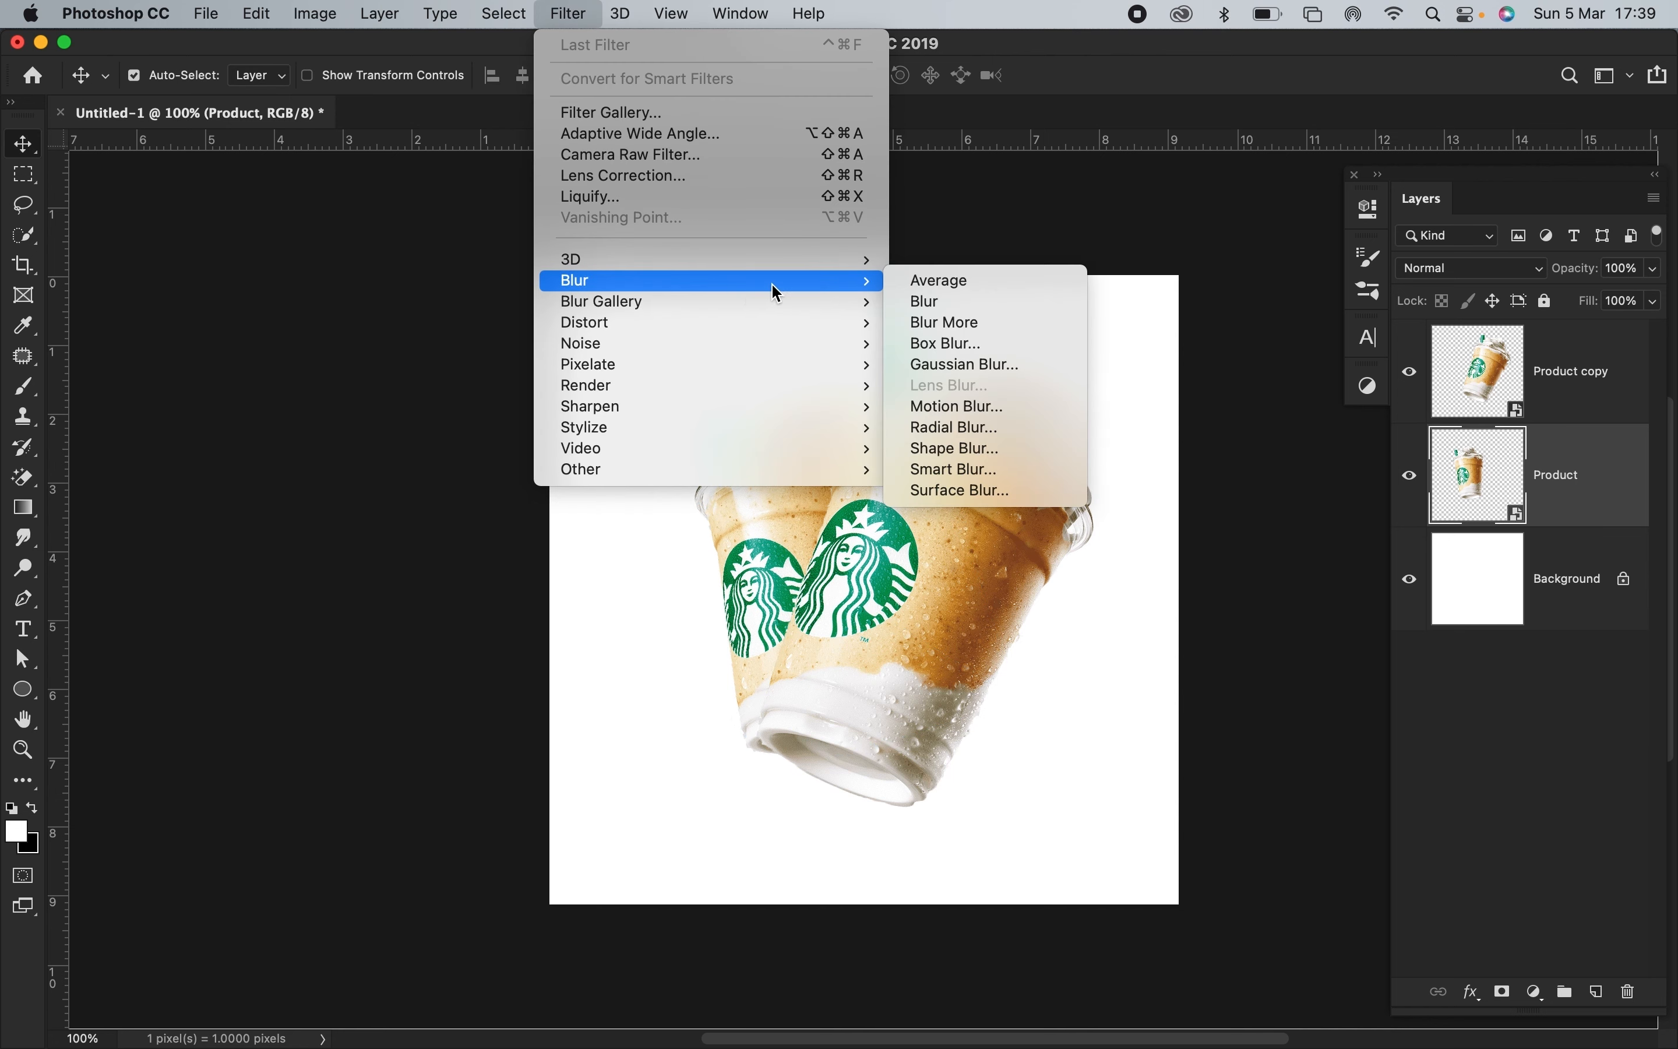
pyautogui.click(1014, 367)
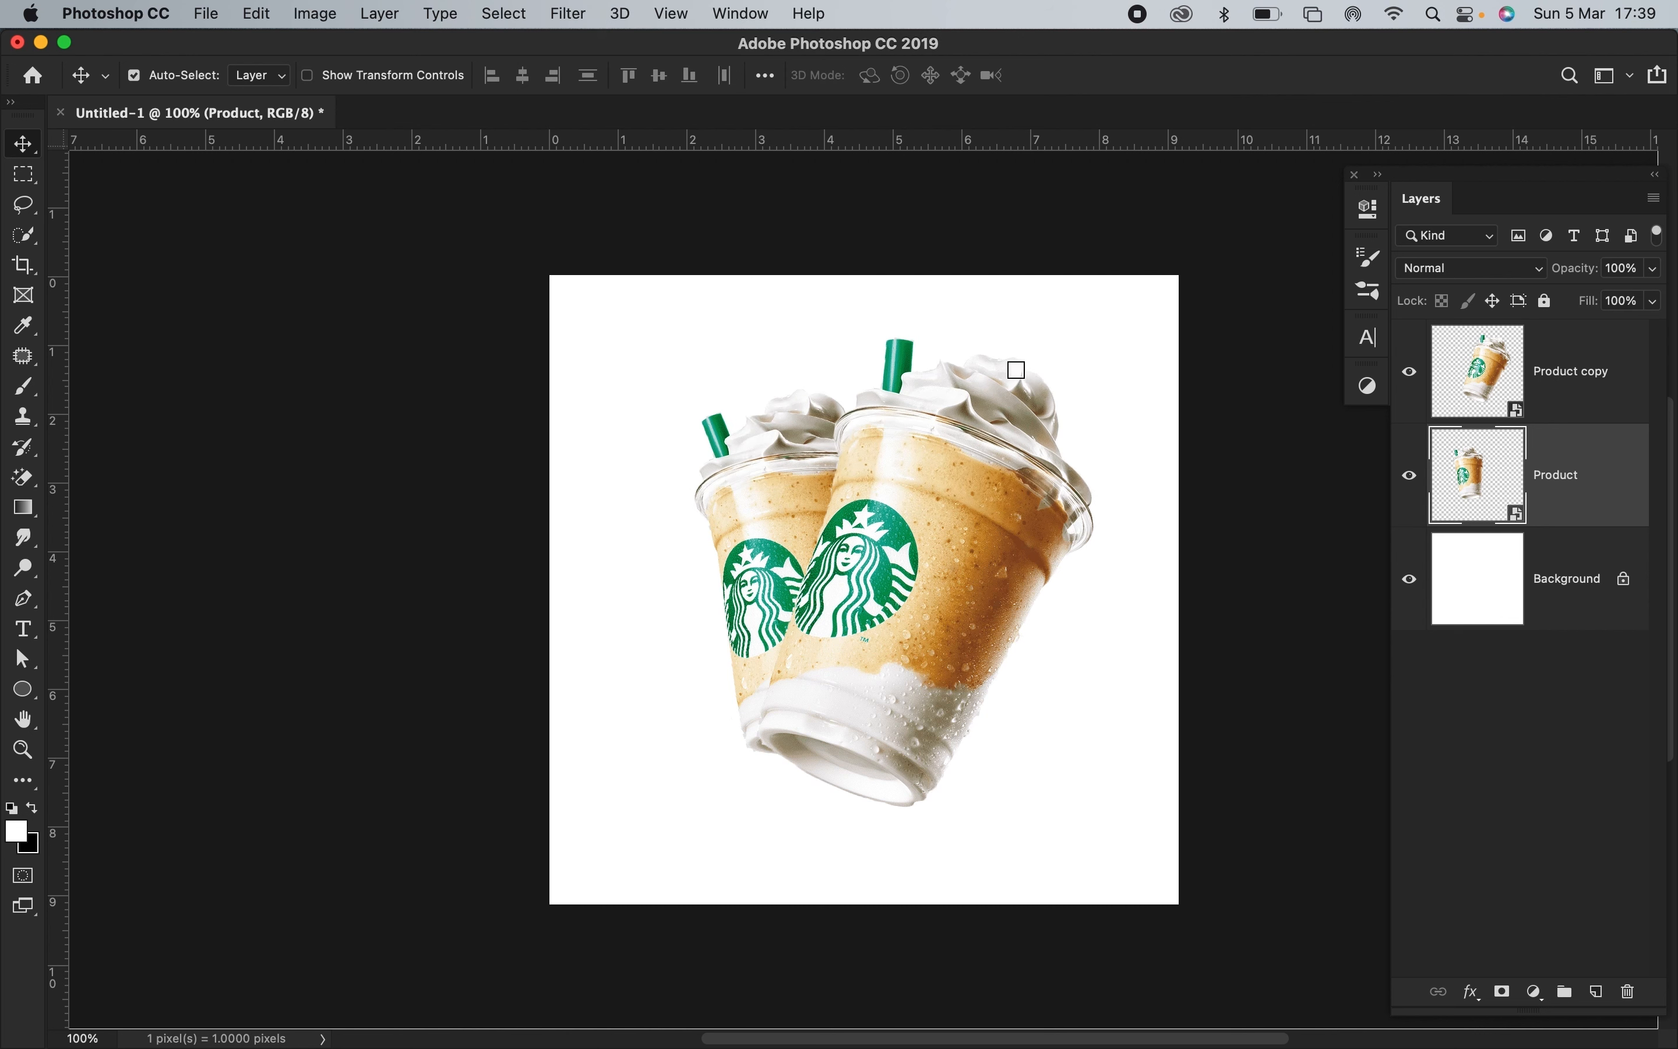
pyautogui.moveTo(809, 252); pyautogui.dragTo(1146, 213)
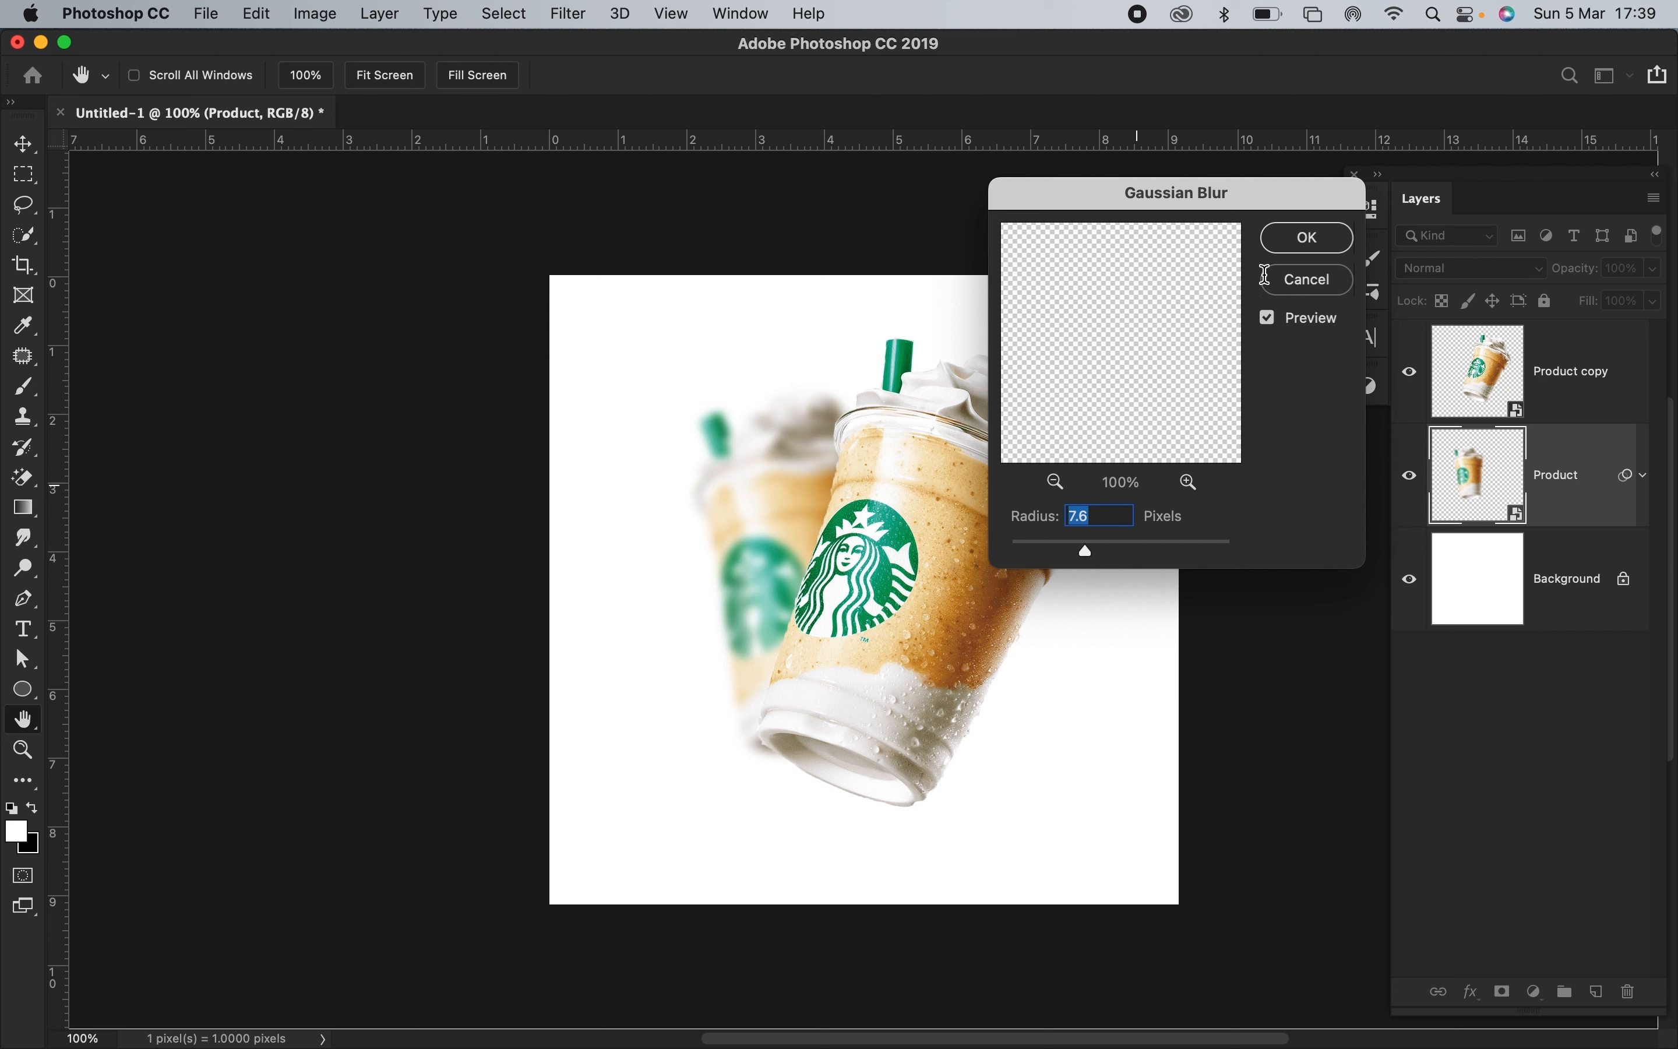
pyautogui.click(1308, 238)
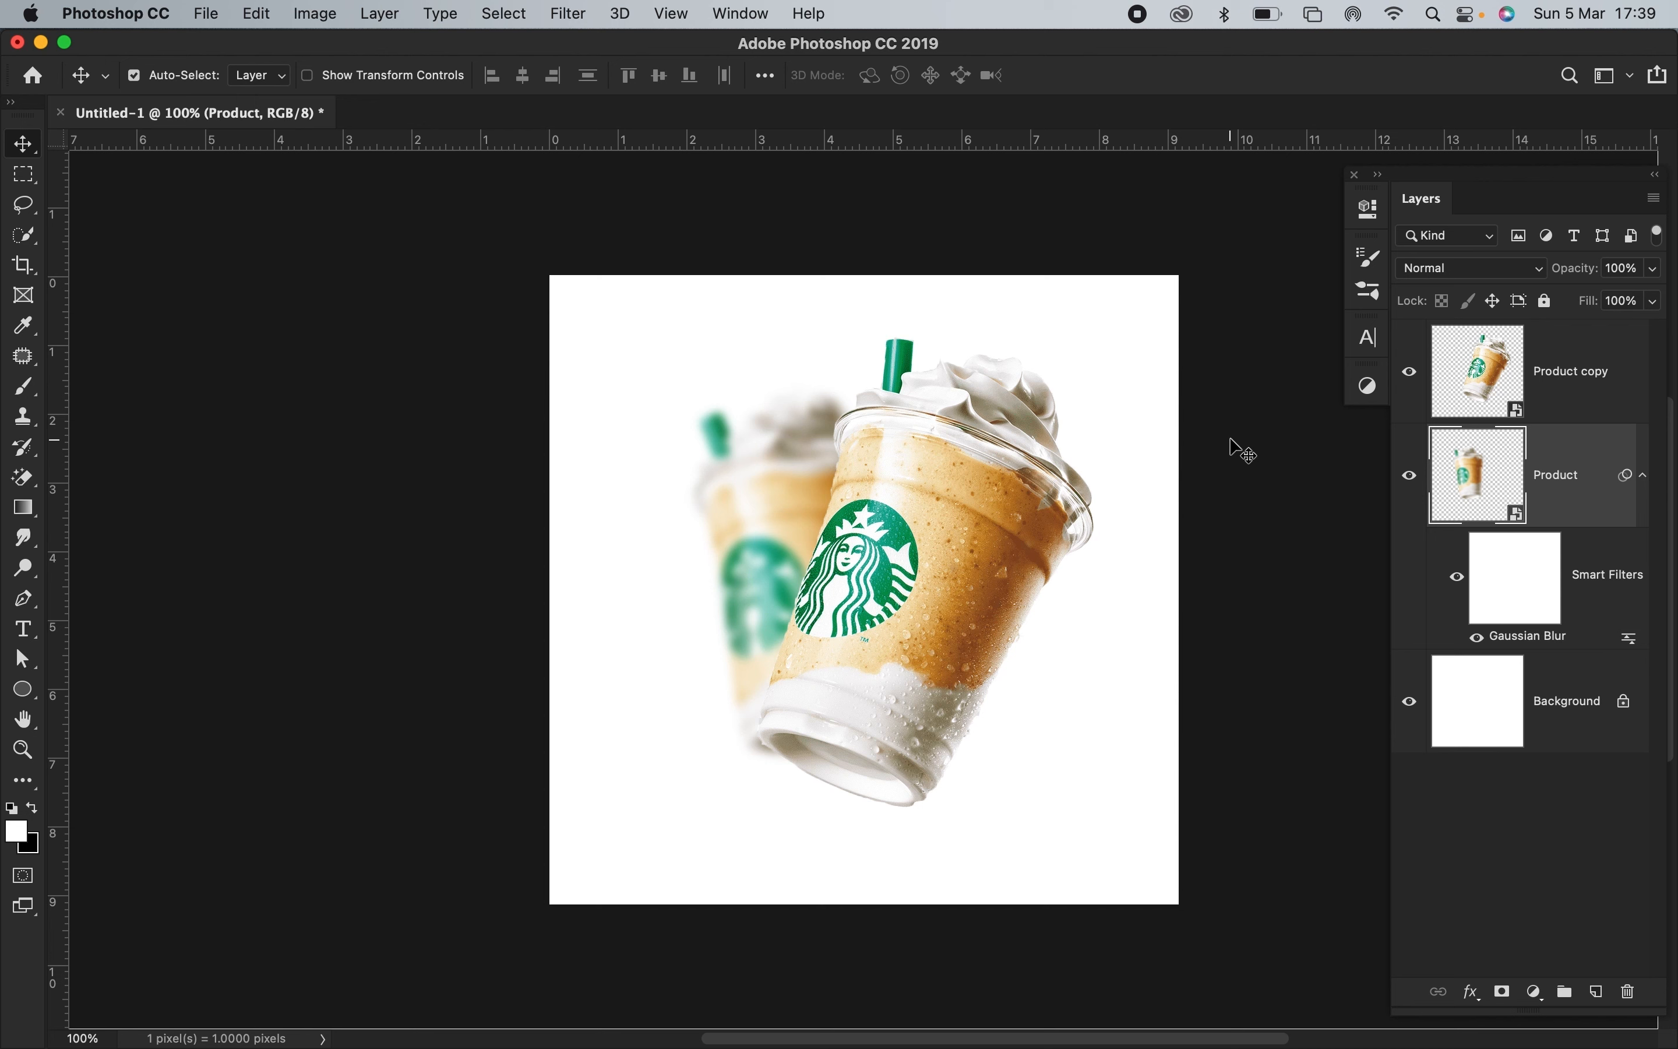
pyautogui.click(1484, 706)
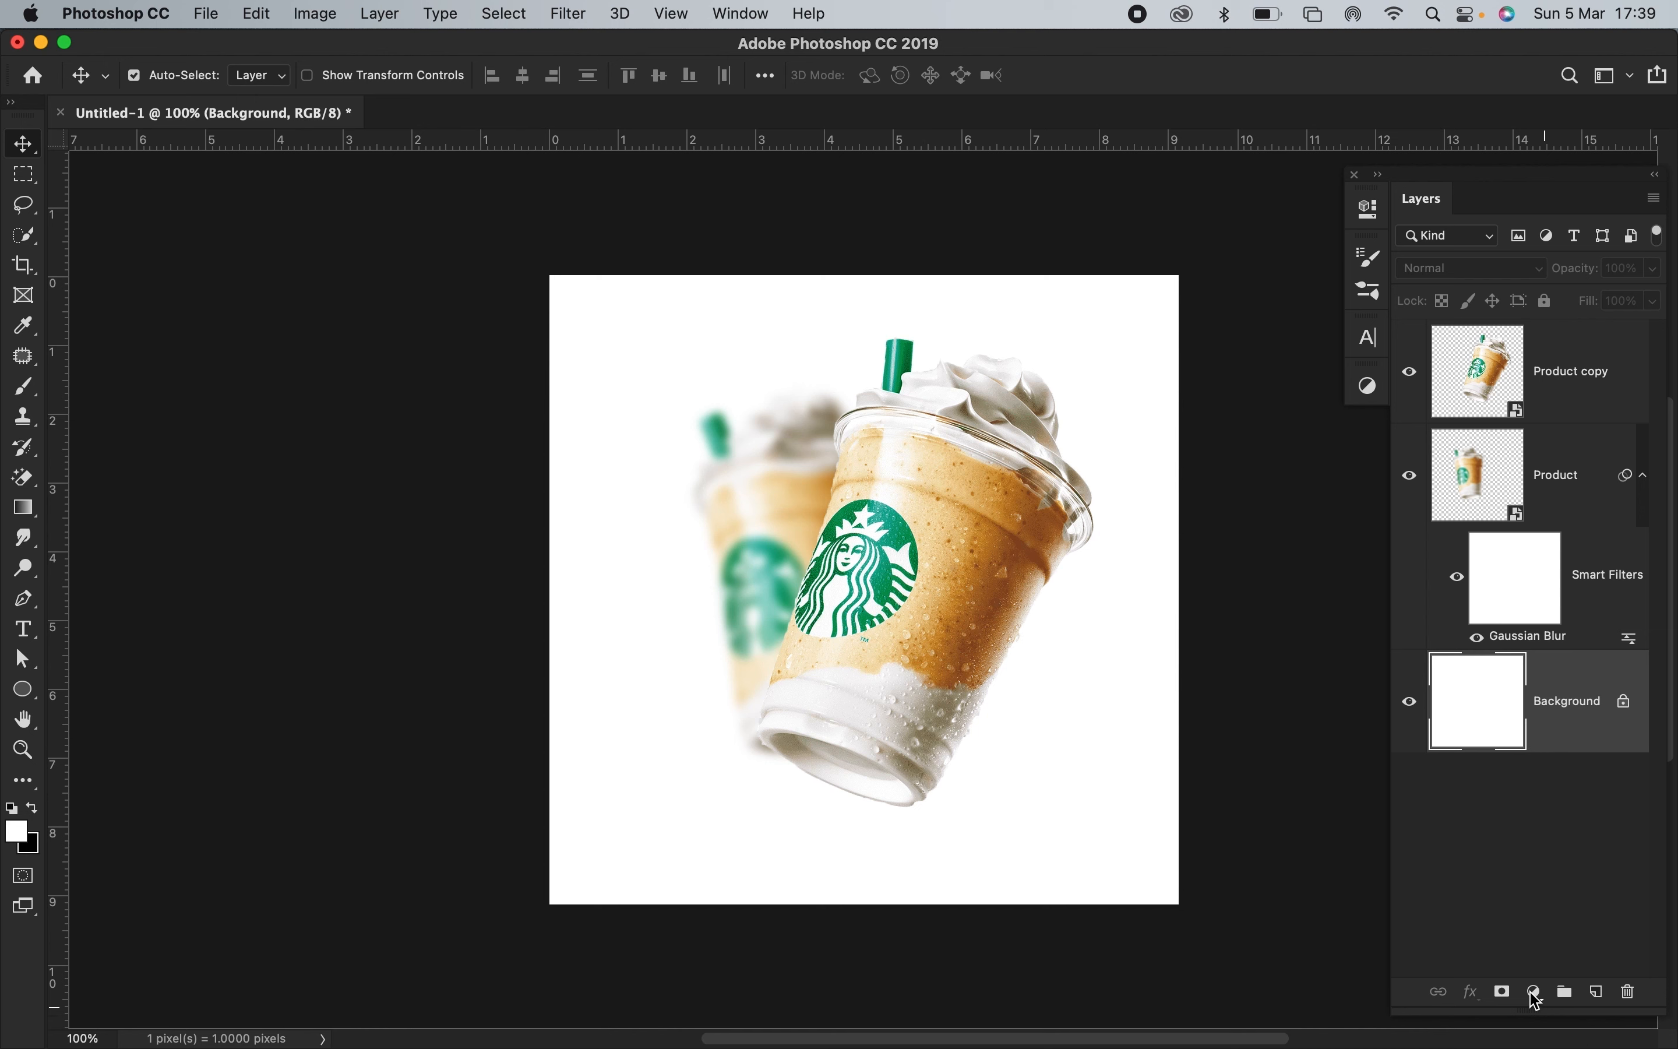
pyautogui.click(1535, 993)
pyautogui.click(1555, 529)
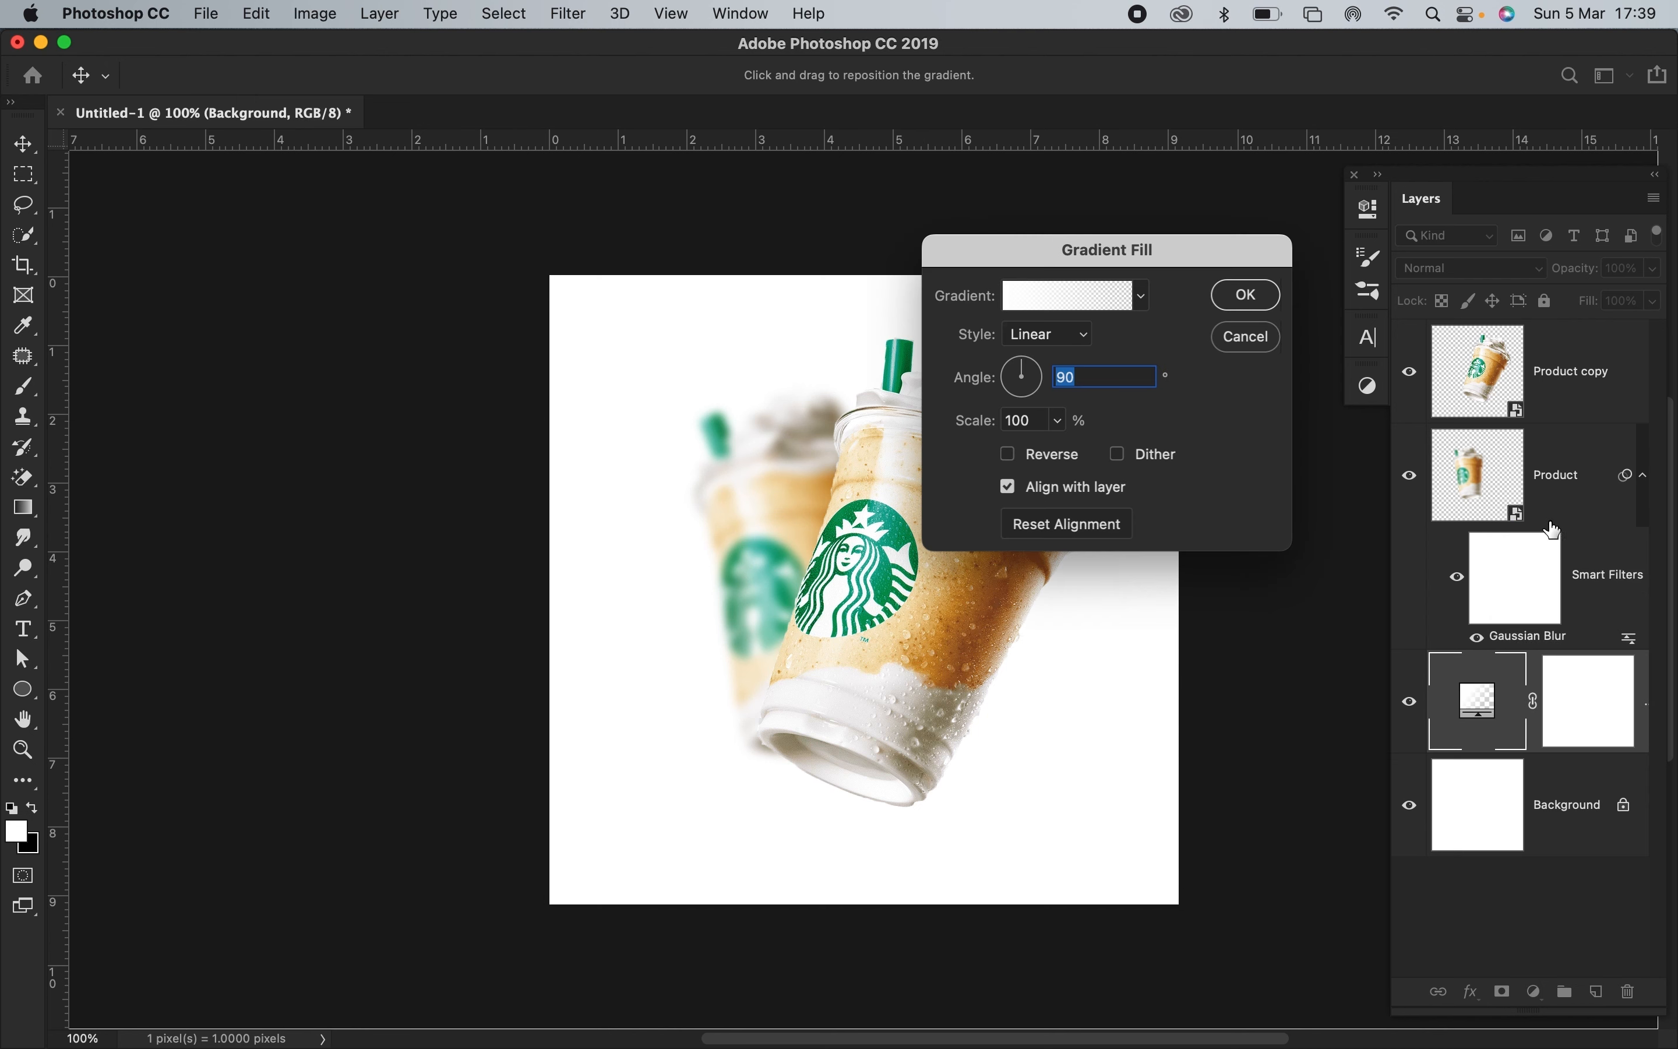
pyautogui.click(1265, 343)
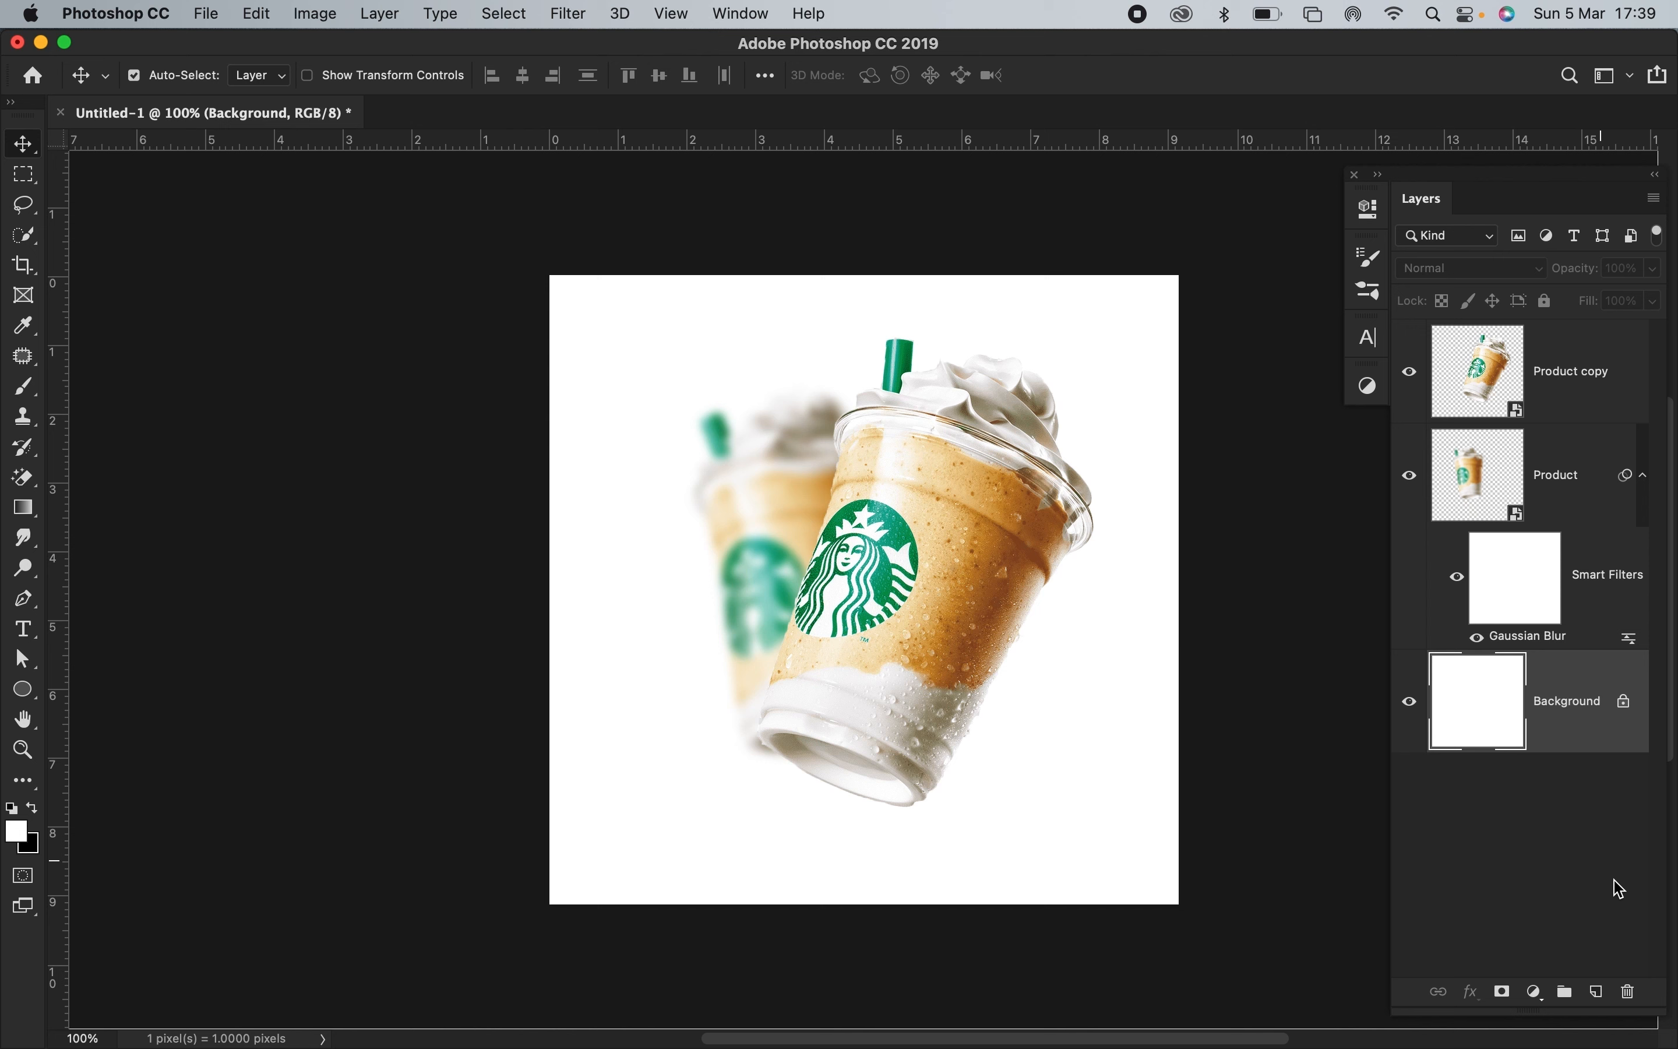
# - Add a Solid Color fill layer above the Background in light orange #f3be68, based on a tone sampled from the drink
pyautogui.click(1536, 995)
pyautogui.click(1565, 513)
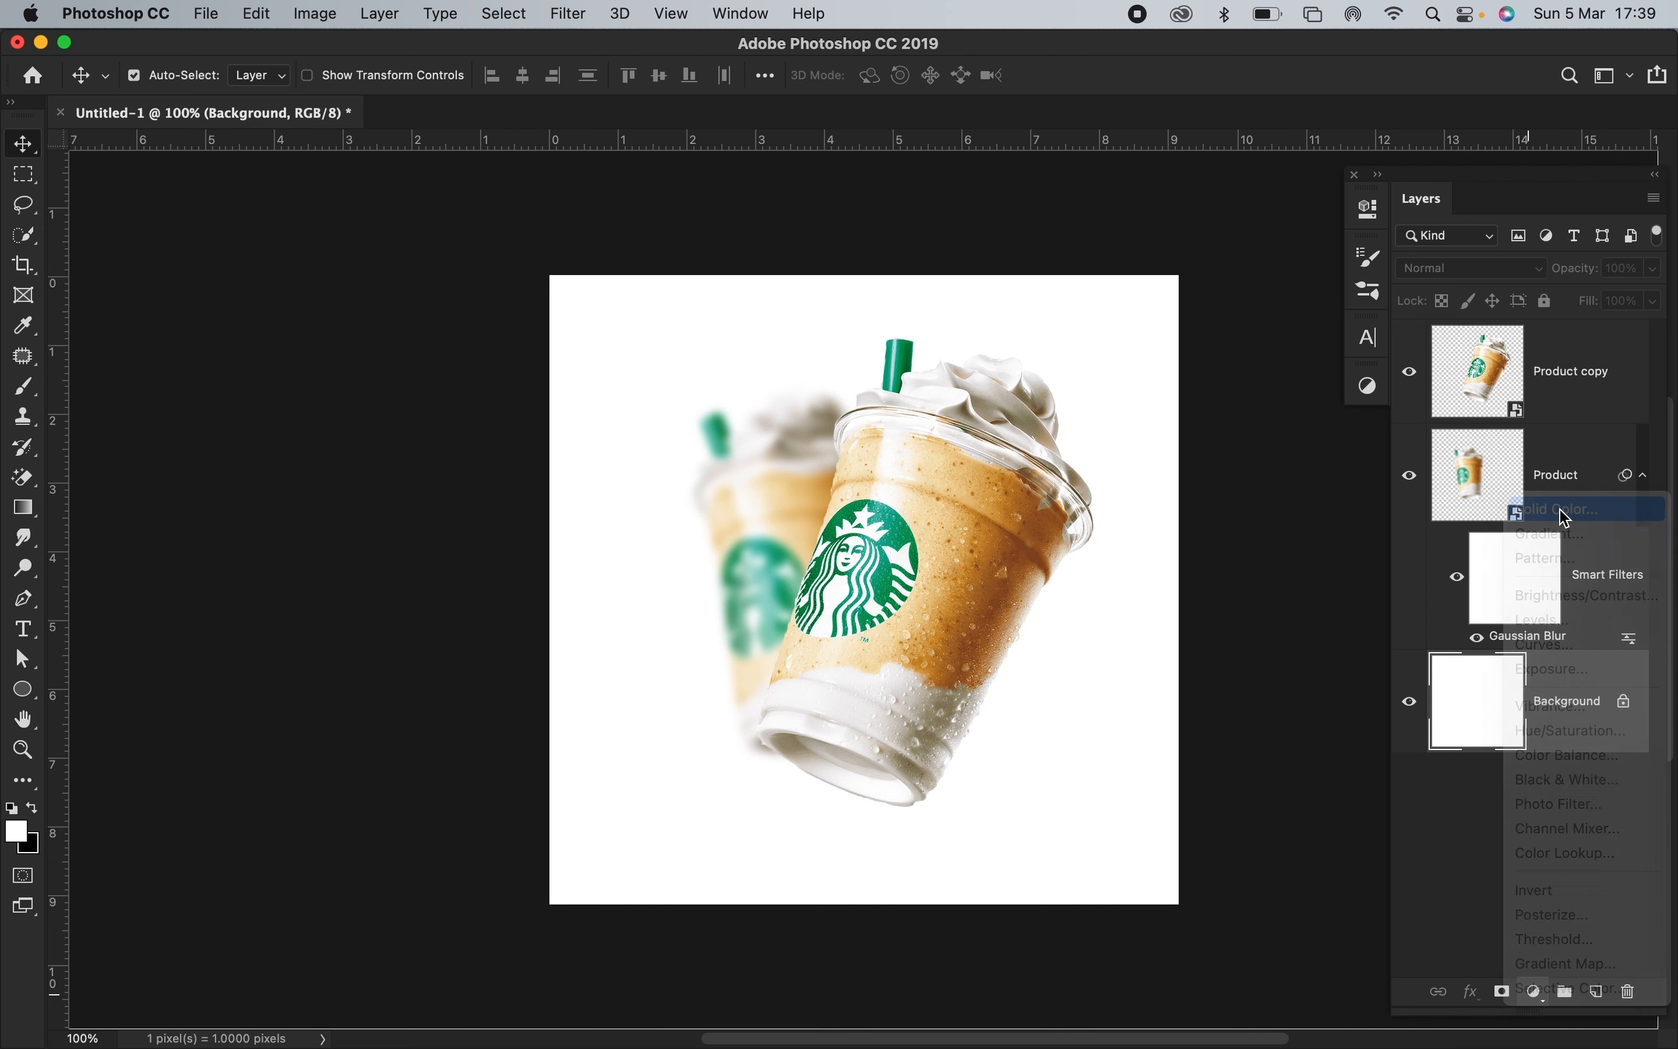
pyautogui.click(1000, 502)
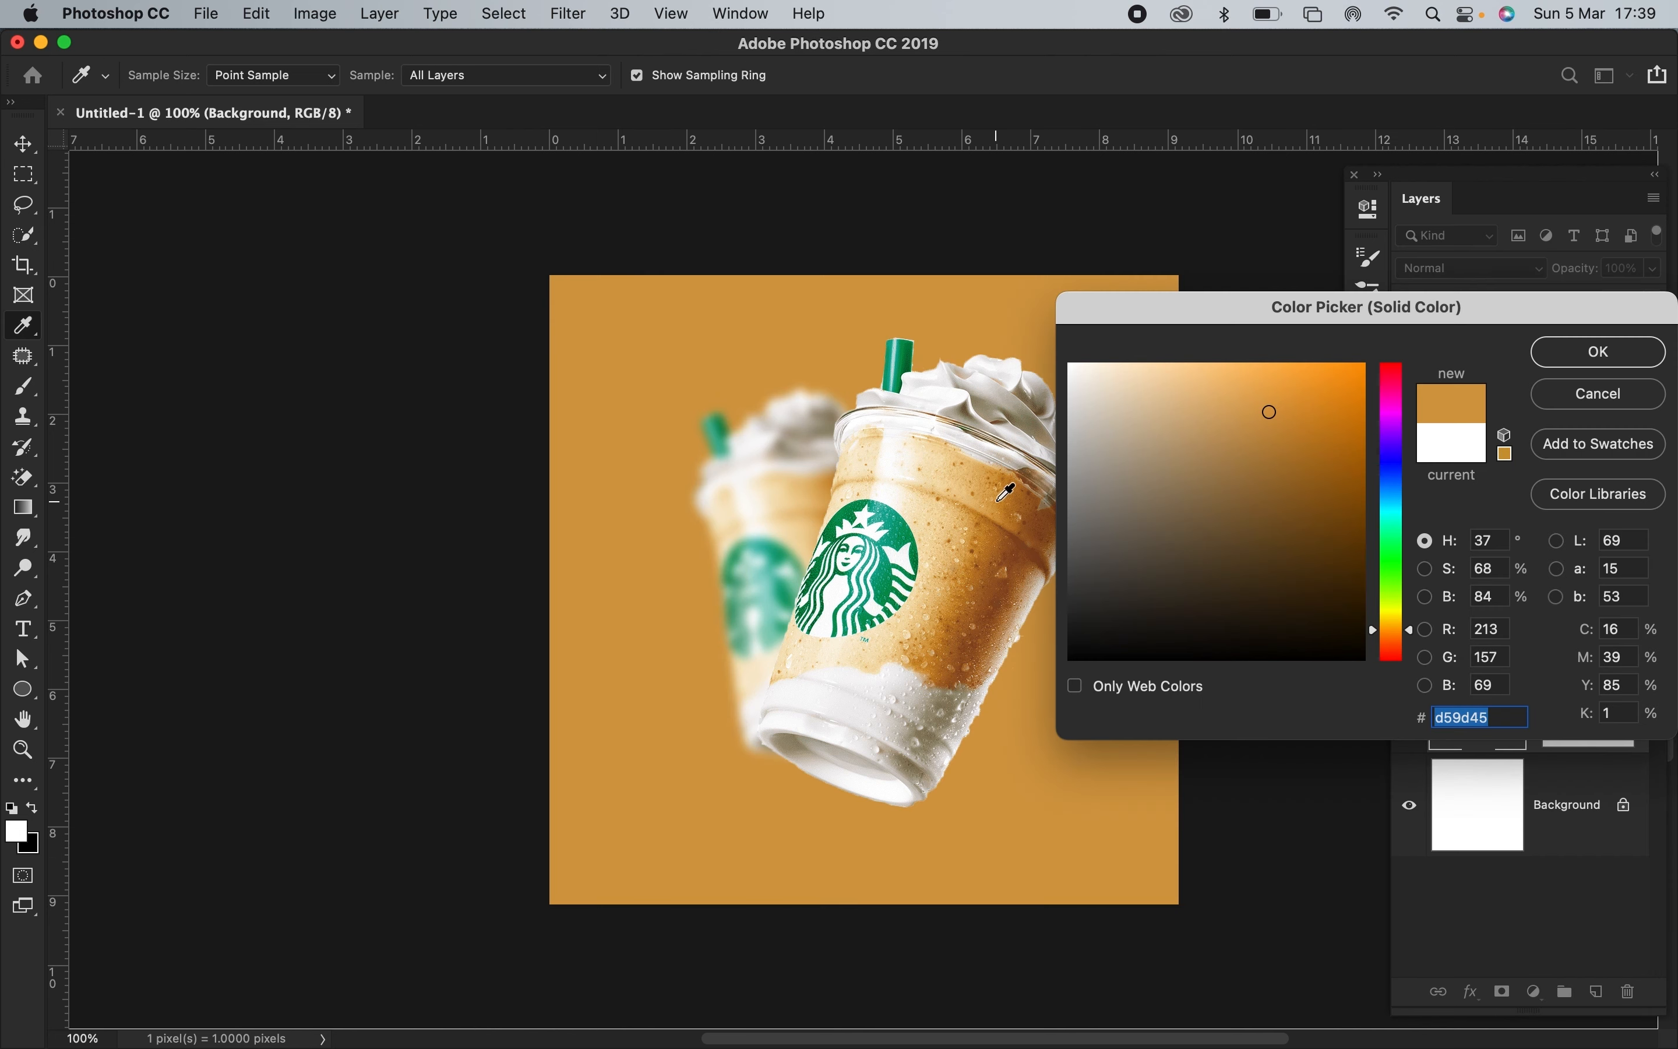
pyautogui.moveTo(995, 536); pyautogui.dragTo(971, 554)
pyautogui.click(983, 532)
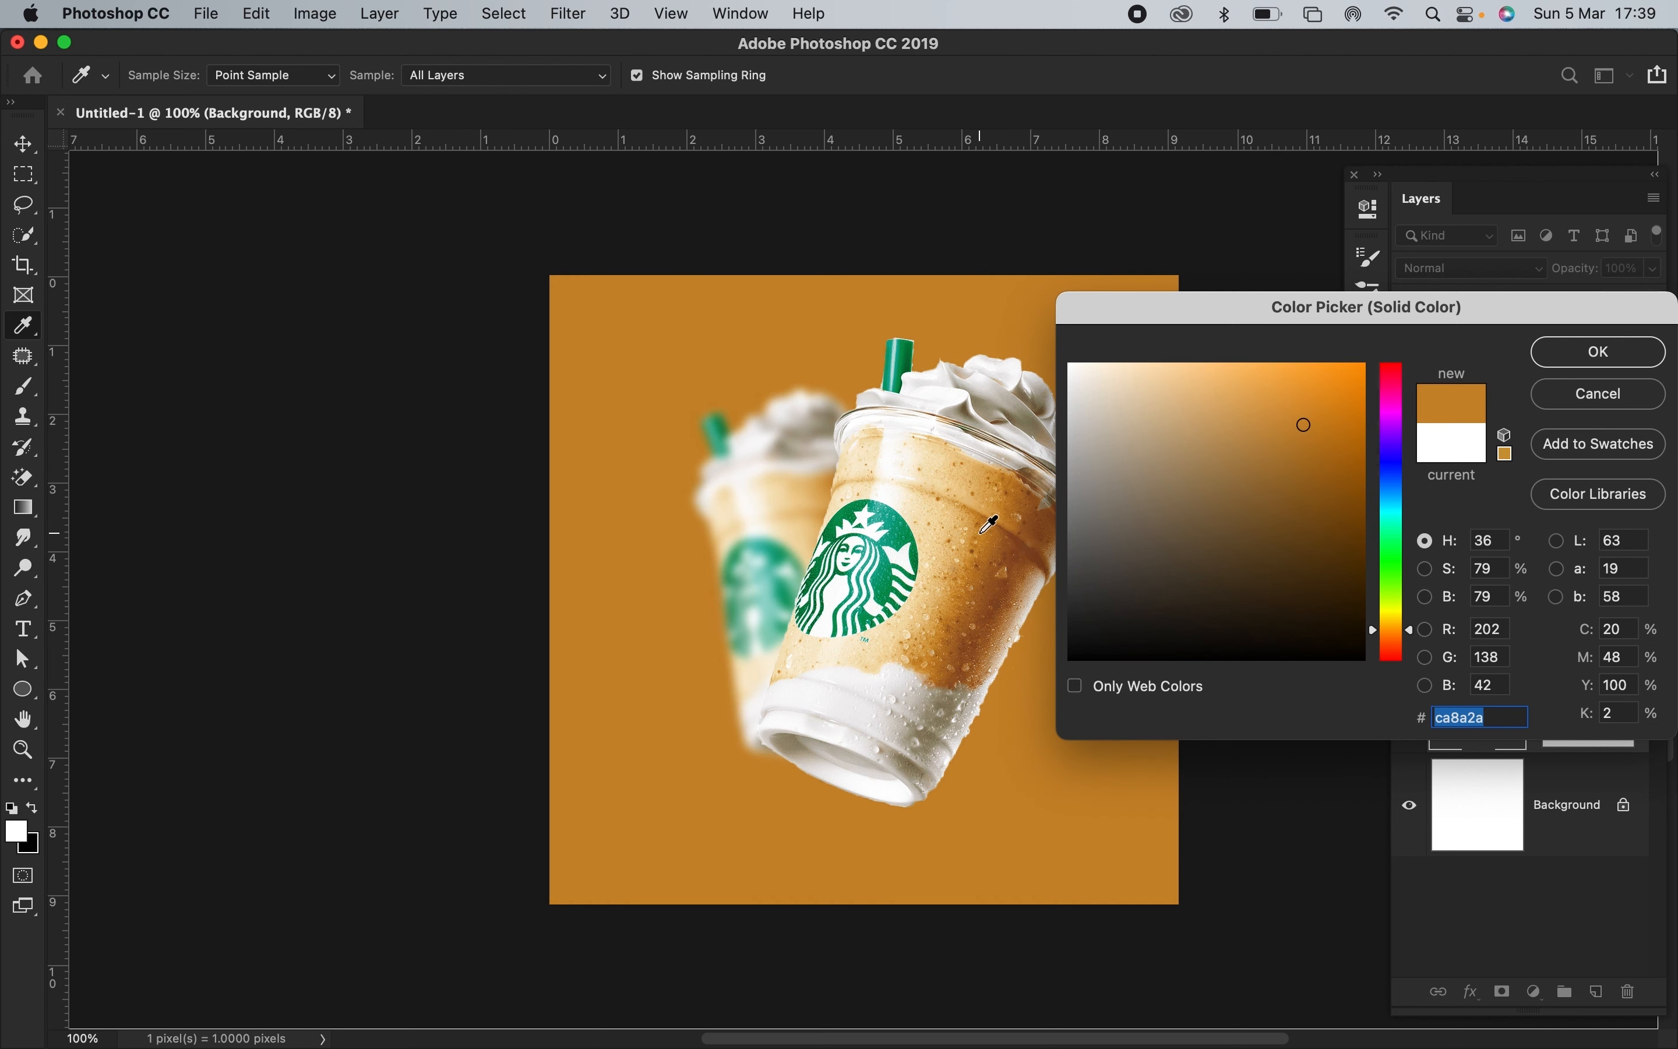
pyautogui.moveTo(978, 498)
pyautogui.mouseDown()
pyautogui.moveTo(946, 505)
pyautogui.moveTo(969, 484)
pyautogui.moveTo(976, 510)
pyautogui.moveTo(969, 485)
pyautogui.moveTo(961, 506)
pyautogui.mouseUp()
pyautogui.click(979, 511)
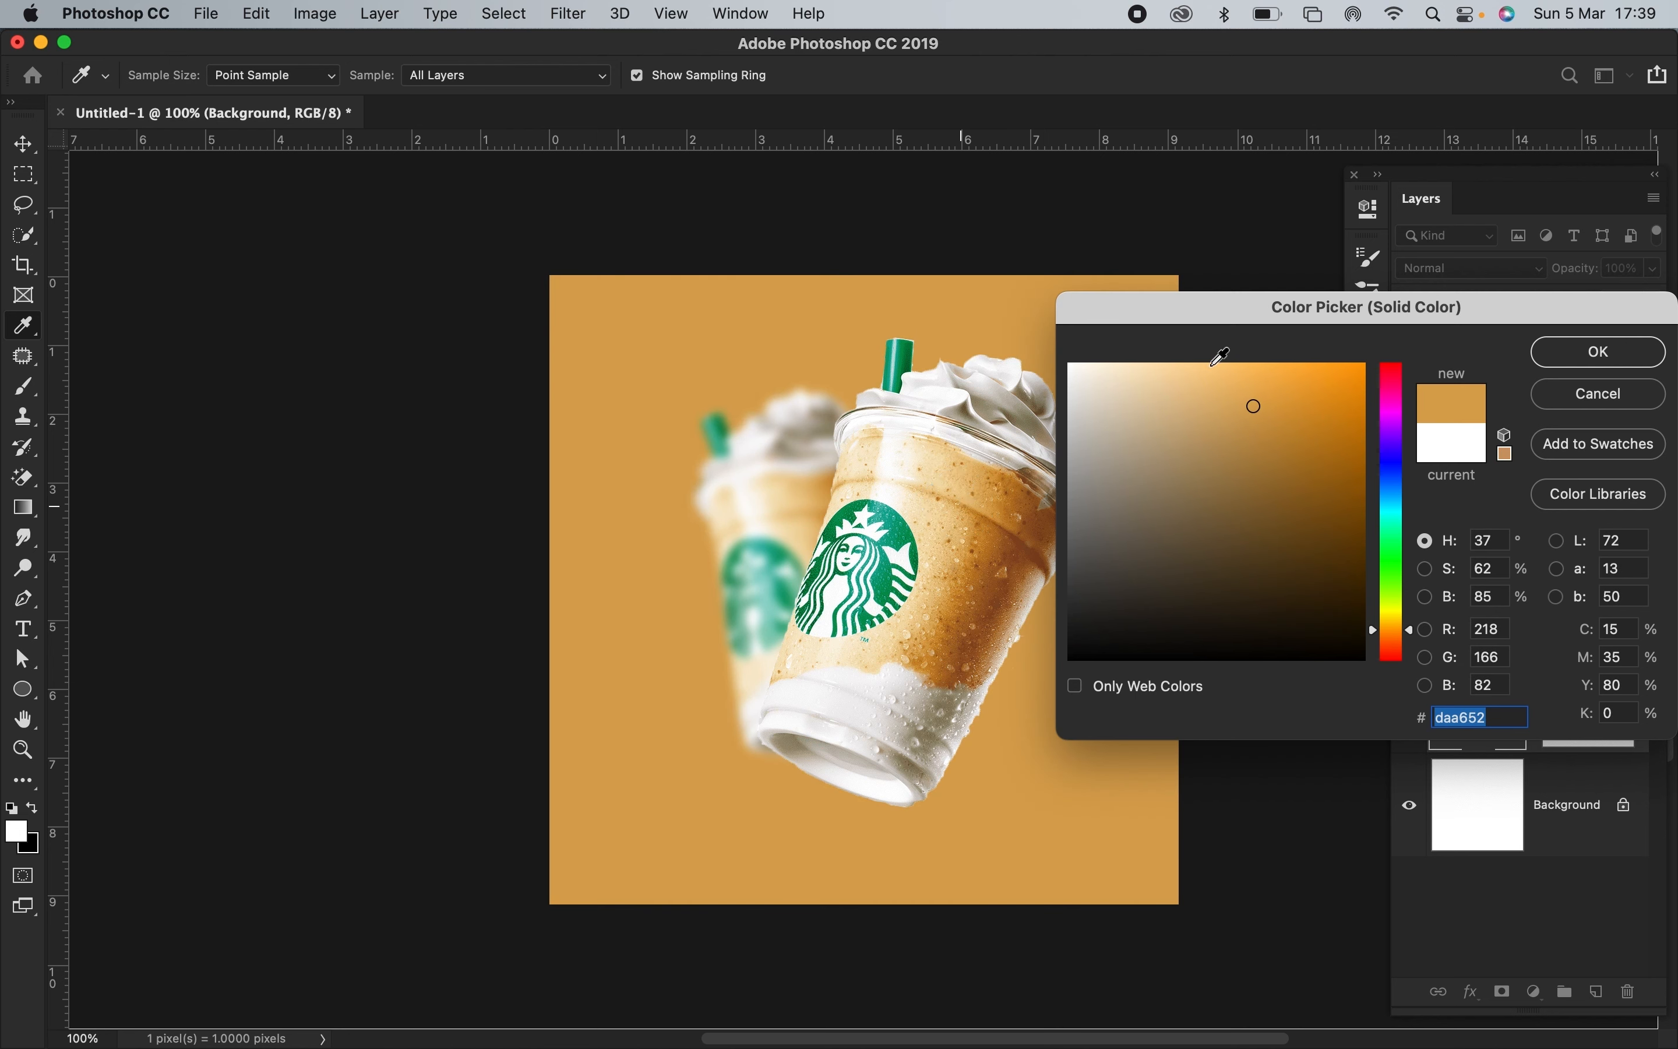
pyautogui.moveTo(1215, 362)
pyautogui.mouseDown()
pyautogui.moveTo(1210, 391)
pyautogui.moveTo(1243, 374)
pyautogui.mouseUp()
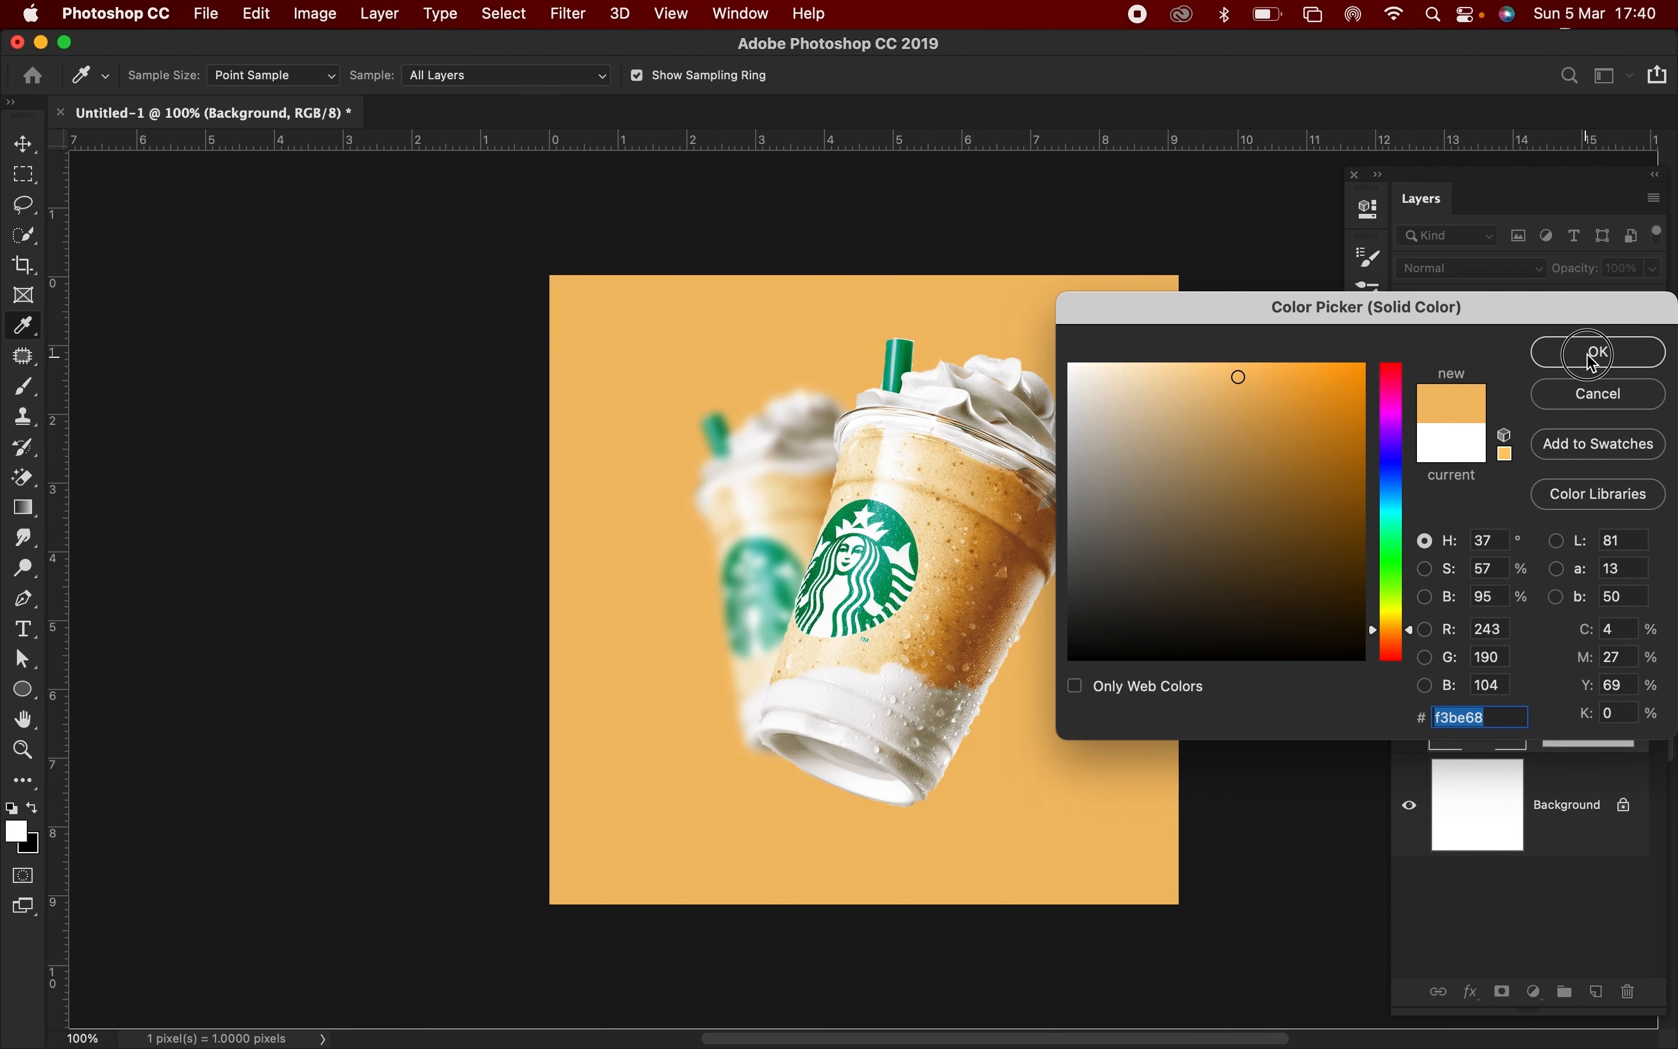
pyautogui.press('Return')
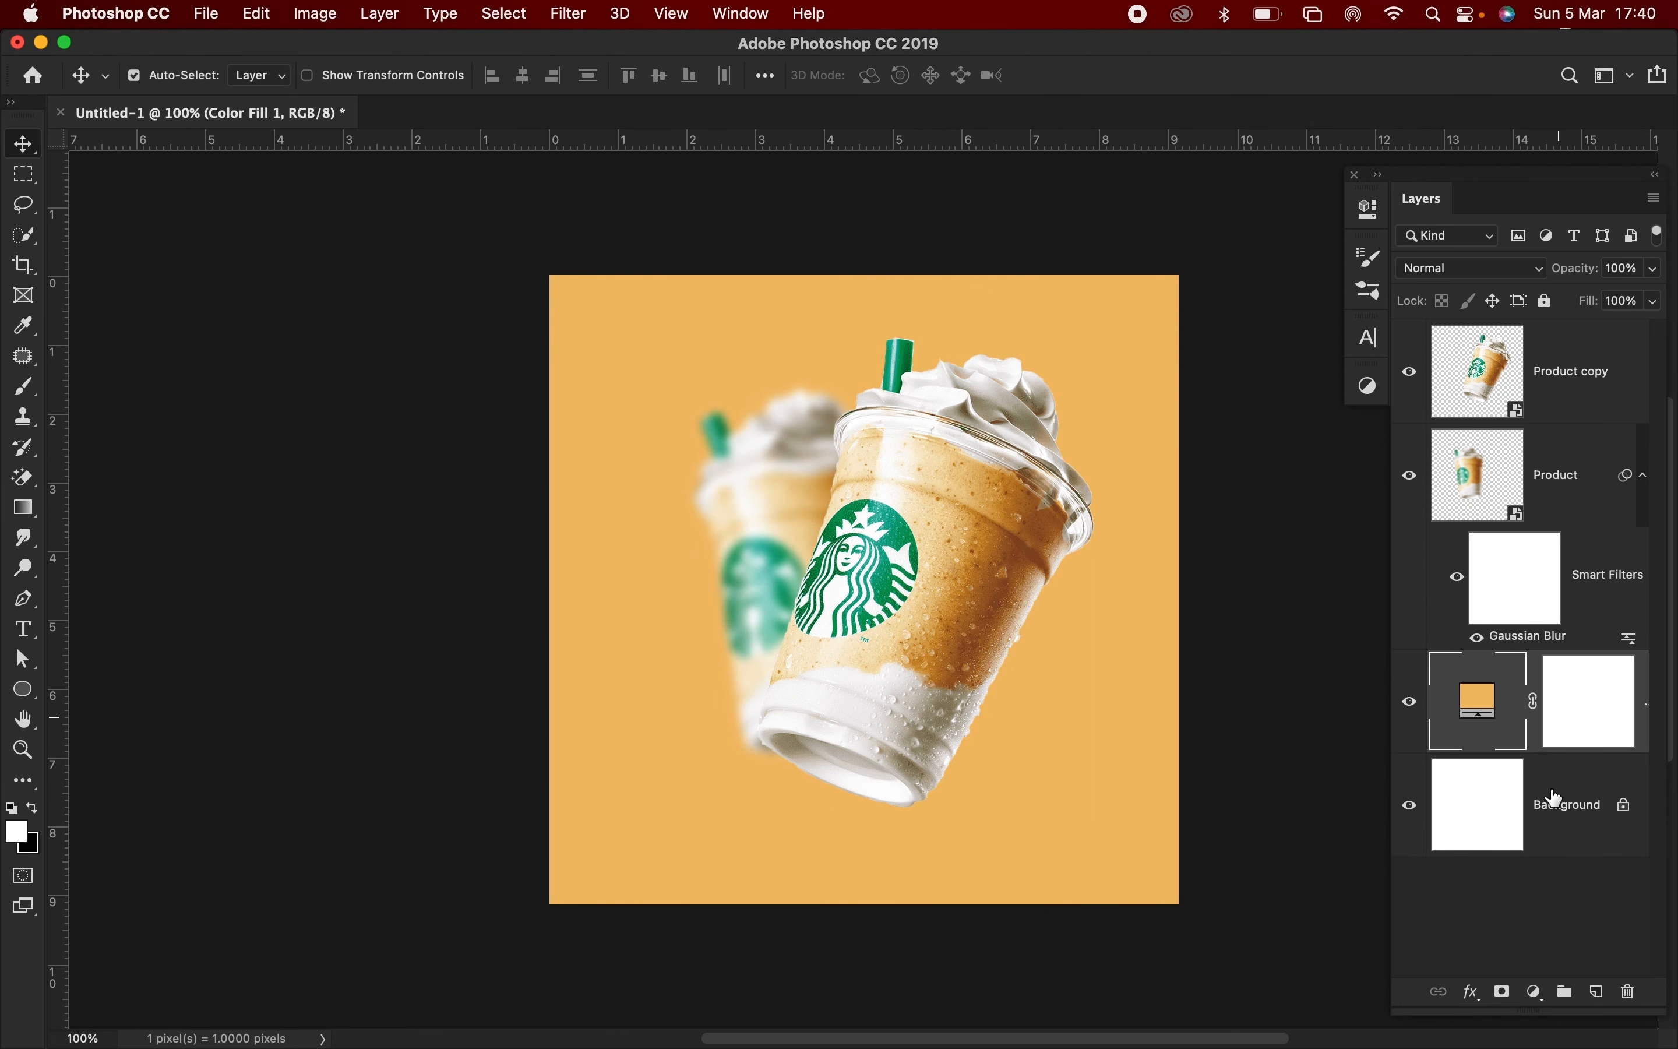
# - Paint a white glow behind the cups on a new layer with a soft 1100 px brush at 59% opacity
pyautogui.click(1600, 993)
pyautogui.press('b')
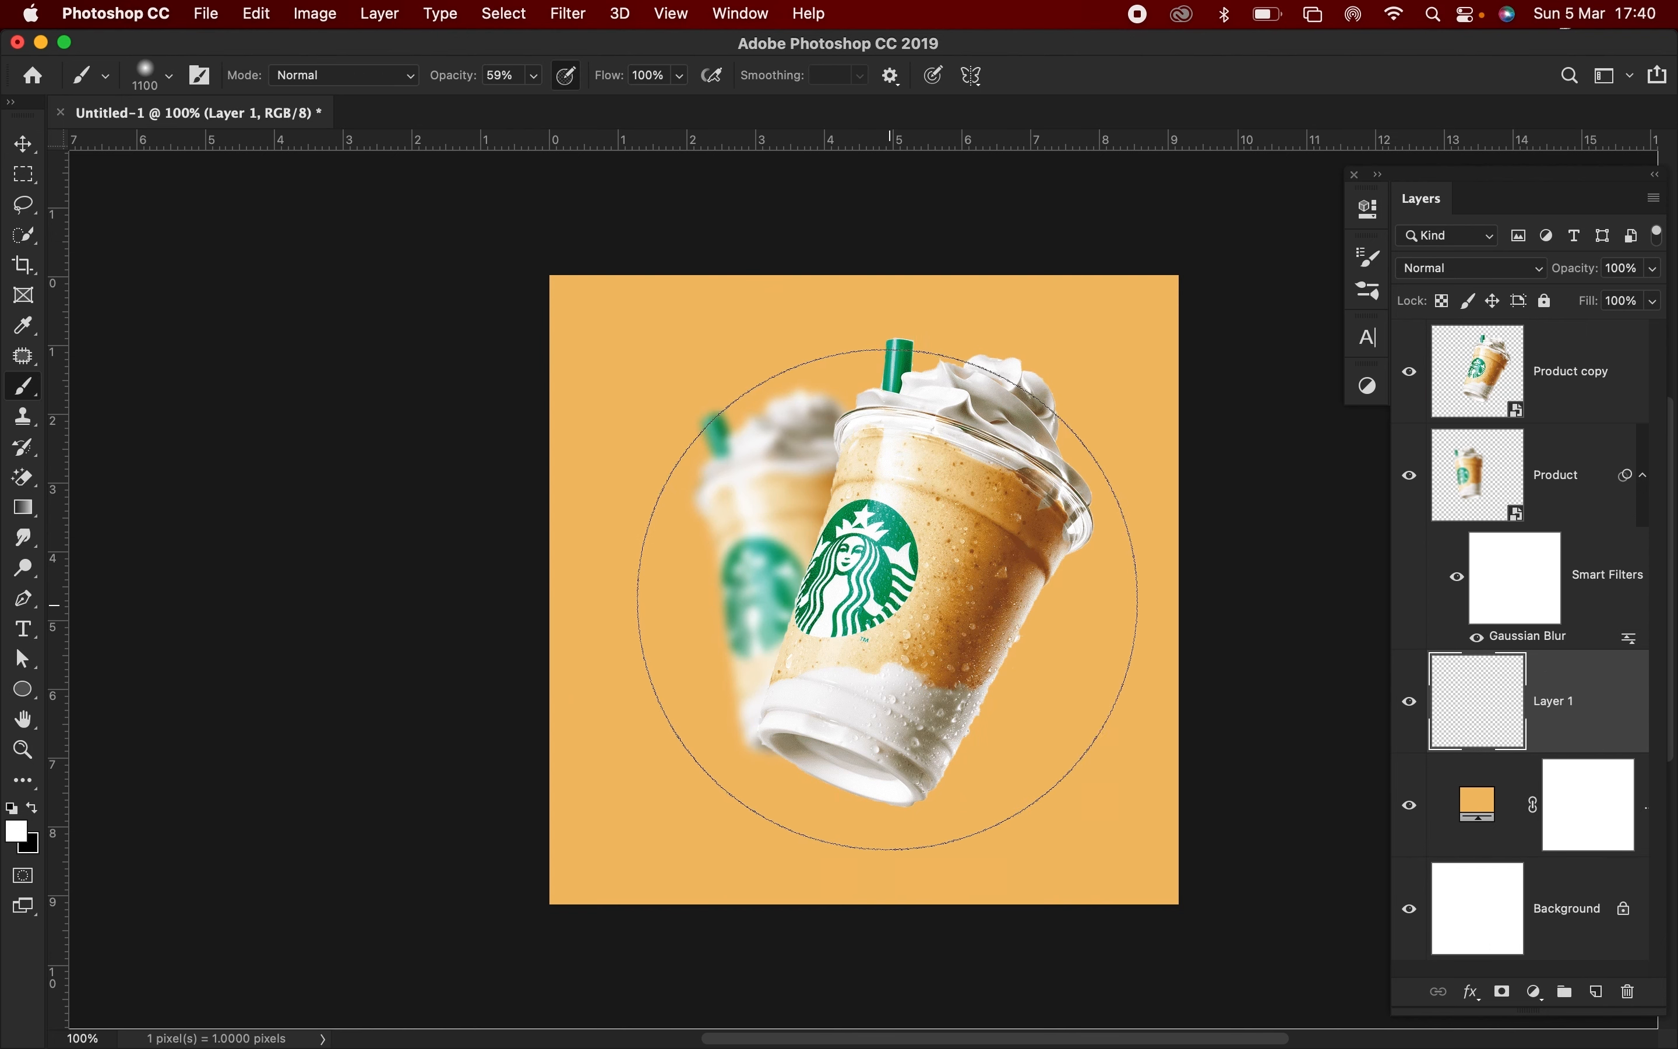
pyautogui.click(881, 586)
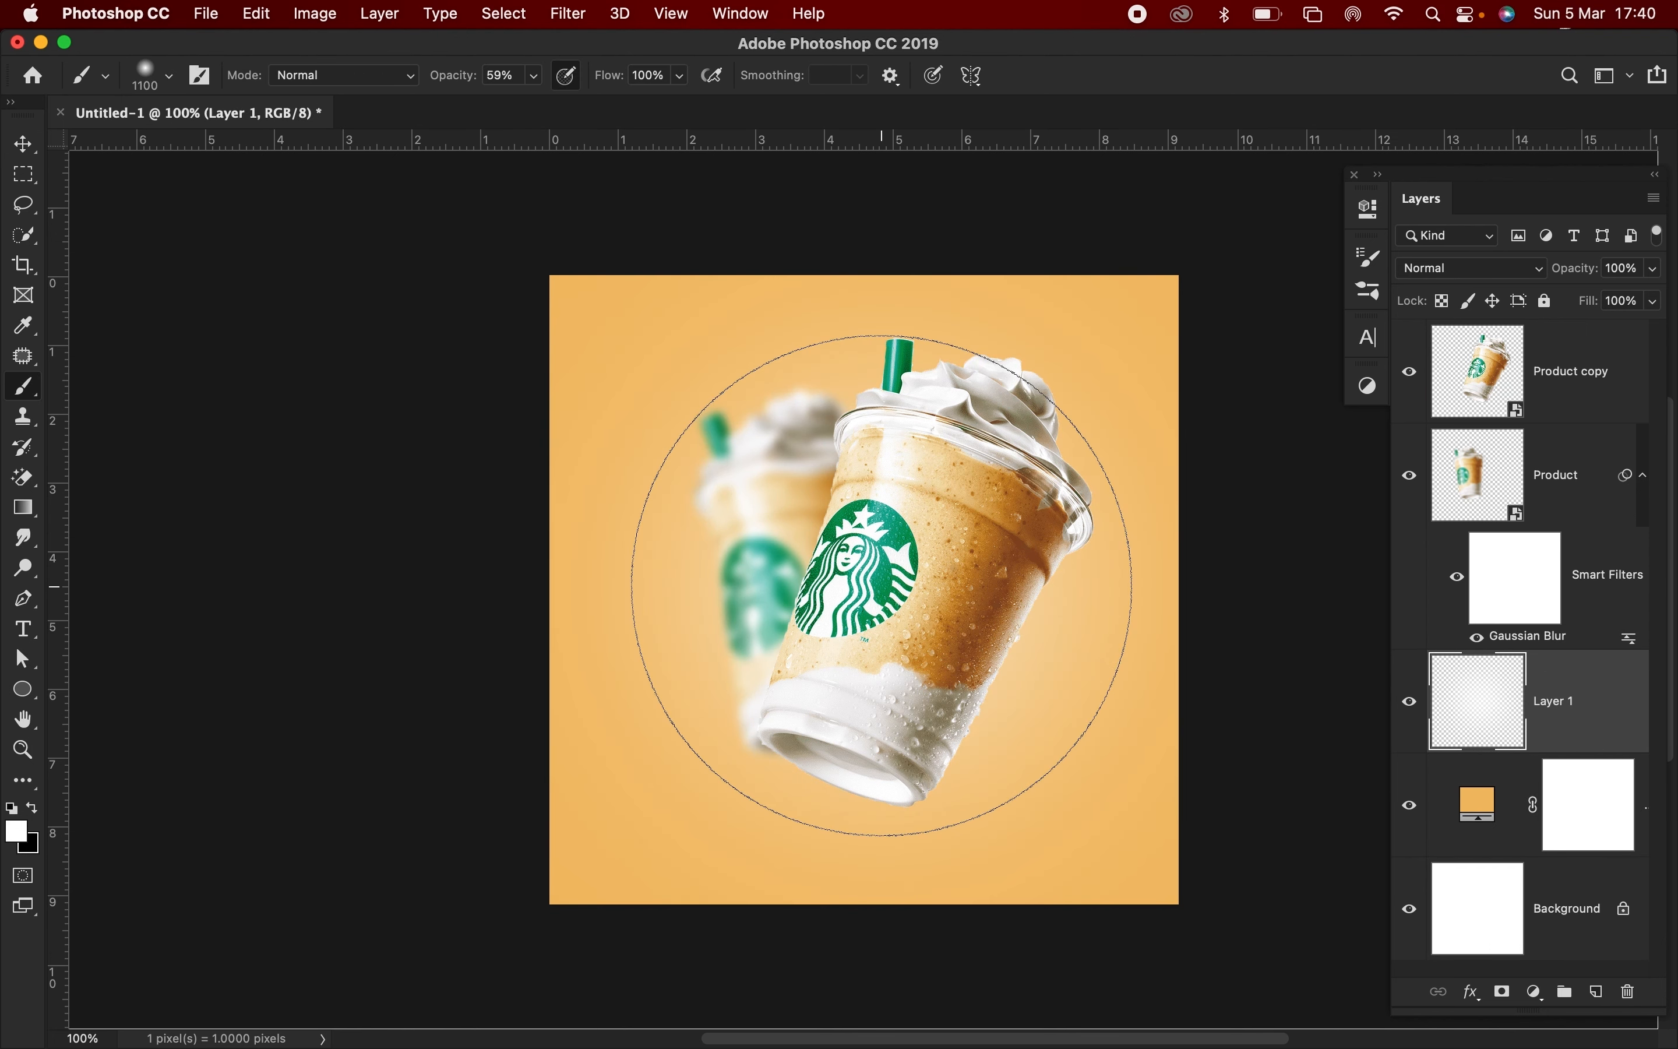
pyautogui.click(881, 587)
pyautogui.click(881, 586)
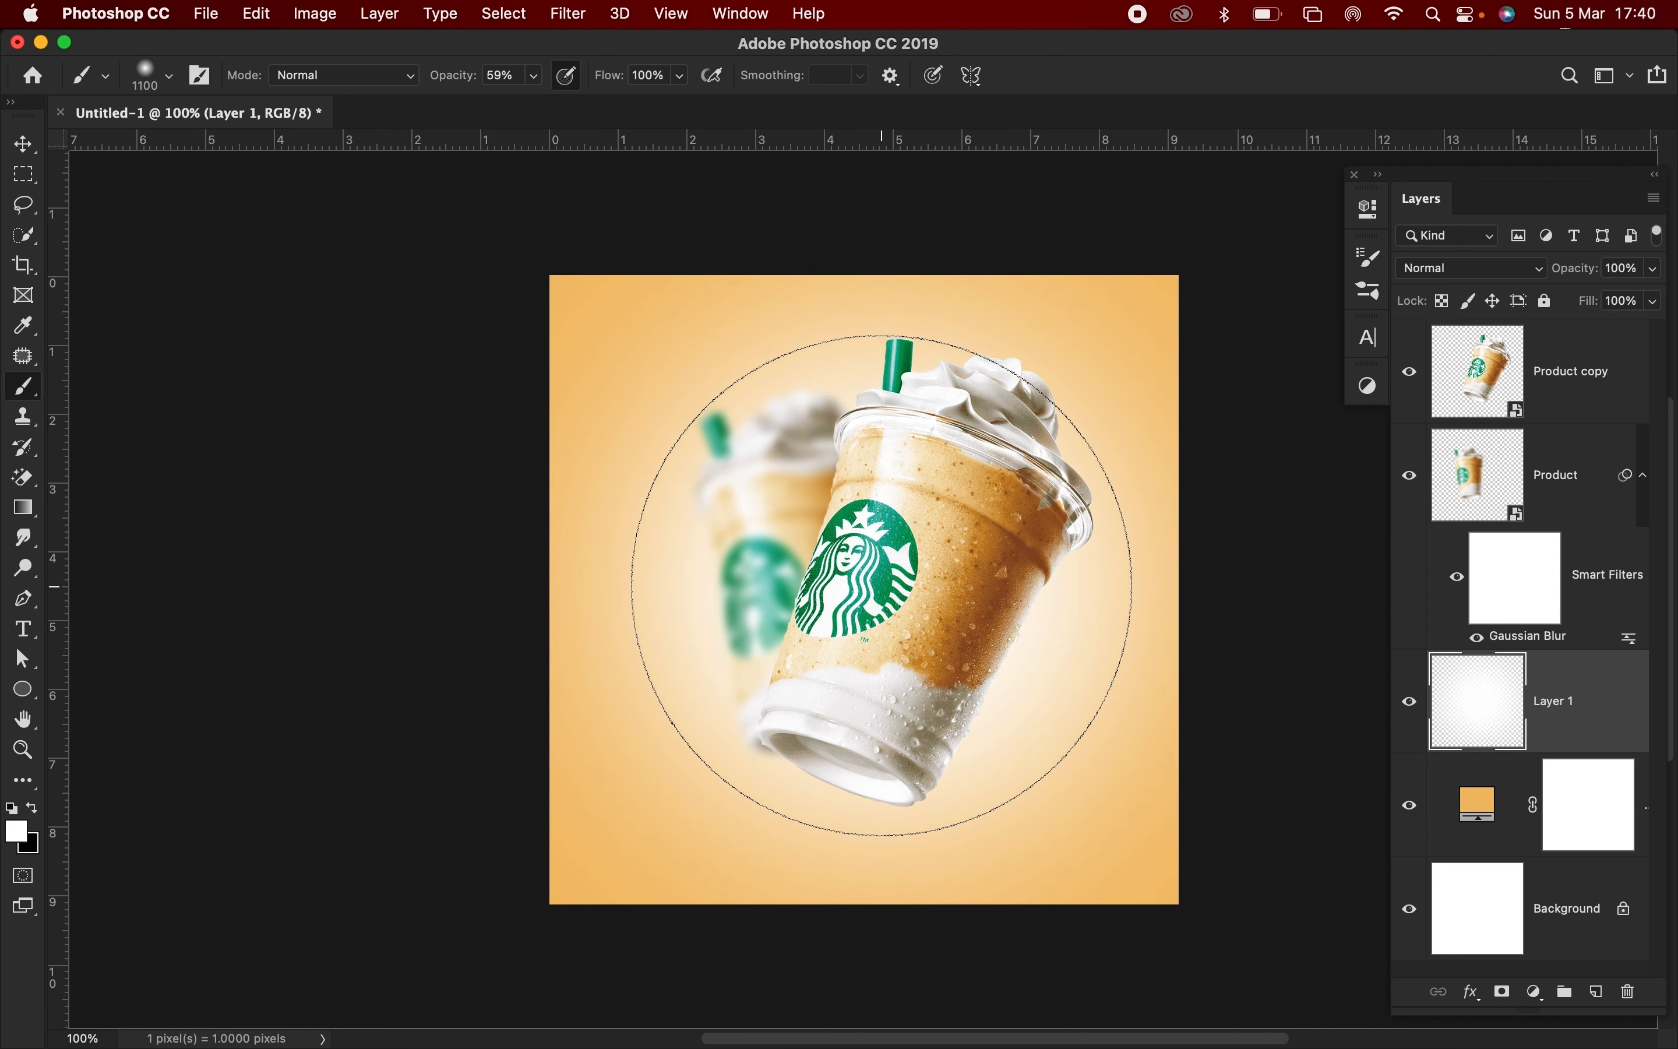
pyautogui.click(23, 145)
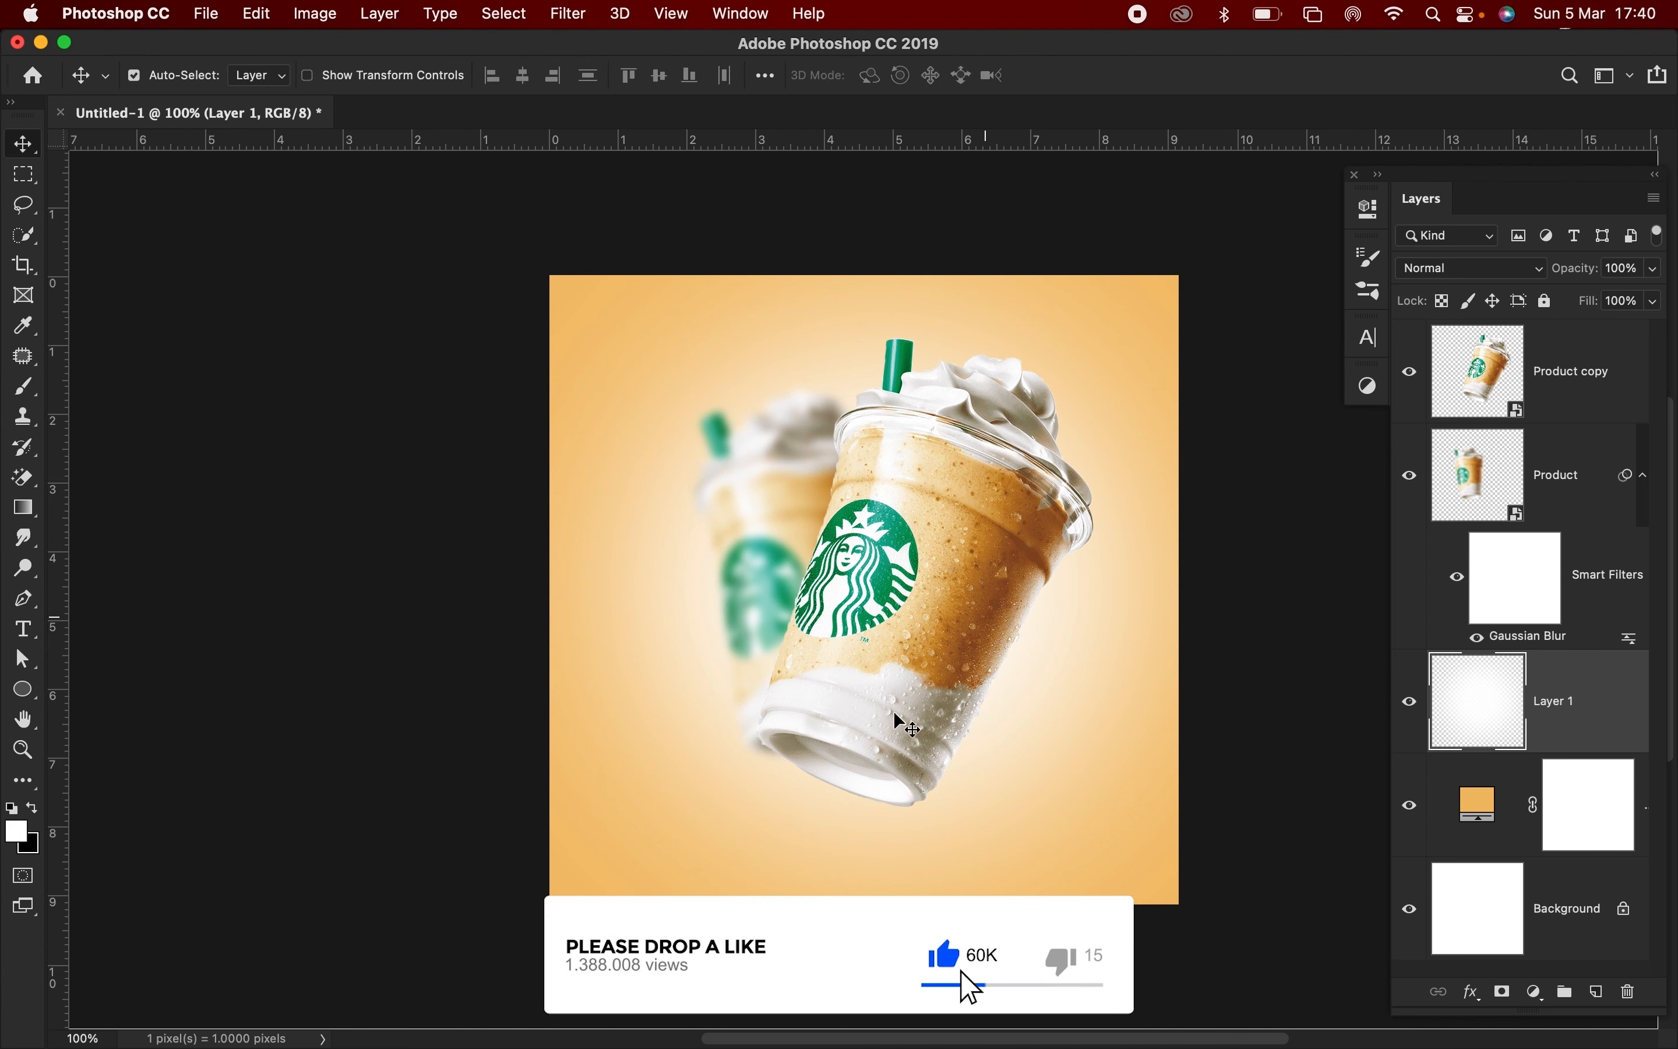
# - Place Chocolate and milk.png from Finder and move its layer between the two cup layers
pyautogui.press('super+Tab')
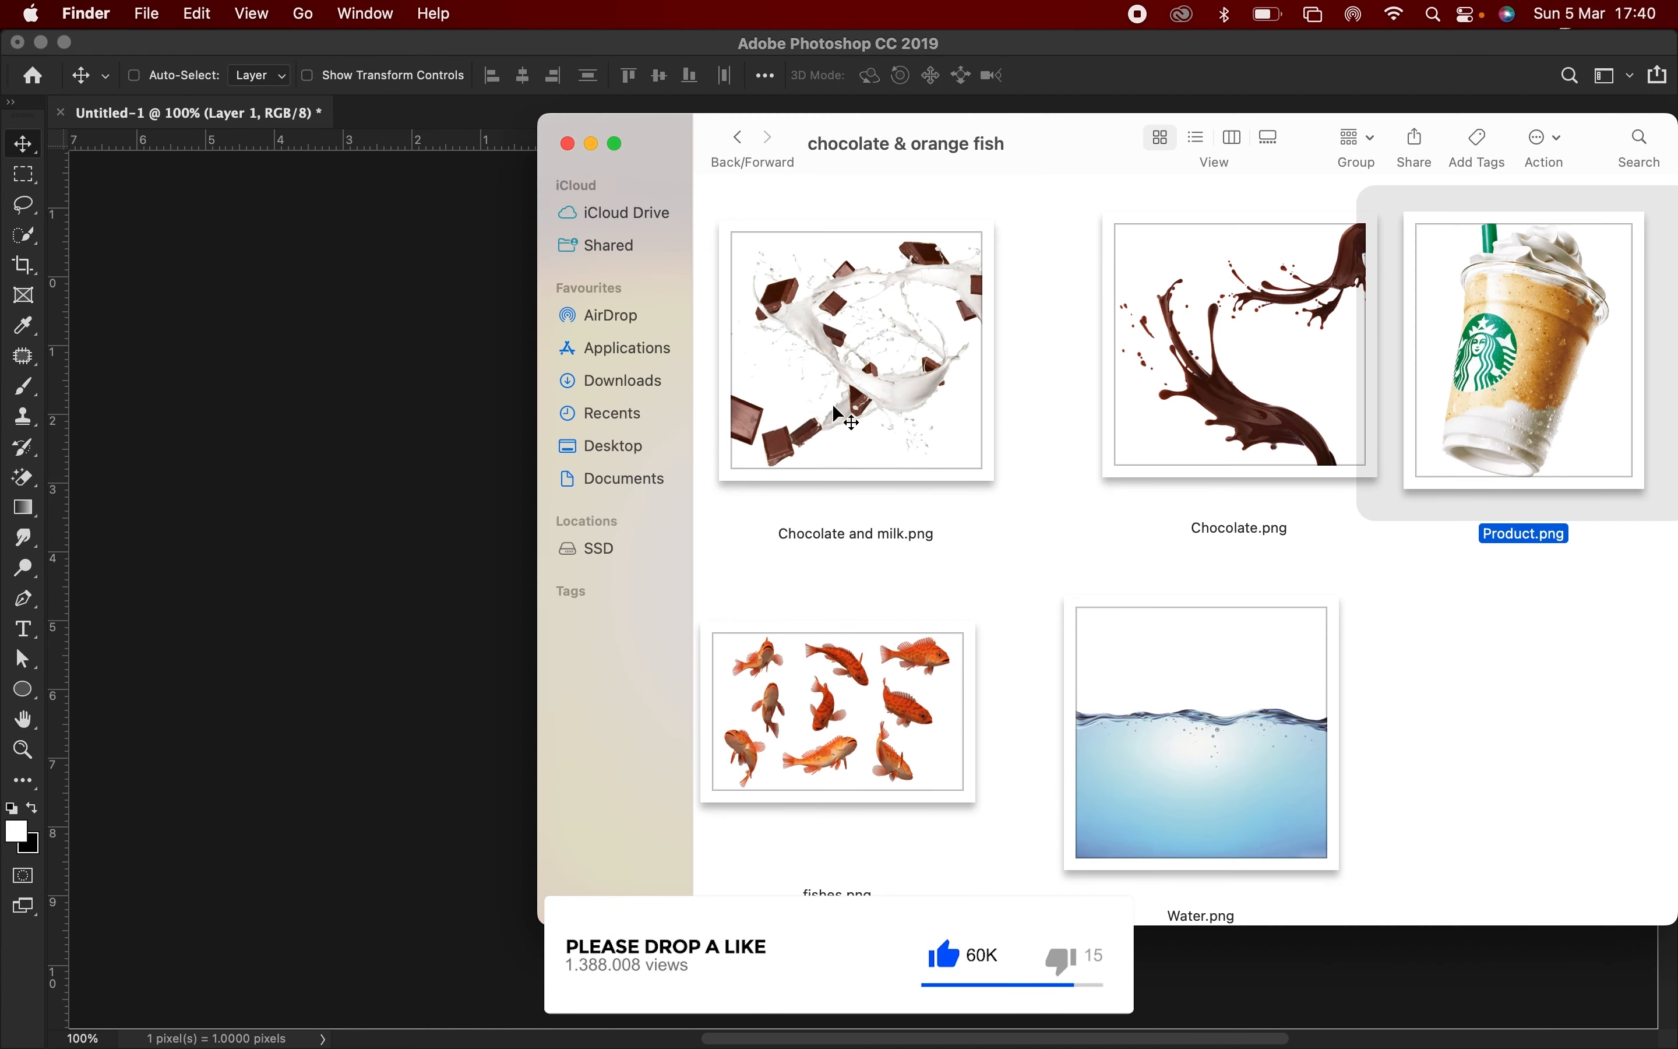
pyautogui.moveTo(887, 357); pyautogui.dragTo(368, 419)
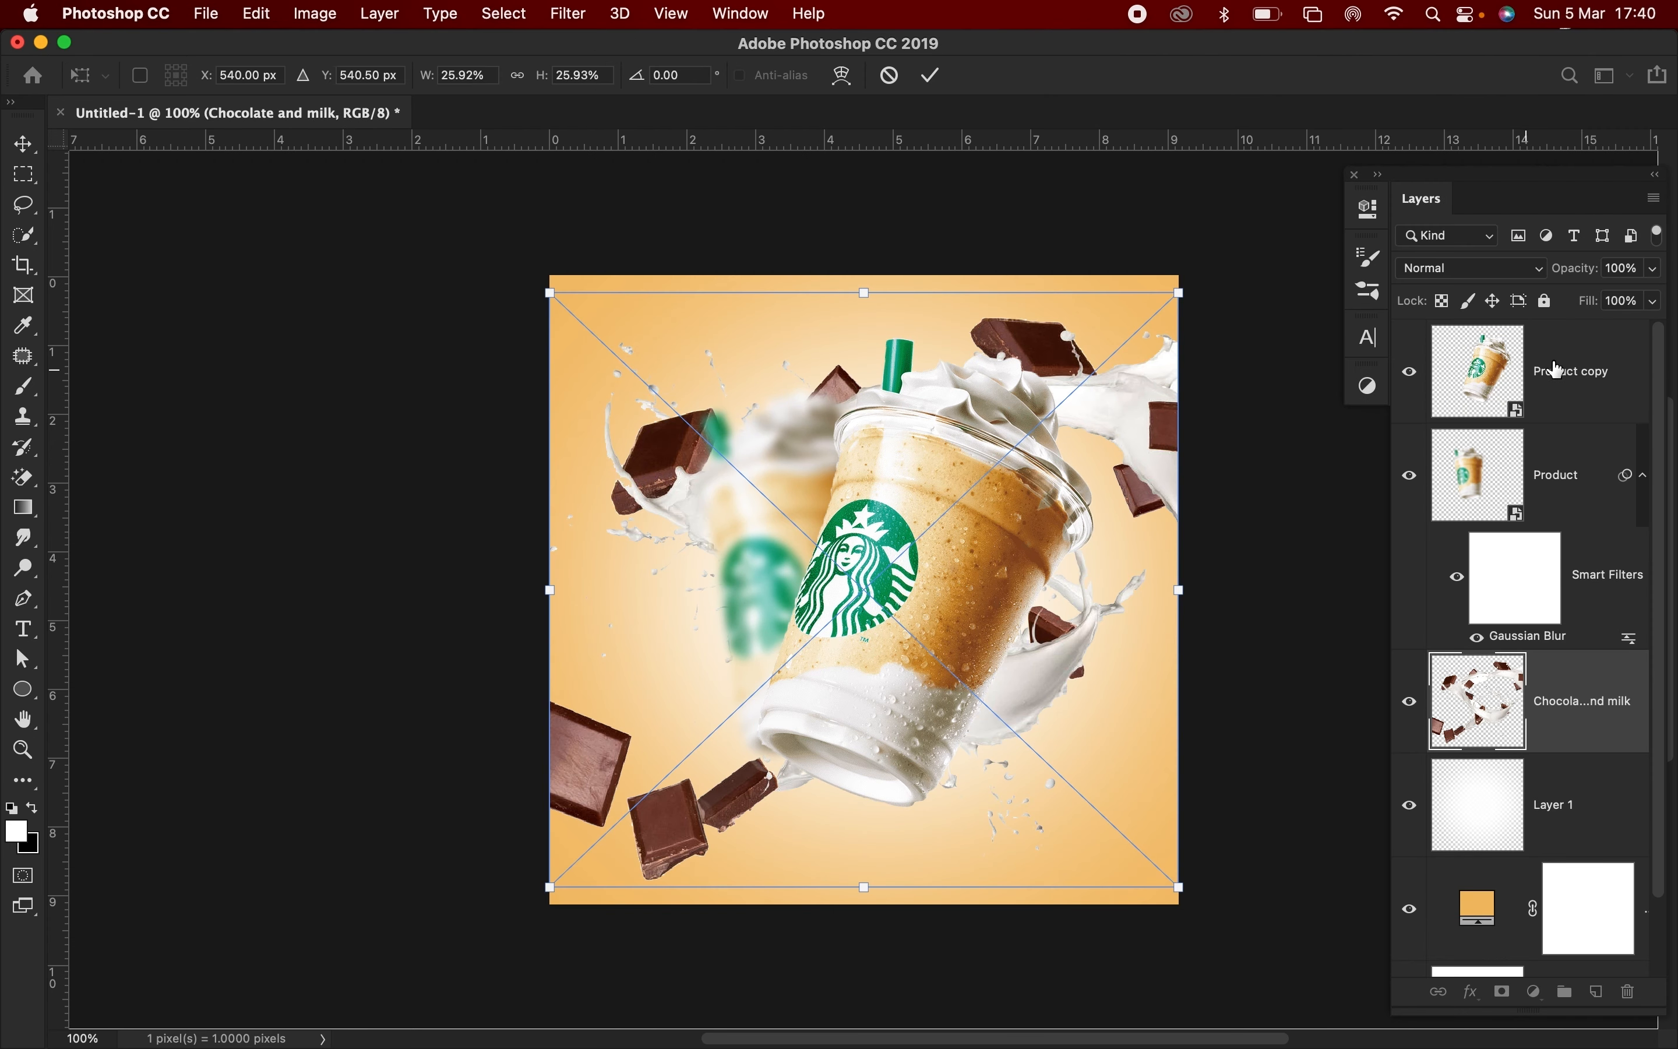
pyautogui.moveTo(1546, 678); pyautogui.dragTo(1545, 447)
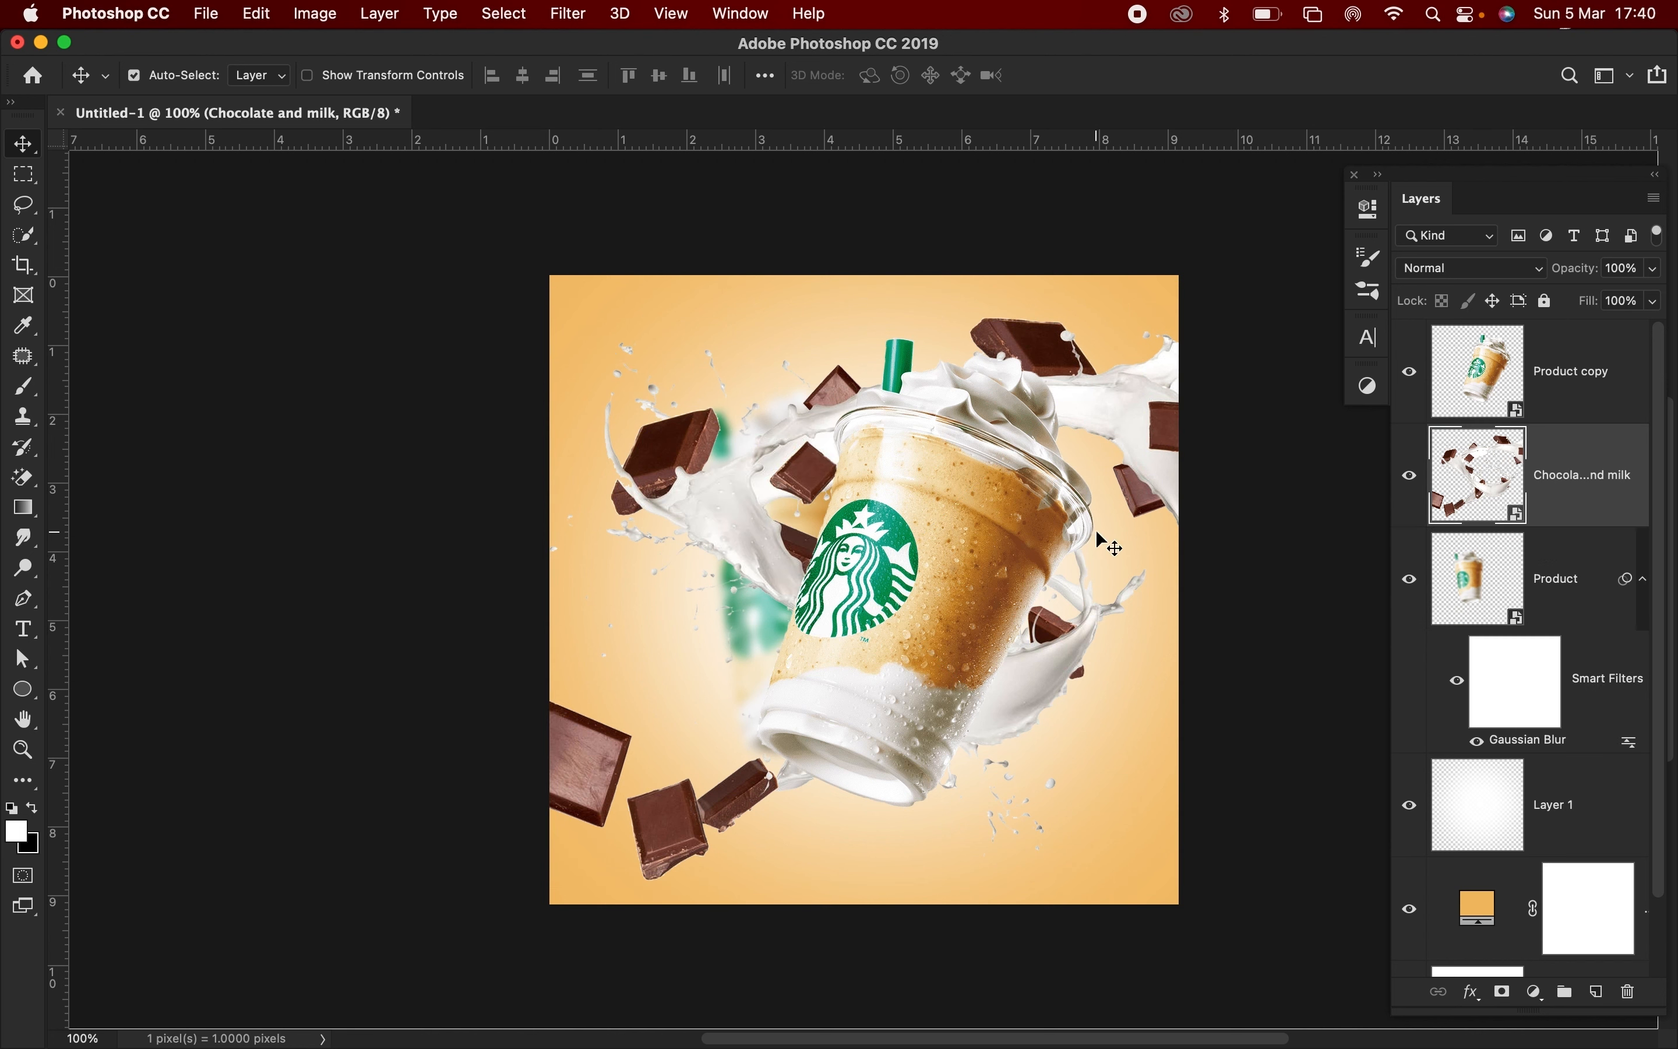
# - Scale the chocolate and milk splash down around its centre and shift it slightly down and to the right
pyautogui.press('super+t')
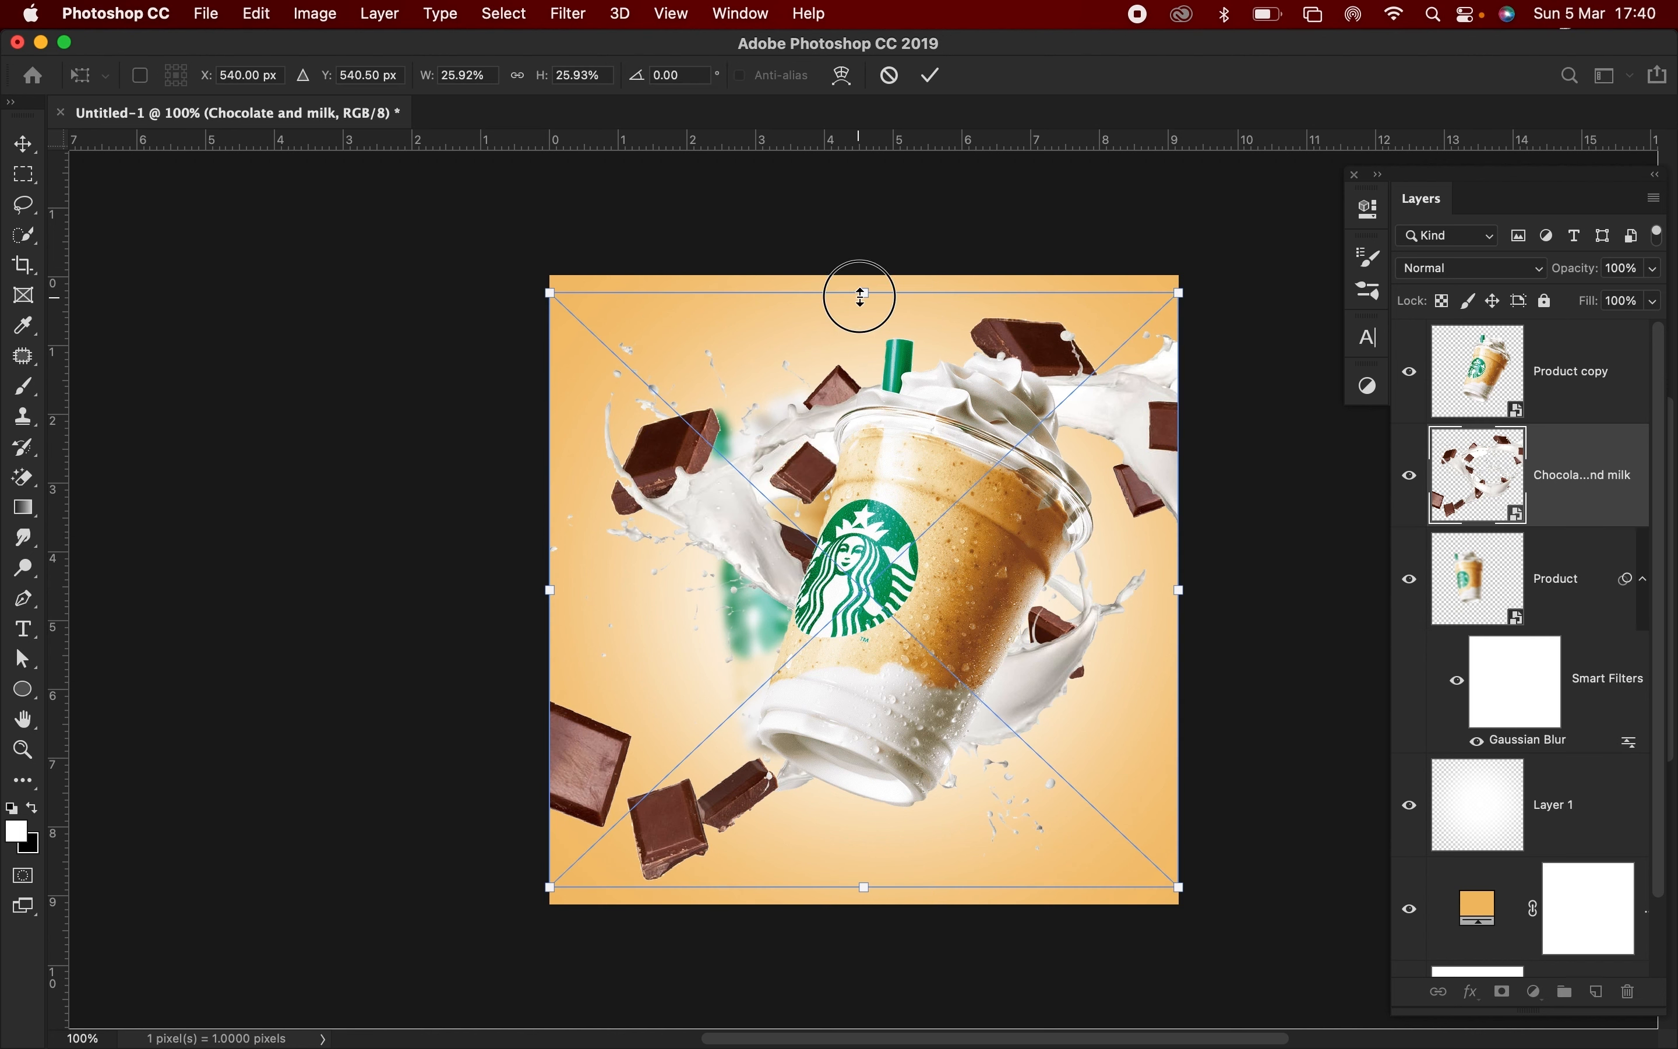
pyautogui.moveTo(860, 297); pyautogui.dragTo(884, 339)
pyautogui.press('Return')
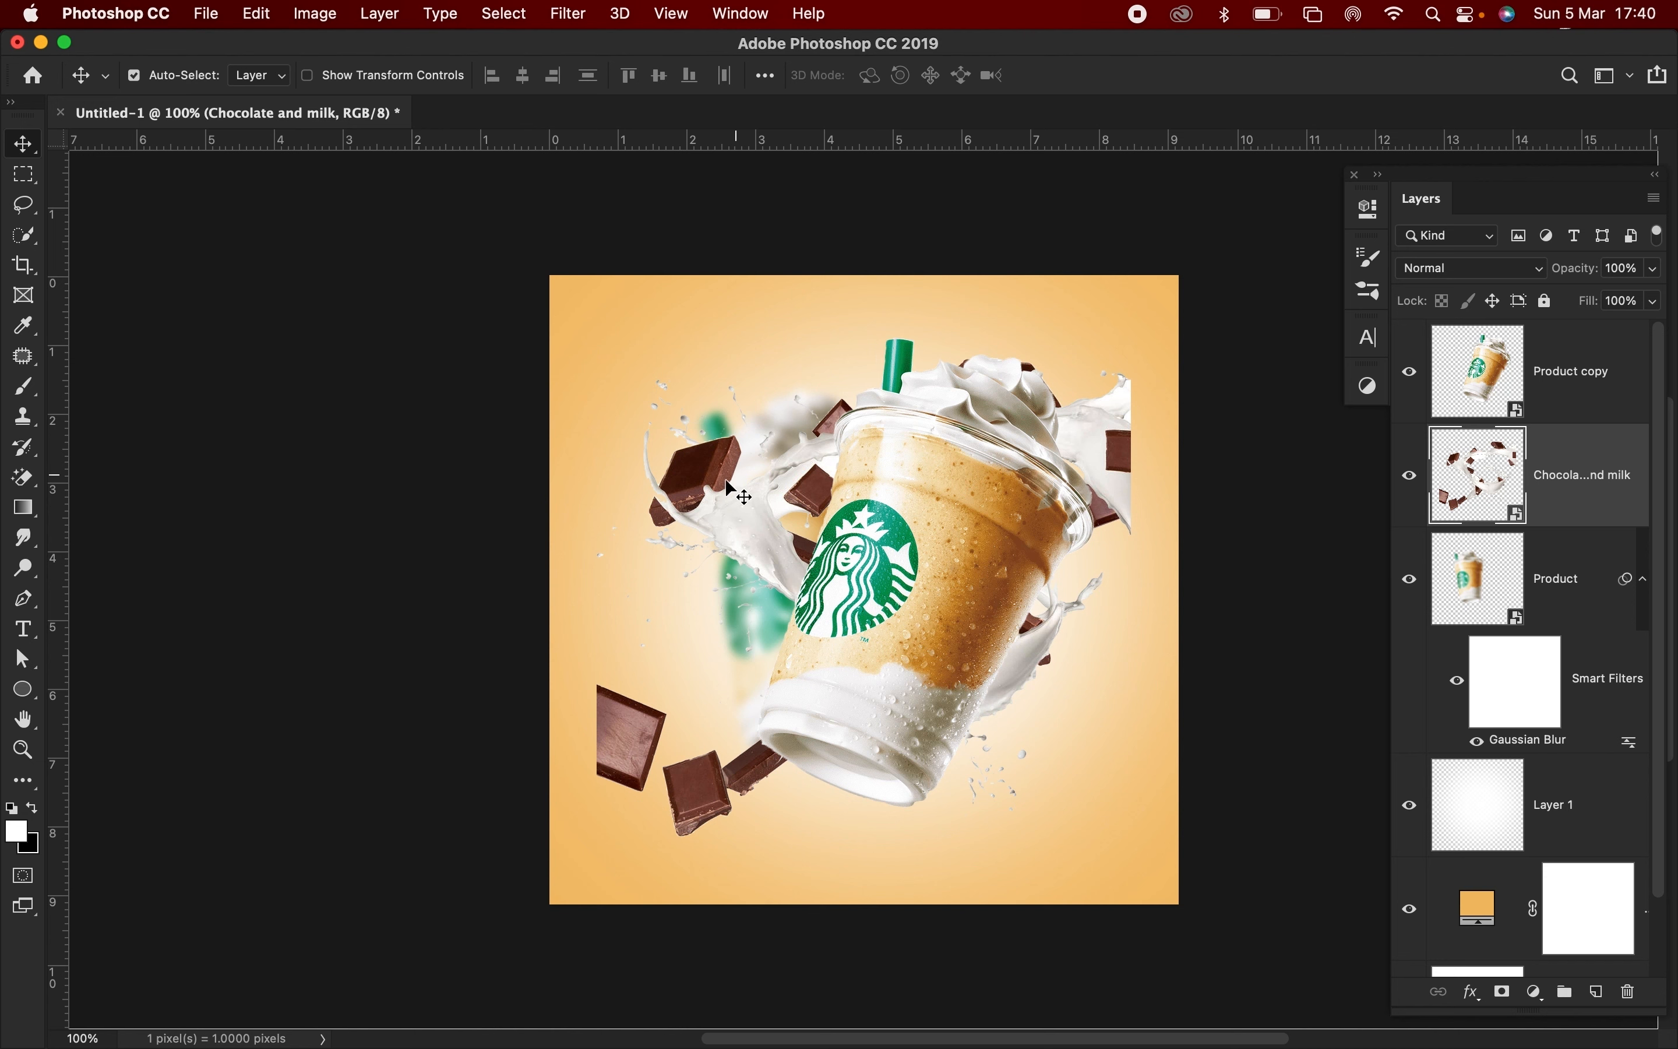
pyautogui.moveTo(728, 489); pyautogui.dragTo(750, 538)
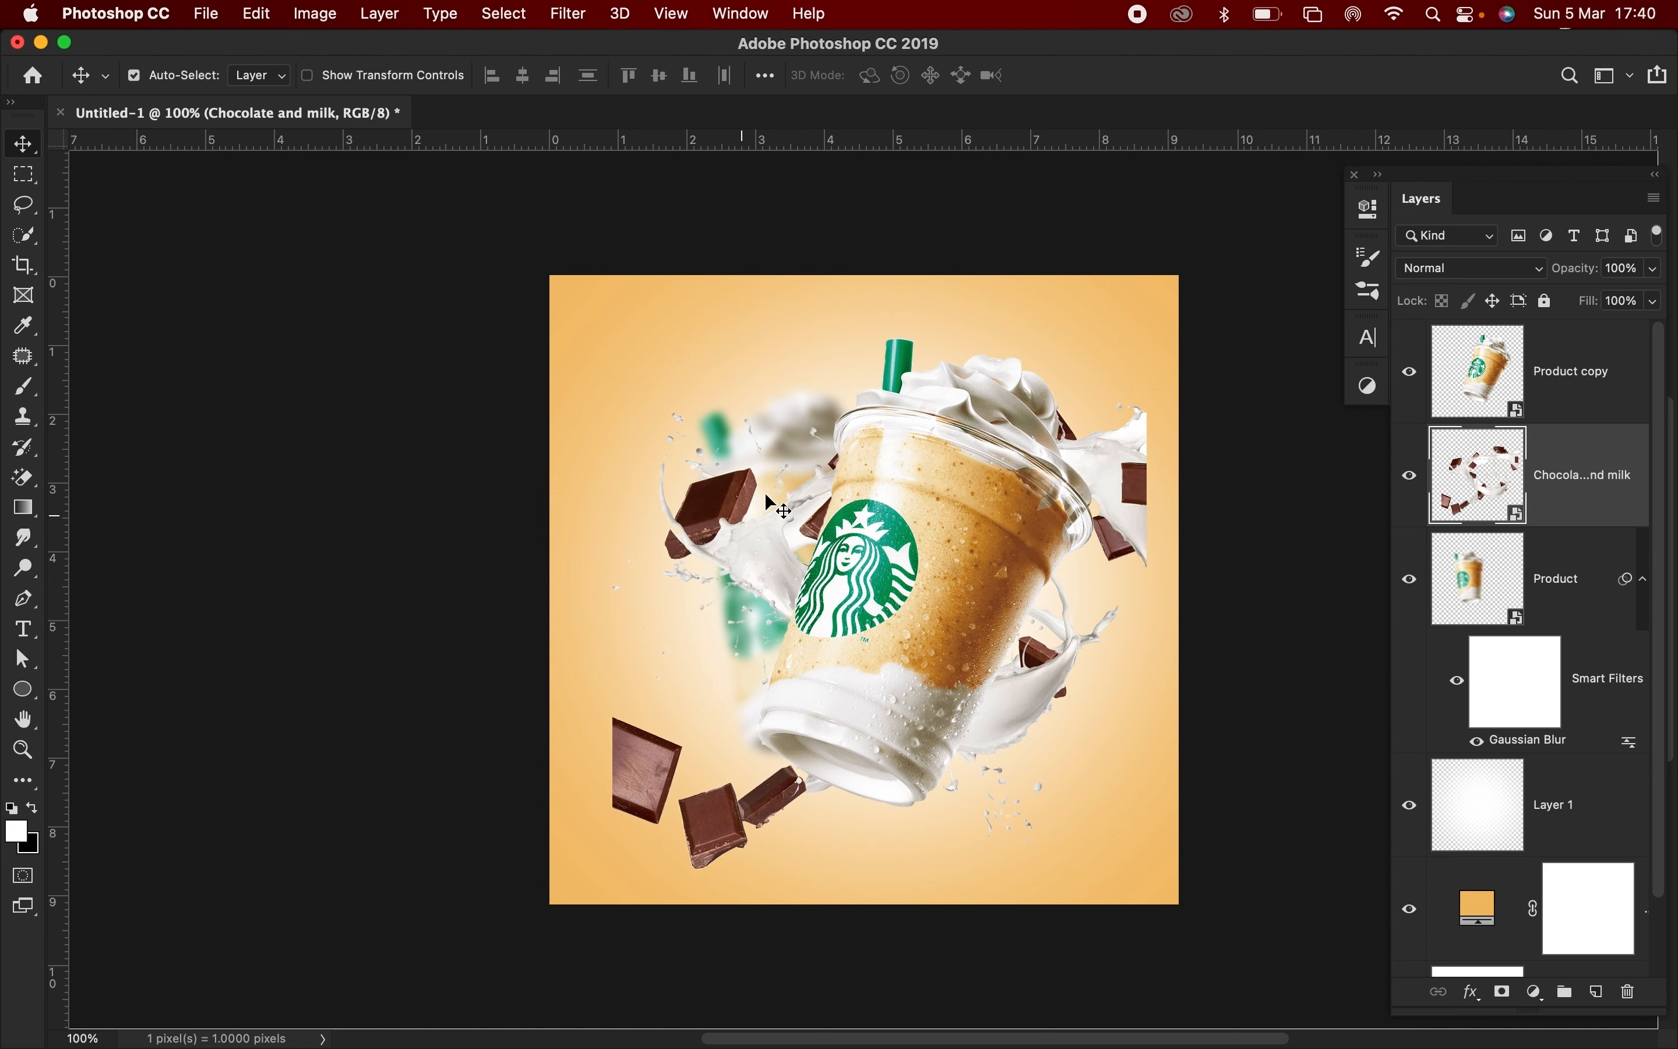
# - Add a layer mask to the chocolate and milk layer and prepare a soft black 90 px brush
pyautogui.scroll(3, 1151, 500)
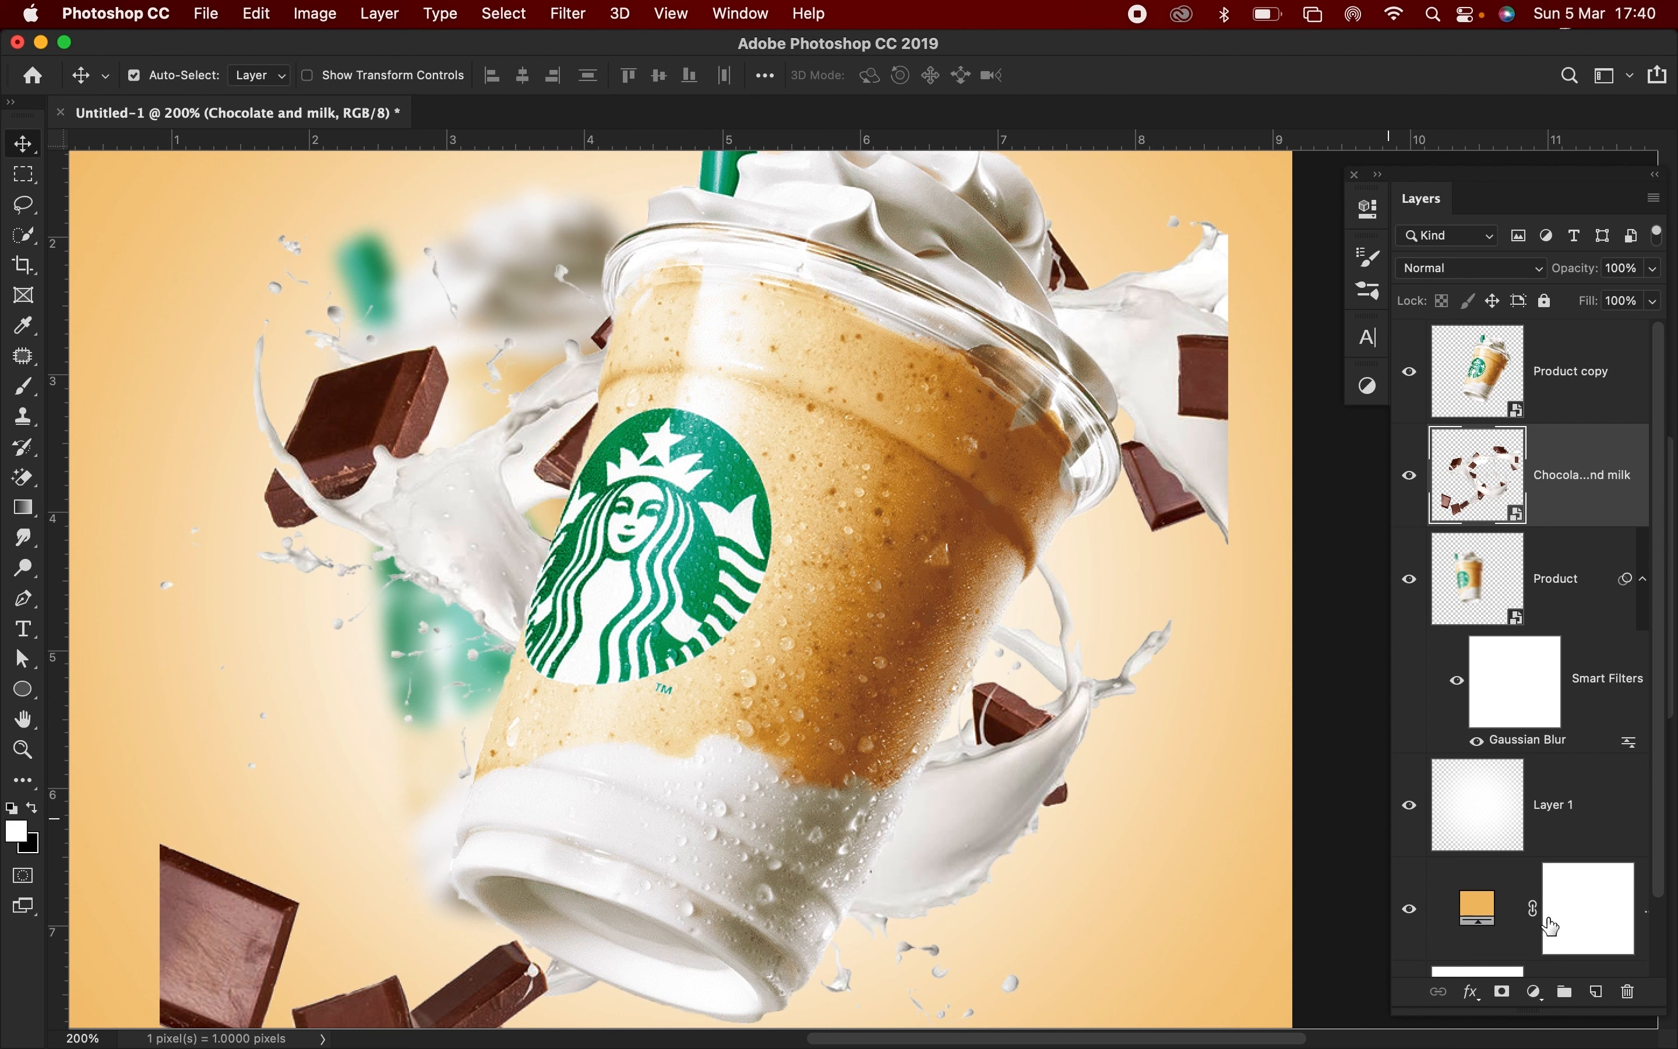
pyautogui.click(1502, 993)
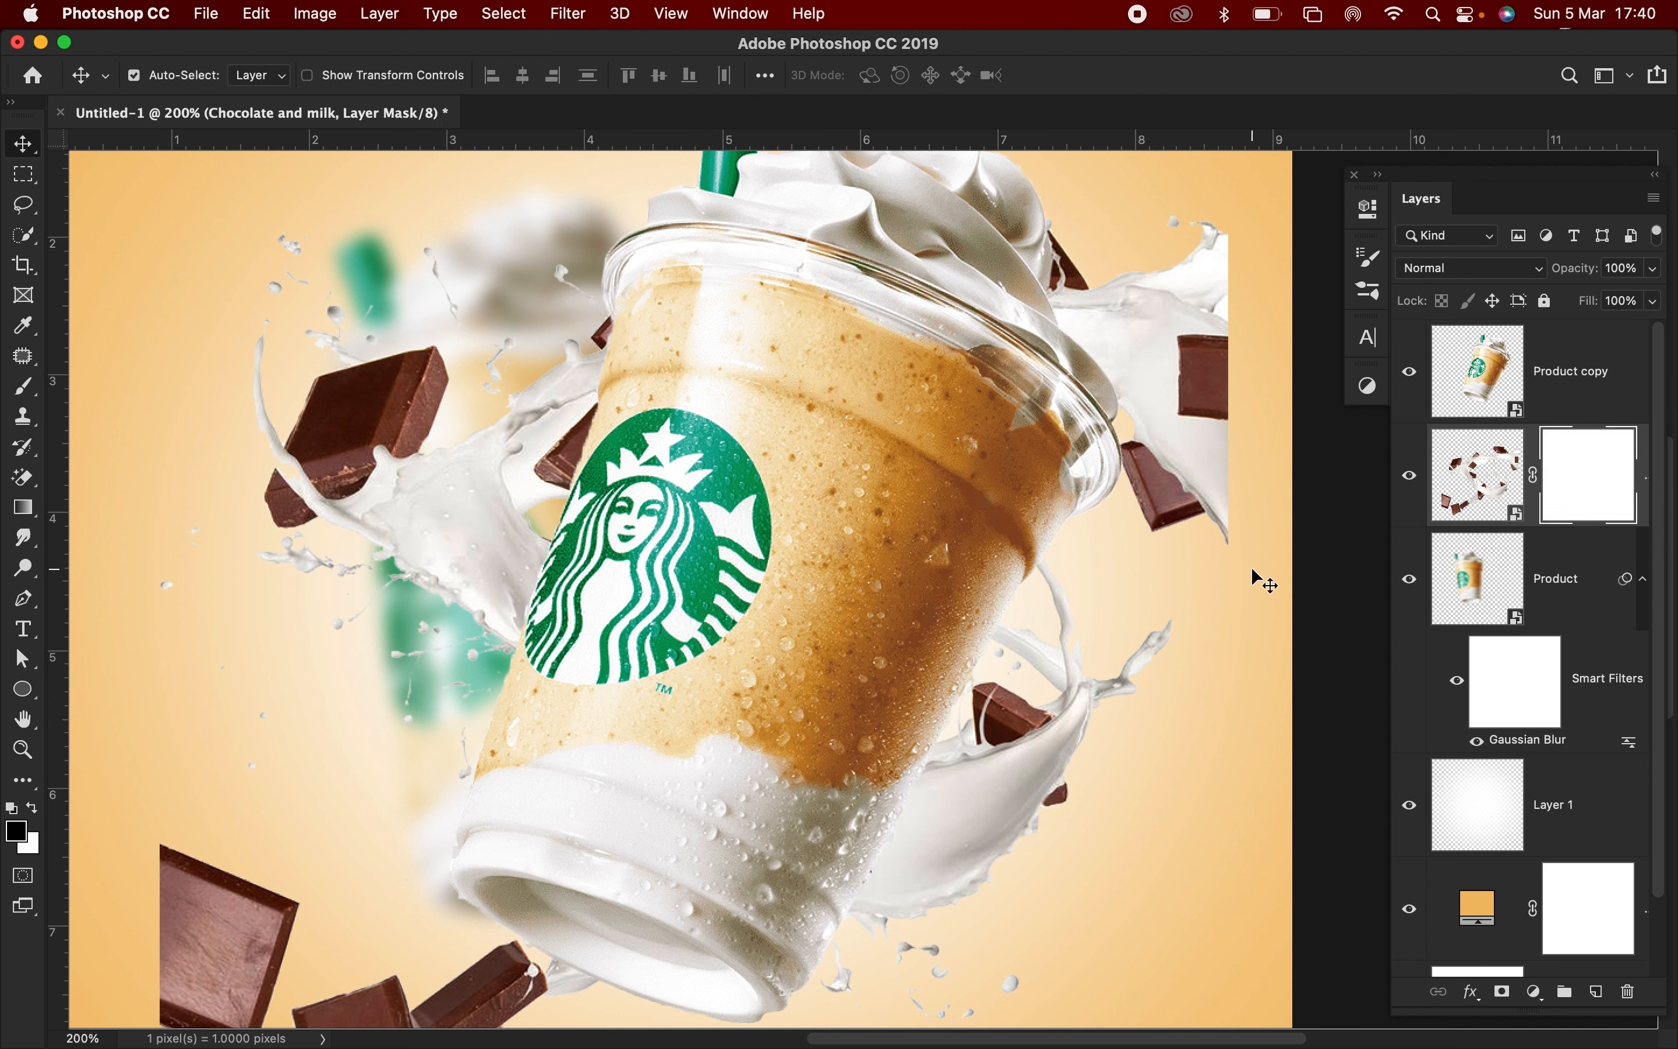
pyautogui.press('b')
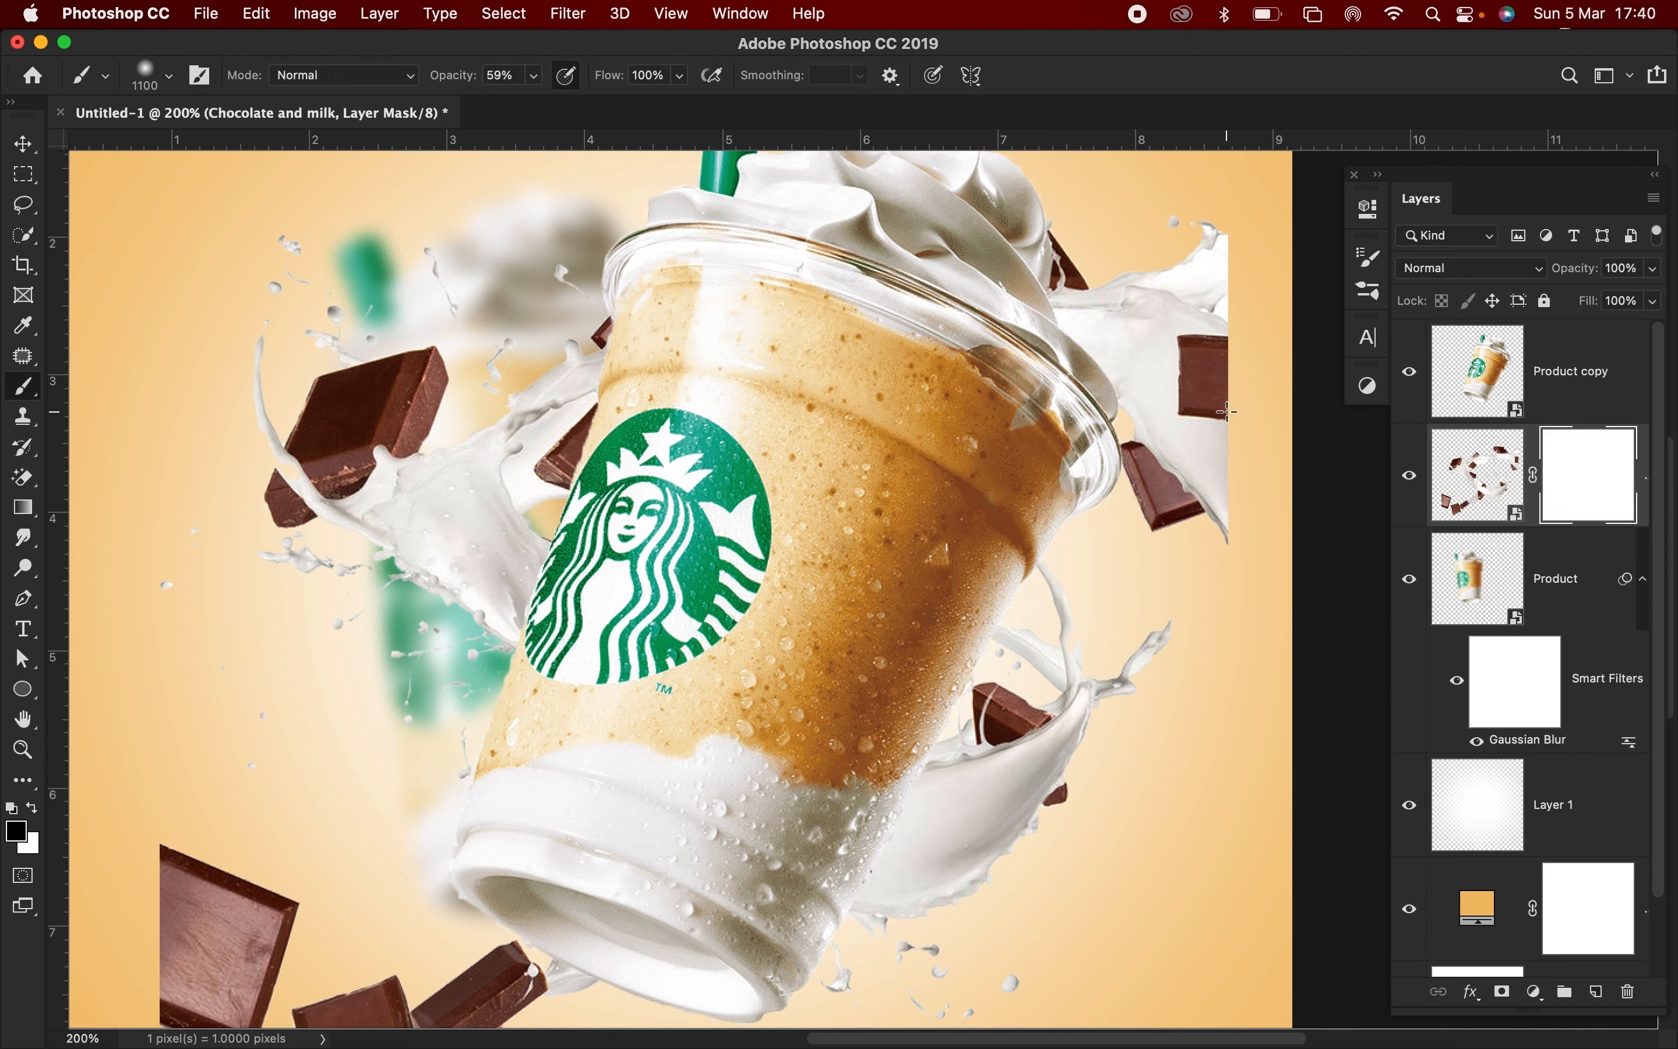
pyautogui.press('[')
pyautogui.press('[')
pyautogui.press('[')
pyautogui.press('[')
pyautogui.press('[')
pyautogui.press('[')
pyautogui.press('[')
pyautogui.press('[')
pyautogui.press('[')
pyautogui.press('[')
pyautogui.press('[')
pyautogui.press('[')
pyautogui.press('[')
pyautogui.press('[')
pyautogui.press('[')
# - Set the brush opacity to 100% and mask out the cut-off milk and chocolate at the splash's upper right
pyautogui.moveTo(1207, 263)
pyautogui.mouseDown()
pyautogui.moveTo(1199, 281)
pyautogui.moveTo(1195, 229)
pyautogui.mouseUp()
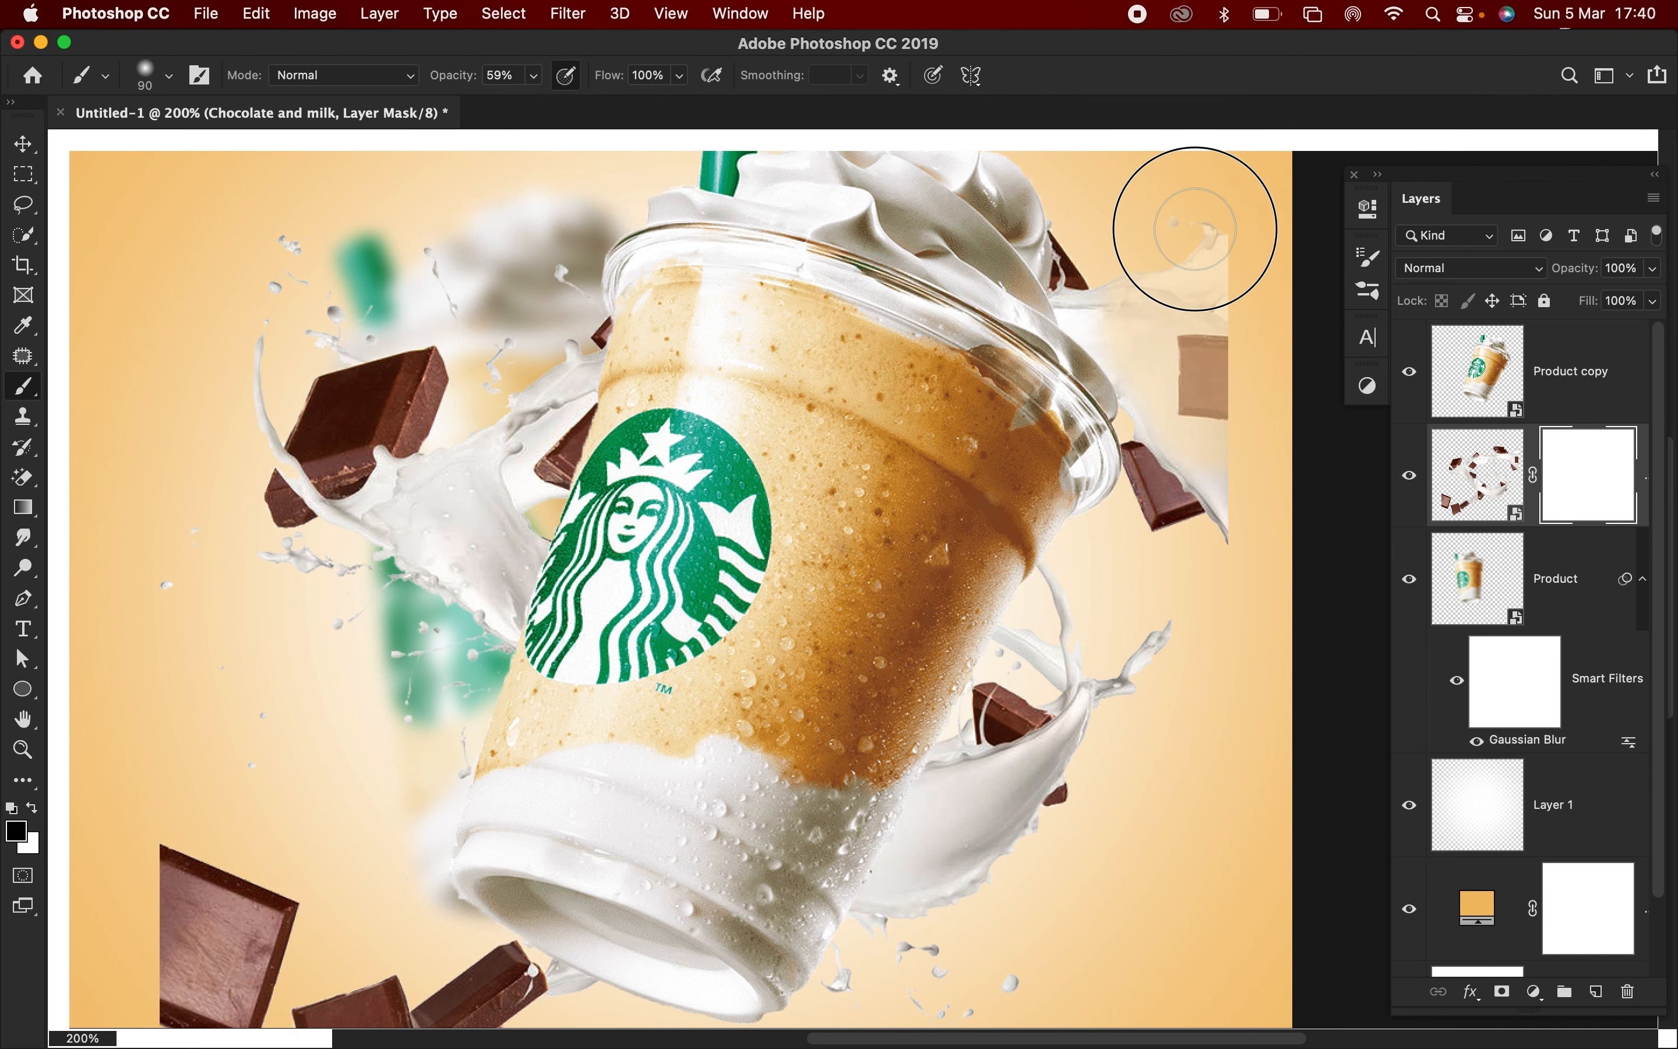
pyautogui.press('super+z')
pyautogui.press('super+z')
pyautogui.press('super+r')
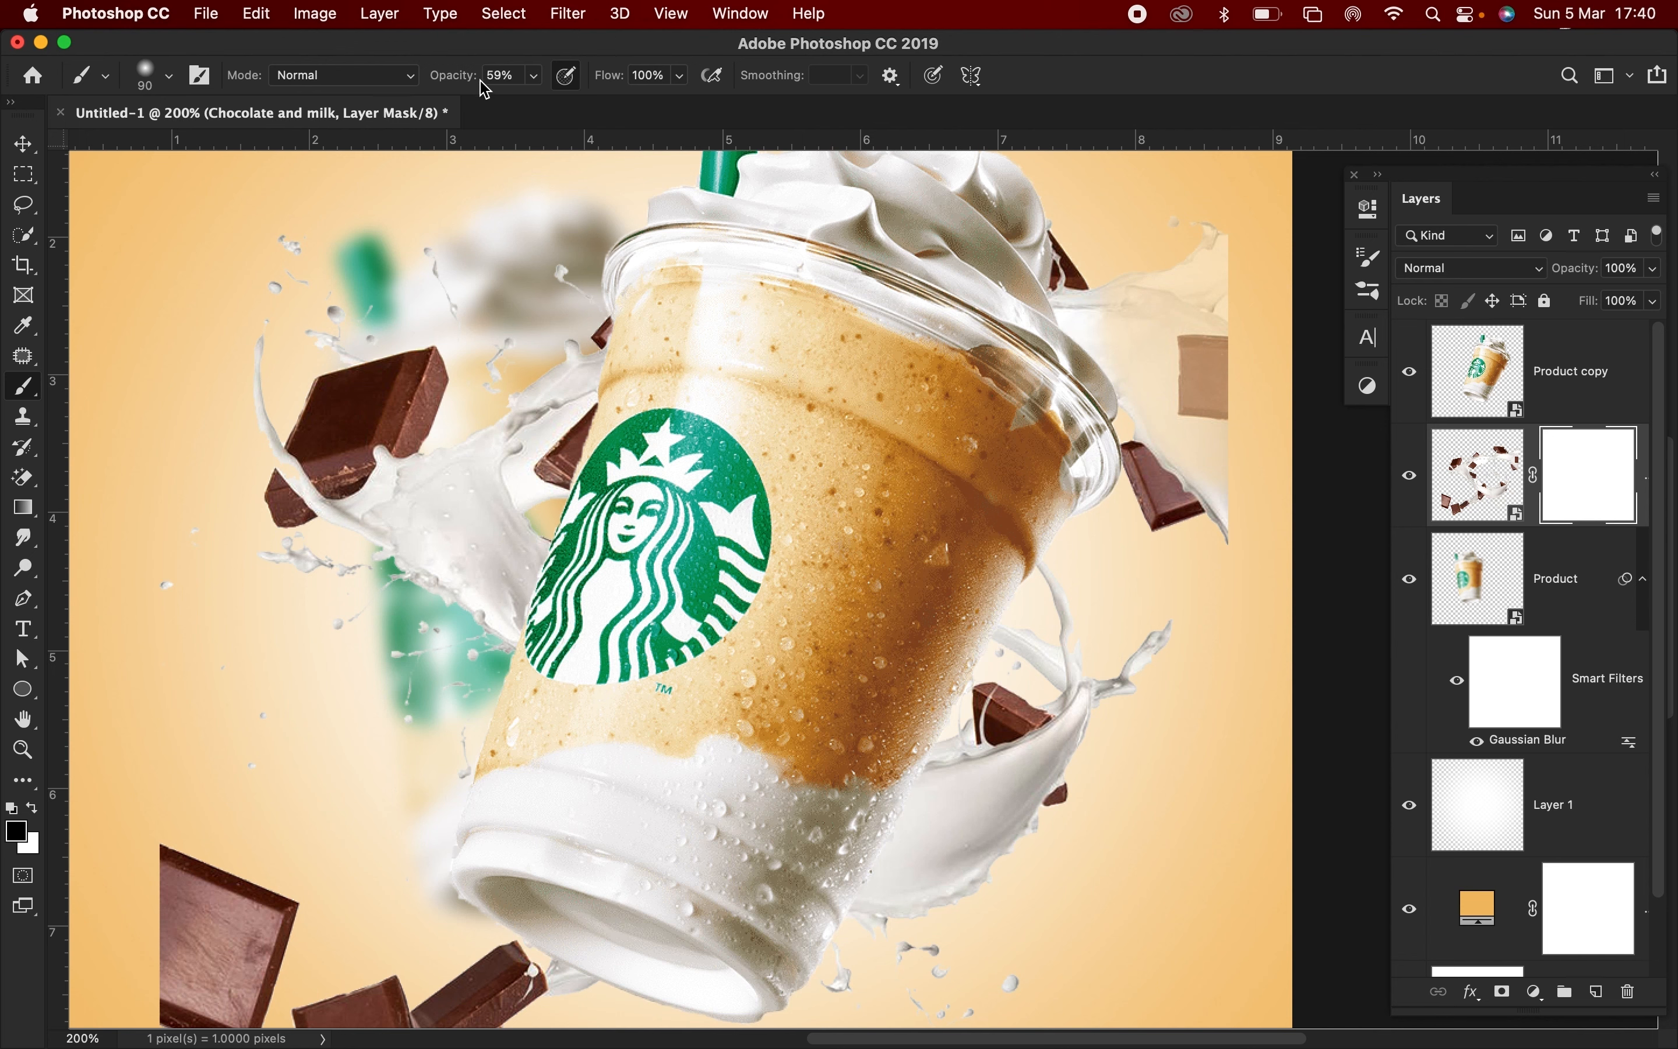
pyautogui.moveTo(463, 90); pyautogui.dragTo(1011, 64)
pyautogui.press('super+r')
pyautogui.moveTo(1235, 280)
pyautogui.mouseDown()
pyautogui.moveTo(1265, 389)
pyautogui.moveTo(1202, 391)
pyautogui.moveTo(1176, 423)
pyautogui.moveTo(1179, 493)
pyautogui.moveTo(1217, 490)
pyautogui.moveTo(1112, 312)
pyautogui.moveTo(1109, 370)
pyautogui.mouseUp()
pyautogui.press('super+r')
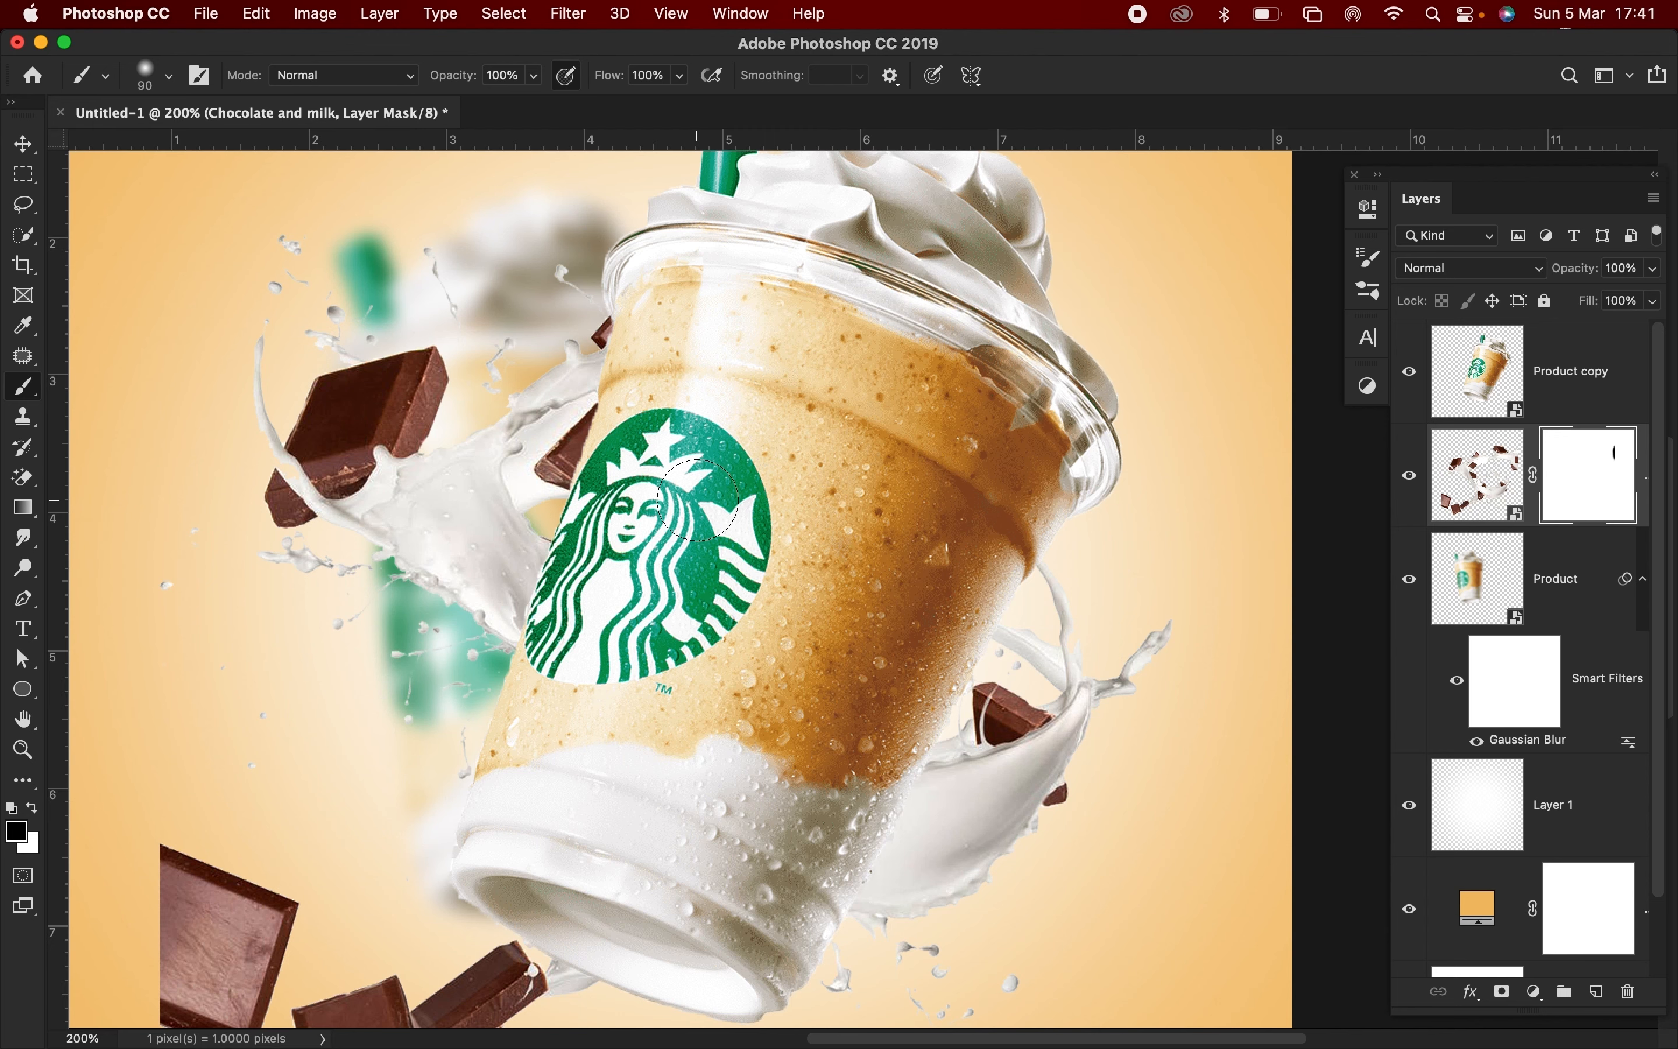
# - Mask out the cropped chocolate piece at the splash's lower left, reducing the brush to 45 px near the remaining chunks
pyautogui.press('super+r')
pyautogui.scroll(-5, 693, 492)
pyautogui.hscroll(-5, 693, 492)
pyautogui.moveTo(562, 543)
pyautogui.mouseDown()
pyautogui.moveTo(590, 483)
pyautogui.moveTo(567, 523)
pyautogui.moveTo(657, 526)
pyautogui.moveTo(667, 504)
pyautogui.moveTo(671, 533)
pyautogui.moveTo(627, 670)
pyautogui.moveTo(583, 592)
pyautogui.moveTo(536, 644)
pyautogui.mouseUp()
pyautogui.press('[')
pyautogui.press('super+r')
pyautogui.press('[')
pyautogui.press('super+r')
pyautogui.press(']')
pyautogui.press(']')
pyautogui.press('[')
pyautogui.press('[')
pyautogui.press('[')
pyautogui.press('[')
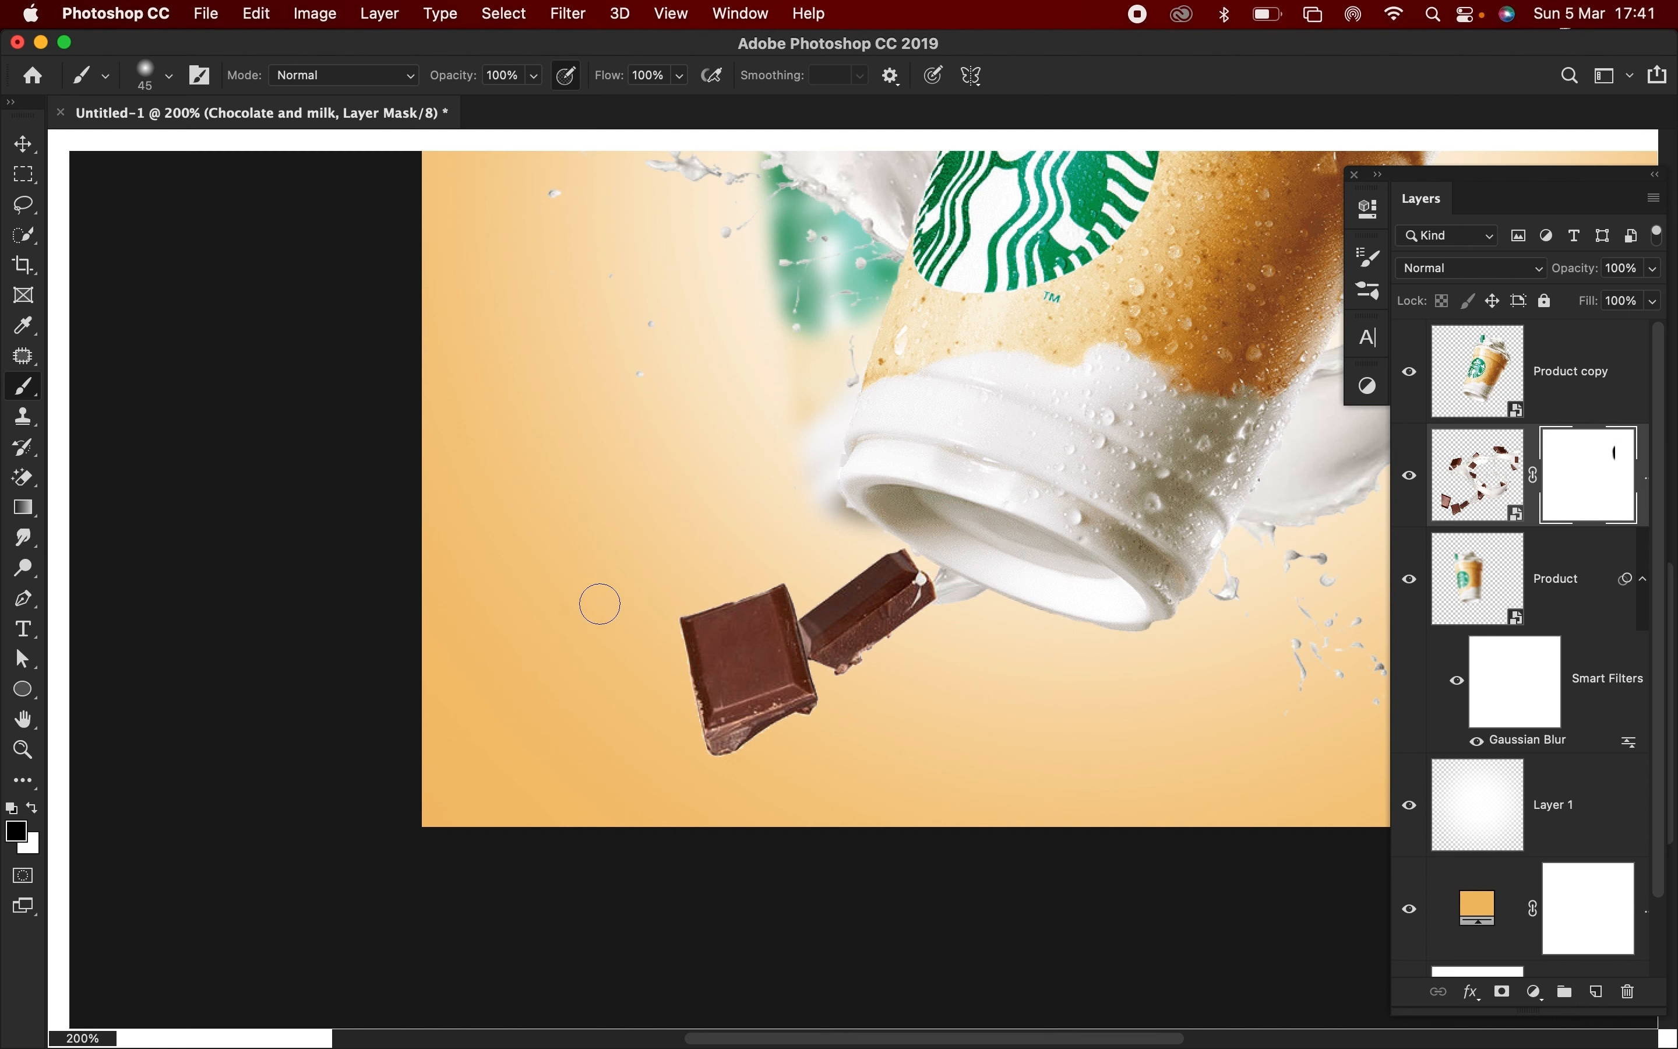
pyautogui.press('super+r')
pyautogui.press('super+0')
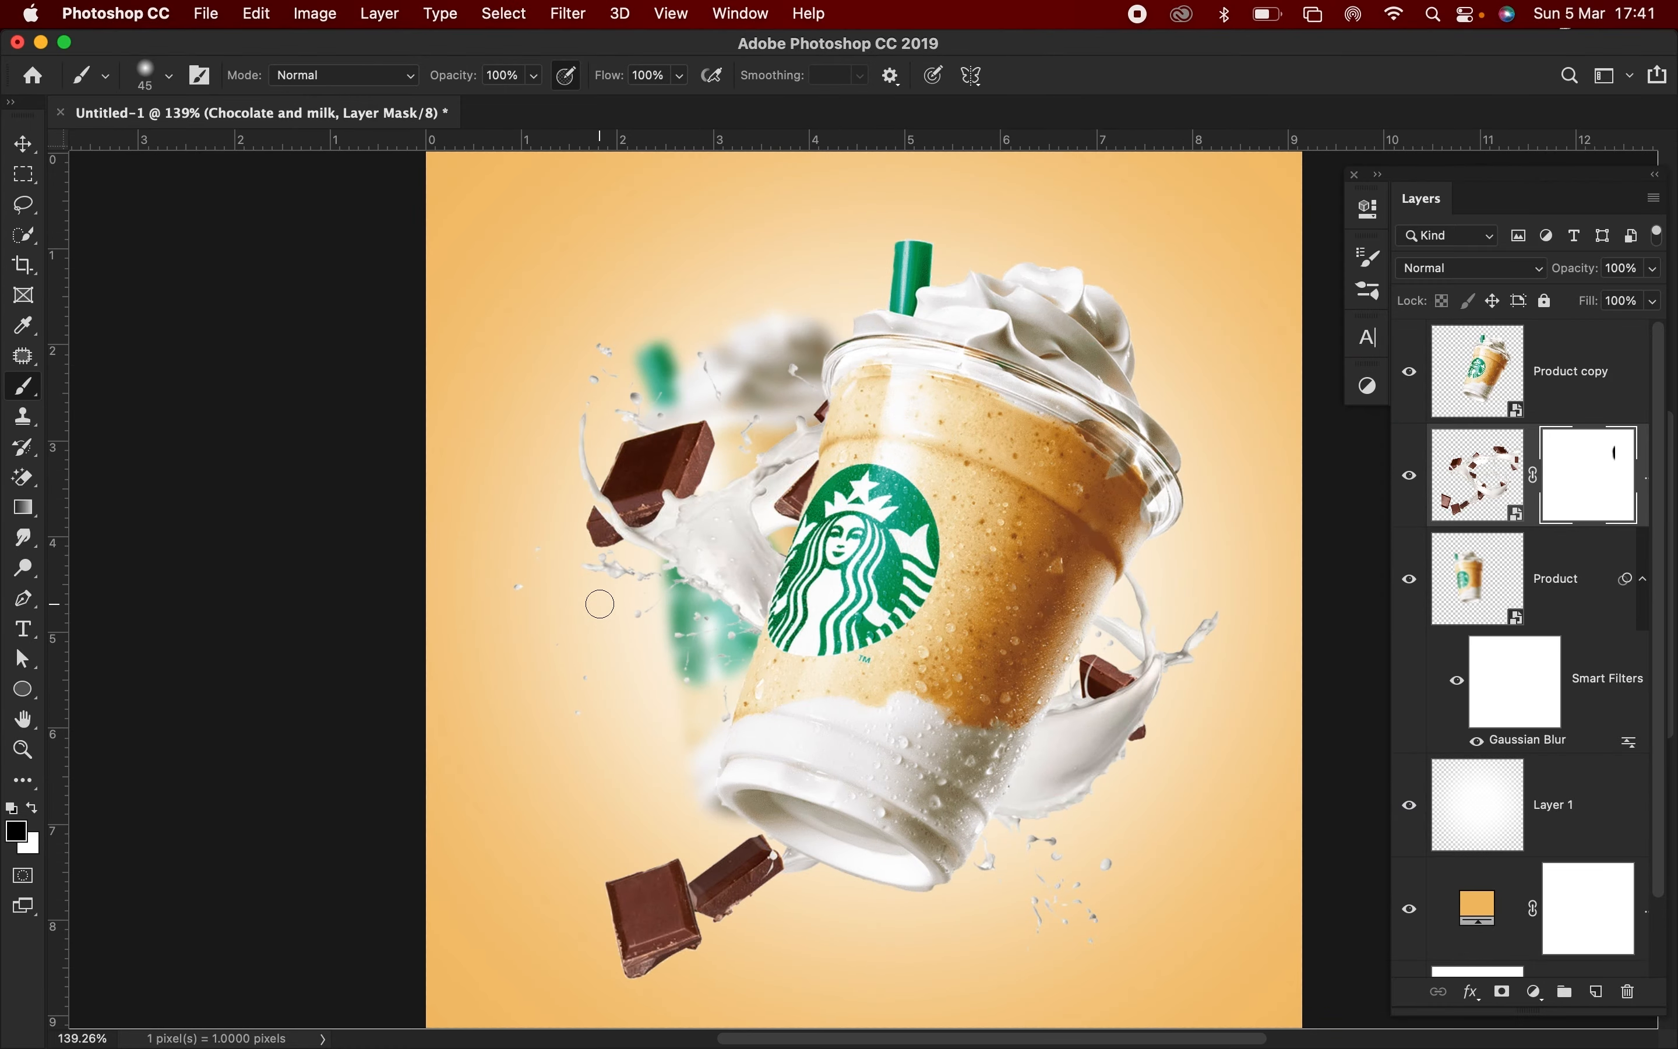
pyautogui.press('super+equal')
pyautogui.press('super+equal')
pyautogui.press('super+equal')
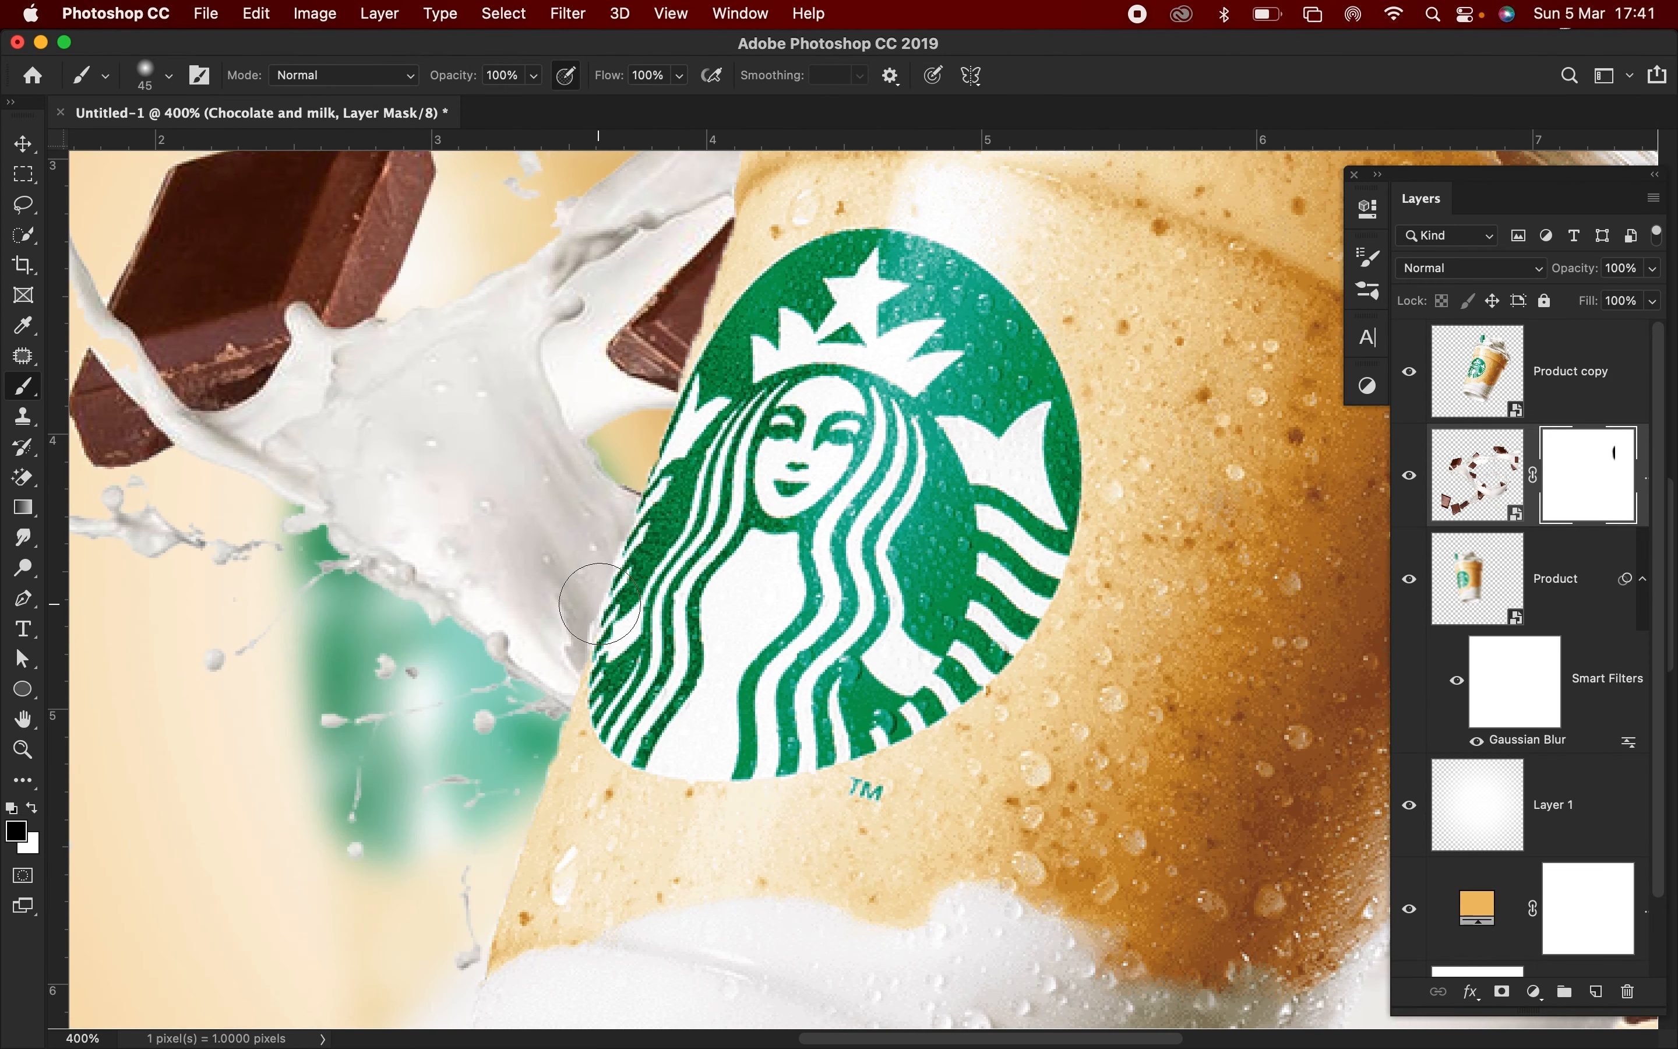
pyautogui.press('super+0')
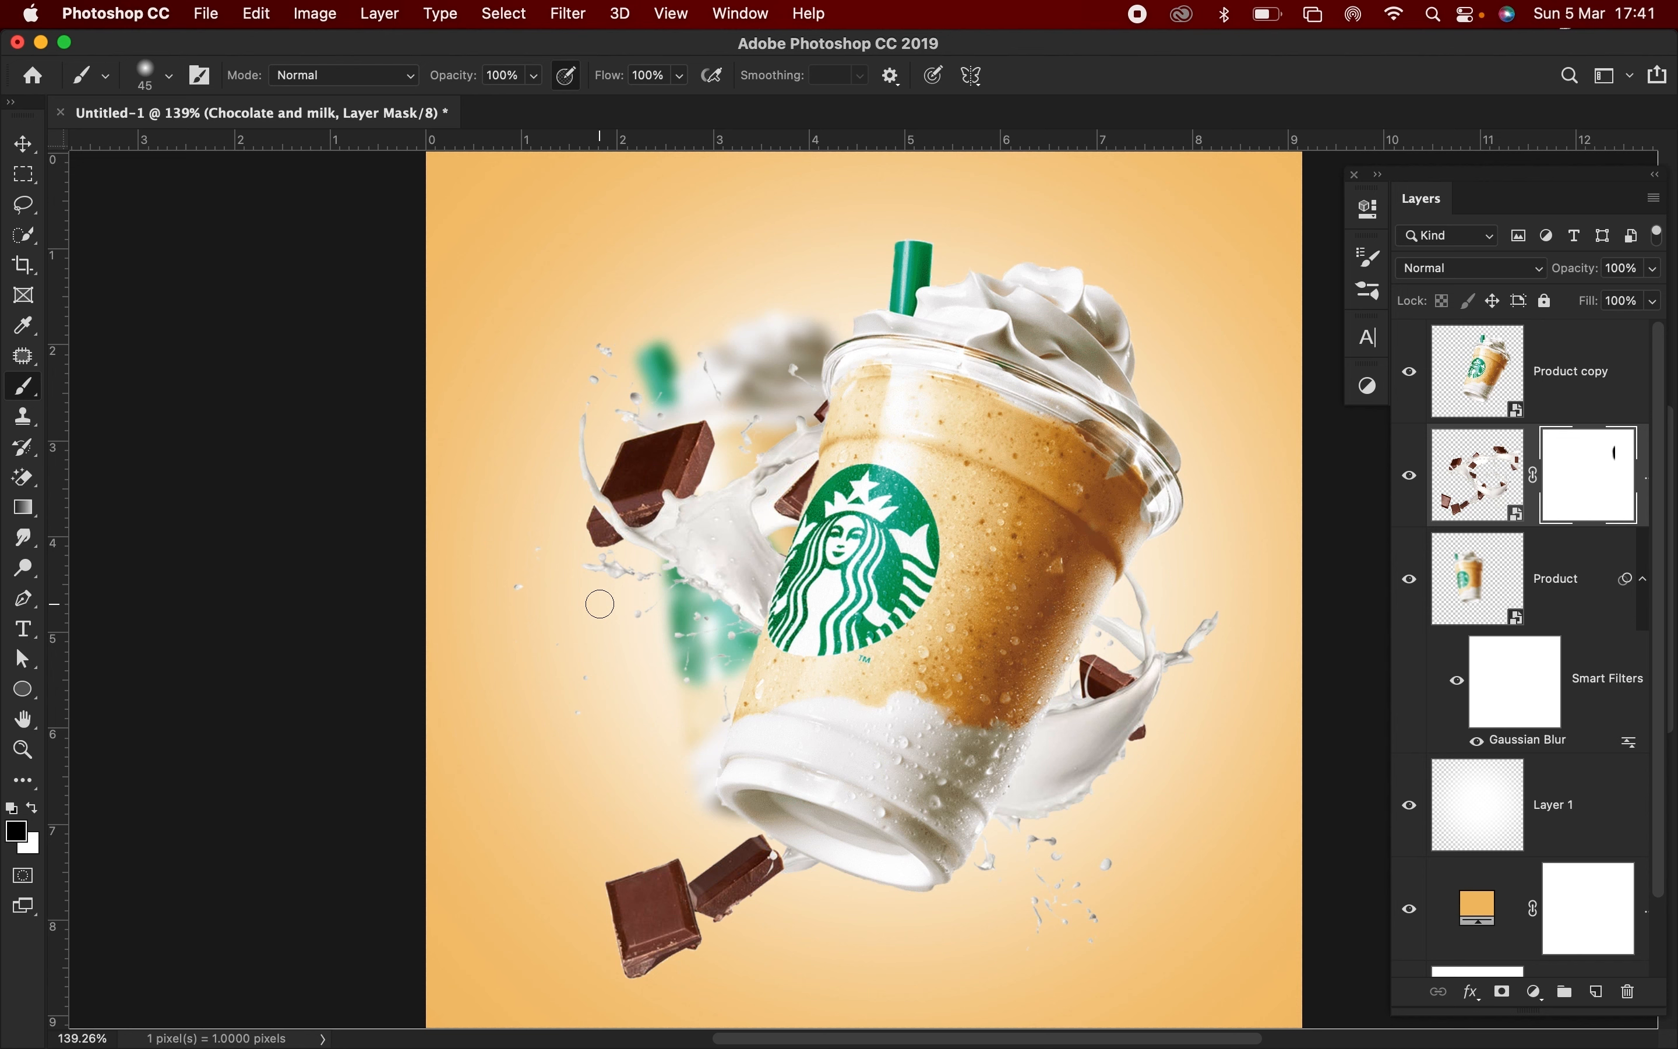
# - Shift the rear cup slightly up and to the right, and set its Gaussian Blur radius to 3.9 pixels
pyautogui.press('v')
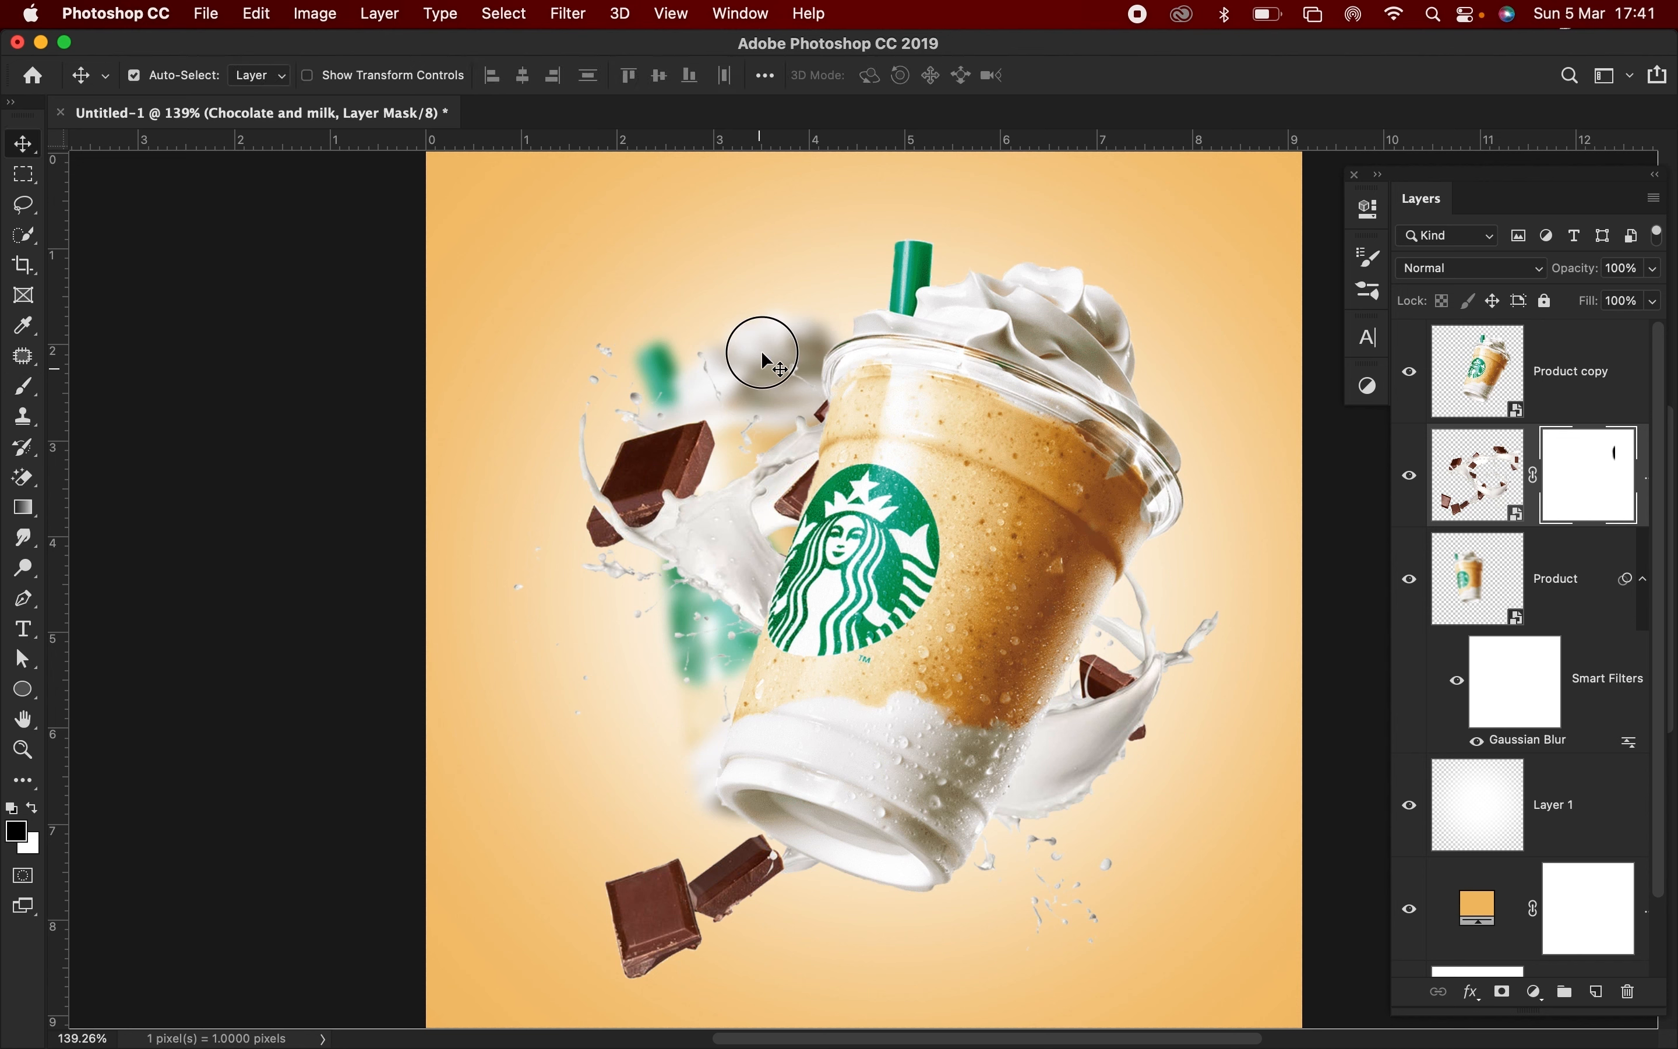
pyautogui.moveTo(760, 351); pyautogui.dragTo(771, 327)
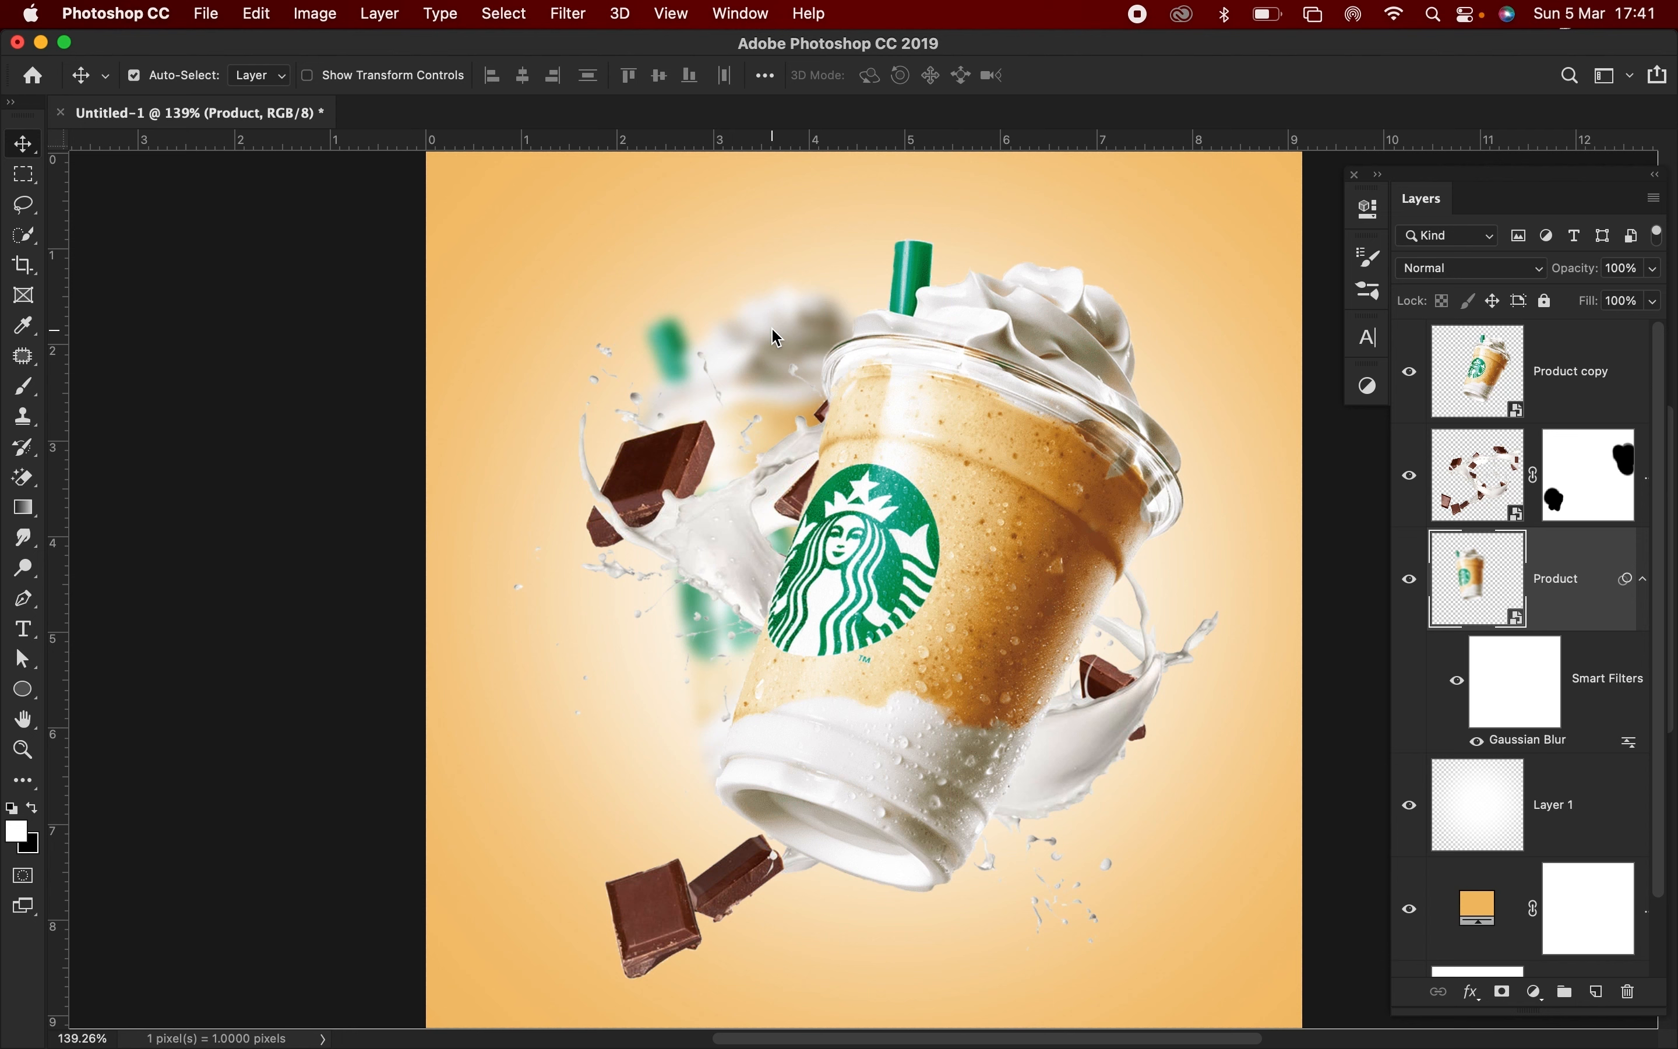
pyautogui.doubleClick(1554, 742)
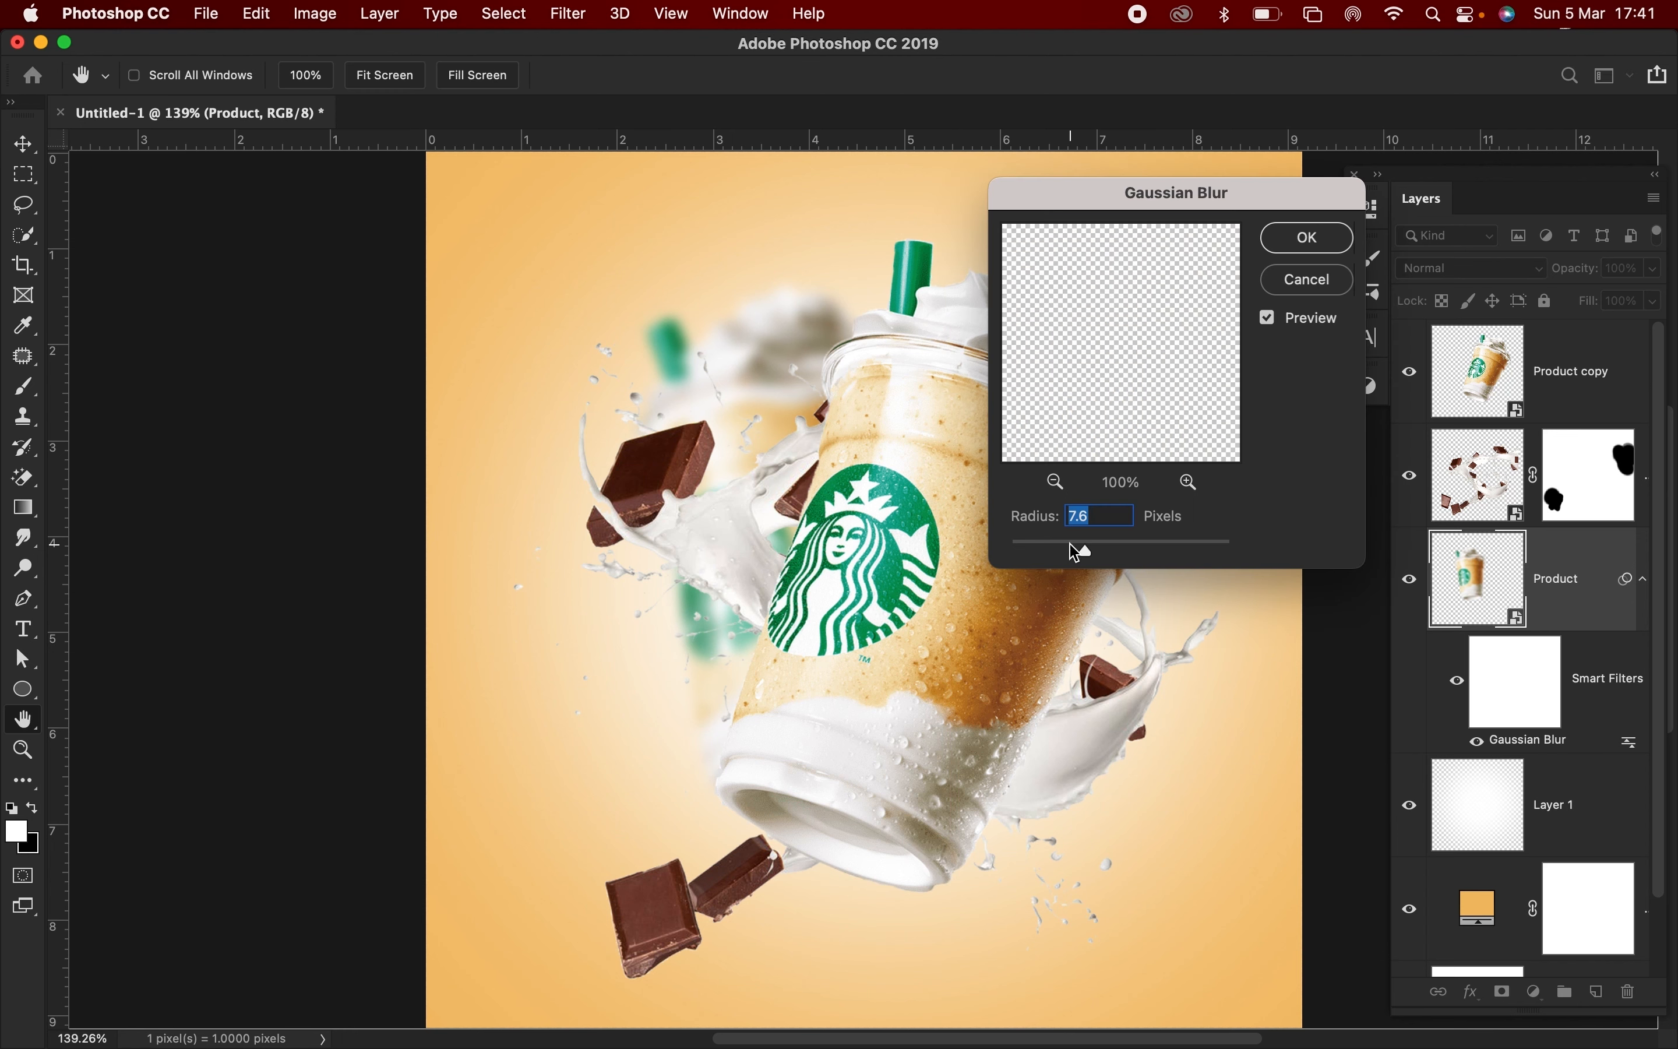
pyautogui.moveTo(1076, 551); pyautogui.dragTo(1070, 552)
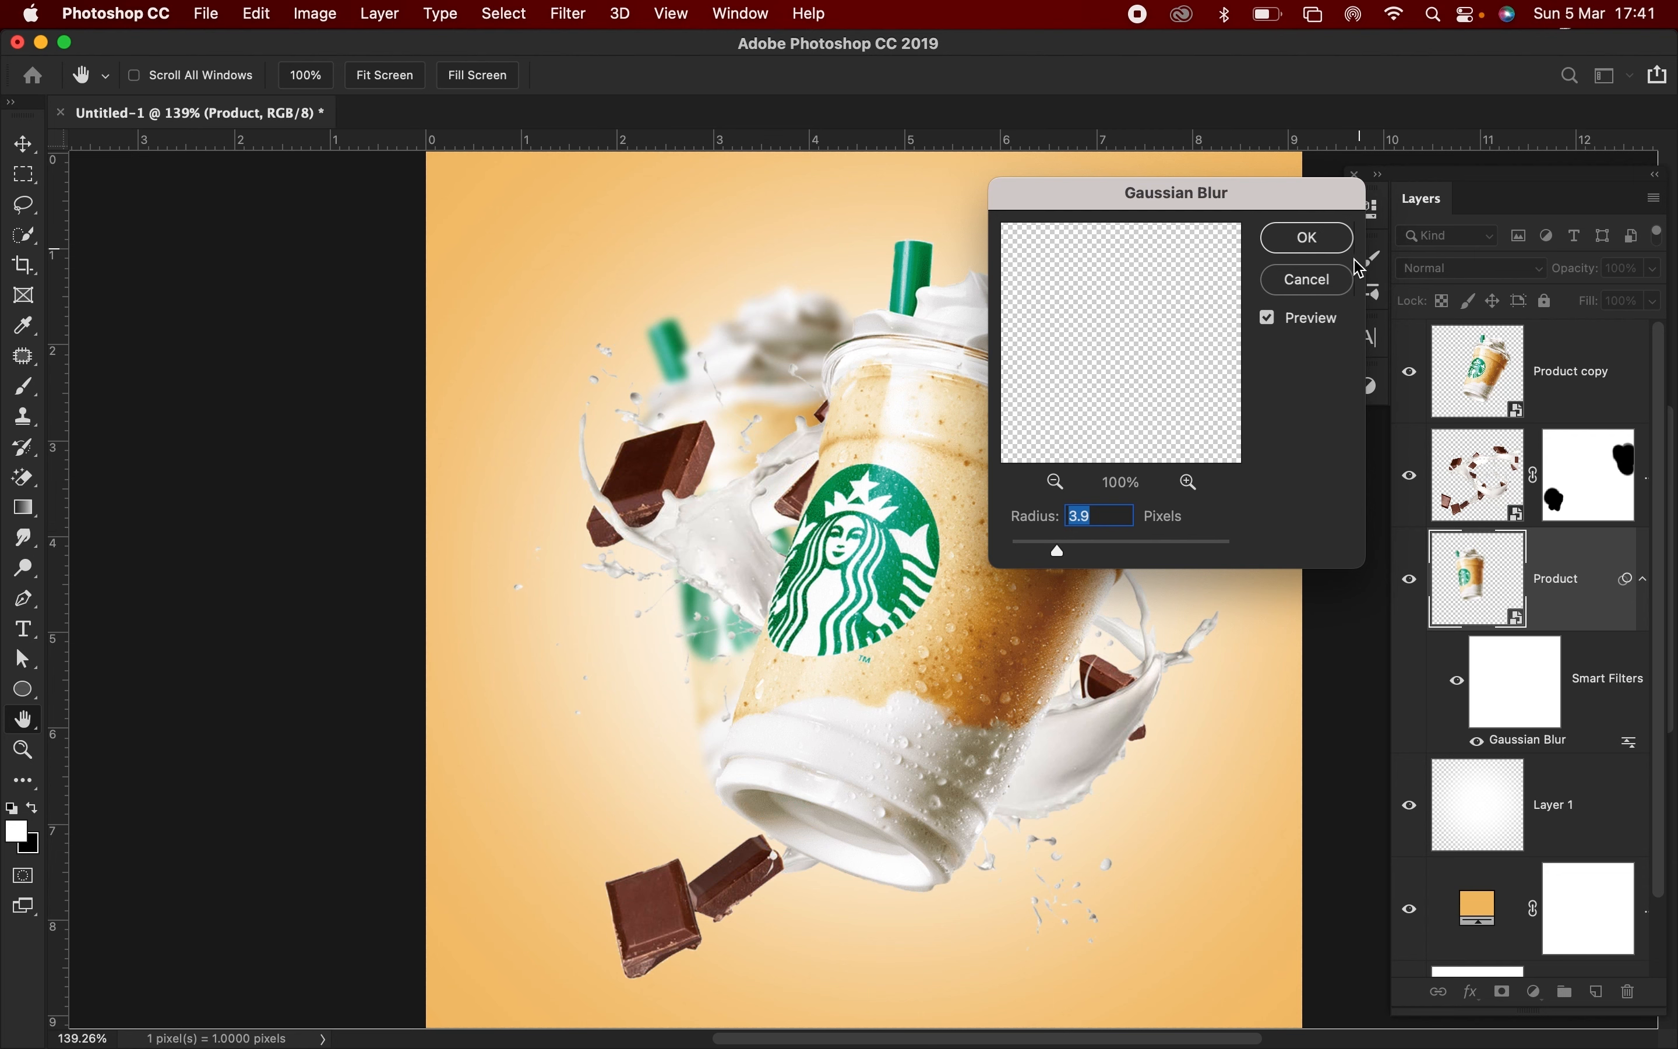
pyautogui.press('Return')
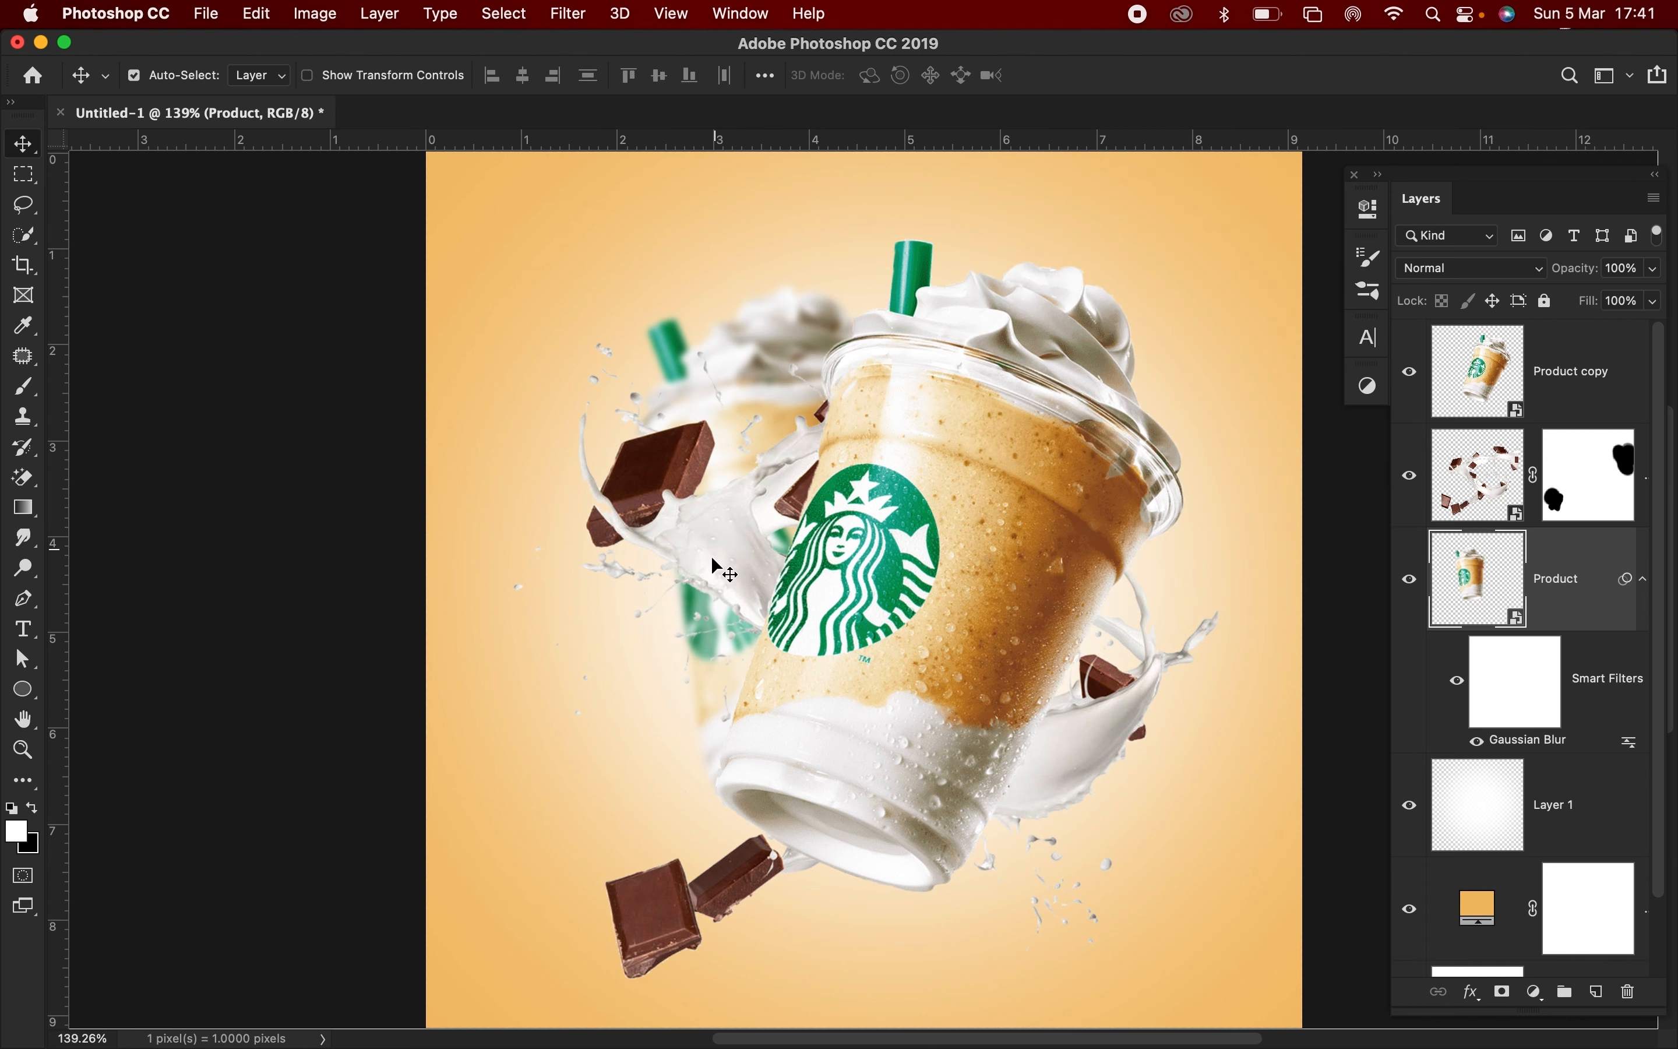
# - Nudge the chocolate and milk splash slightly down and to the left, and place Chocolate.png from Finder above it
pyautogui.moveTo(720, 568); pyautogui.dragTo(707, 576)
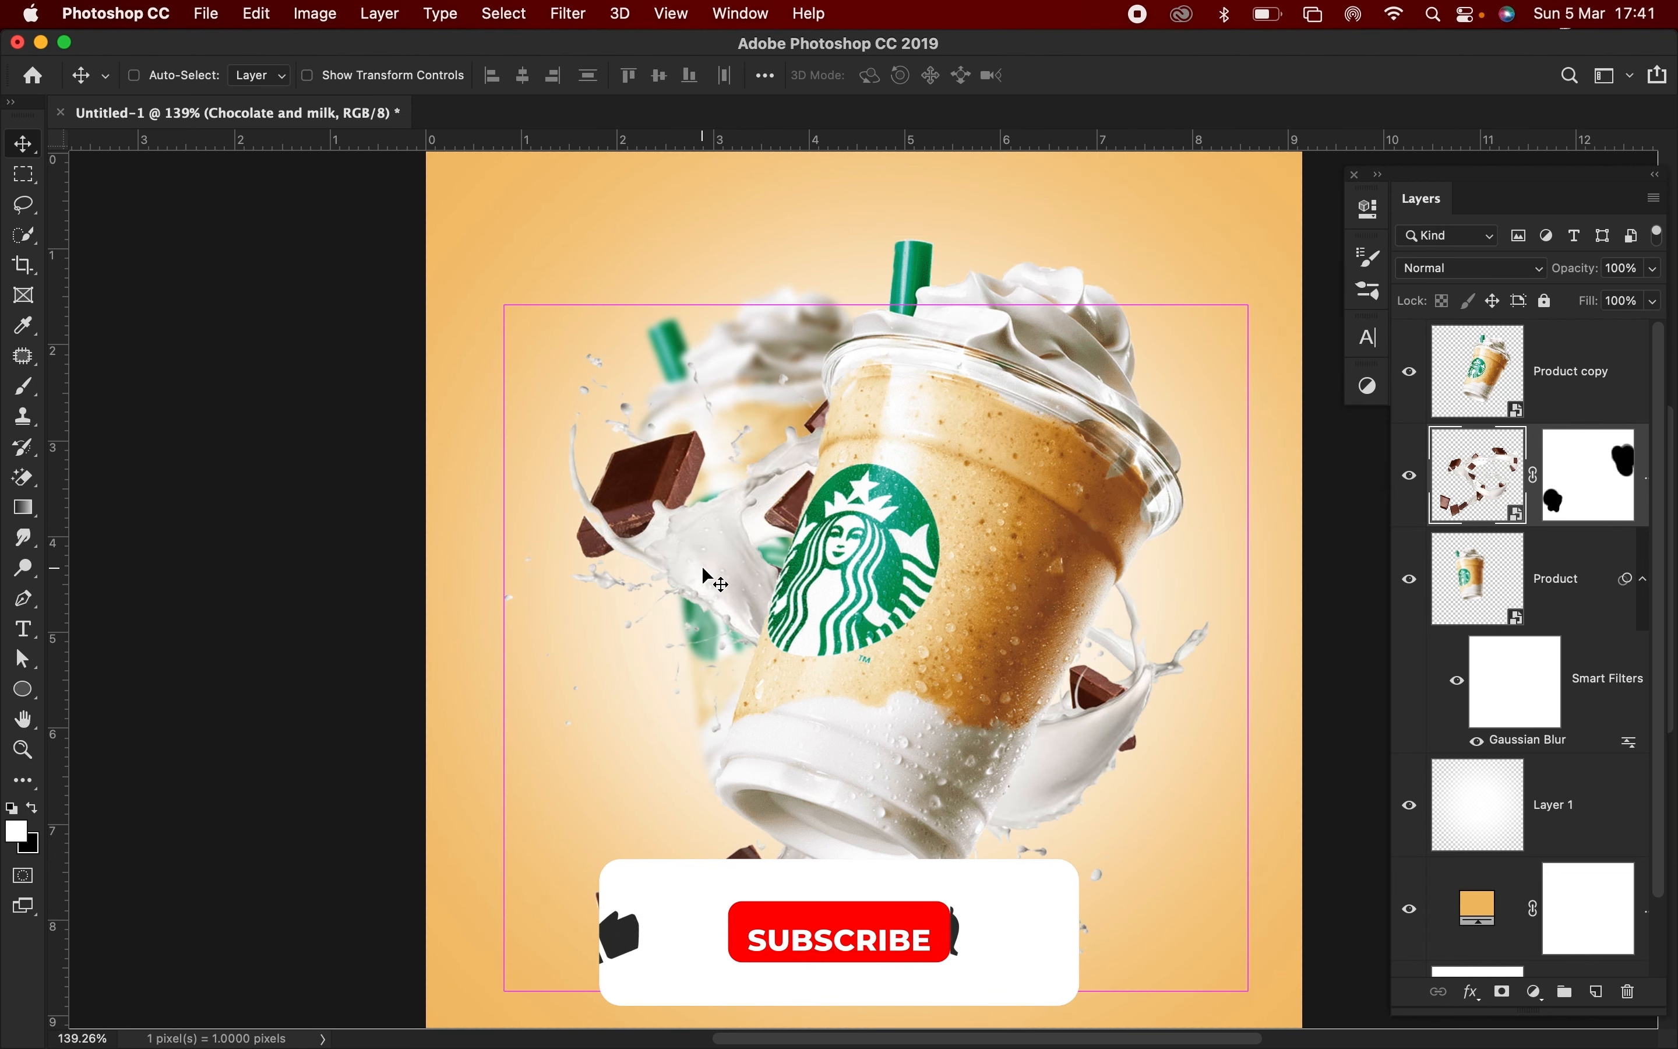
pyautogui.press('super+Tab')
pyautogui.moveTo(1273, 349); pyautogui.dragTo(817, 645)
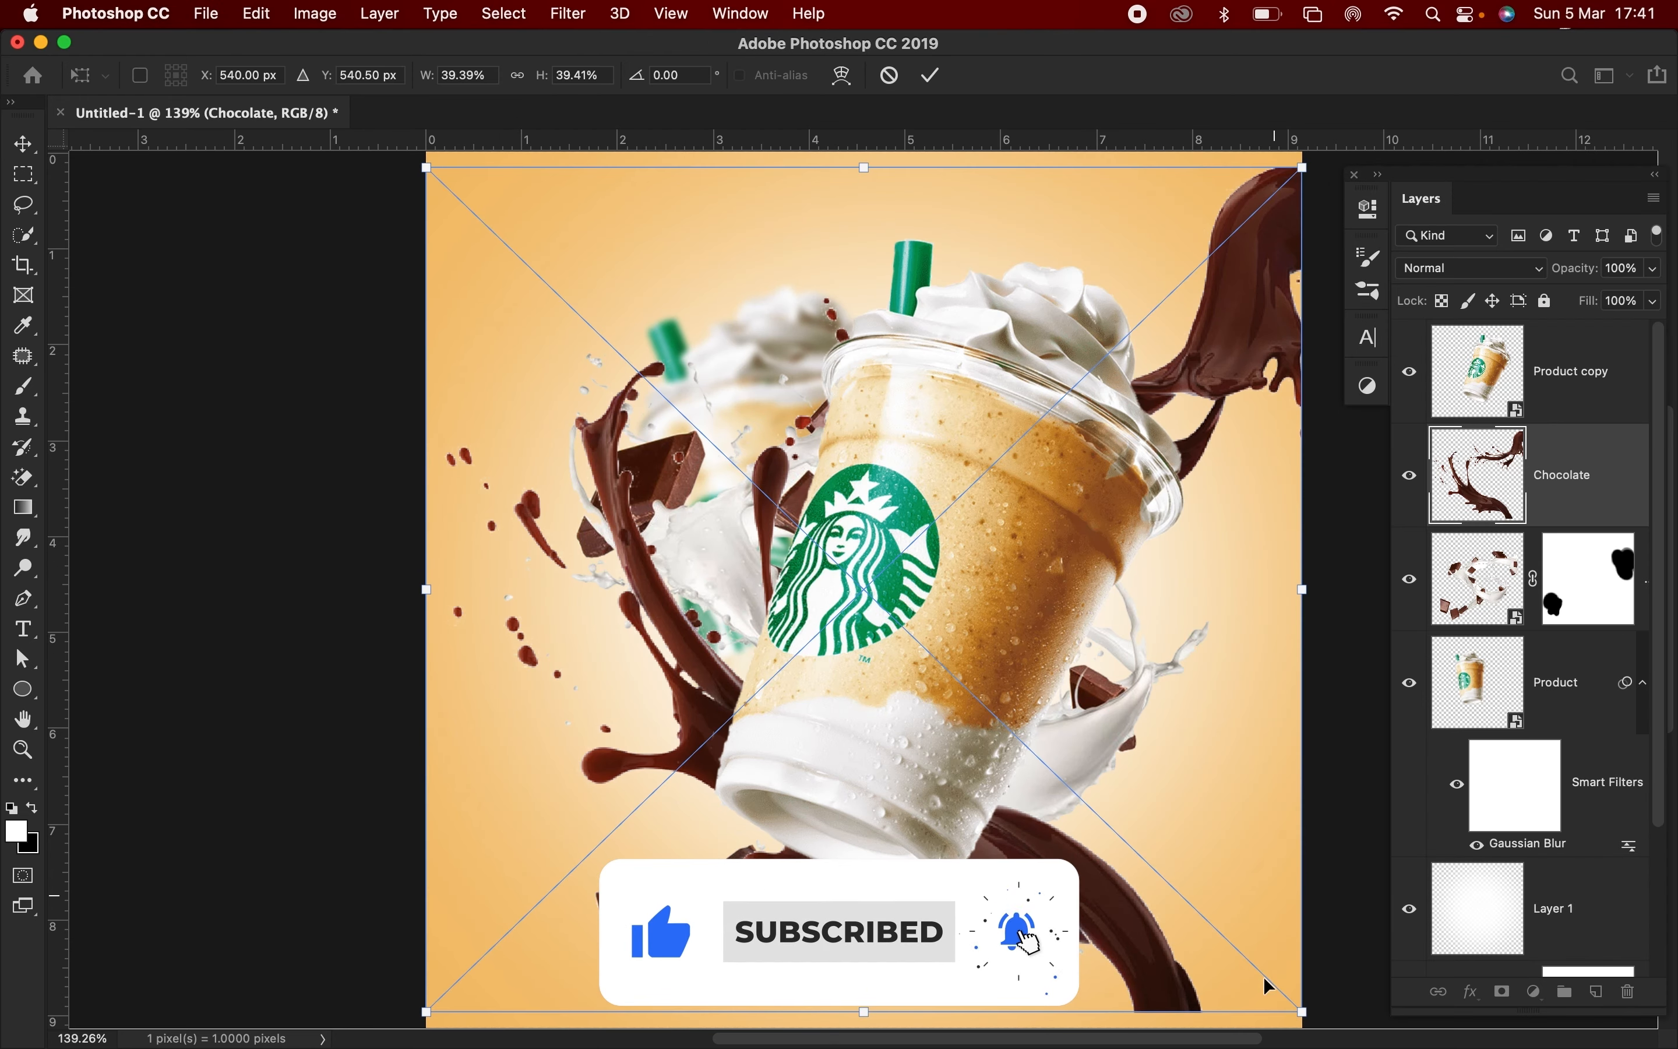
# - Scale the liquid chocolate splash down to about three quarters and move its layer above the front cup
pyautogui.moveTo(1298, 1008); pyautogui.dragTo(1098, 790)
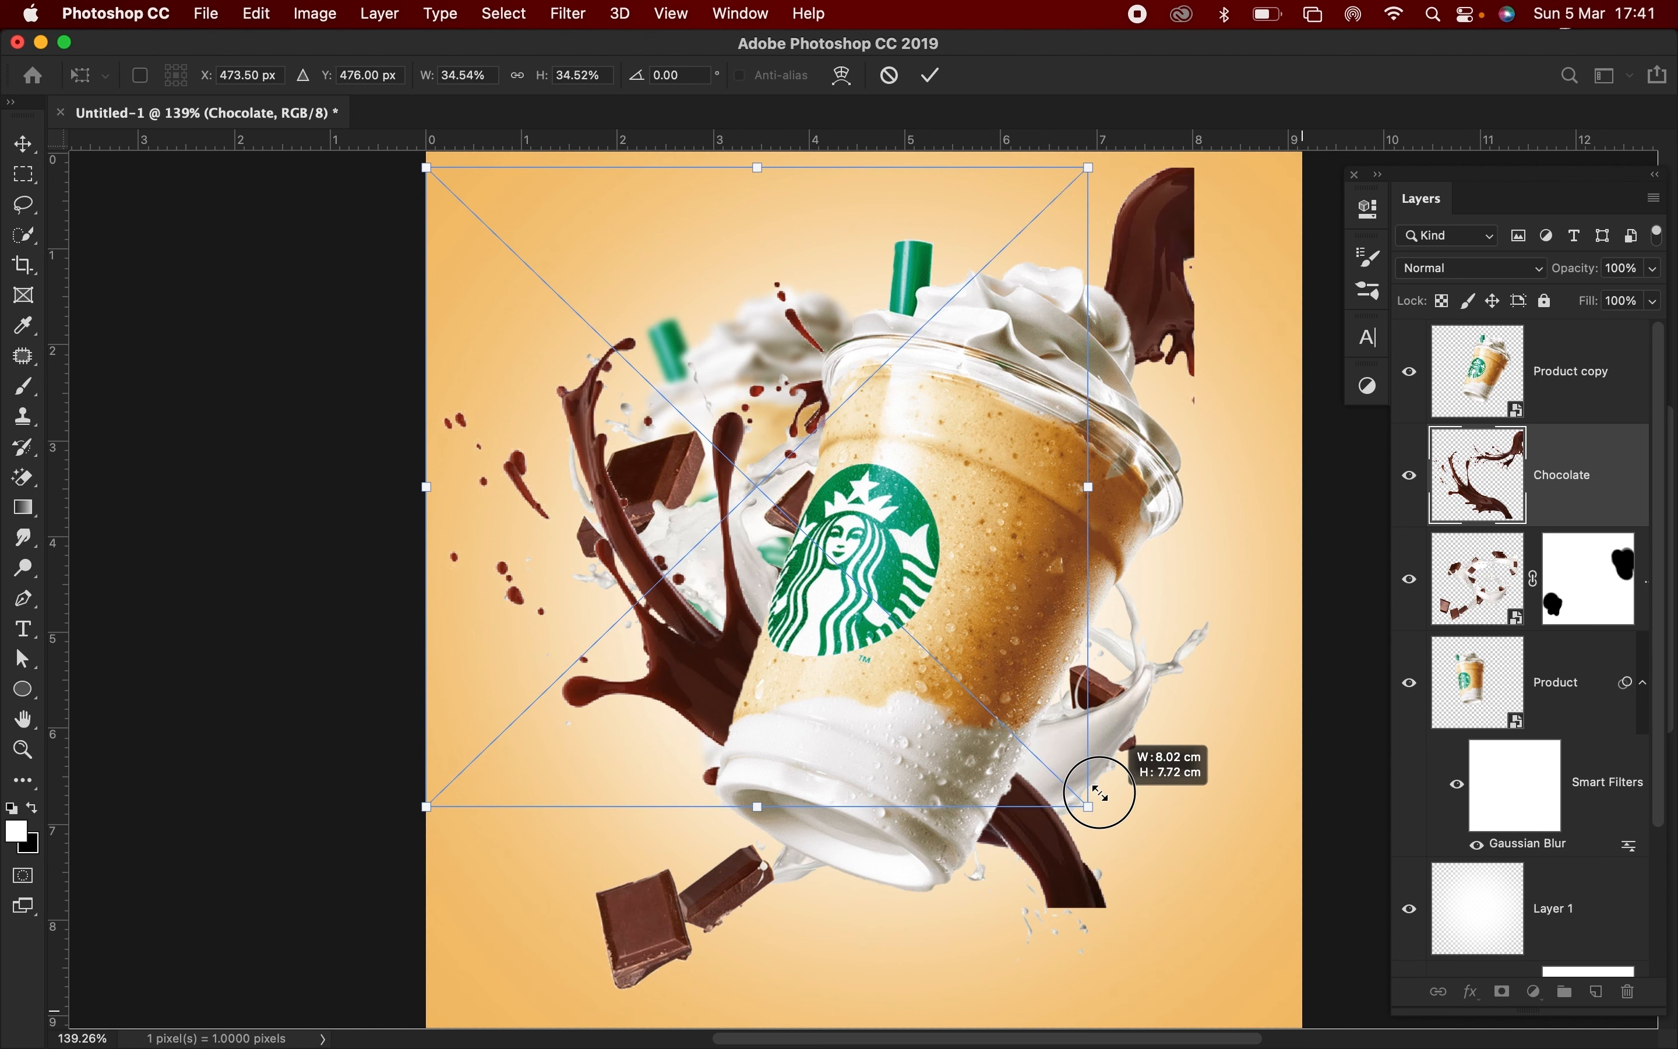
pyautogui.press('Return')
pyautogui.moveTo(1616, 485); pyautogui.dragTo(1583, 327)
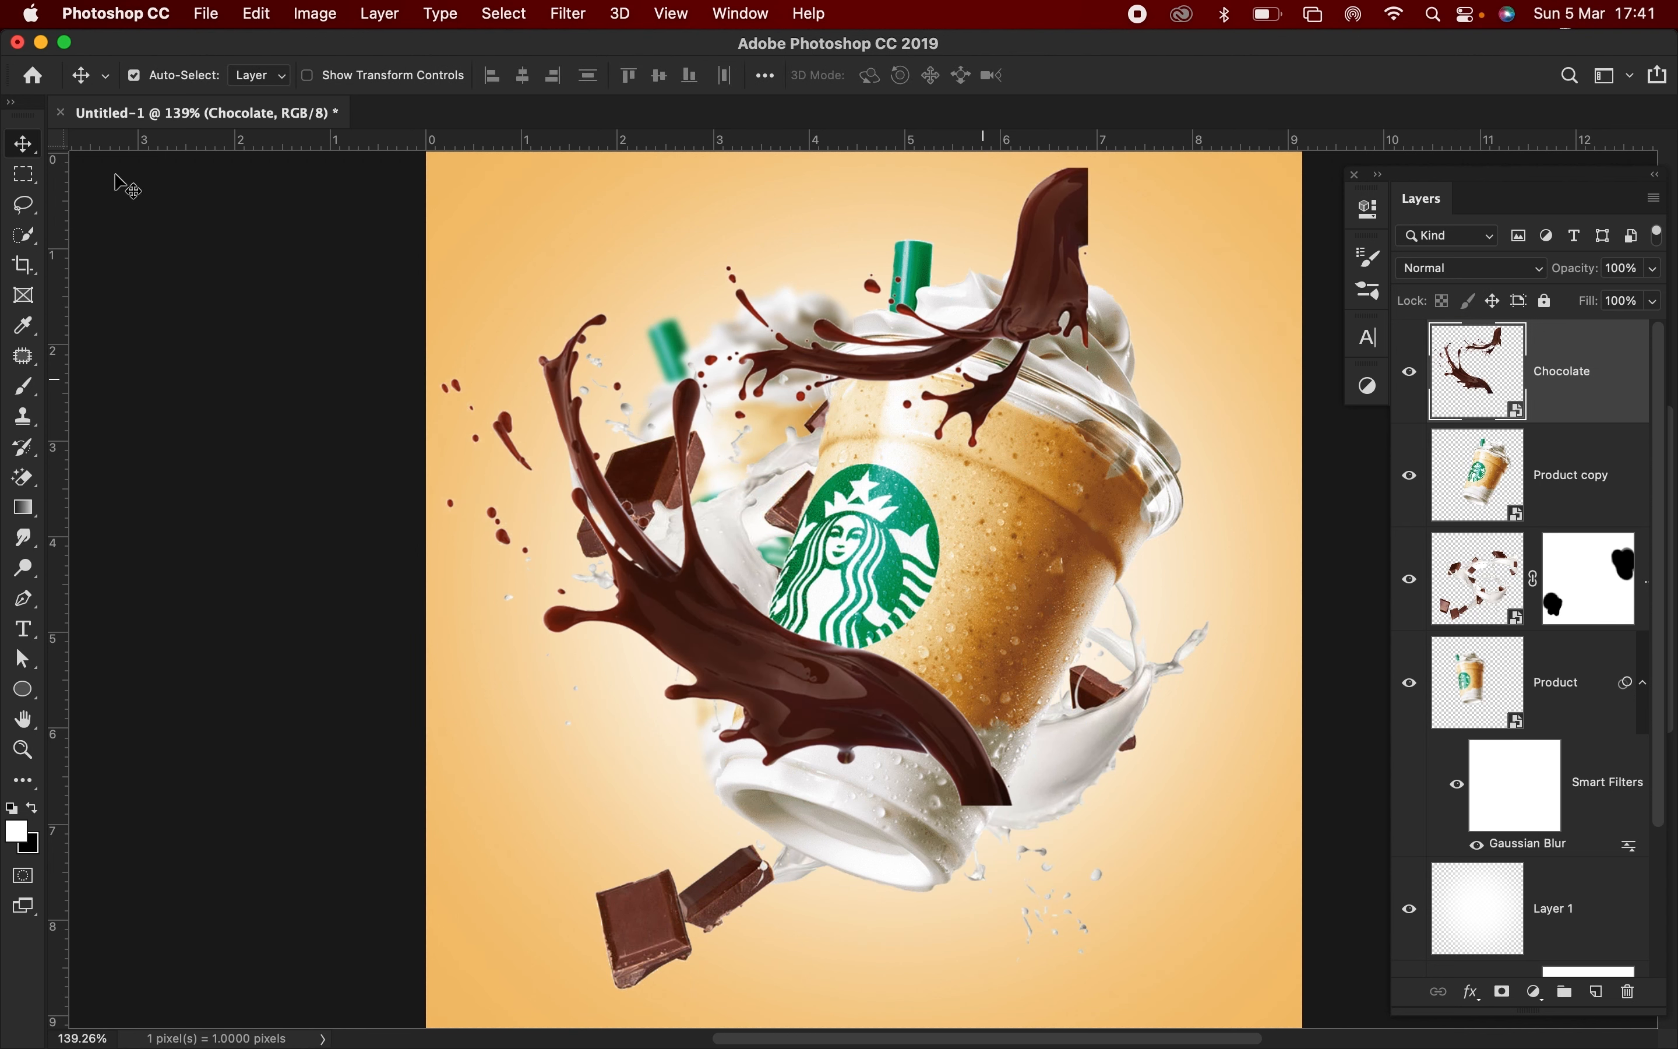
# - Lasso the upper chocolate splash across the front cup's lid, including its surrounding droplets
pyautogui.click(25, 208)
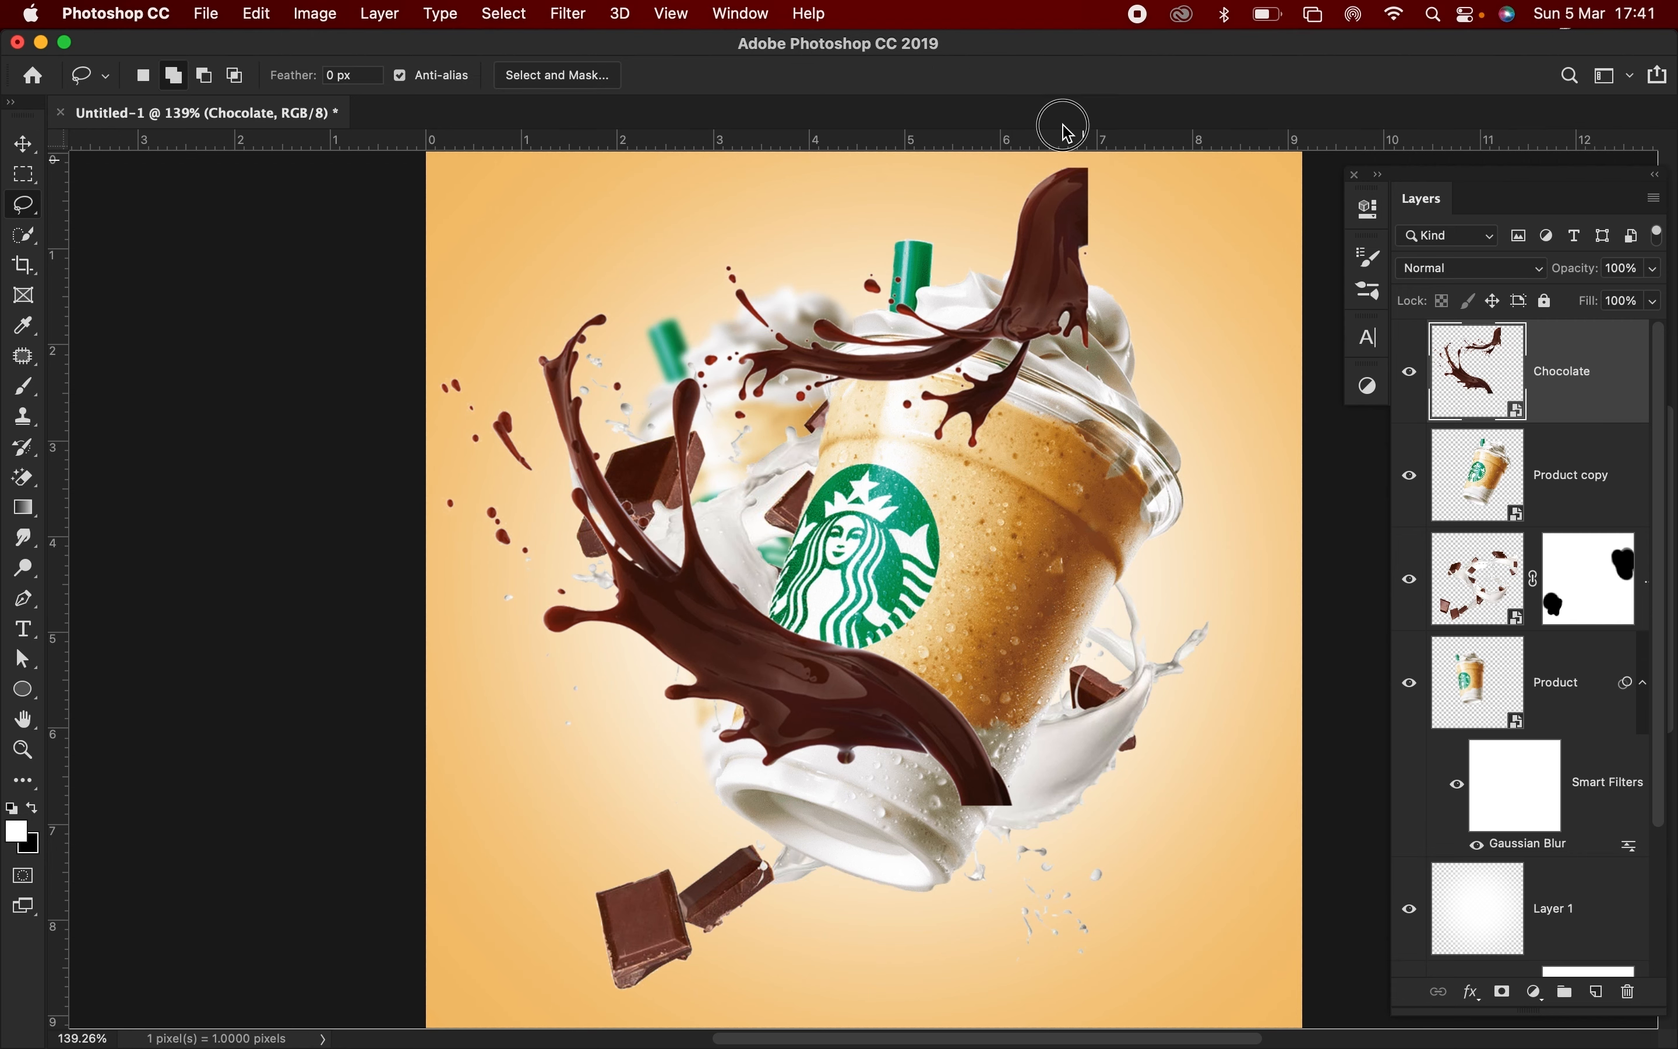
pyautogui.moveTo(1064, 128); pyautogui.dragTo(867, 125)
pyautogui.moveTo(763, 214)
pyautogui.mouseDown()
pyautogui.moveTo(720, 218)
pyautogui.moveTo(676, 273)
pyautogui.moveTo(768, 499)
pyautogui.moveTo(1135, 337)
pyautogui.moveTo(1155, 172)
pyautogui.moveTo(1127, 149)
pyautogui.moveTo(964, 134)
pyautogui.moveTo(710, 222)
pyautogui.mouseUp()
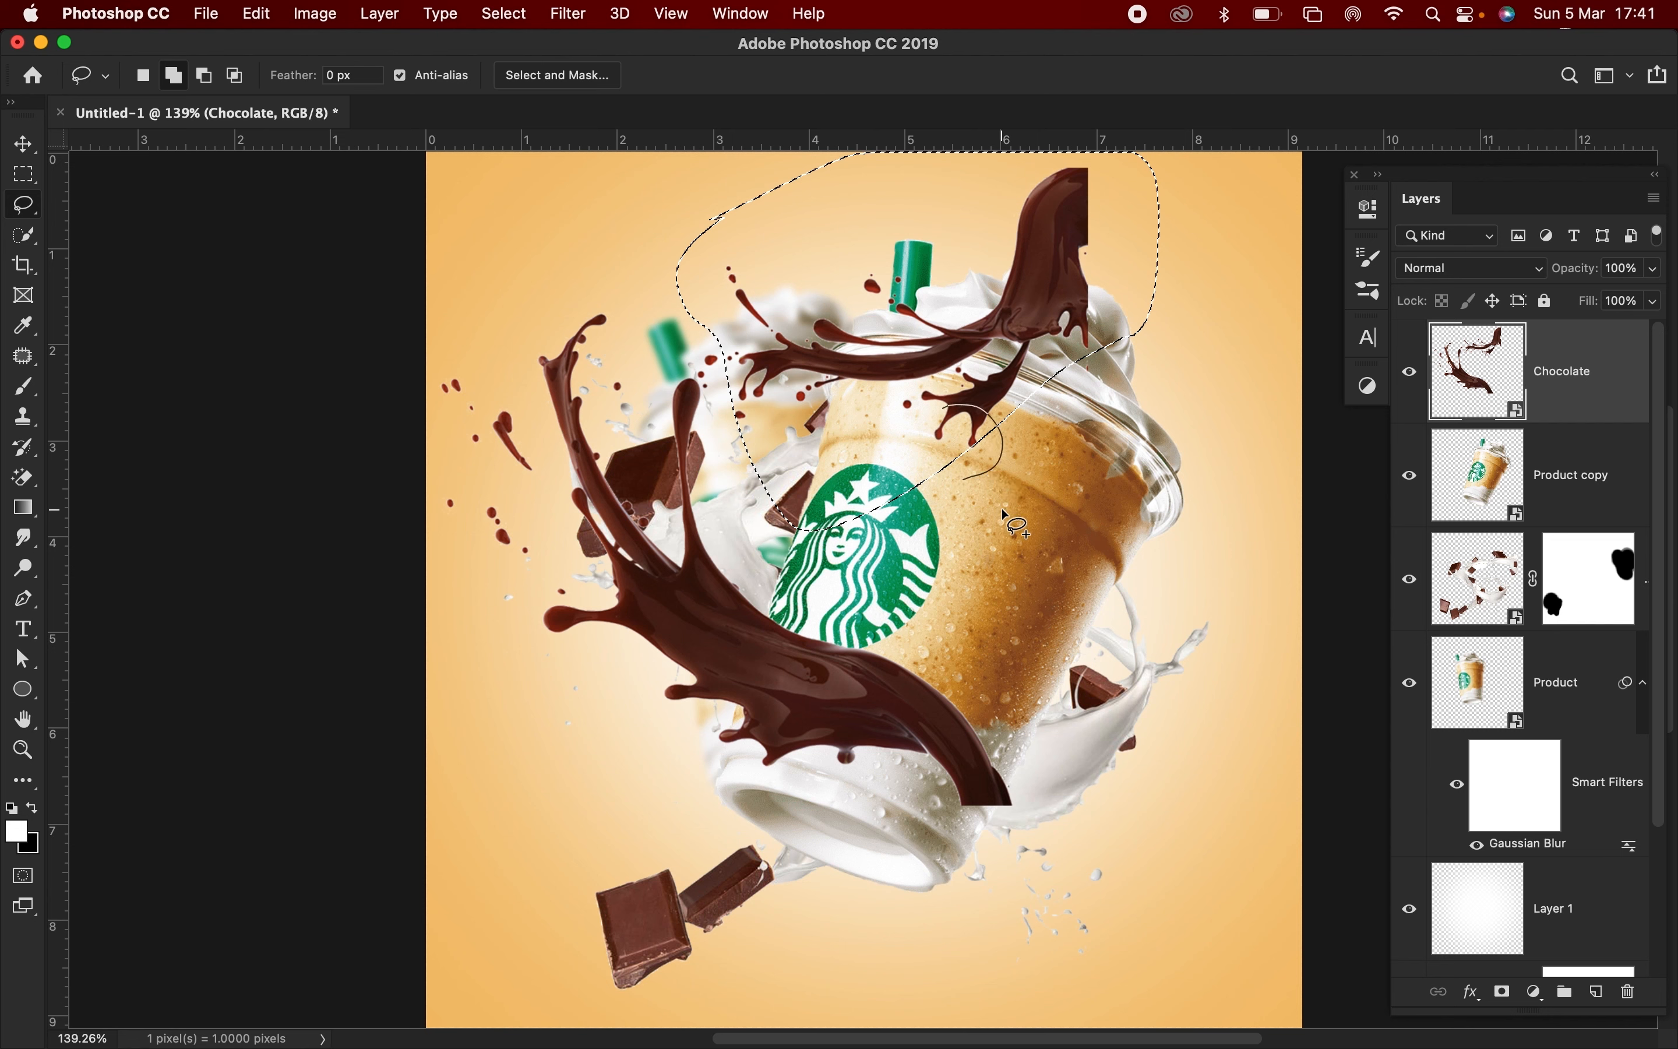
pyautogui.click(23, 143)
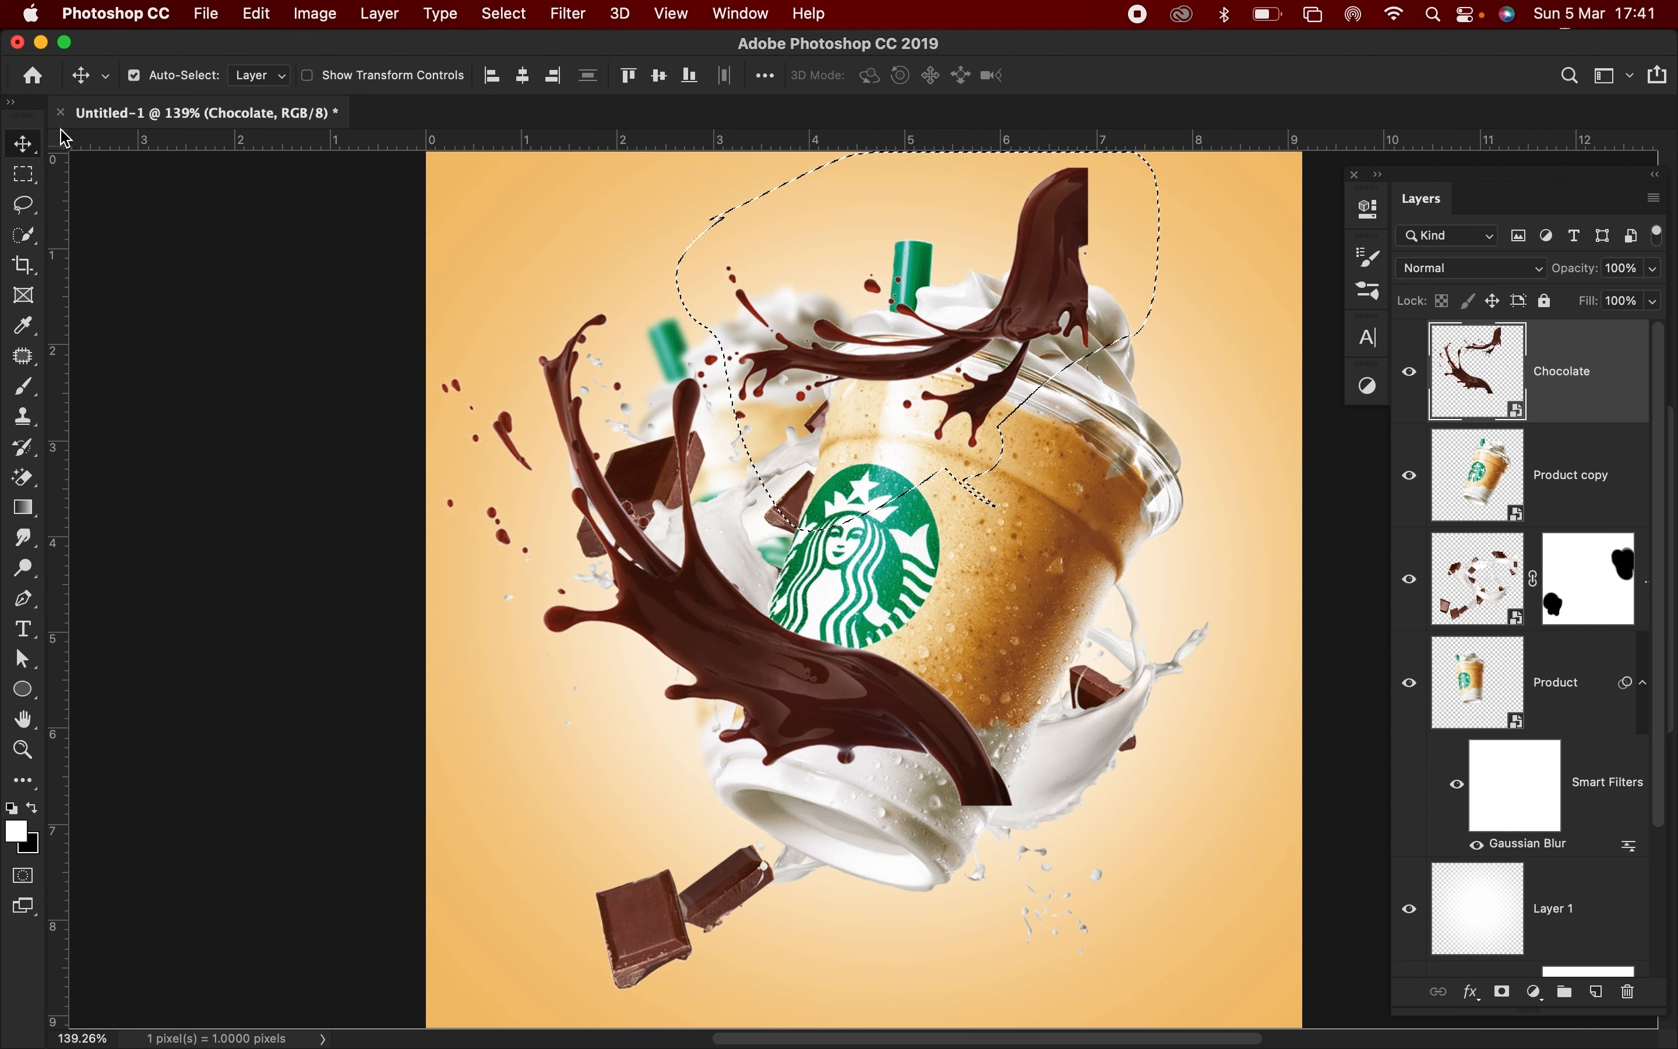
pyautogui.moveTo(1057, 332); pyautogui.dragTo(1112, 288)
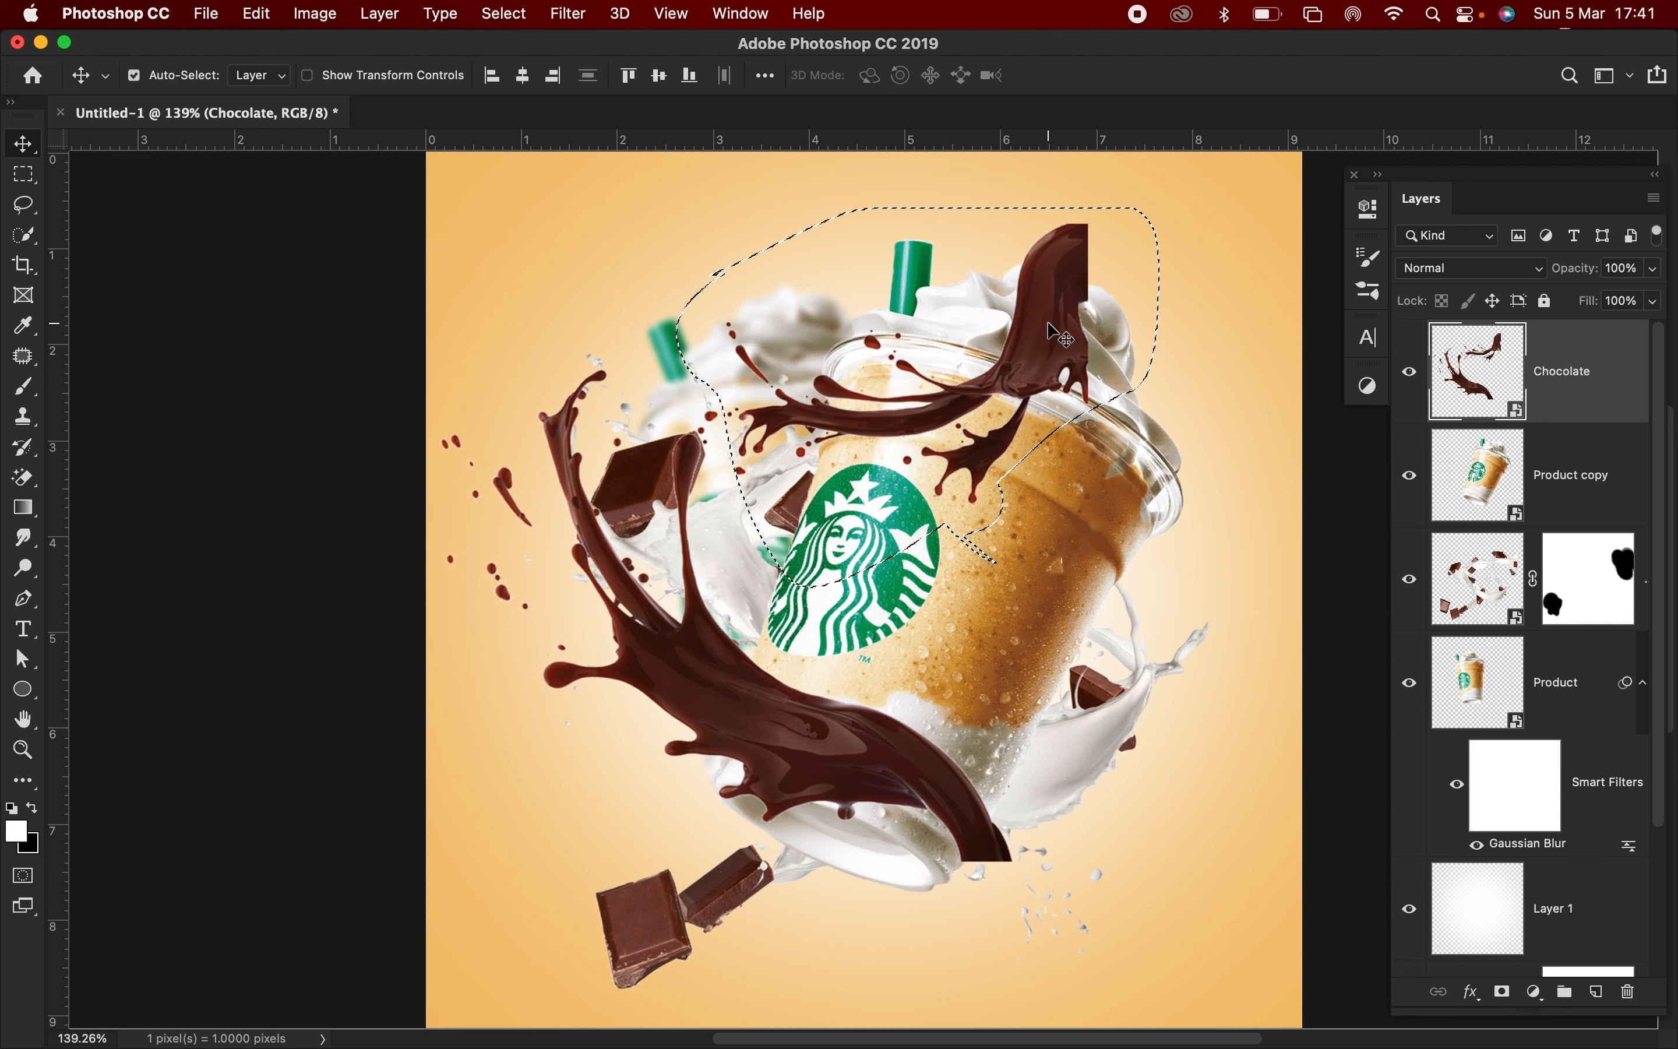
pyautogui.press('super+z')
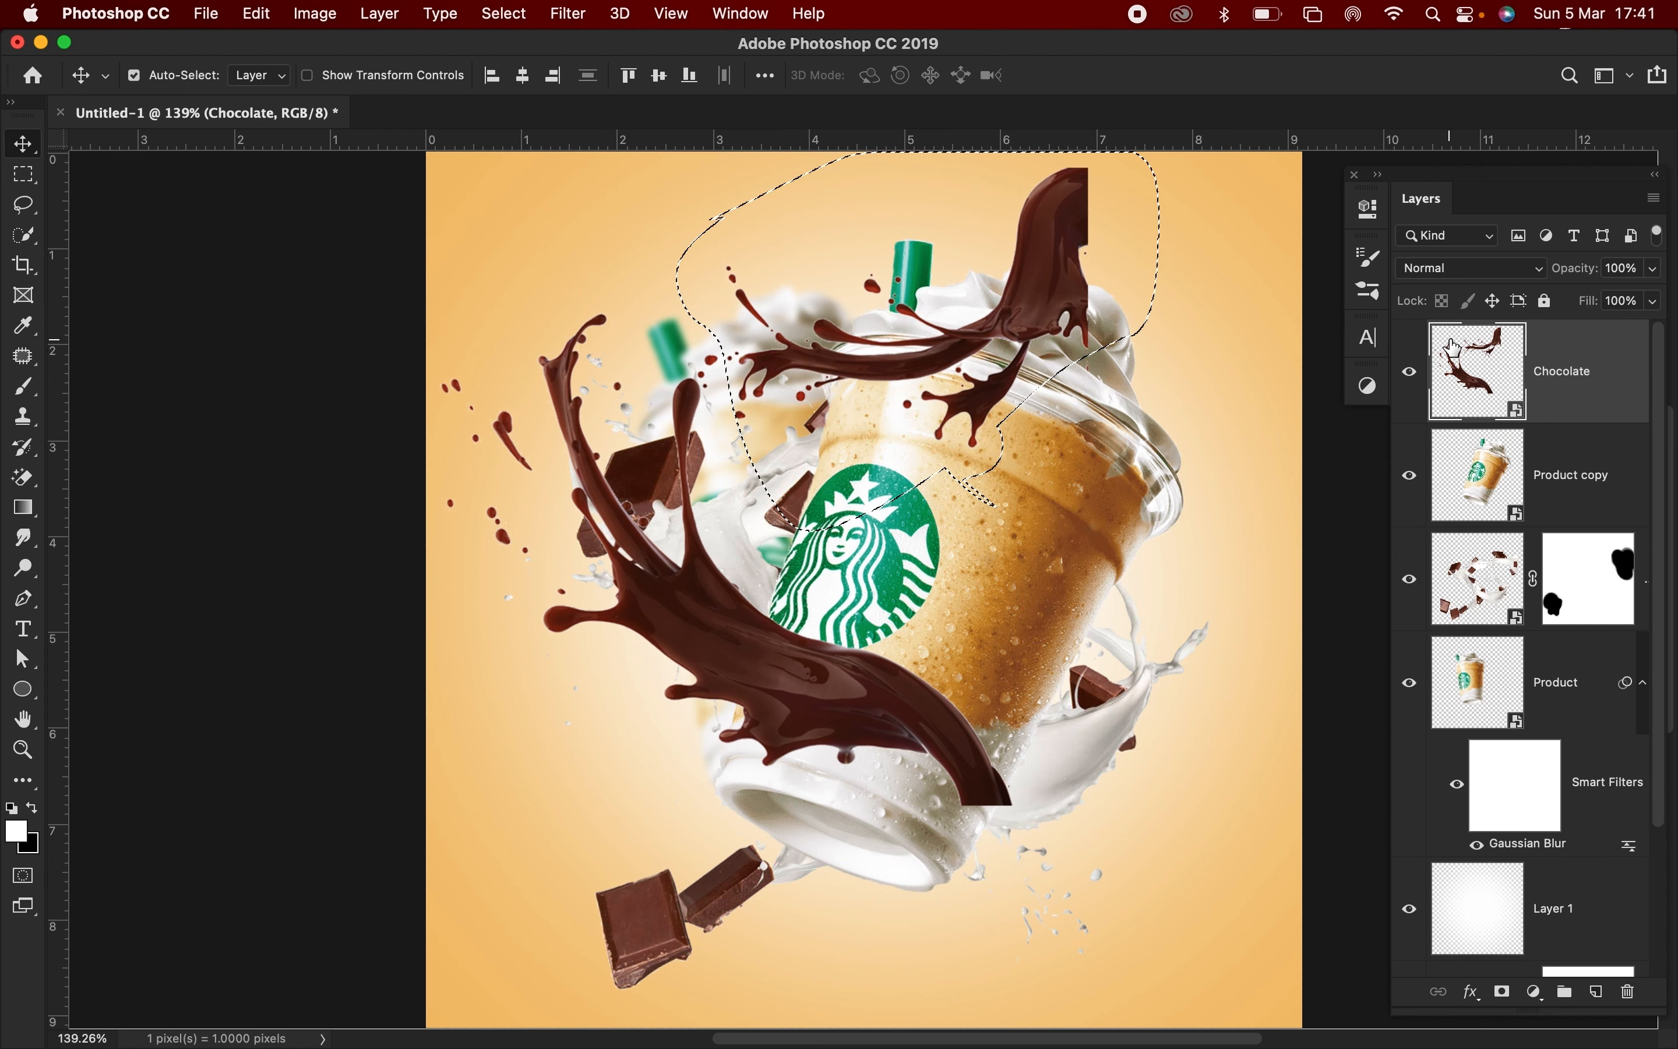
# - Rasterize the Chocolate layer and copy the selected upper splash to a new layer
pyautogui.rightClick(1452, 347)
pyautogui.click(1612, 349)
pyautogui.rightClick(1611, 348)
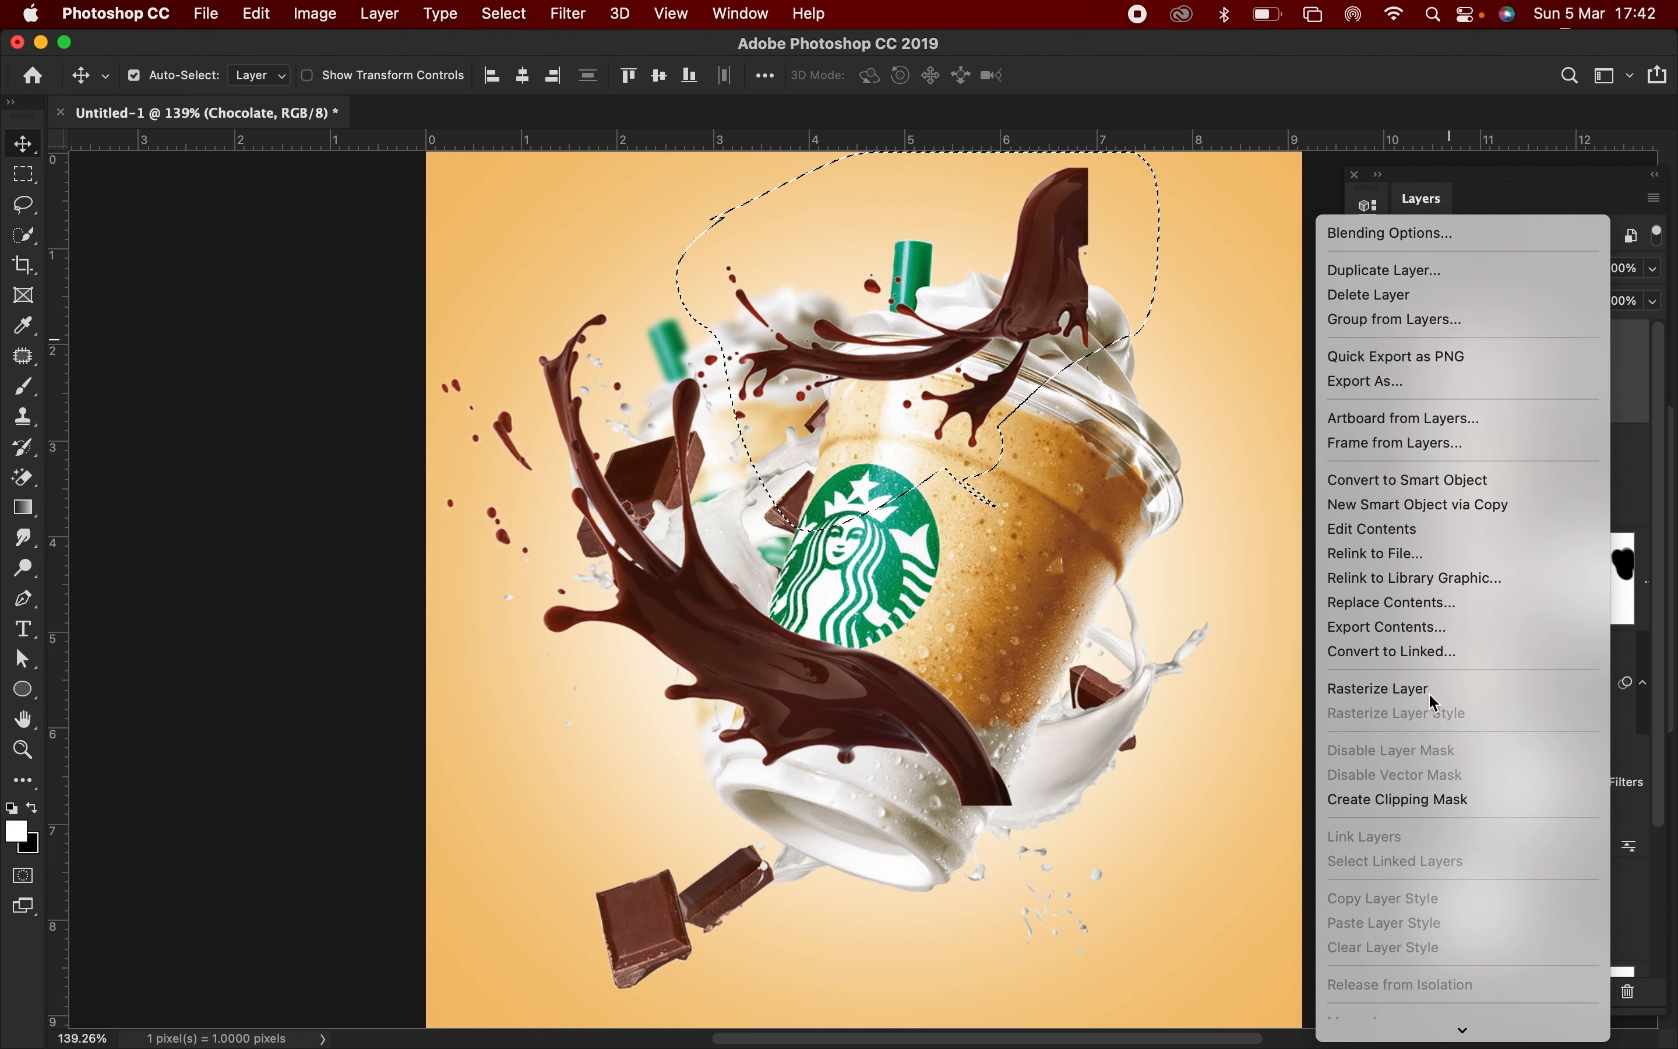
pyautogui.click(1414, 691)
pyautogui.press('super+j')
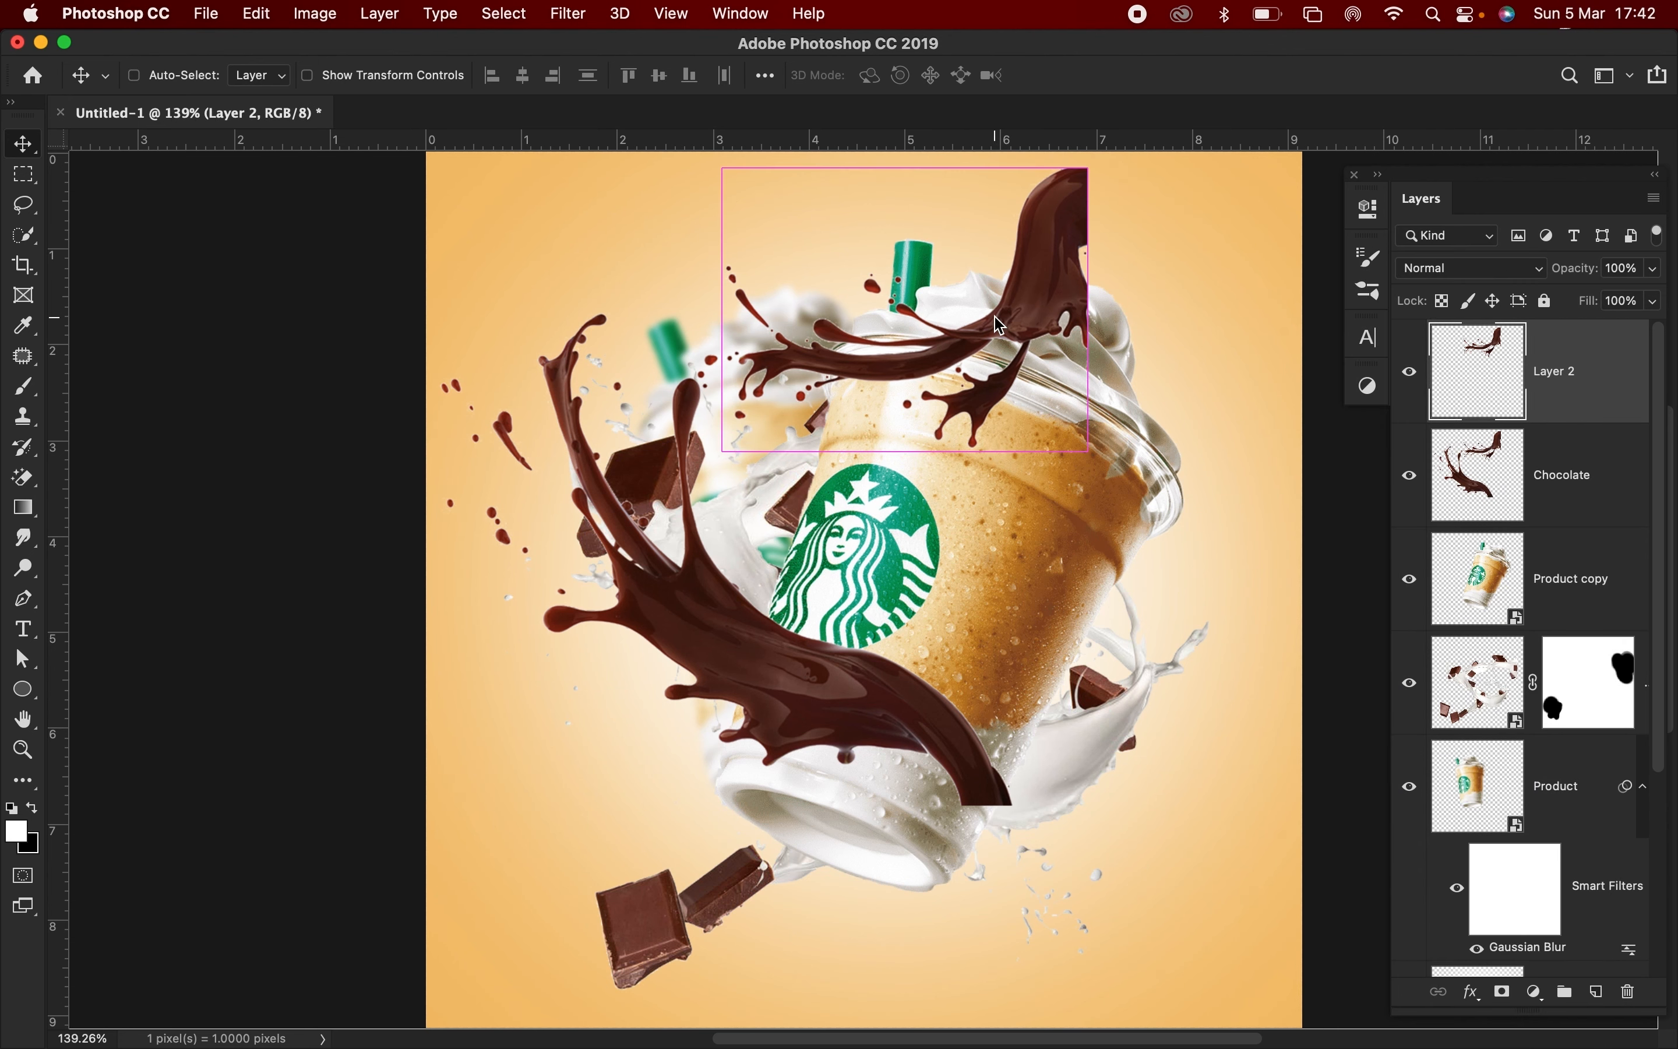
pyautogui.press('super')
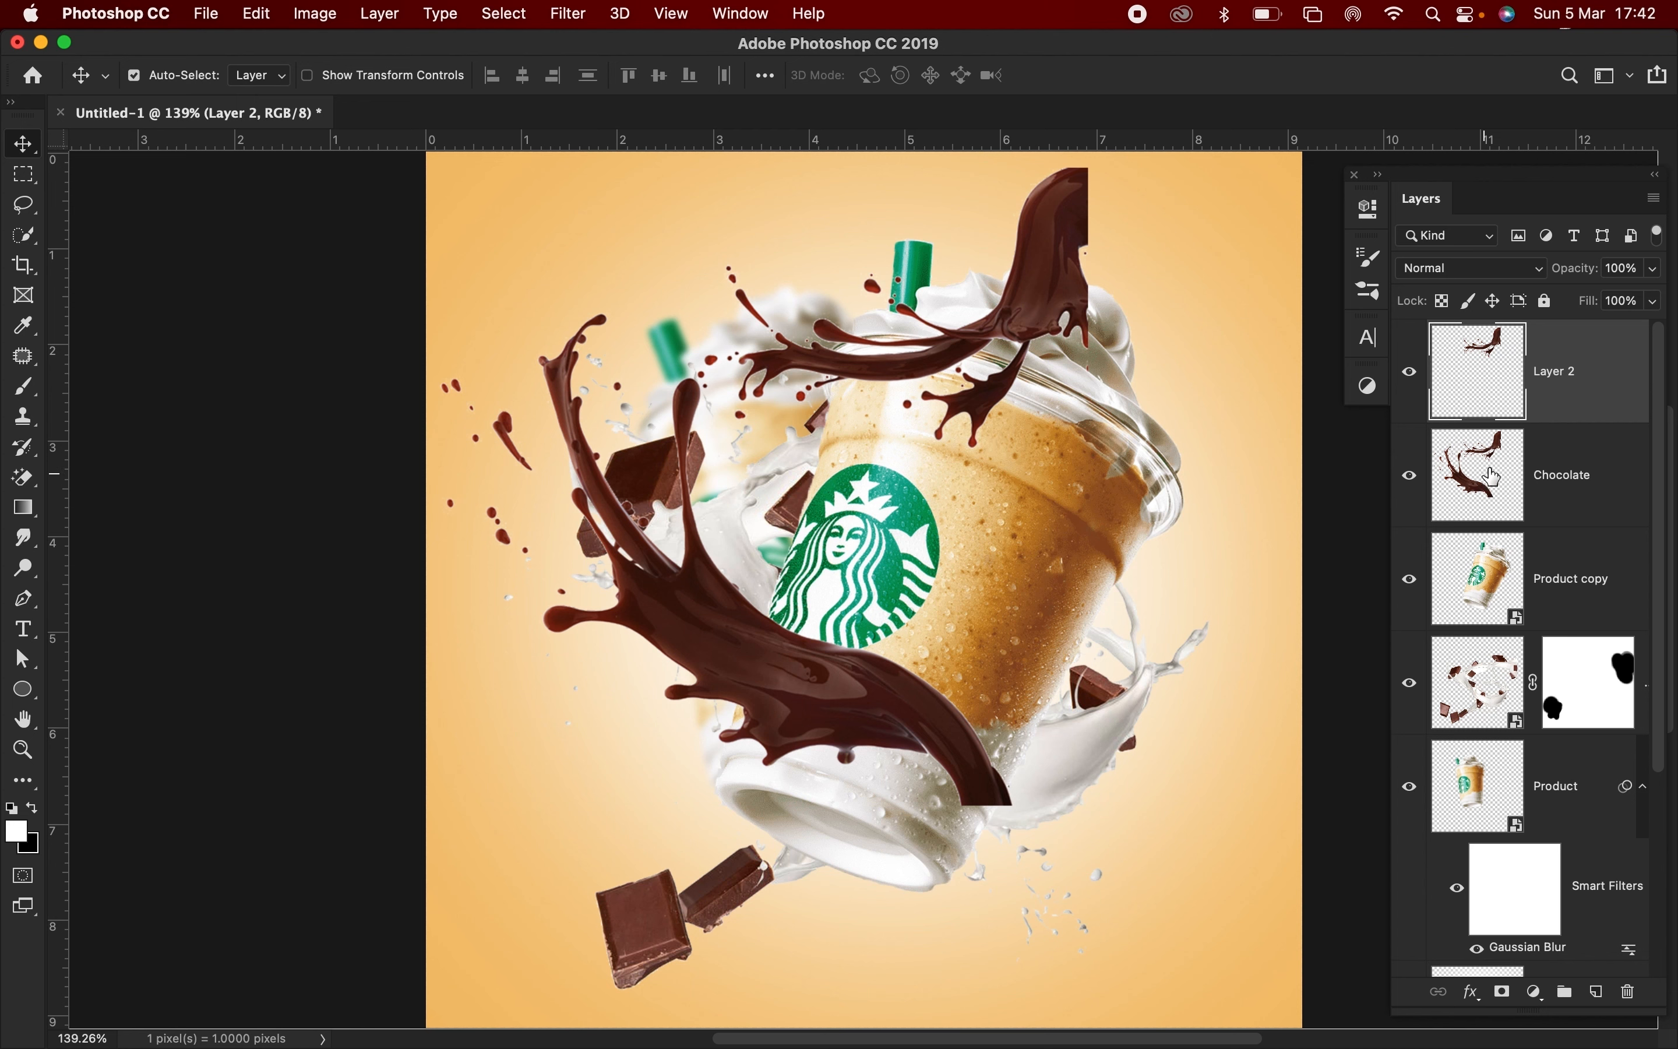
# - Lasso the upper splash on the Chocolate layer and delete it, keeping only the large lower splash on that layer
pyautogui.click(1499, 467)
pyautogui.click(28, 208)
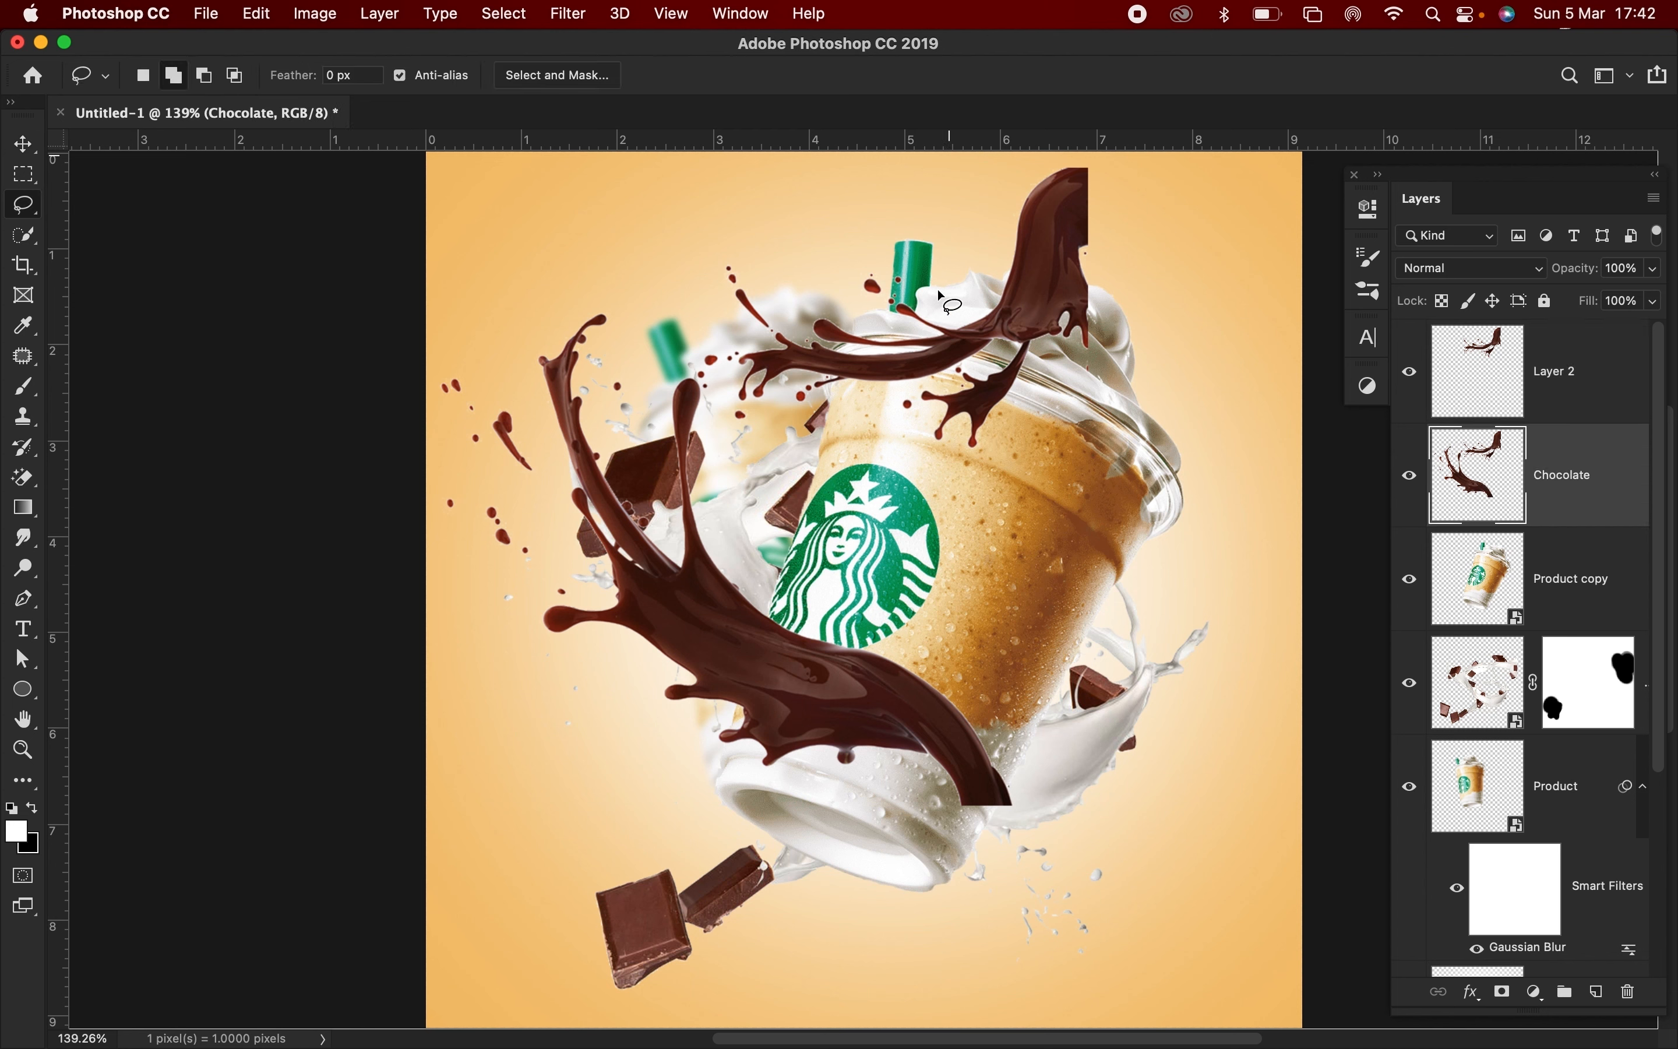
pyautogui.moveTo(792, 458)
pyautogui.mouseDown()
pyautogui.moveTo(836, 476)
pyautogui.moveTo(1263, 306)
pyautogui.moveTo(1110, 80)
pyautogui.moveTo(689, 127)
pyautogui.moveTo(650, 202)
pyautogui.moveTo(726, 329)
pyautogui.moveTo(732, 446)
pyautogui.moveTo(814, 470)
pyautogui.mouseUp()
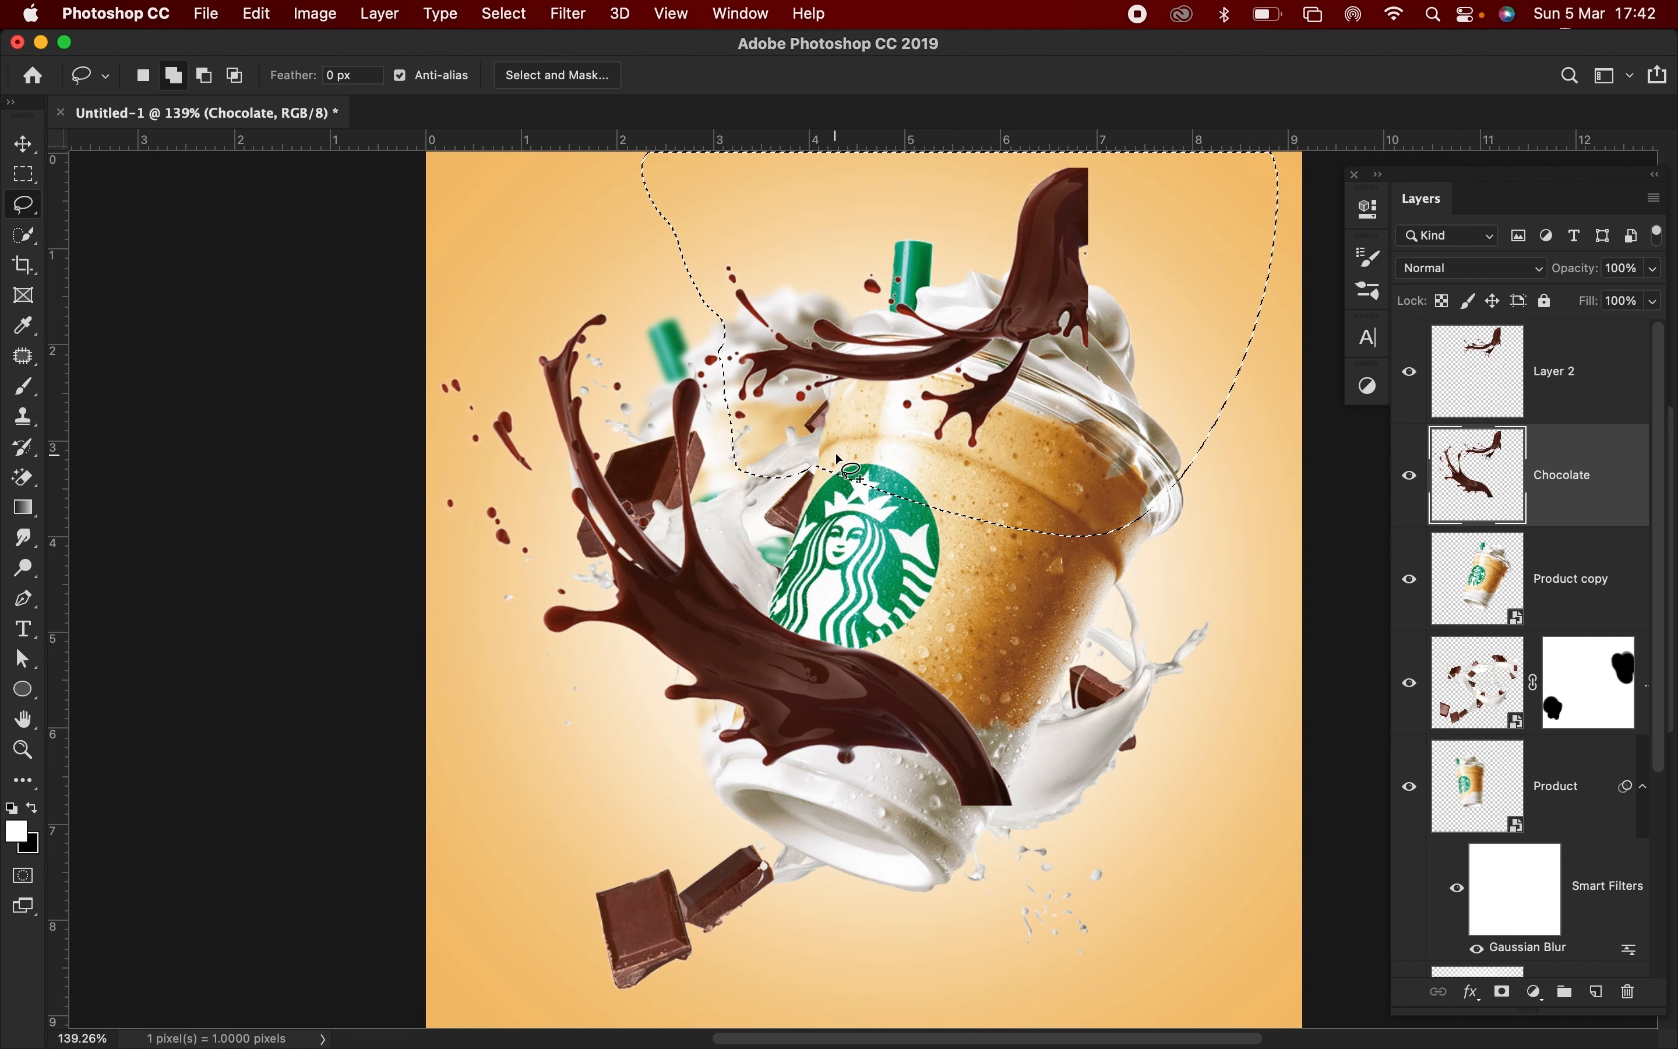
pyautogui.press('v')
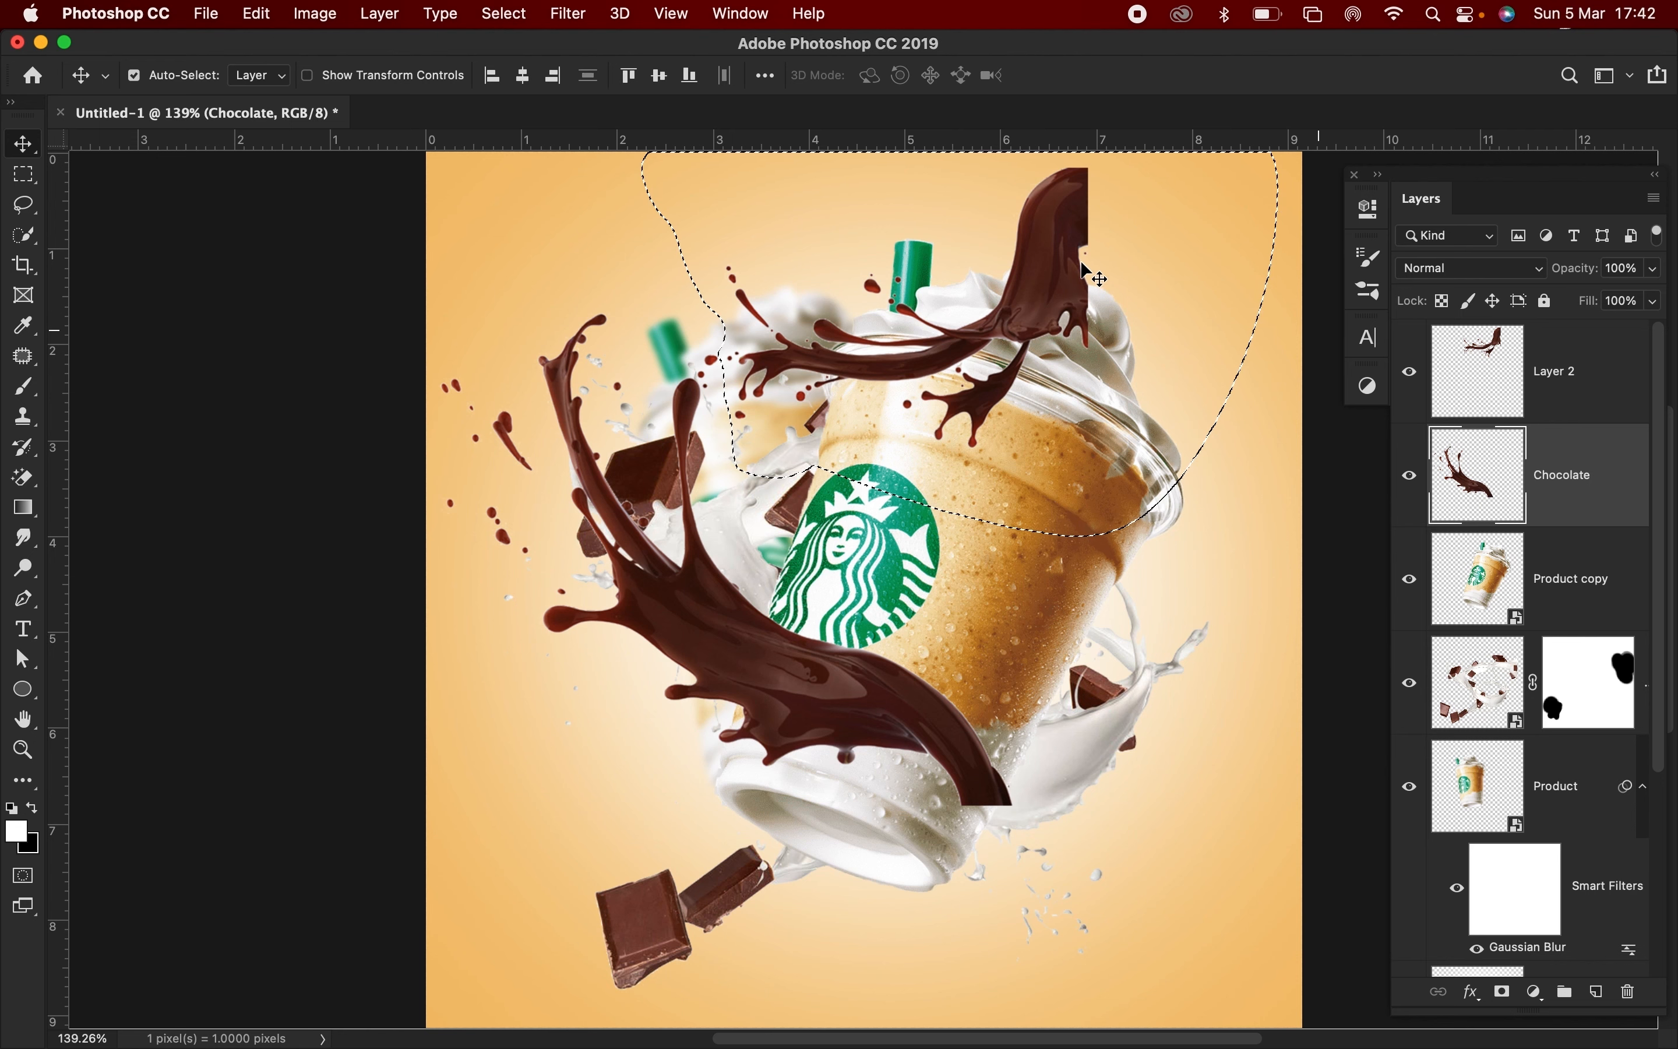
pyautogui.press('super+d')
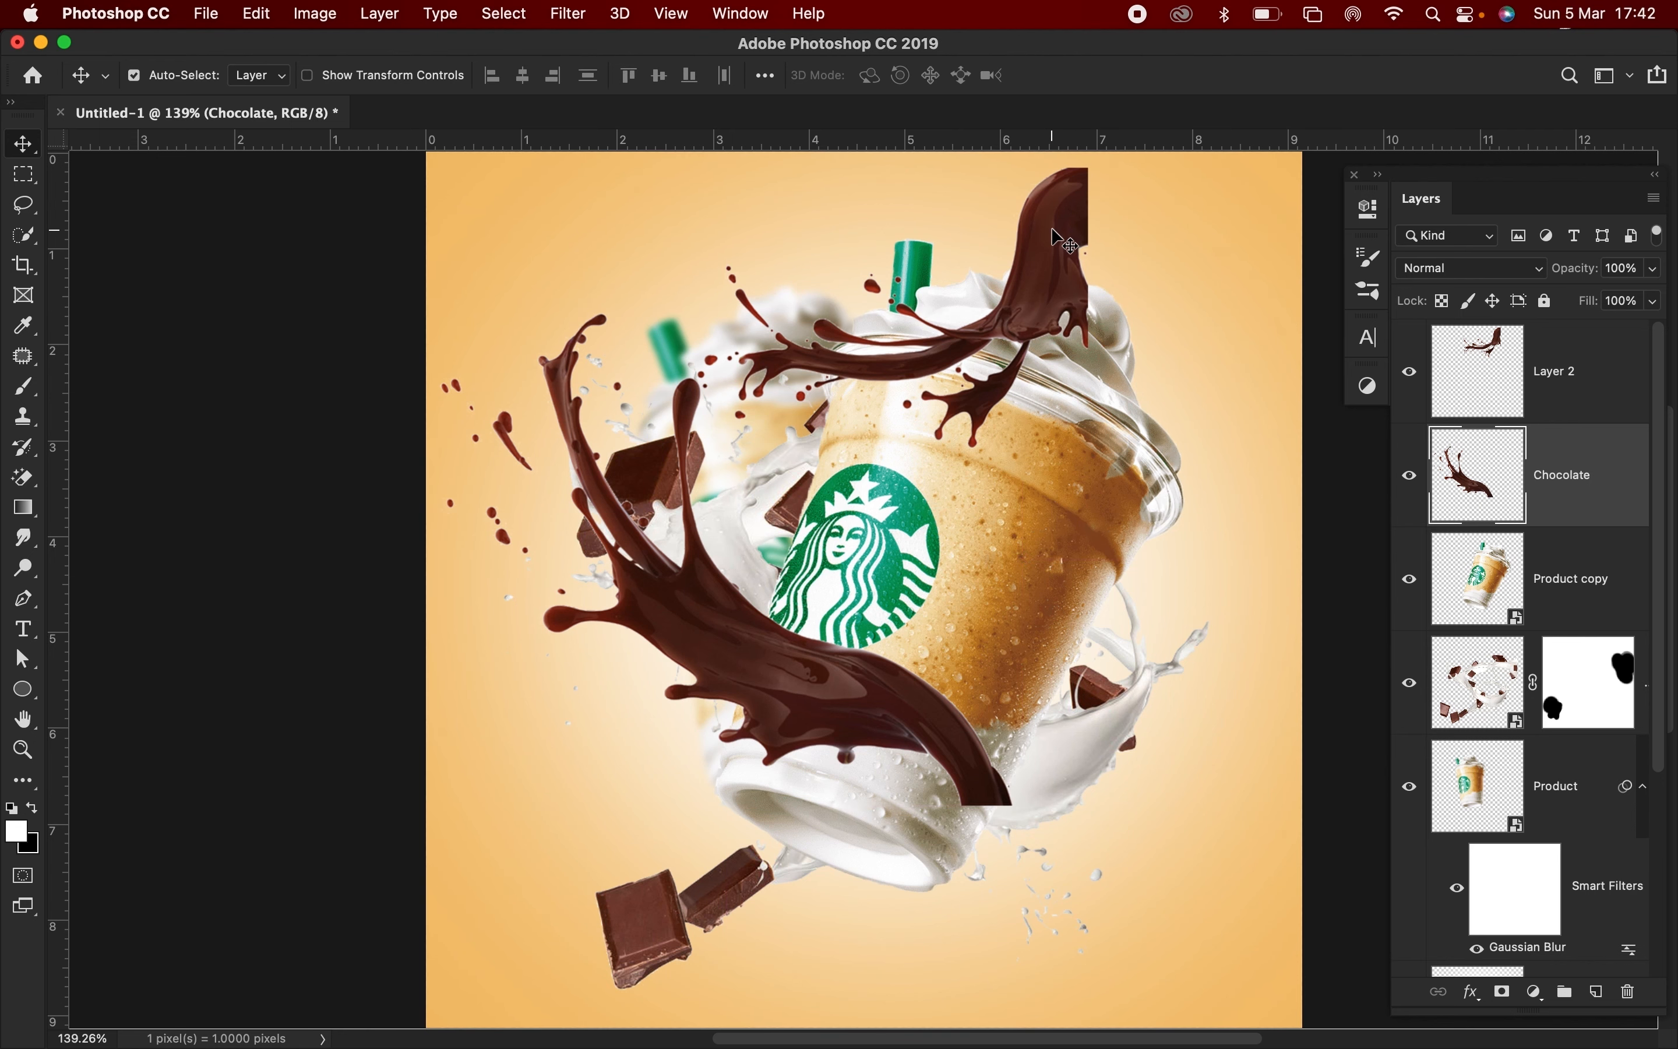
# - Hide the rulers and rotate the Layer 2 splash to about -92°, positioned over the cut end of the lower splash
pyautogui.click(1068, 243)
pyautogui.press('super+r')
pyautogui.press('super+t')
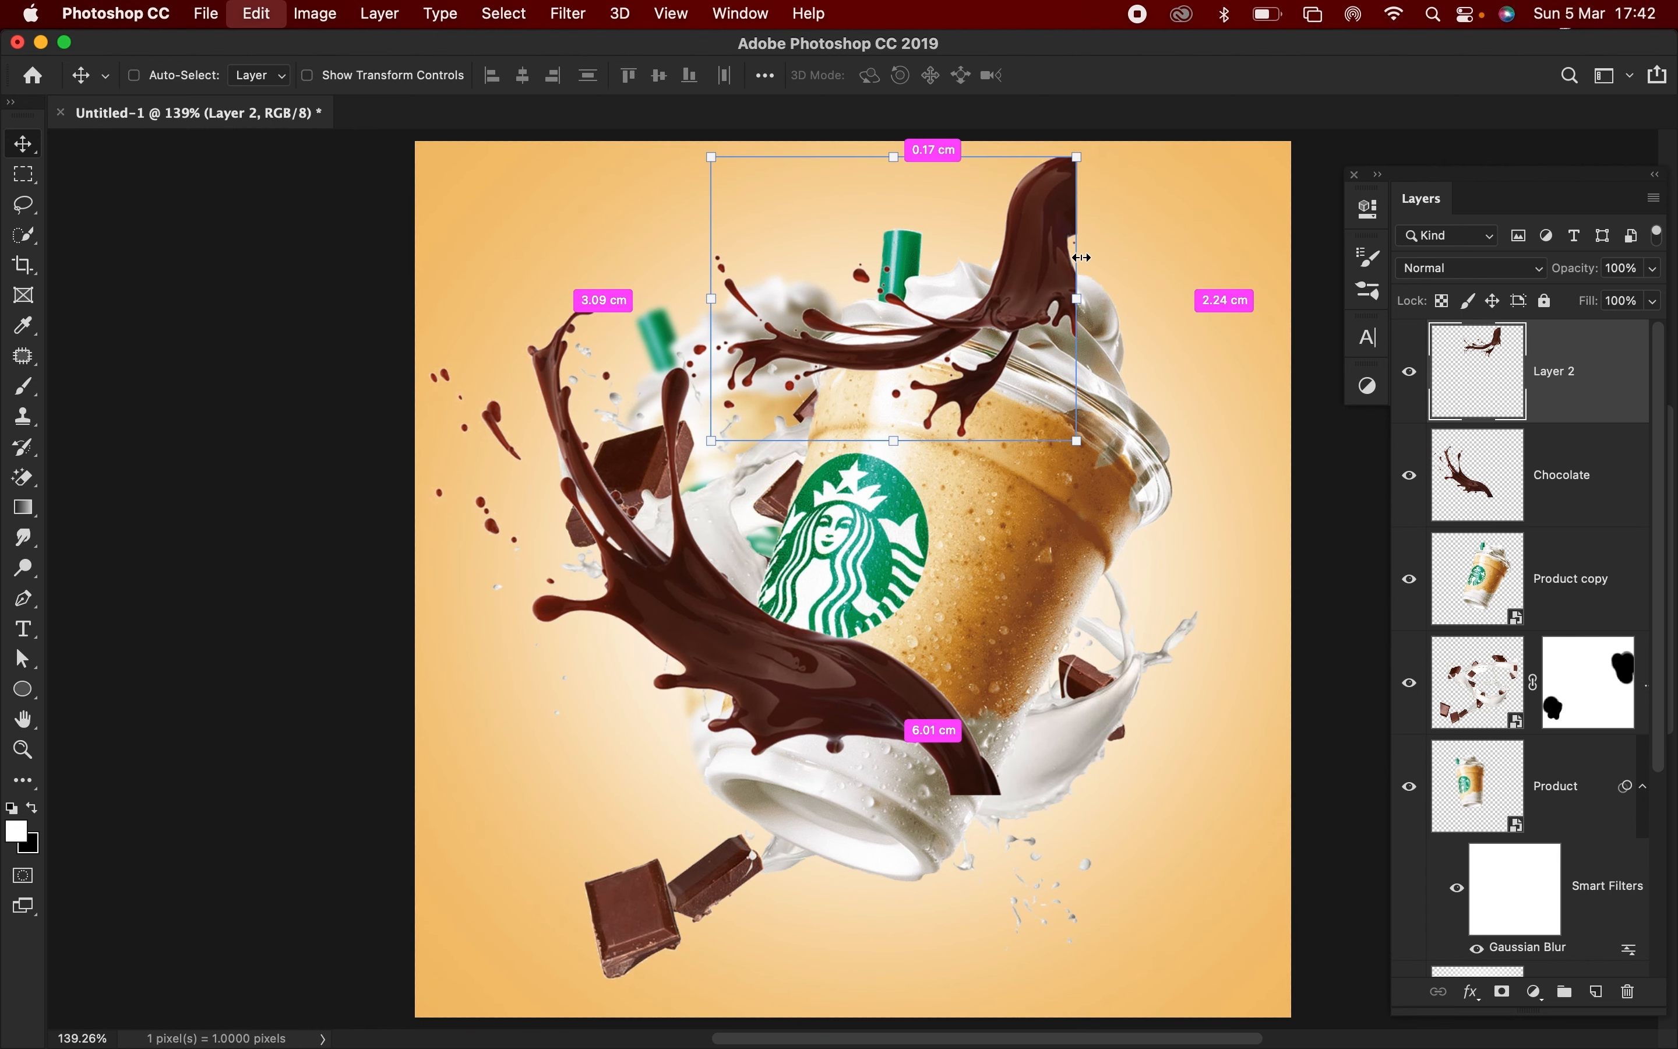
pyautogui.moveTo(1123, 346); pyautogui.dragTo(533, 104)
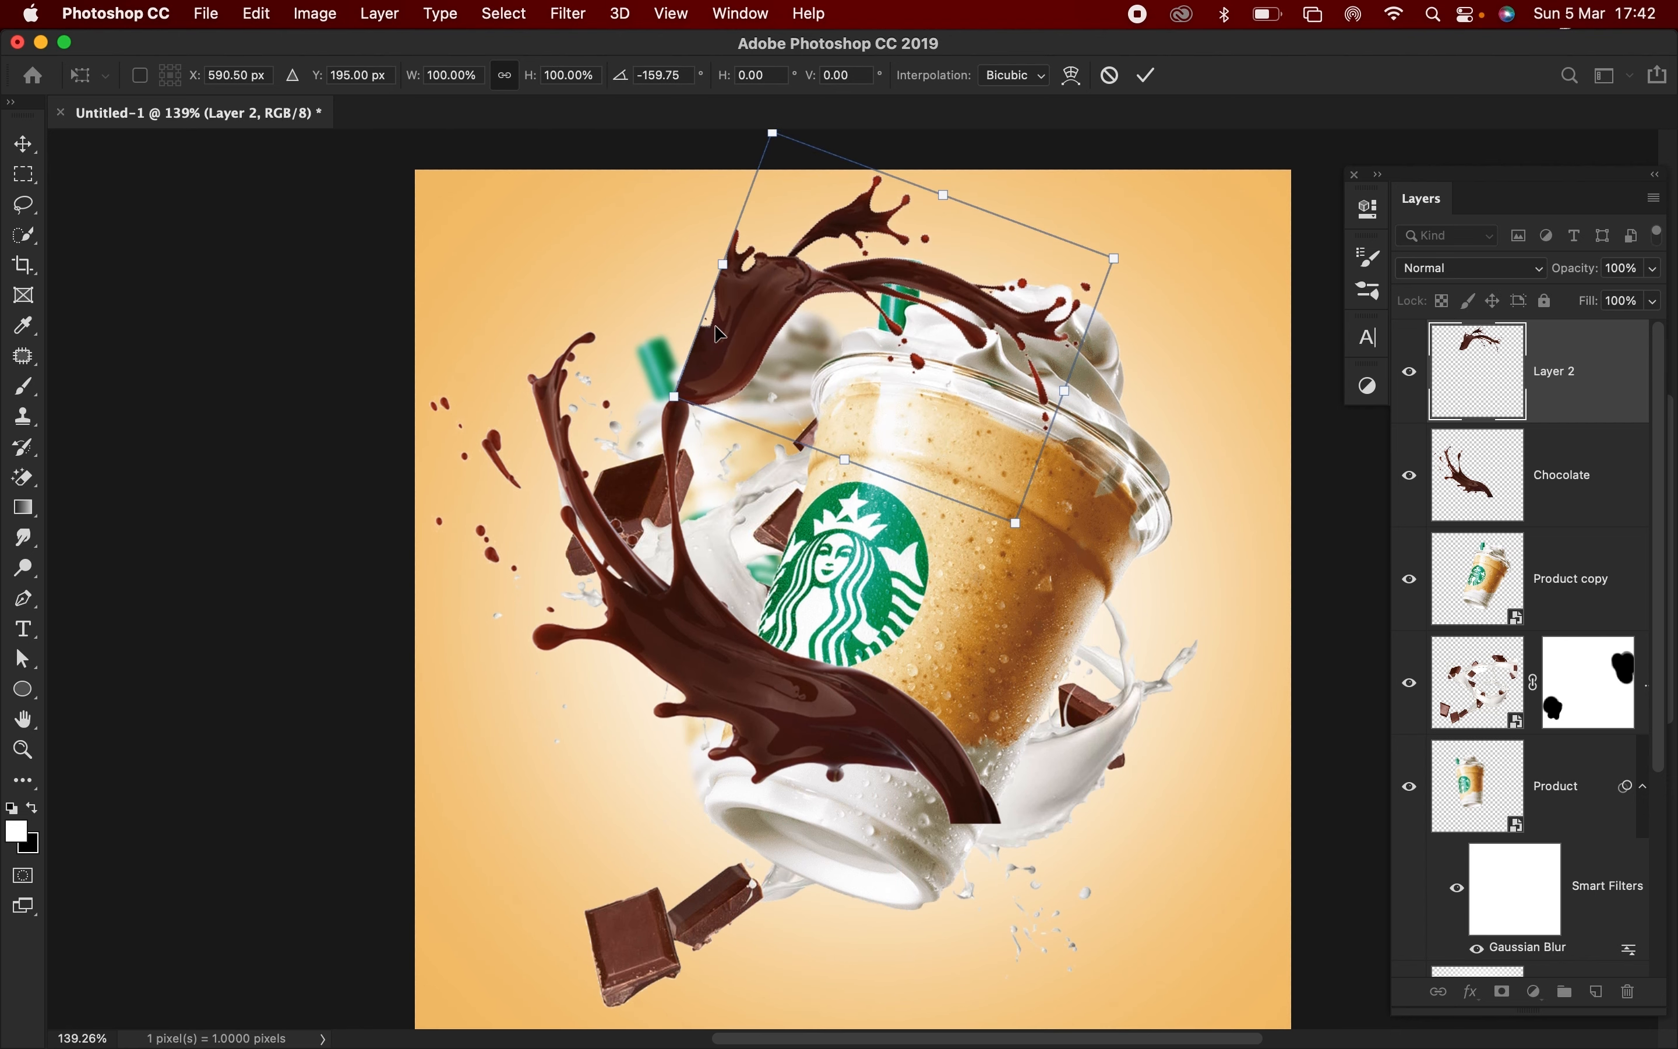
pyautogui.moveTo(748, 348); pyautogui.dragTo(1001, 777)
pyautogui.moveTo(1010, 536); pyautogui.dragTo(1262, 561)
pyautogui.moveTo(1106, 631); pyautogui.dragTo(1005, 787)
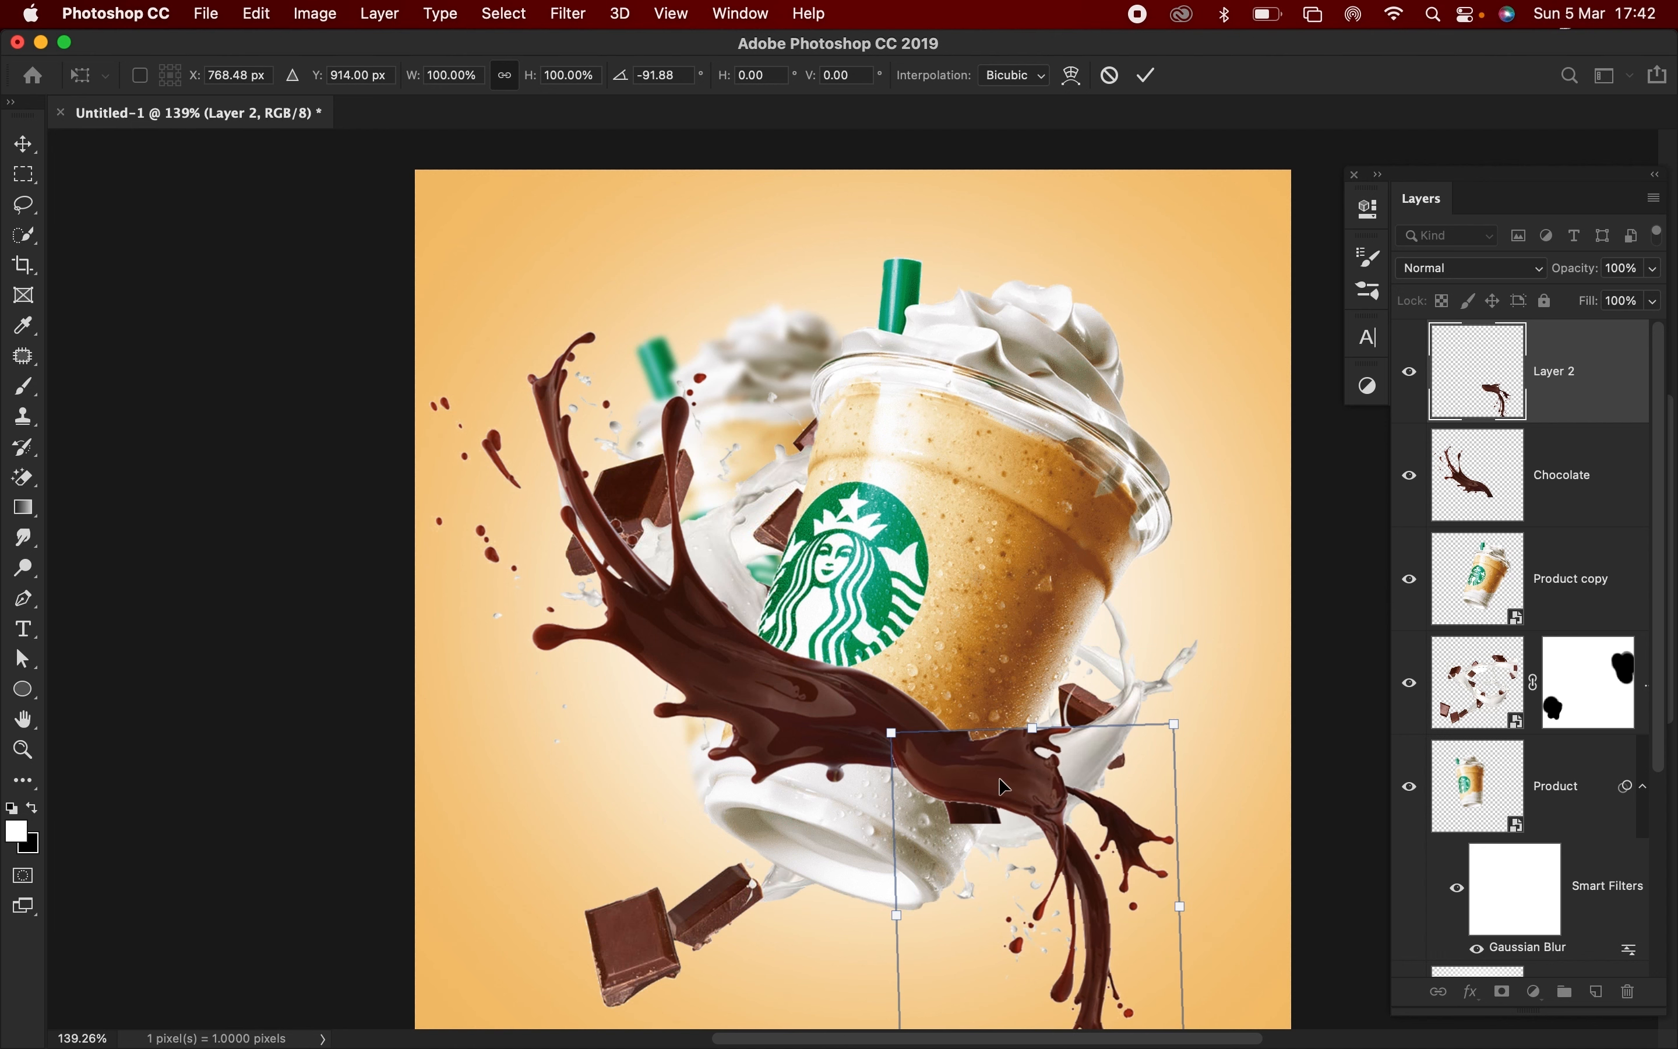
pyautogui.scroll(-3, 1003, 787)
pyautogui.moveTo(974, 703)
pyautogui.mouseDown()
pyautogui.moveTo(936, 674)
pyautogui.moveTo(970, 687)
pyautogui.mouseUp()
pyautogui.press('Return')
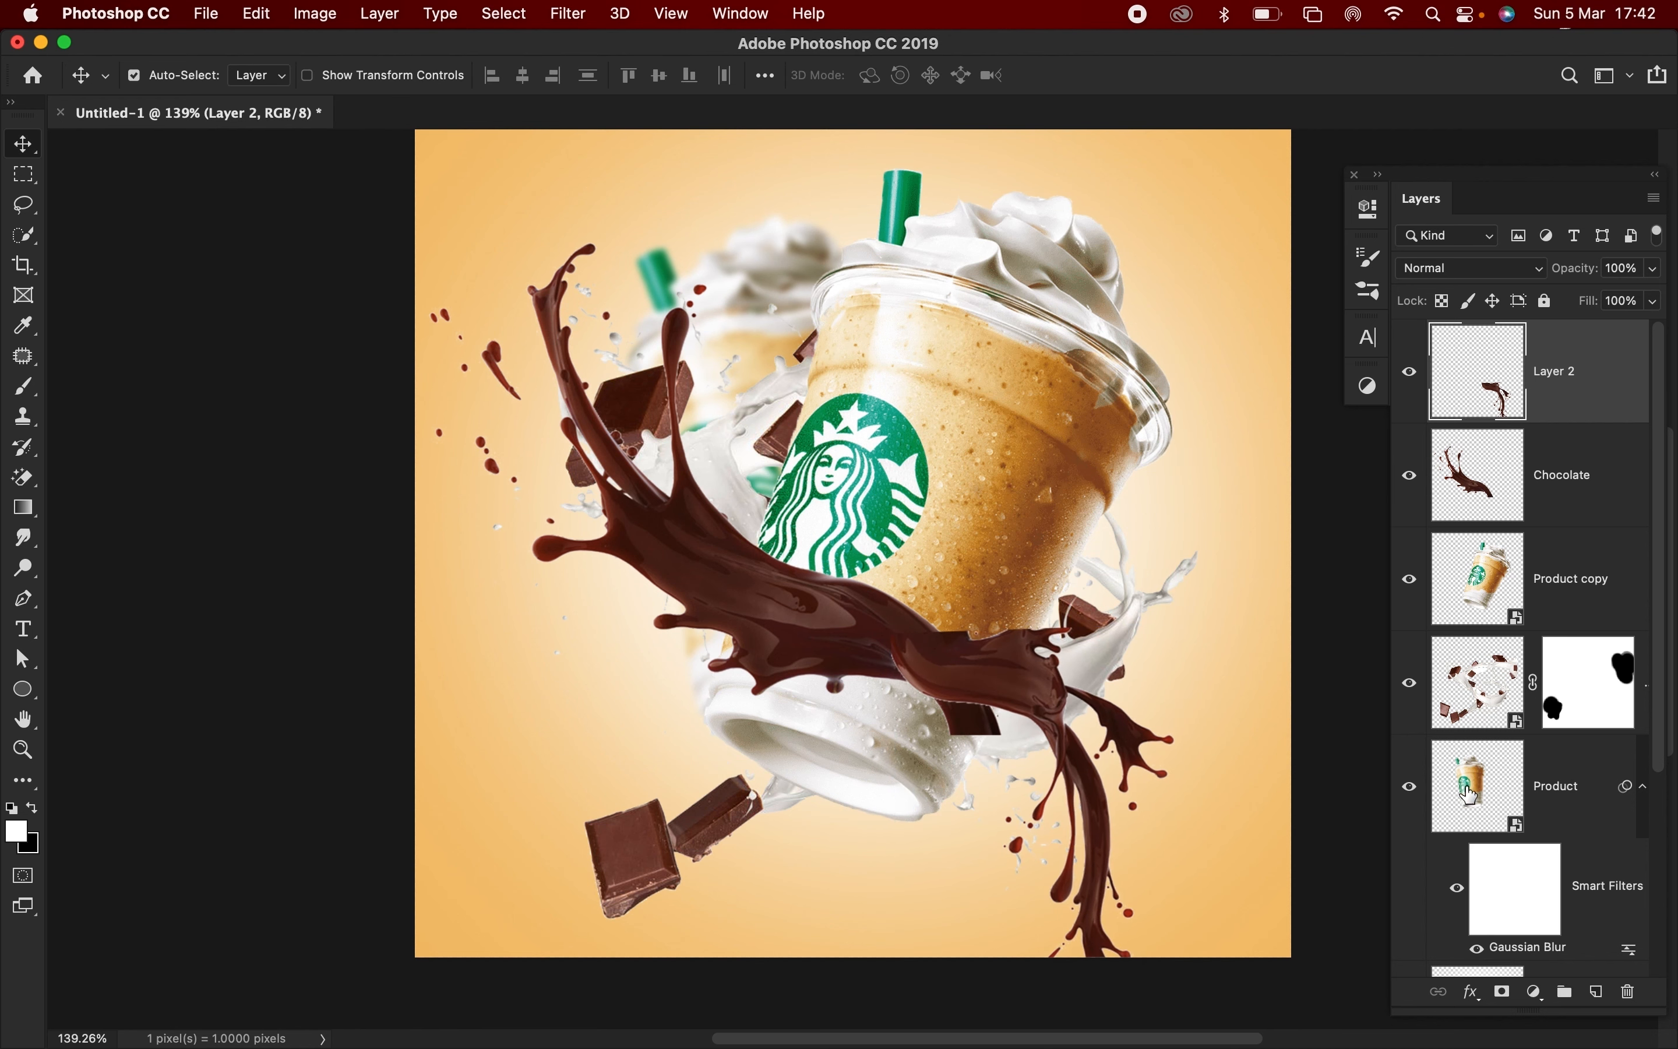
# - Add a layer mask to Layer 2 and brush out its hard edges where it meets the large splash
pyautogui.click(1503, 991)
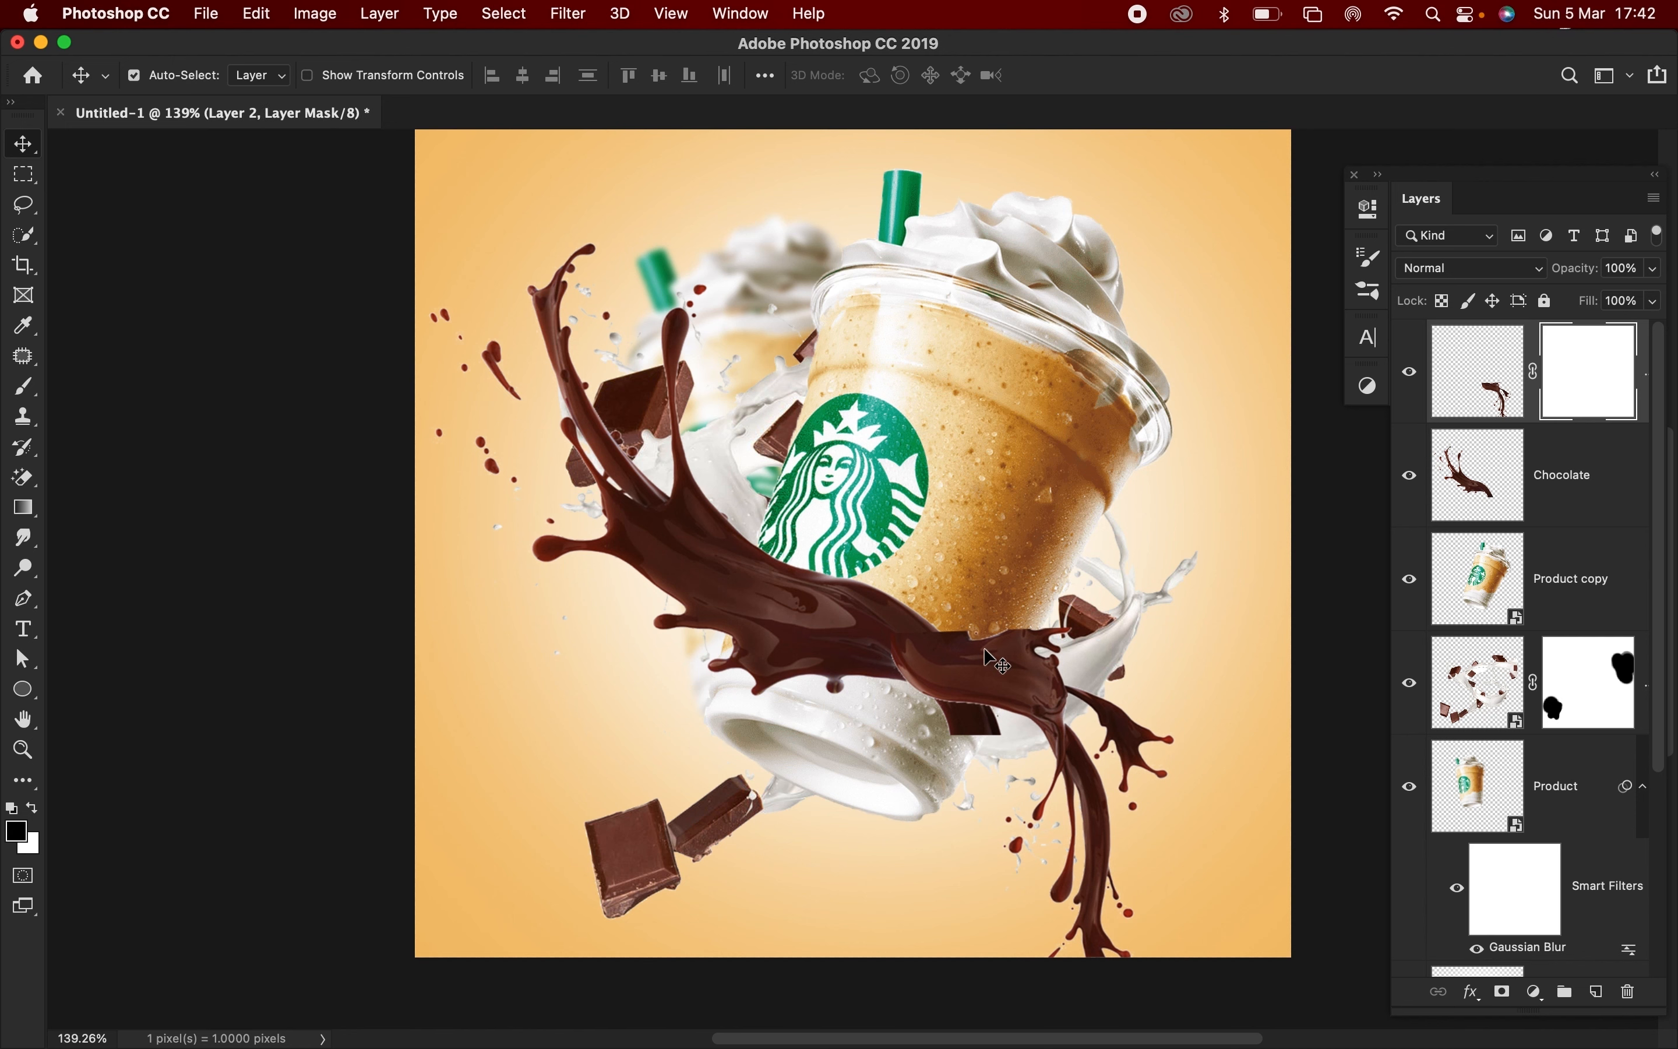
pyautogui.press('b')
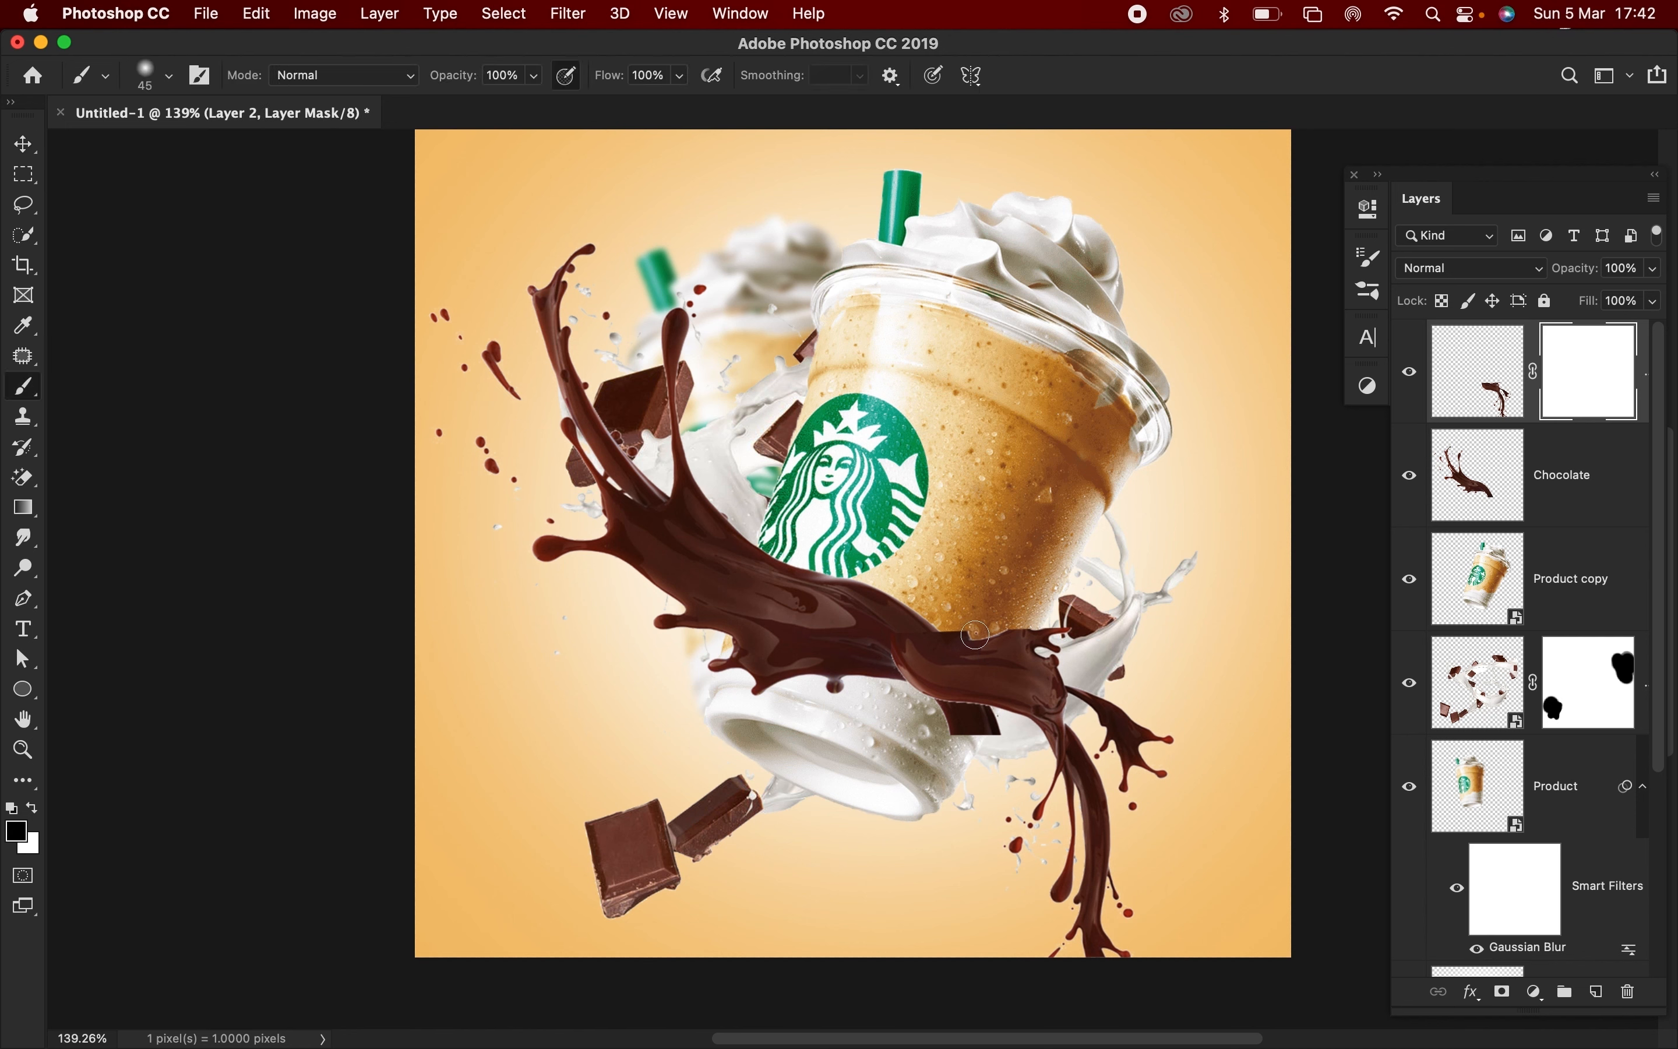
pyautogui.press(']')
pyautogui.moveTo(964, 728)
pyautogui.mouseDown()
pyautogui.moveTo(955, 693)
pyautogui.moveTo(929, 707)
pyautogui.moveTo(869, 678)
pyautogui.mouseUp()
pyautogui.press('super+z')
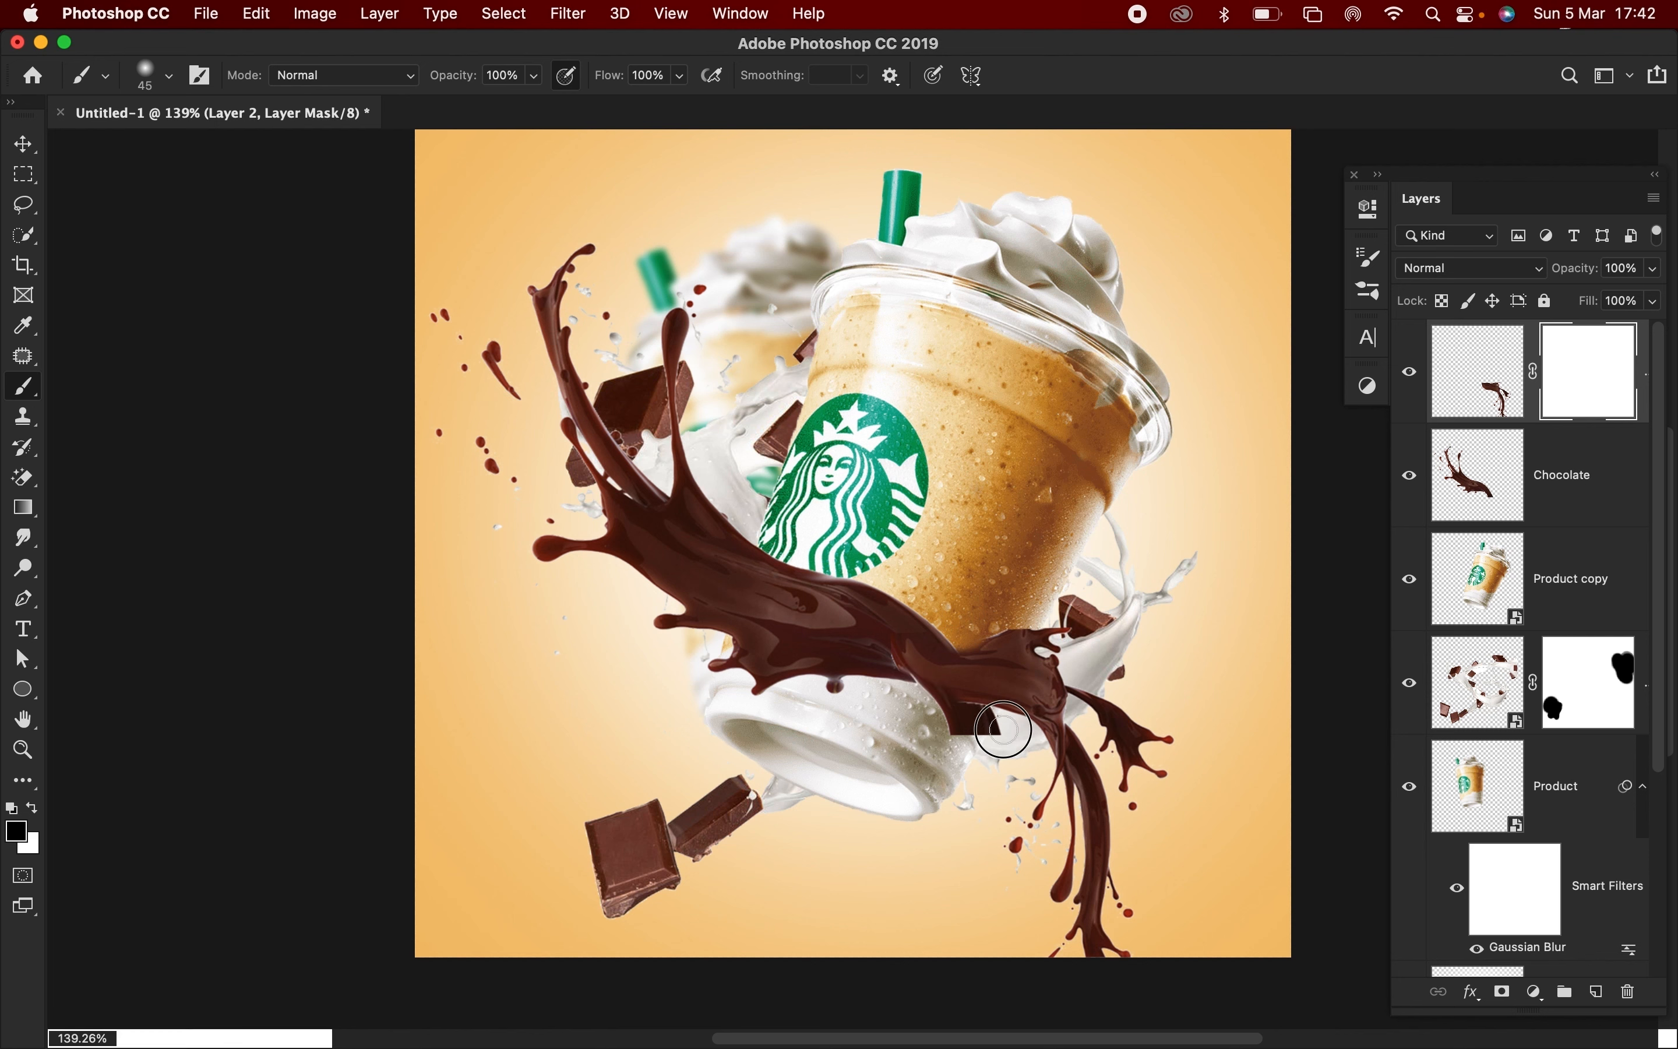
# - Add a layer mask to the Chocolate layer and brush out its cut-off end below the joint
pyautogui.click(1481, 459)
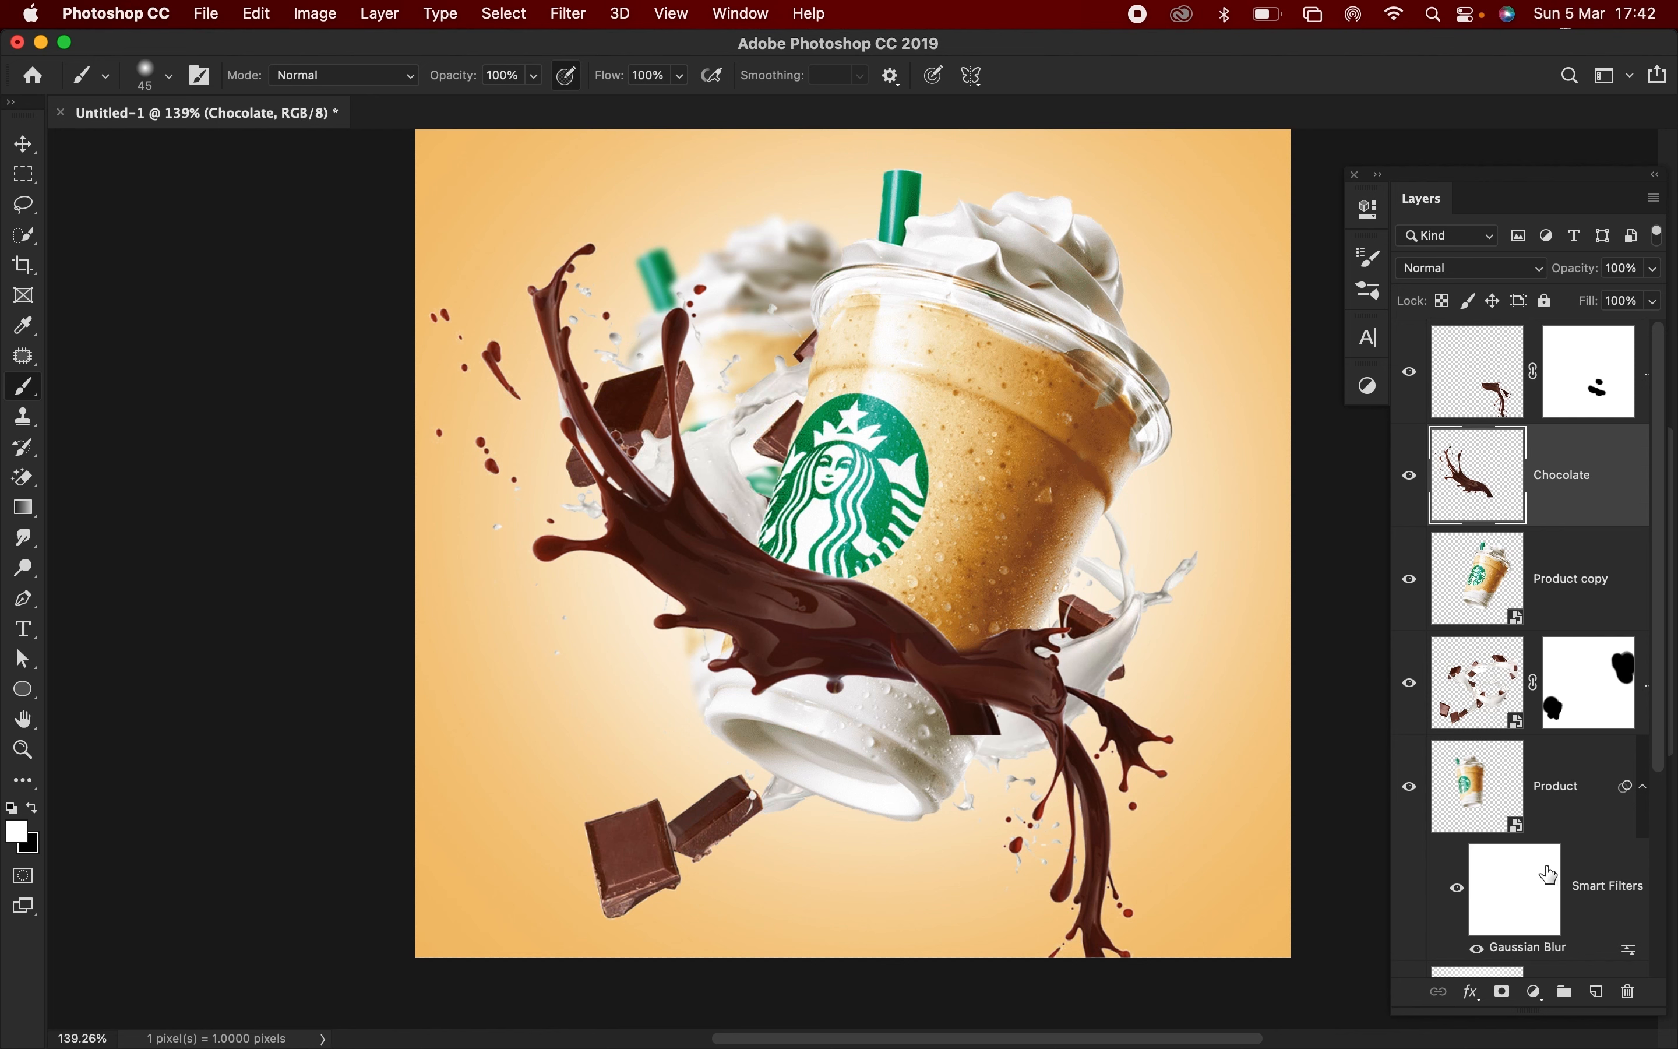
pyautogui.click(1503, 993)
pyautogui.moveTo(961, 722)
pyautogui.mouseDown()
pyautogui.moveTo(940, 728)
pyautogui.moveTo(964, 725)
pyautogui.moveTo(939, 711)
pyautogui.moveTo(981, 727)
pyautogui.moveTo(948, 711)
pyautogui.mouseUp()
pyautogui.press('v')
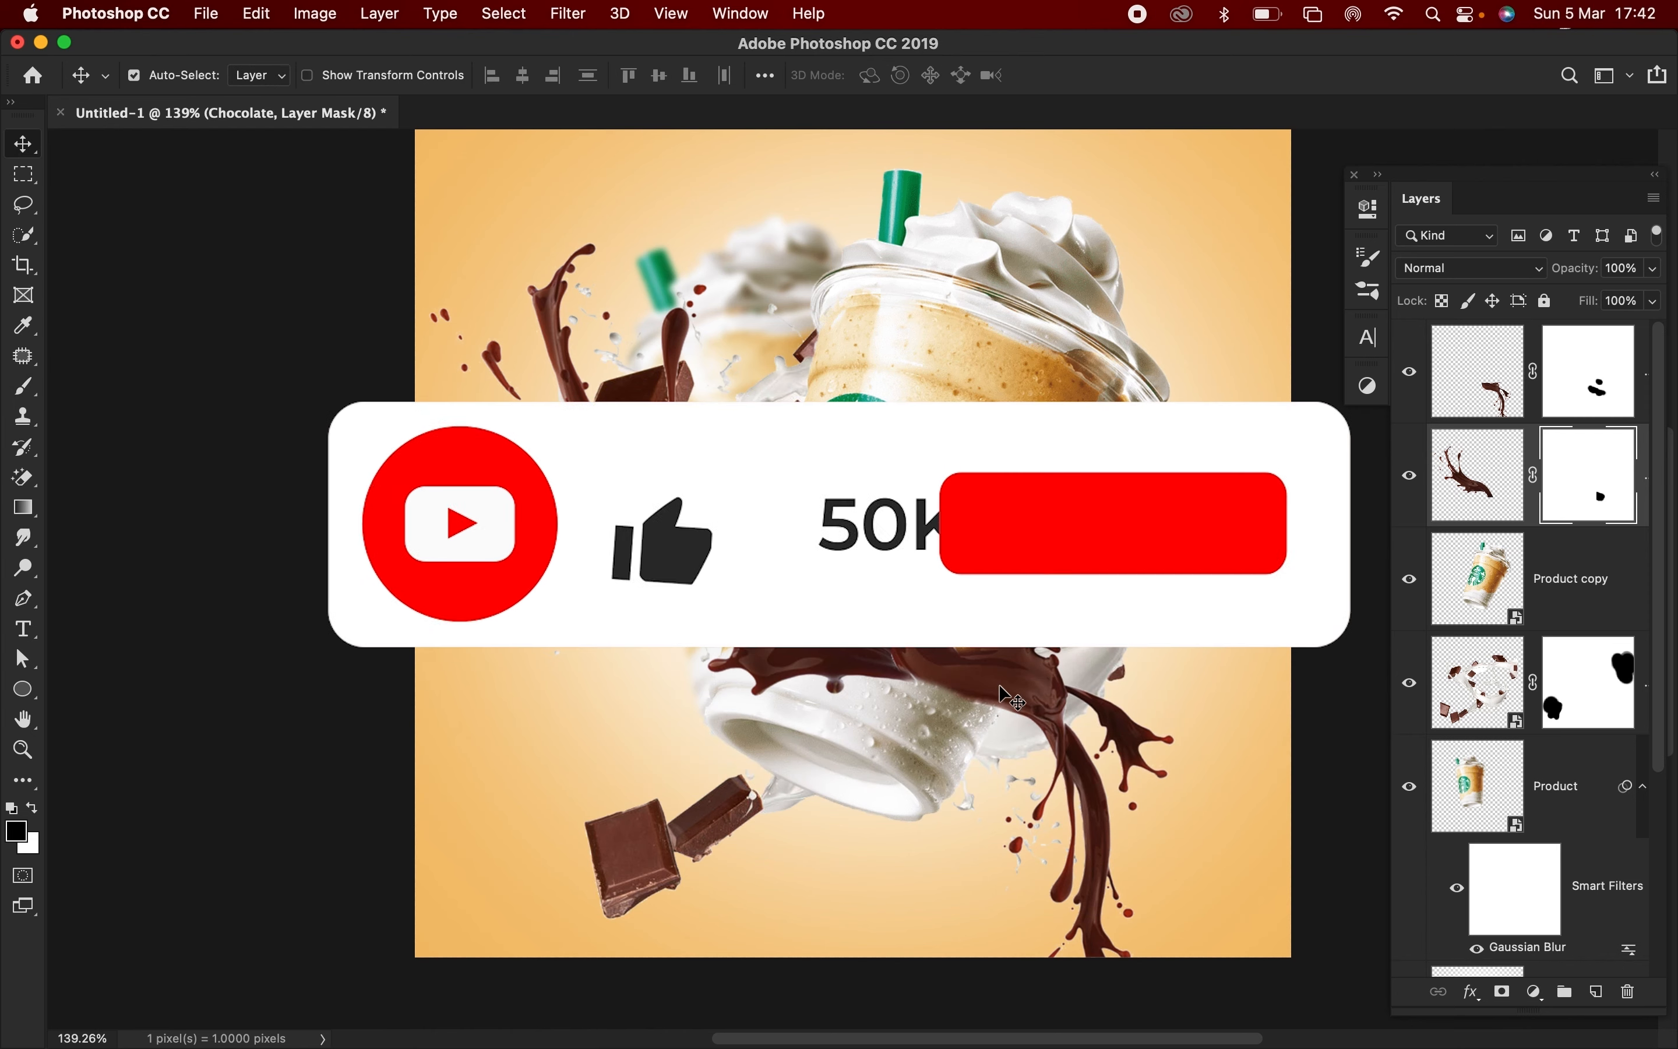
# - Merge the two chocolate splash layers and move the merged layer beneath the front cup layer, Product copy
pyautogui.click(1481, 402)
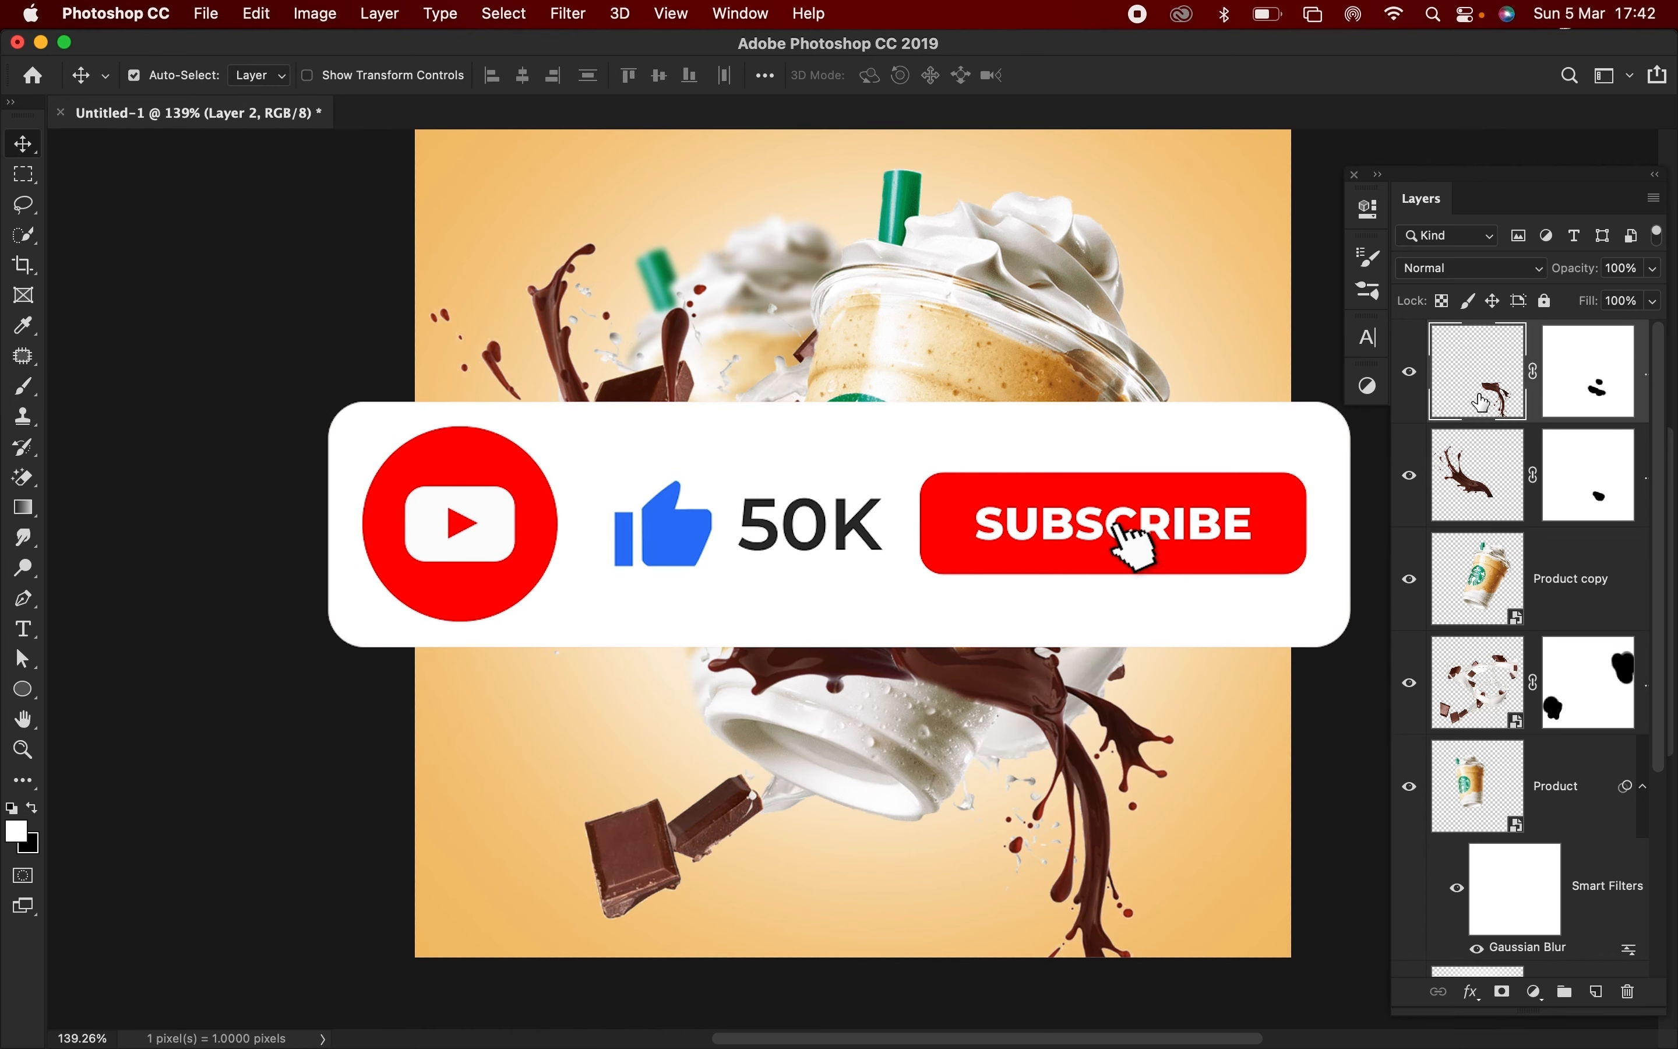
pyautogui.keyDown('shift'); pyautogui.click(1498, 482); pyautogui.keyUp('shift')
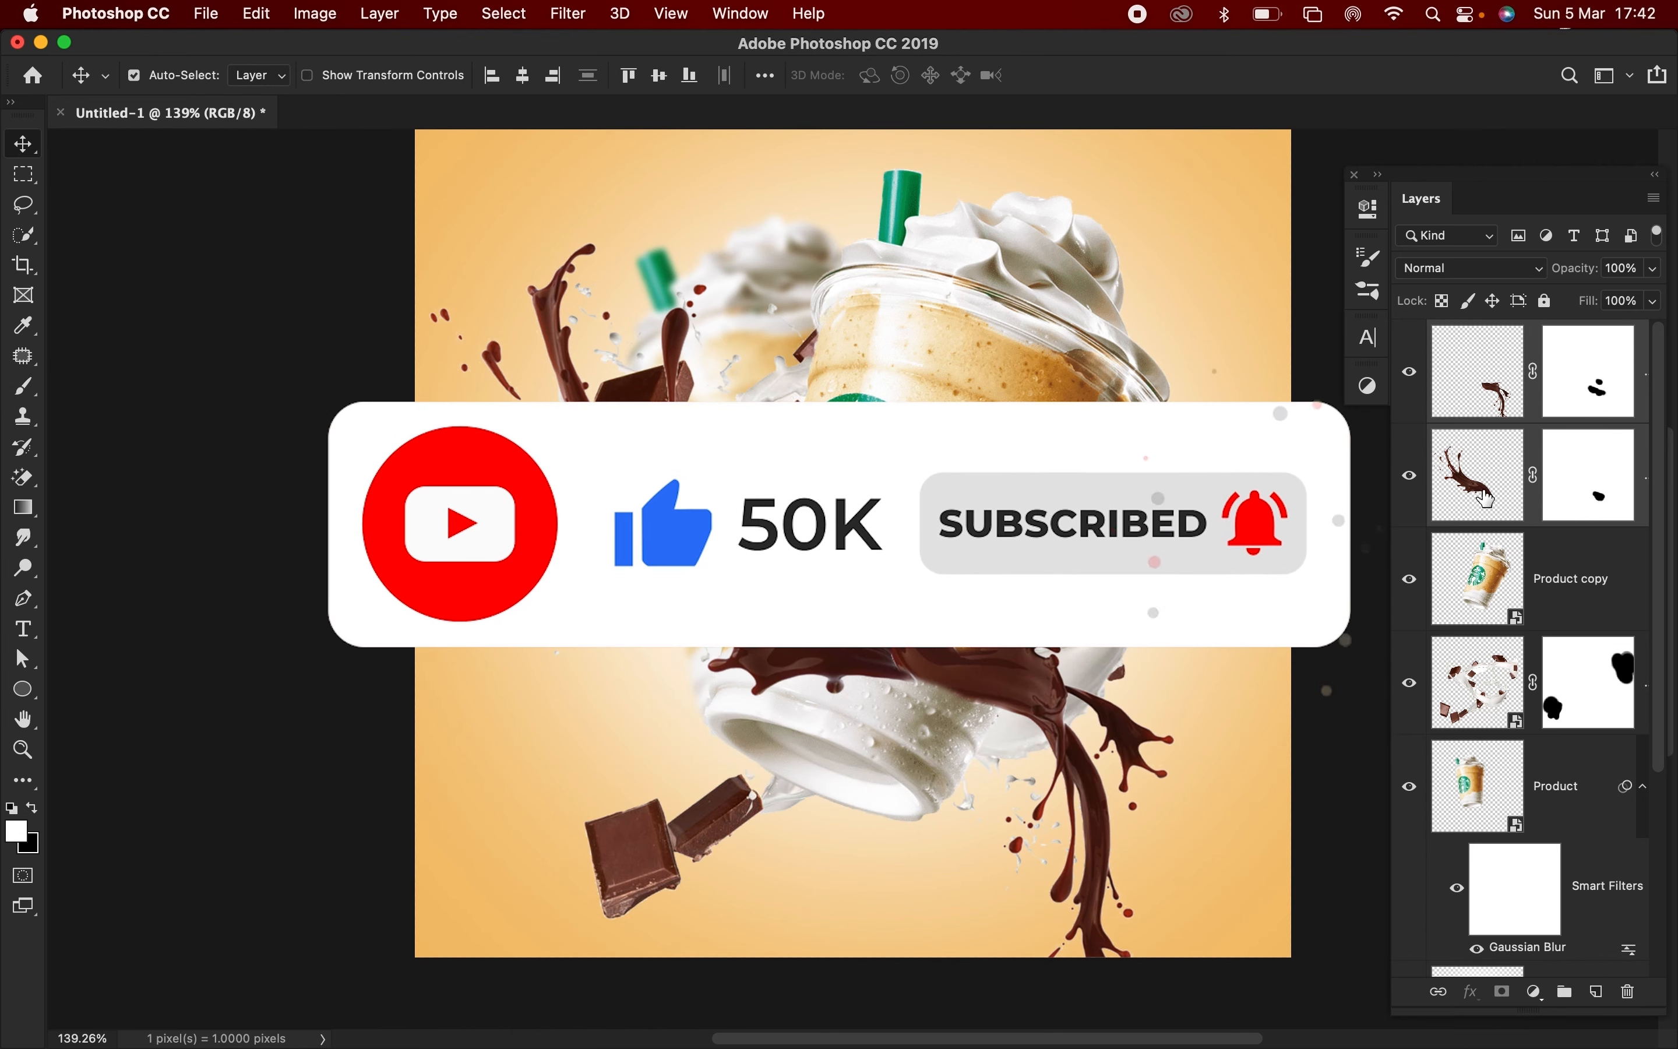
pyautogui.press('super+e')
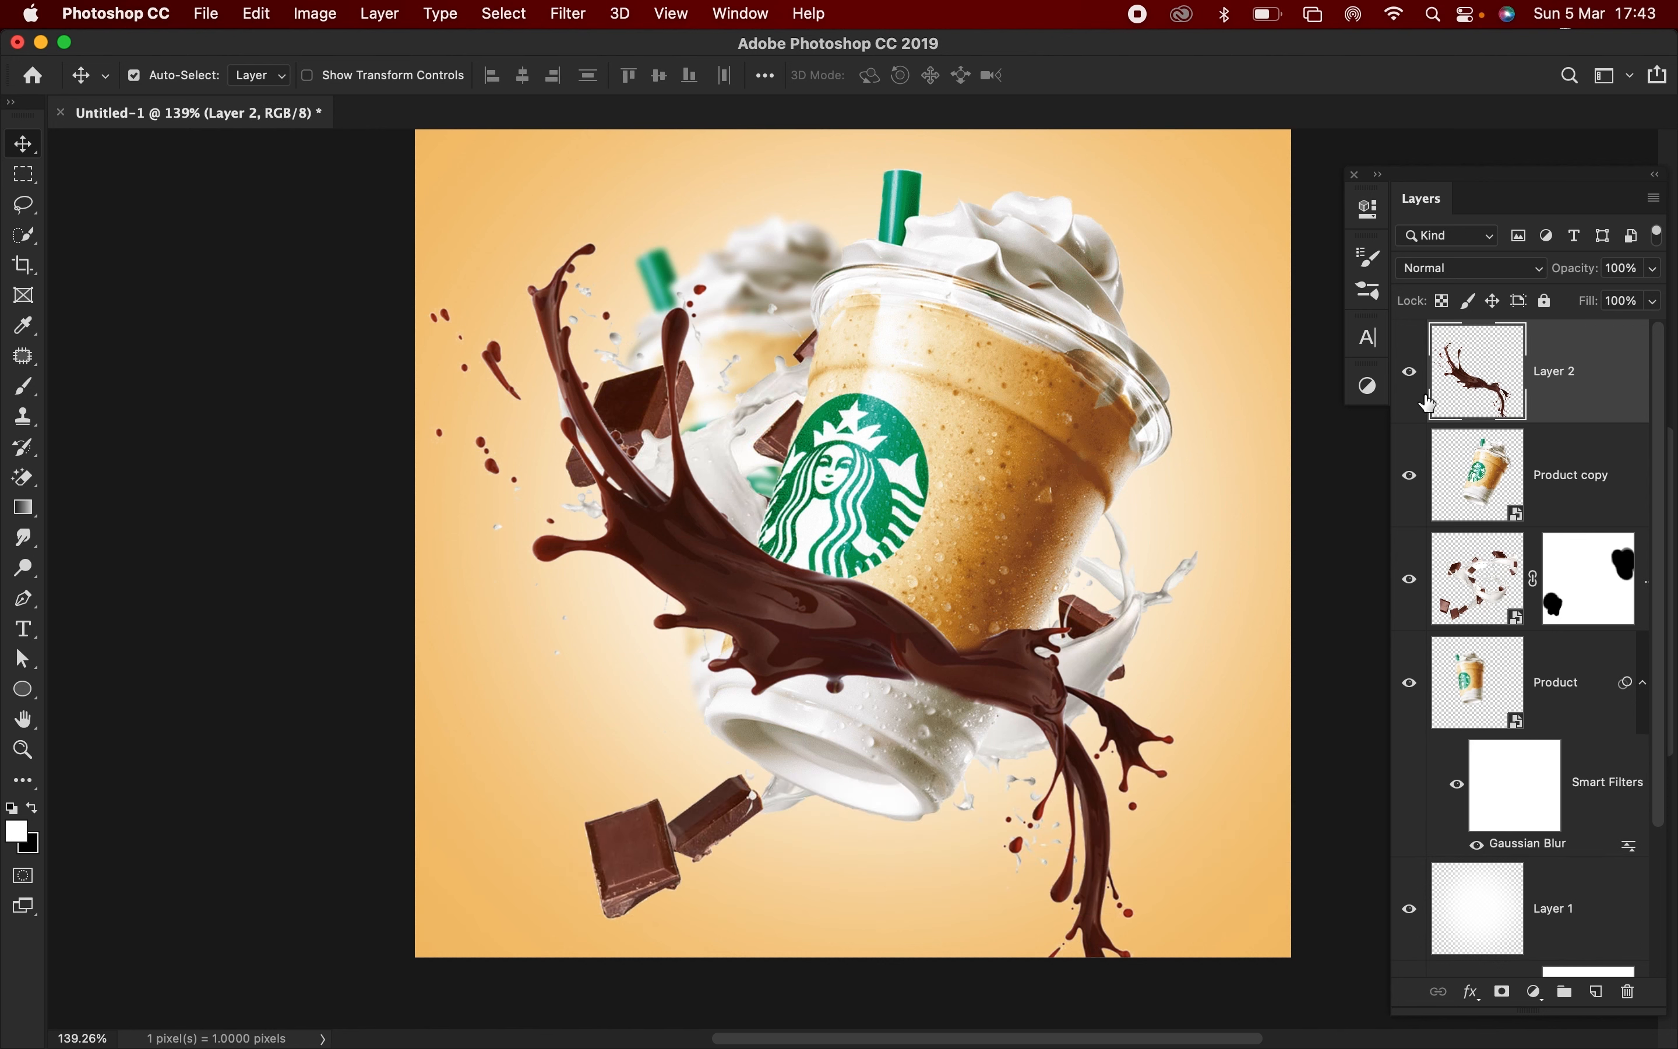
pyautogui.moveTo(1472, 381); pyautogui.dragTo(1497, 533)
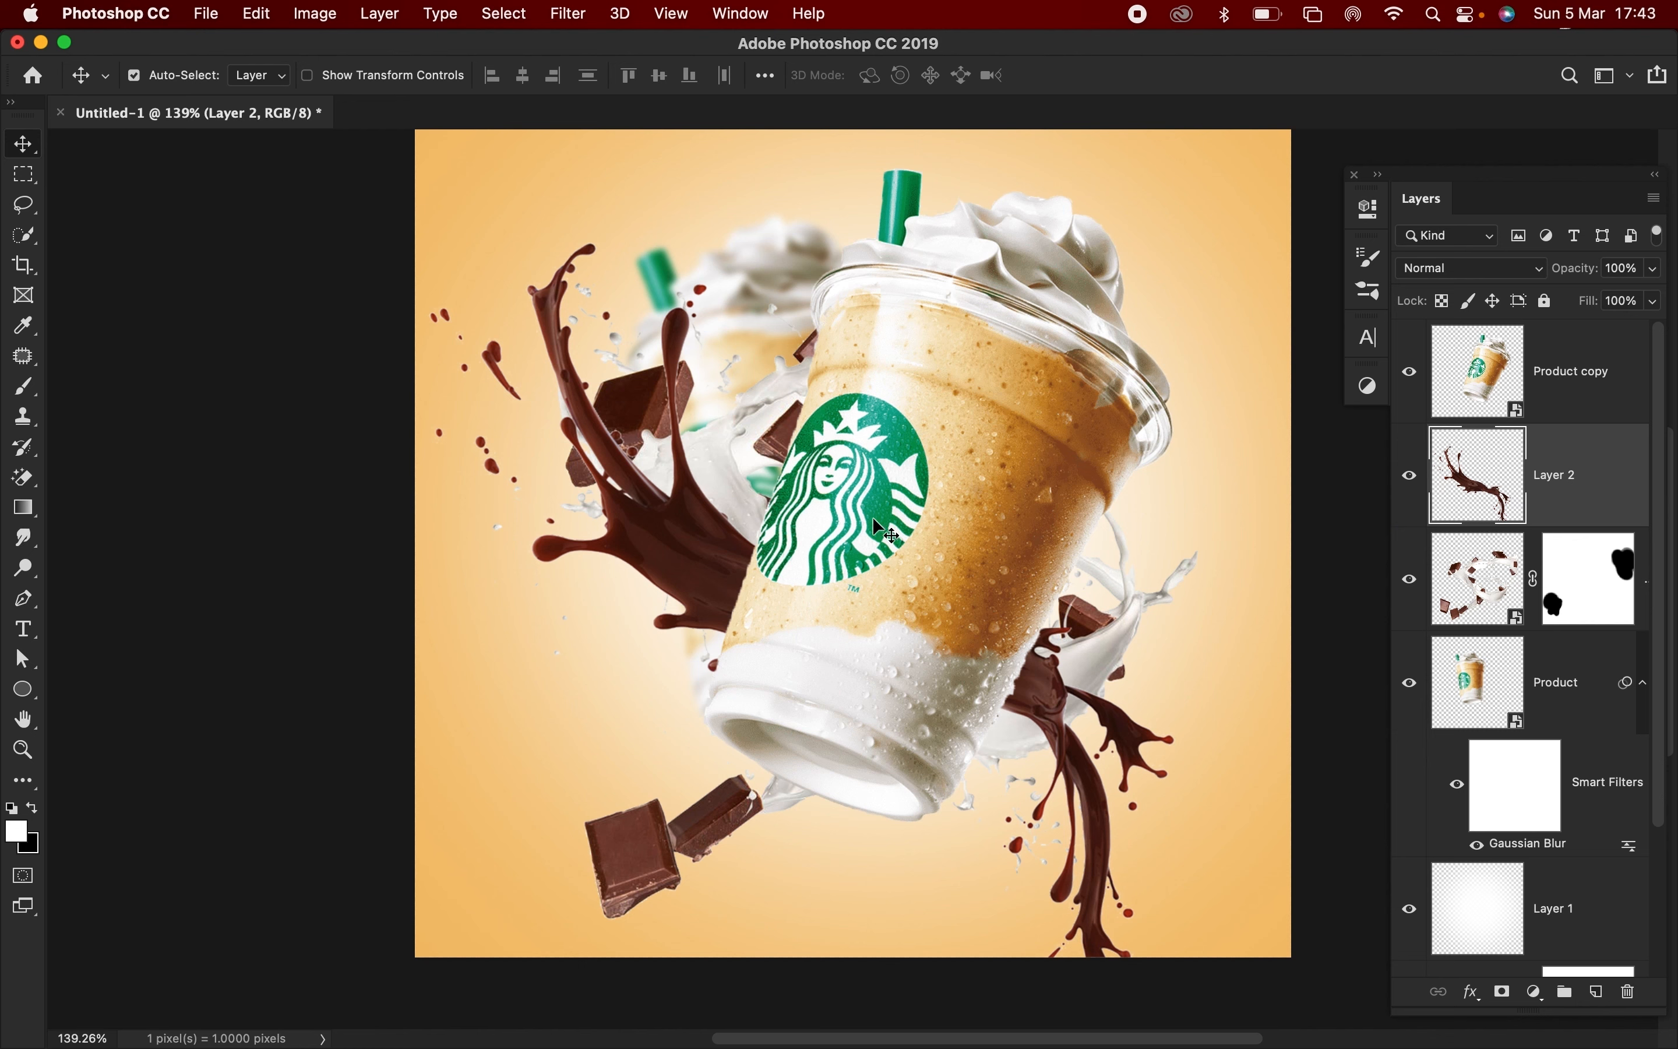
# - Scale the merged chocolate splash to 82.70% and shift it right so it emerges from both sides of the front cup
pyautogui.press('super+t')
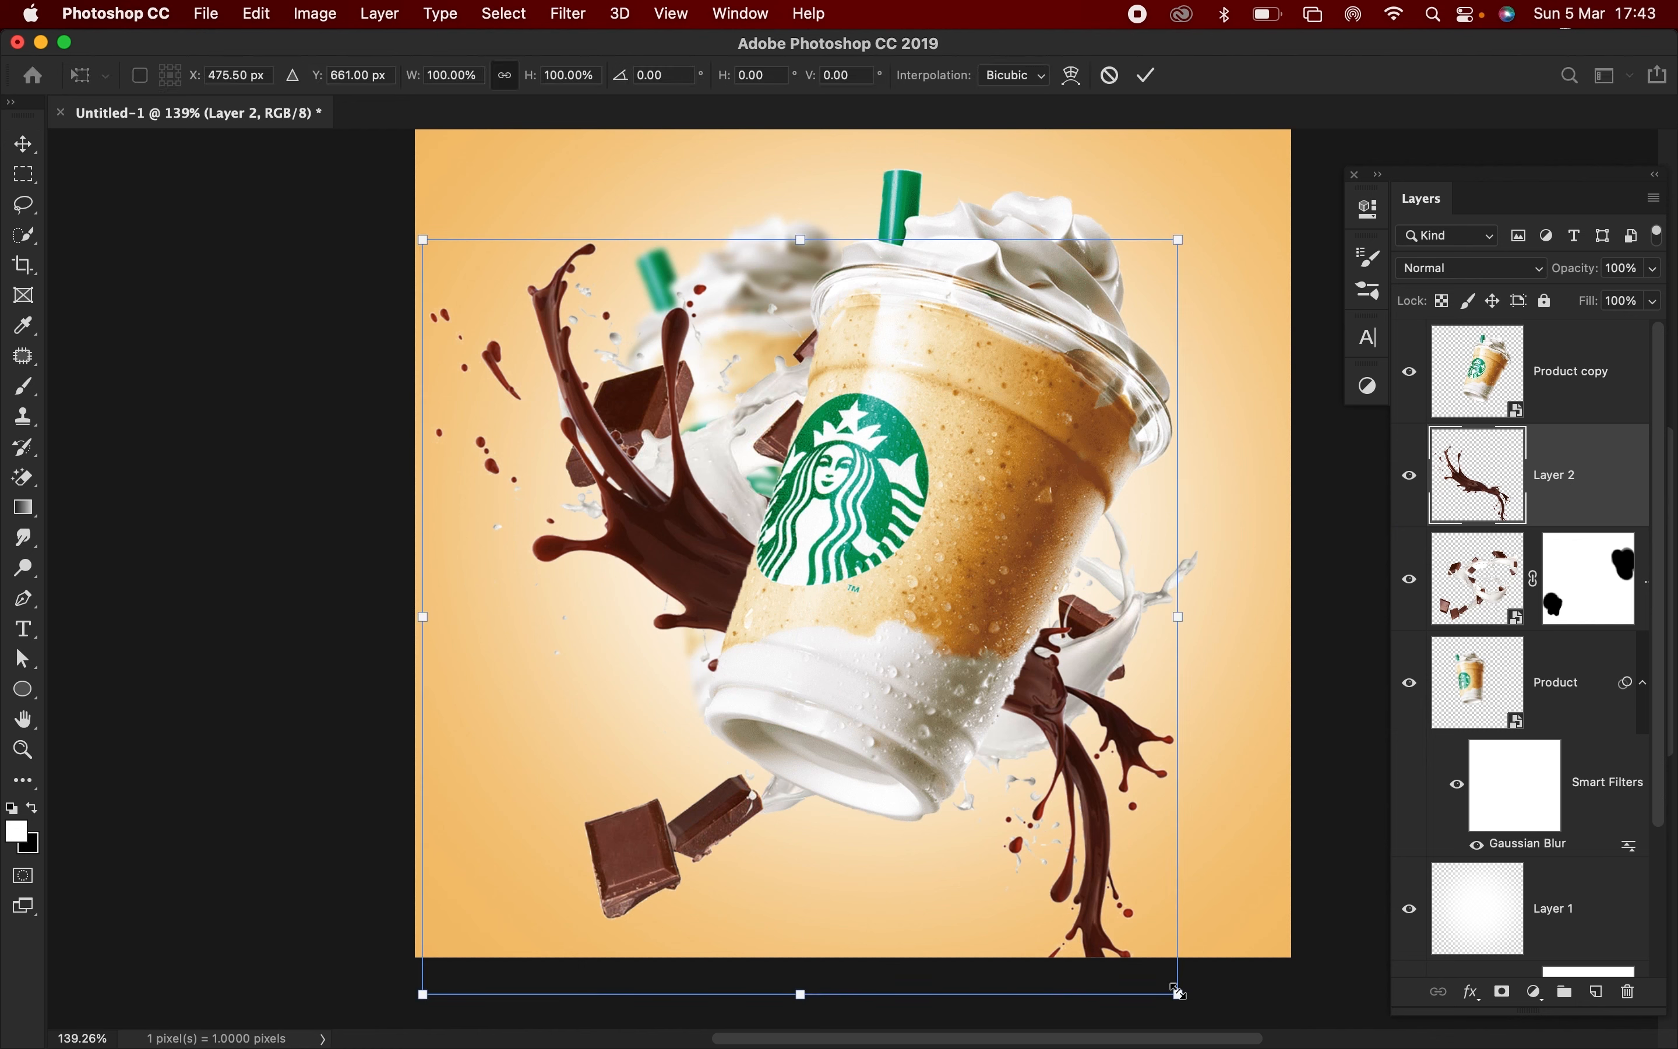
pyautogui.moveTo(1177, 987); pyautogui.dragTo(1050, 860)
pyautogui.moveTo(719, 536); pyautogui.dragTo(868, 532)
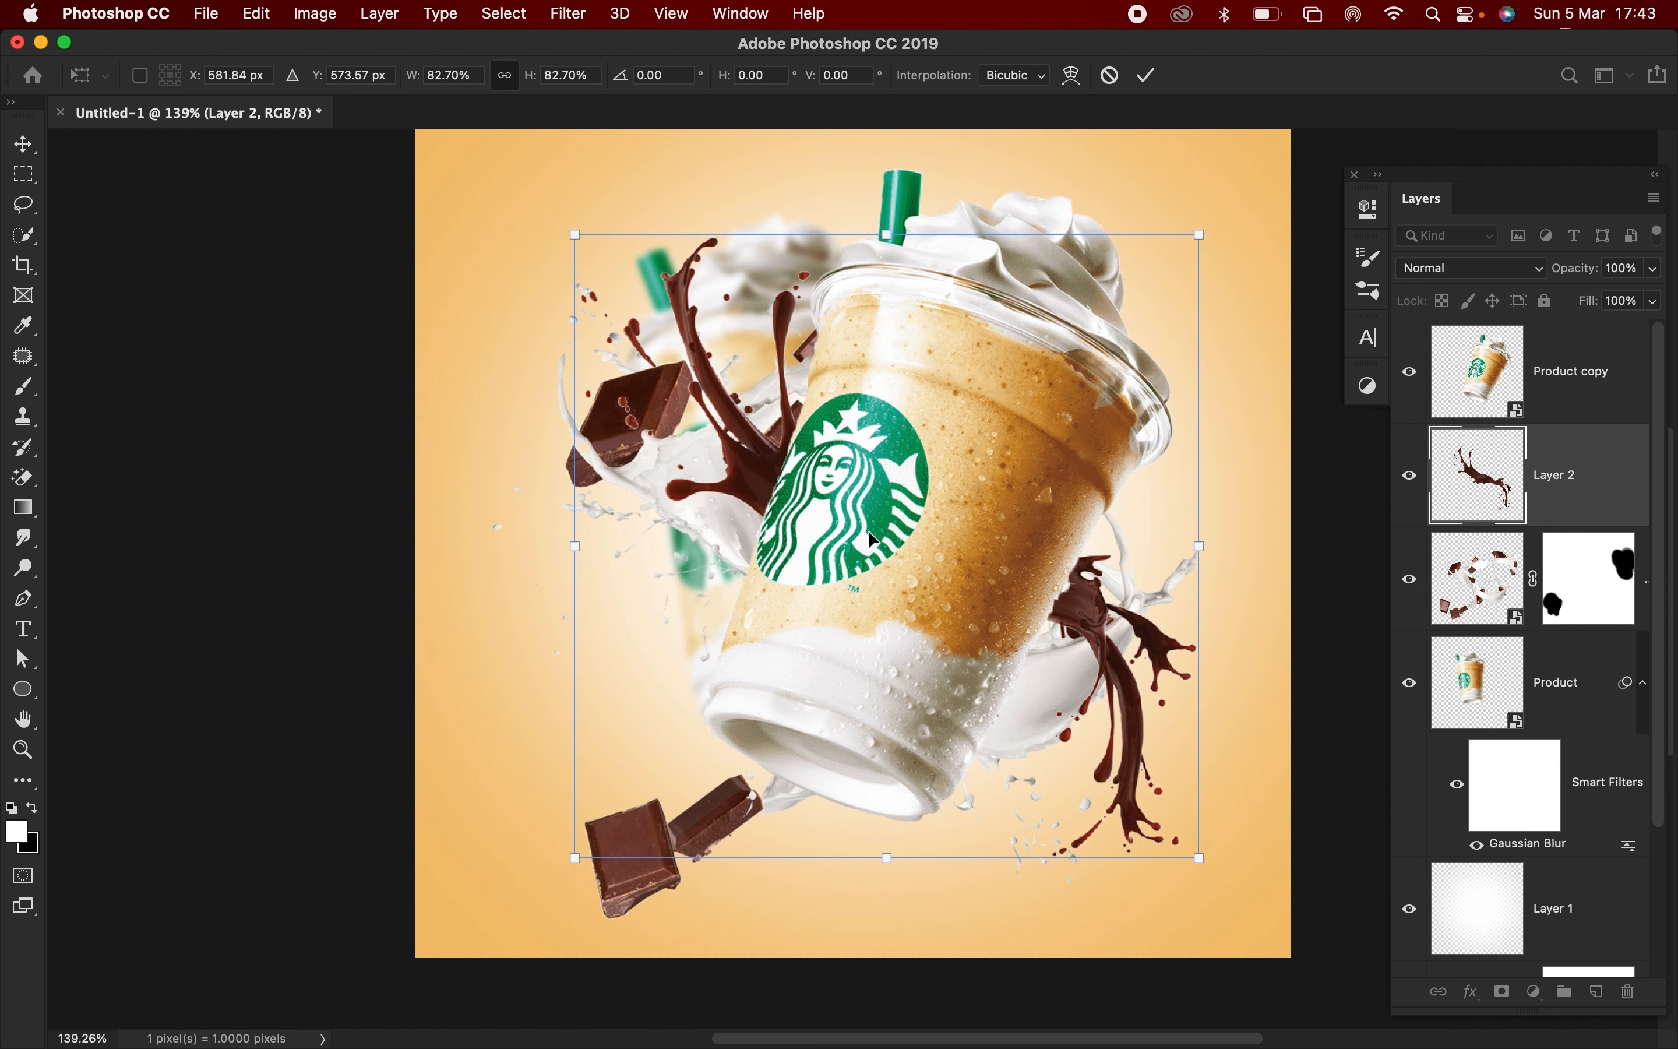
pyautogui.press('Return')
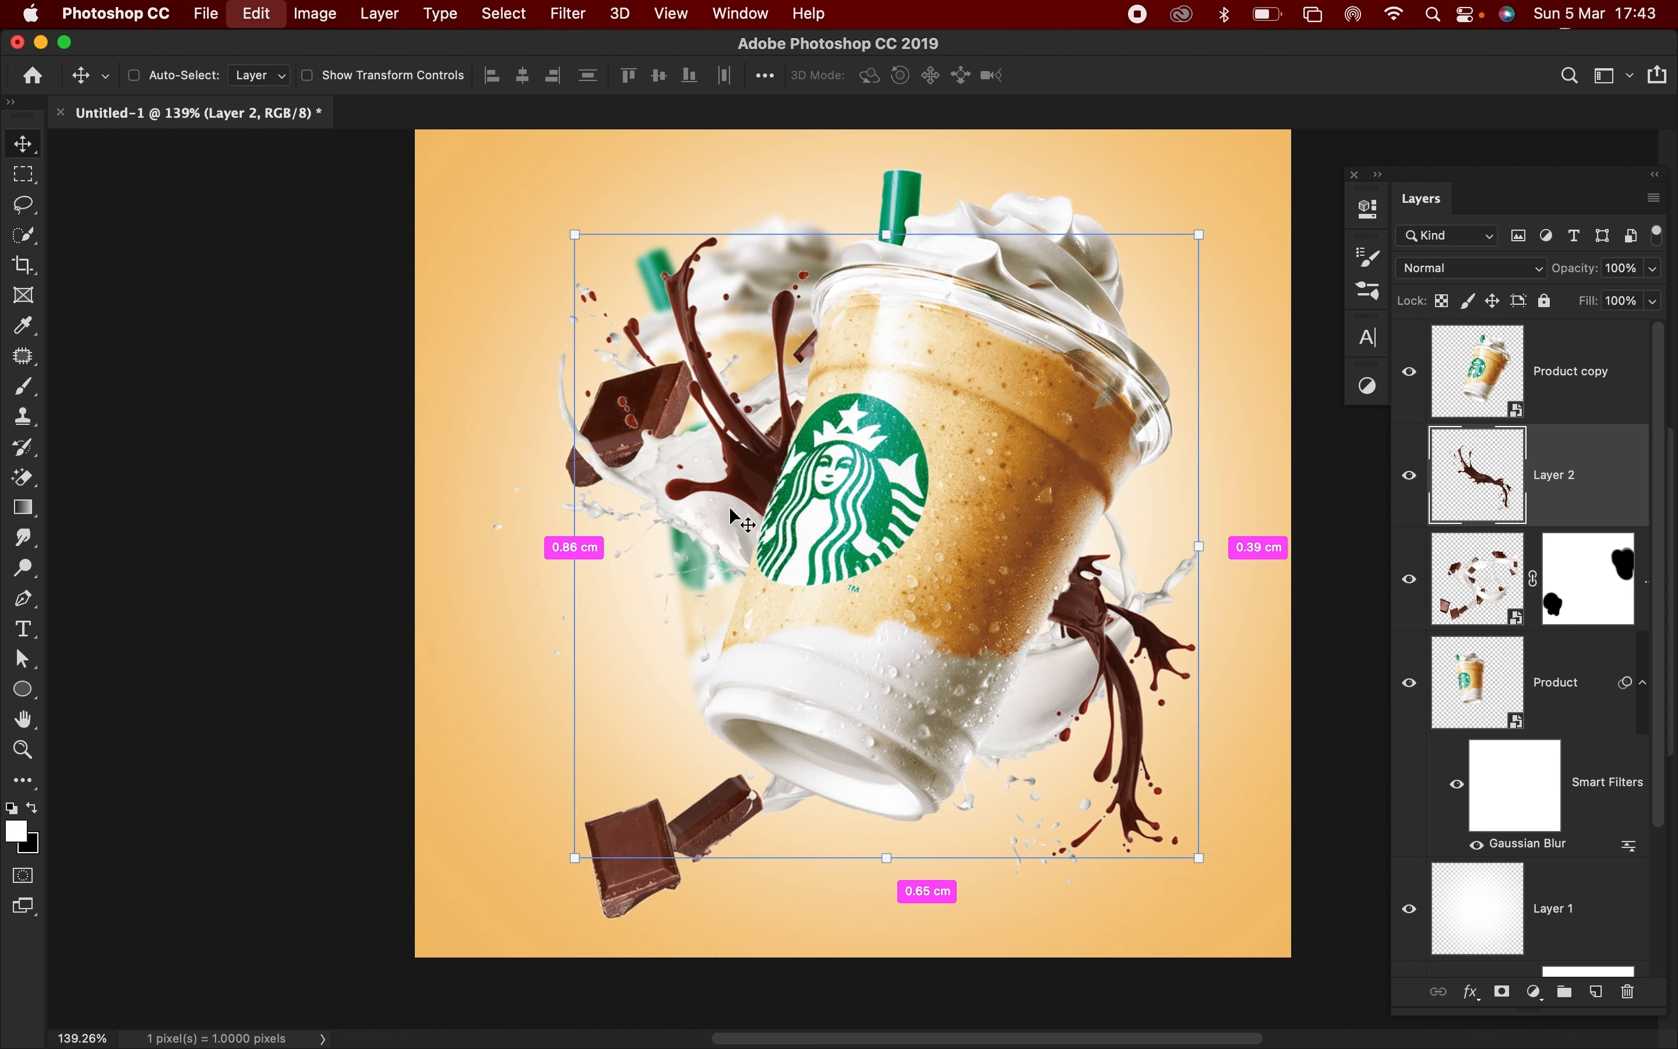
pyautogui.press('super+t')
pyautogui.press('Return')
# - Duplicate the chocolate splash, rotate the copy counter-clockwise, and move it to the lower left behind the front cup
pyautogui.press('super+j')
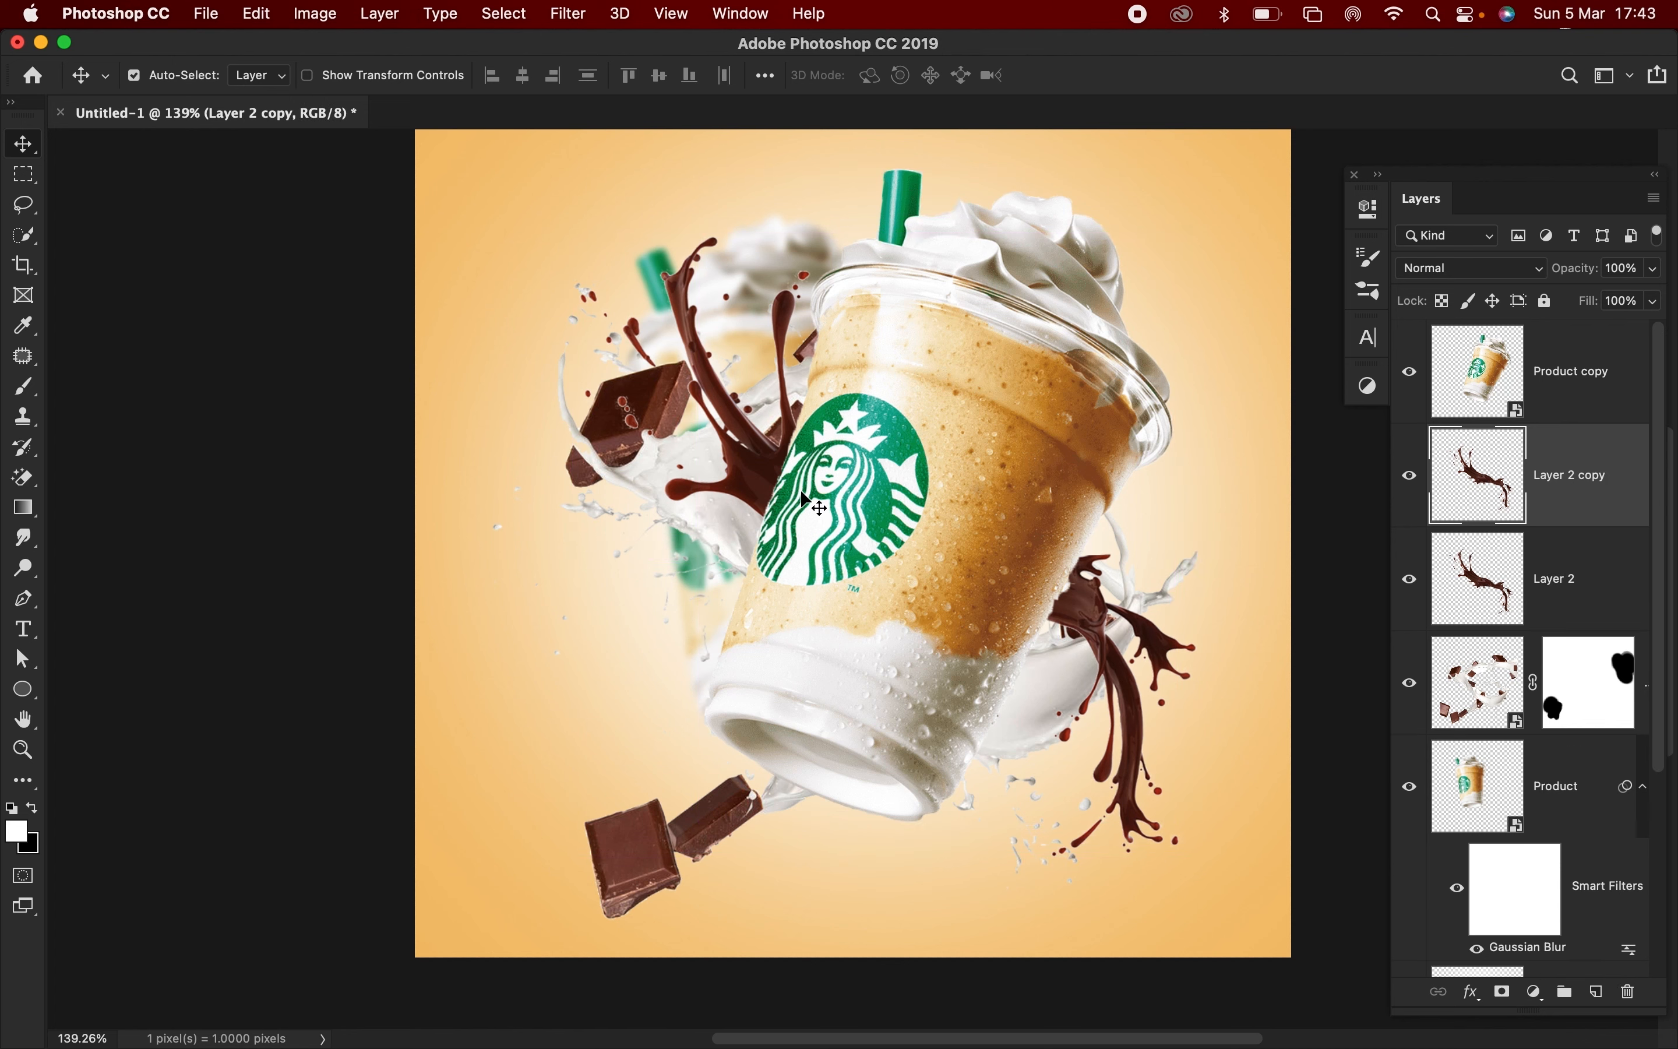
pyautogui.press('super+t')
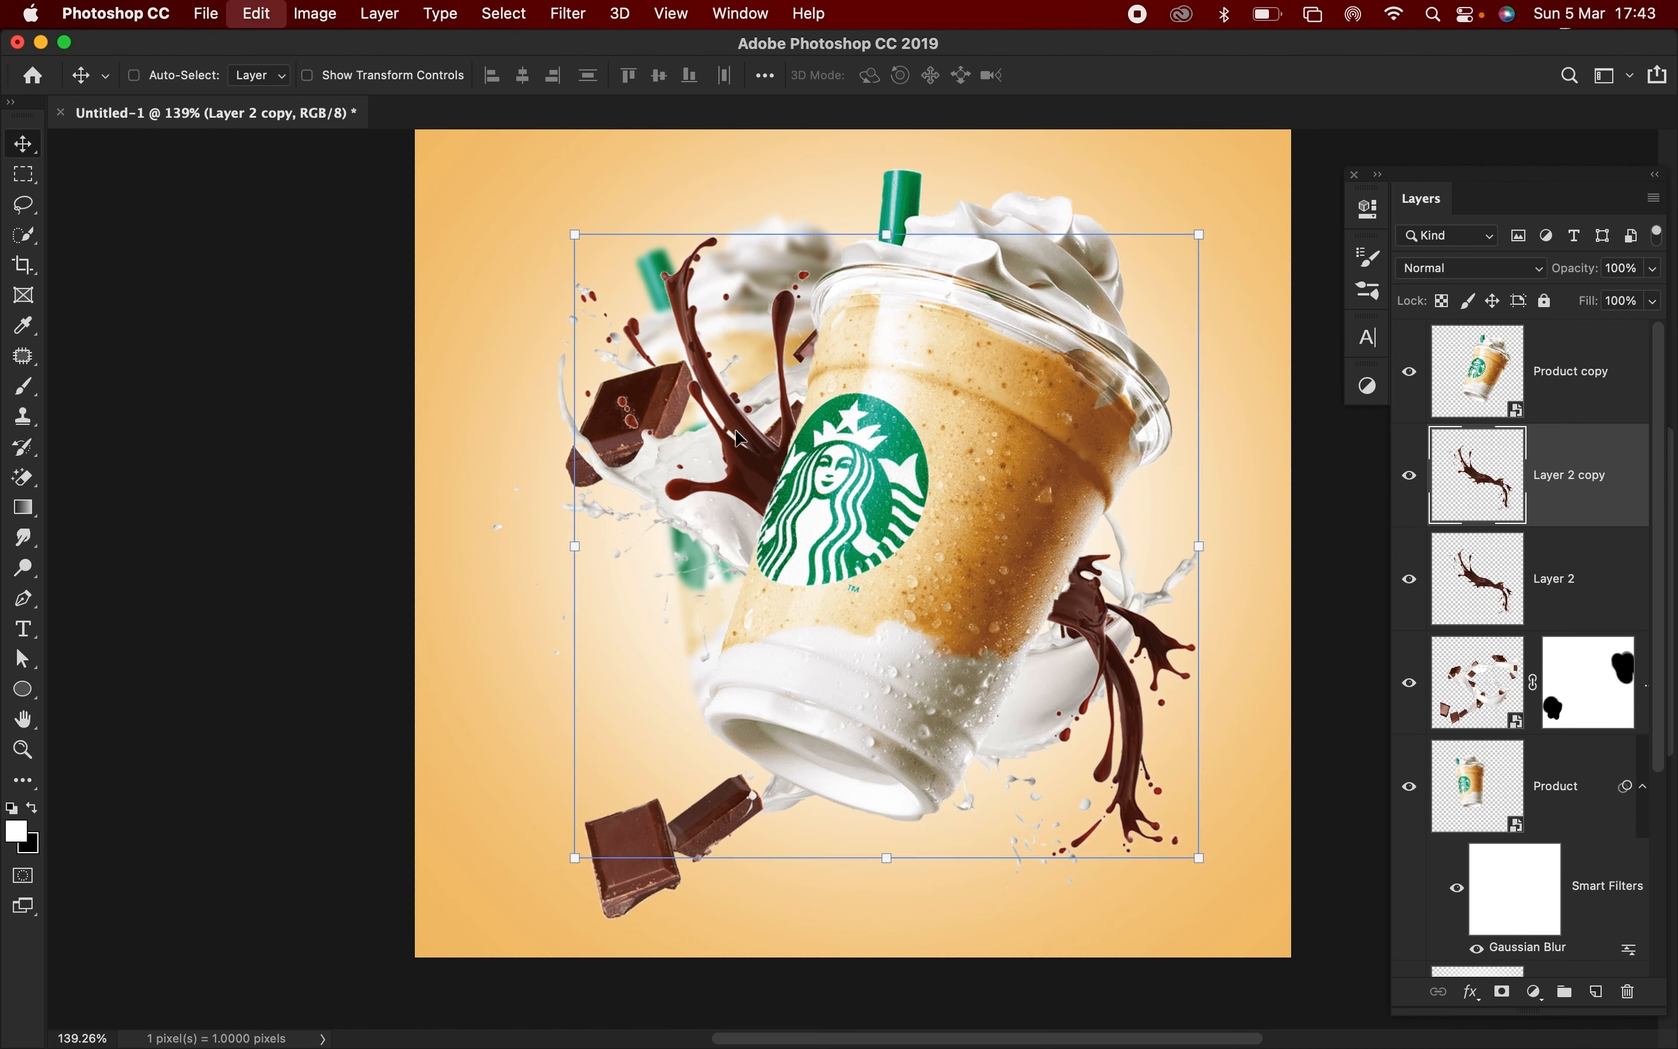
pyautogui.moveTo(505, 444); pyautogui.dragTo(610, 775)
pyautogui.moveTo(663, 616); pyautogui.dragTo(612, 667)
pyautogui.press('Return')
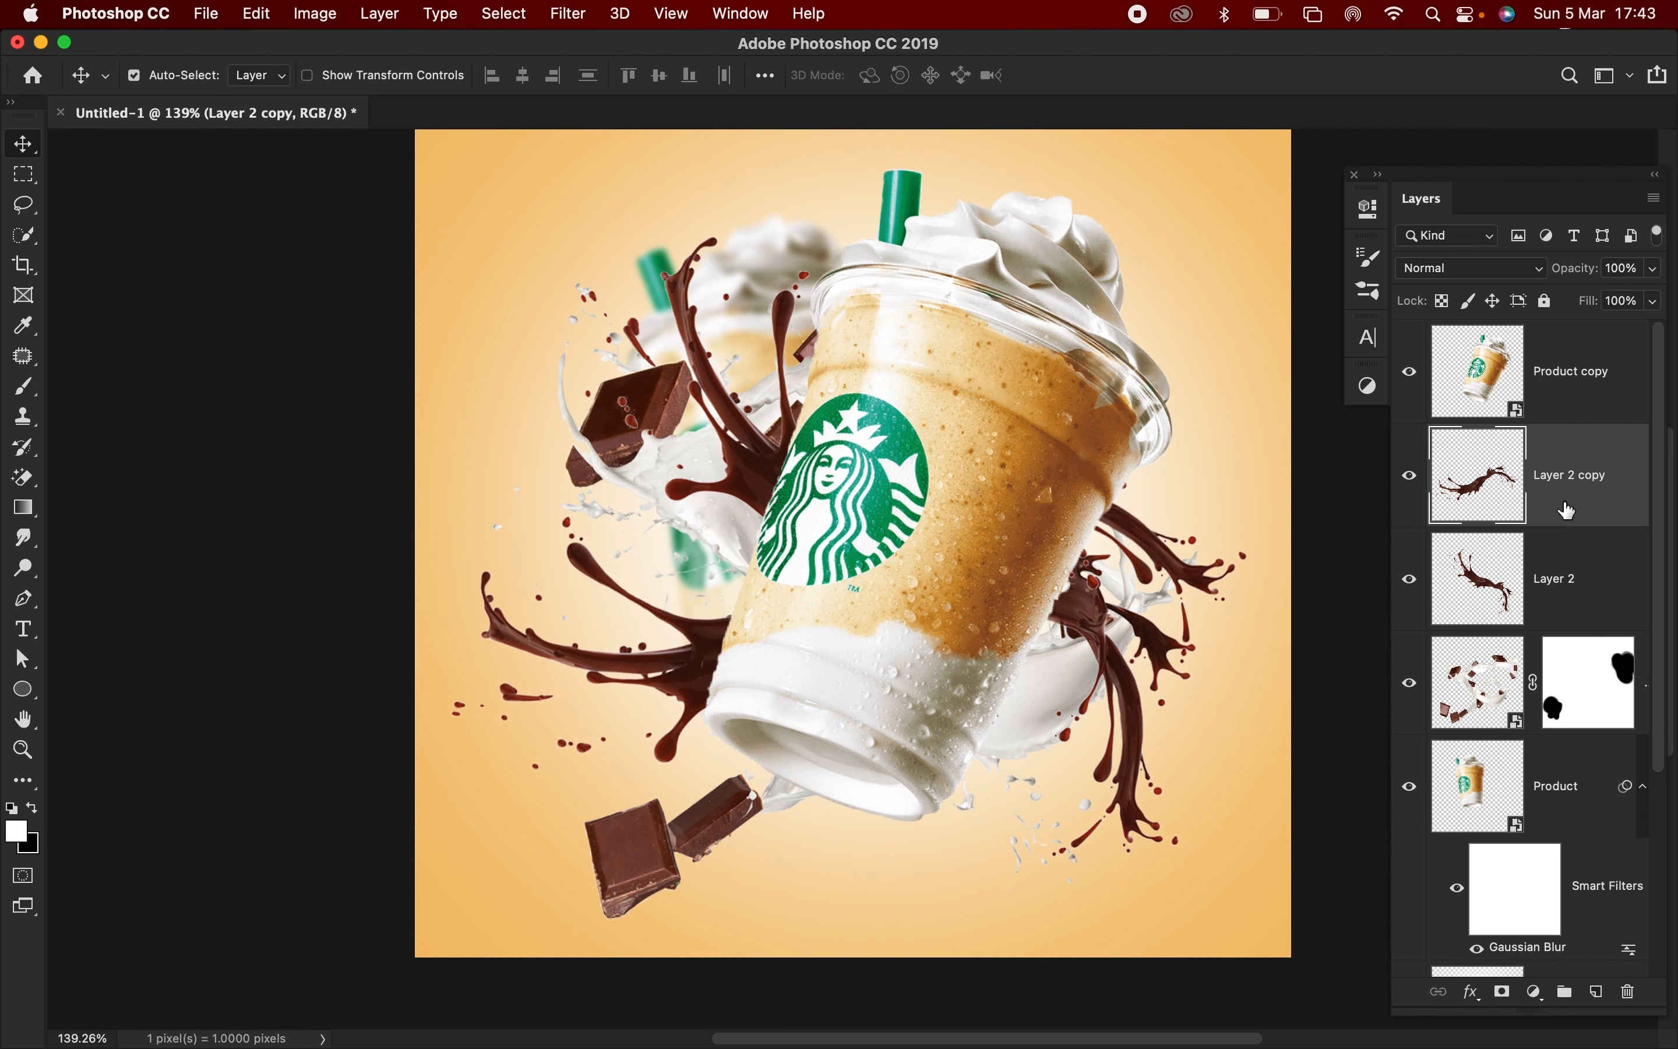
# - Mask the splash copy and brush out its part emerging to the right of the front cup
pyautogui.click(1502, 993)
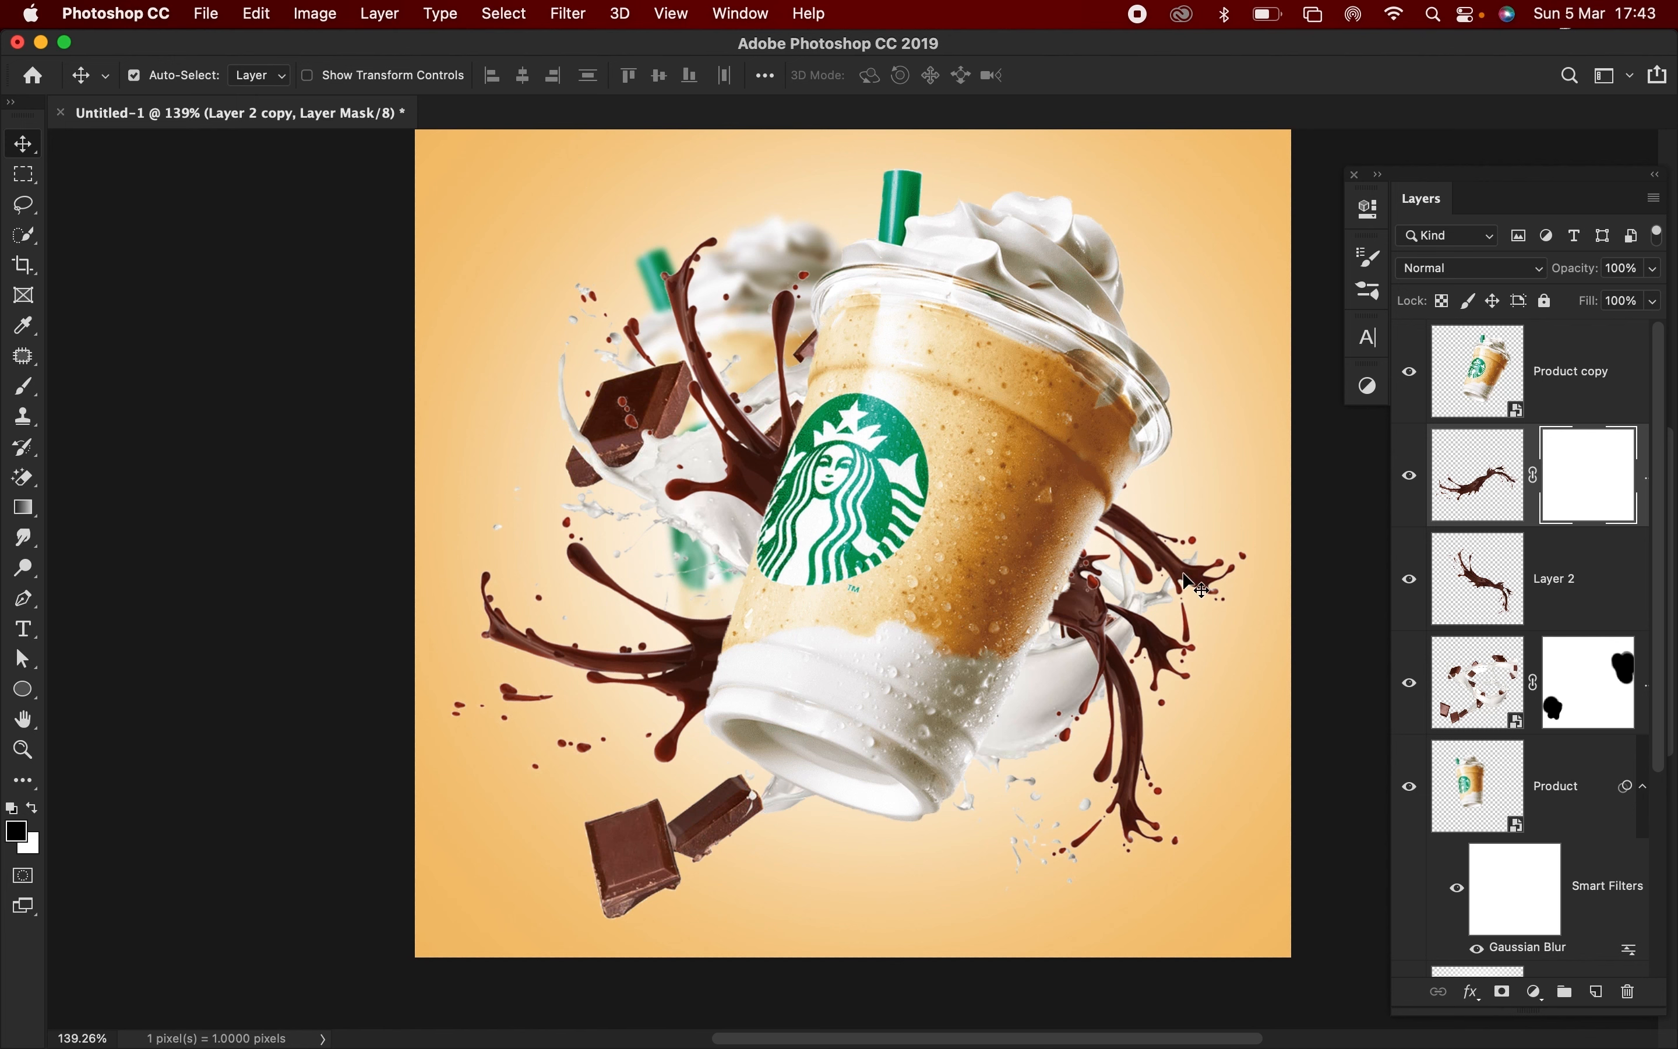
pyautogui.press('b')
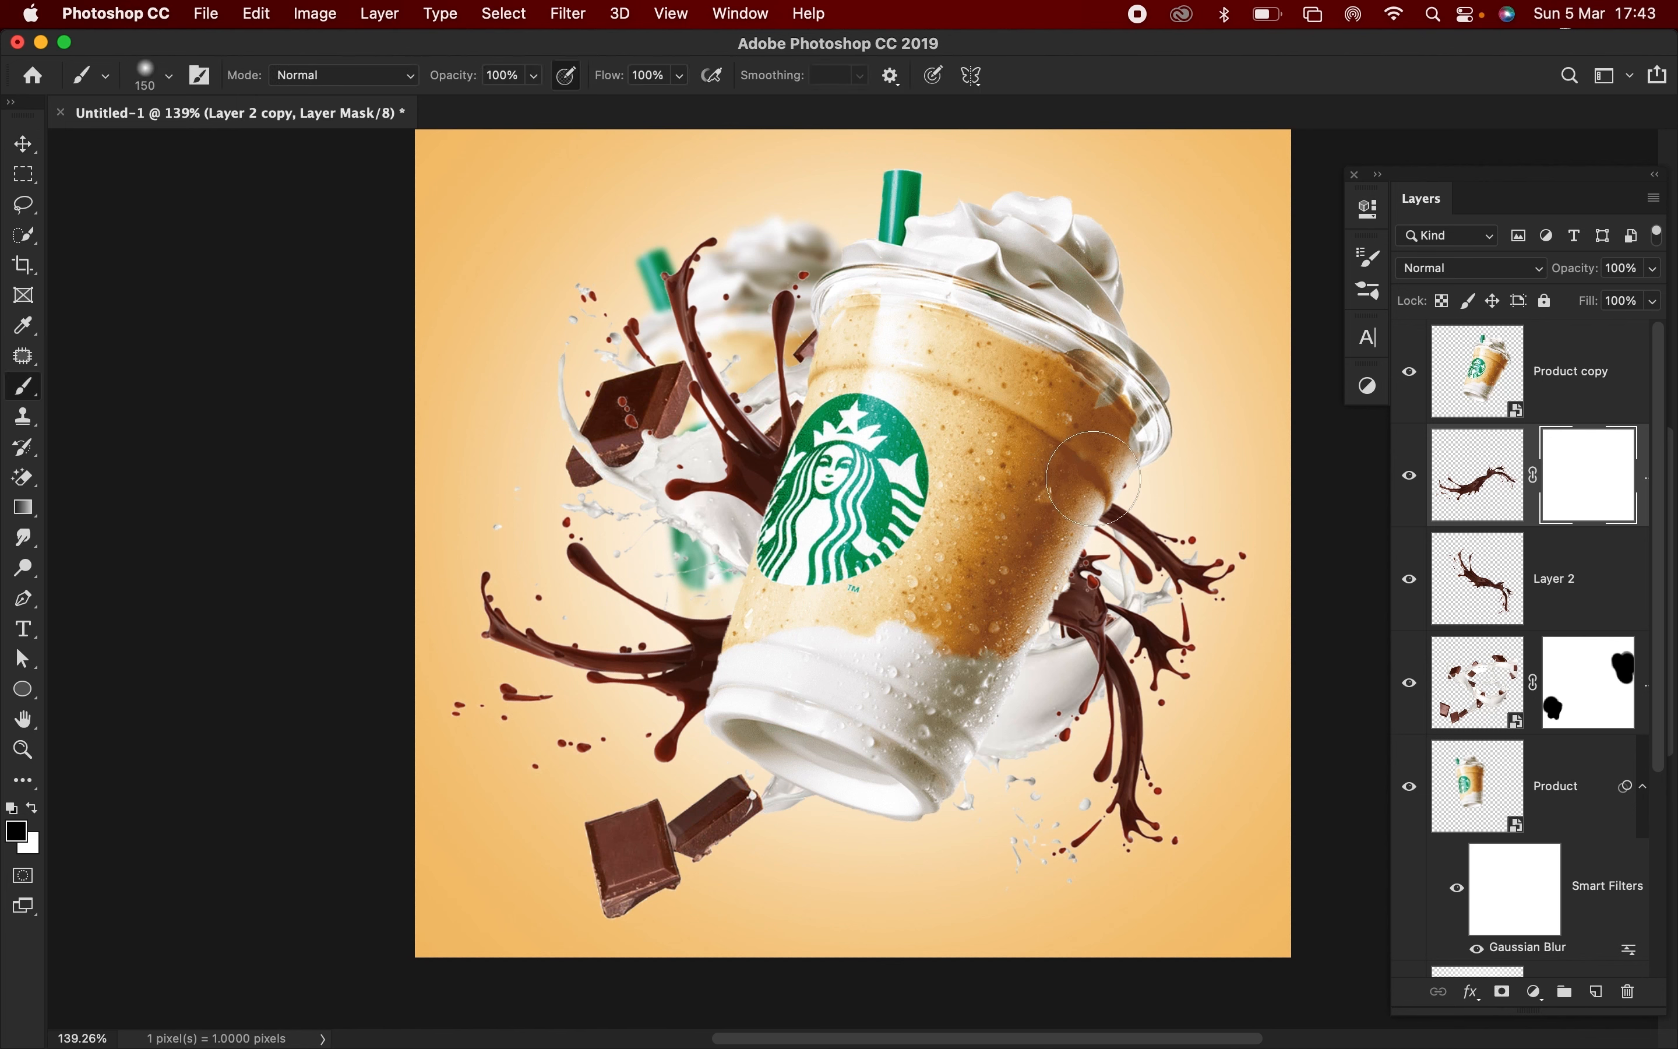
pyautogui.moveTo(1093, 478)
pyautogui.mouseDown()
pyautogui.moveTo(1142, 515)
pyautogui.moveTo(1179, 619)
pyautogui.moveTo(1173, 676)
pyautogui.moveTo(1264, 658)
pyautogui.moveTo(1153, 417)
pyautogui.moveTo(1062, 485)
pyautogui.mouseUp()
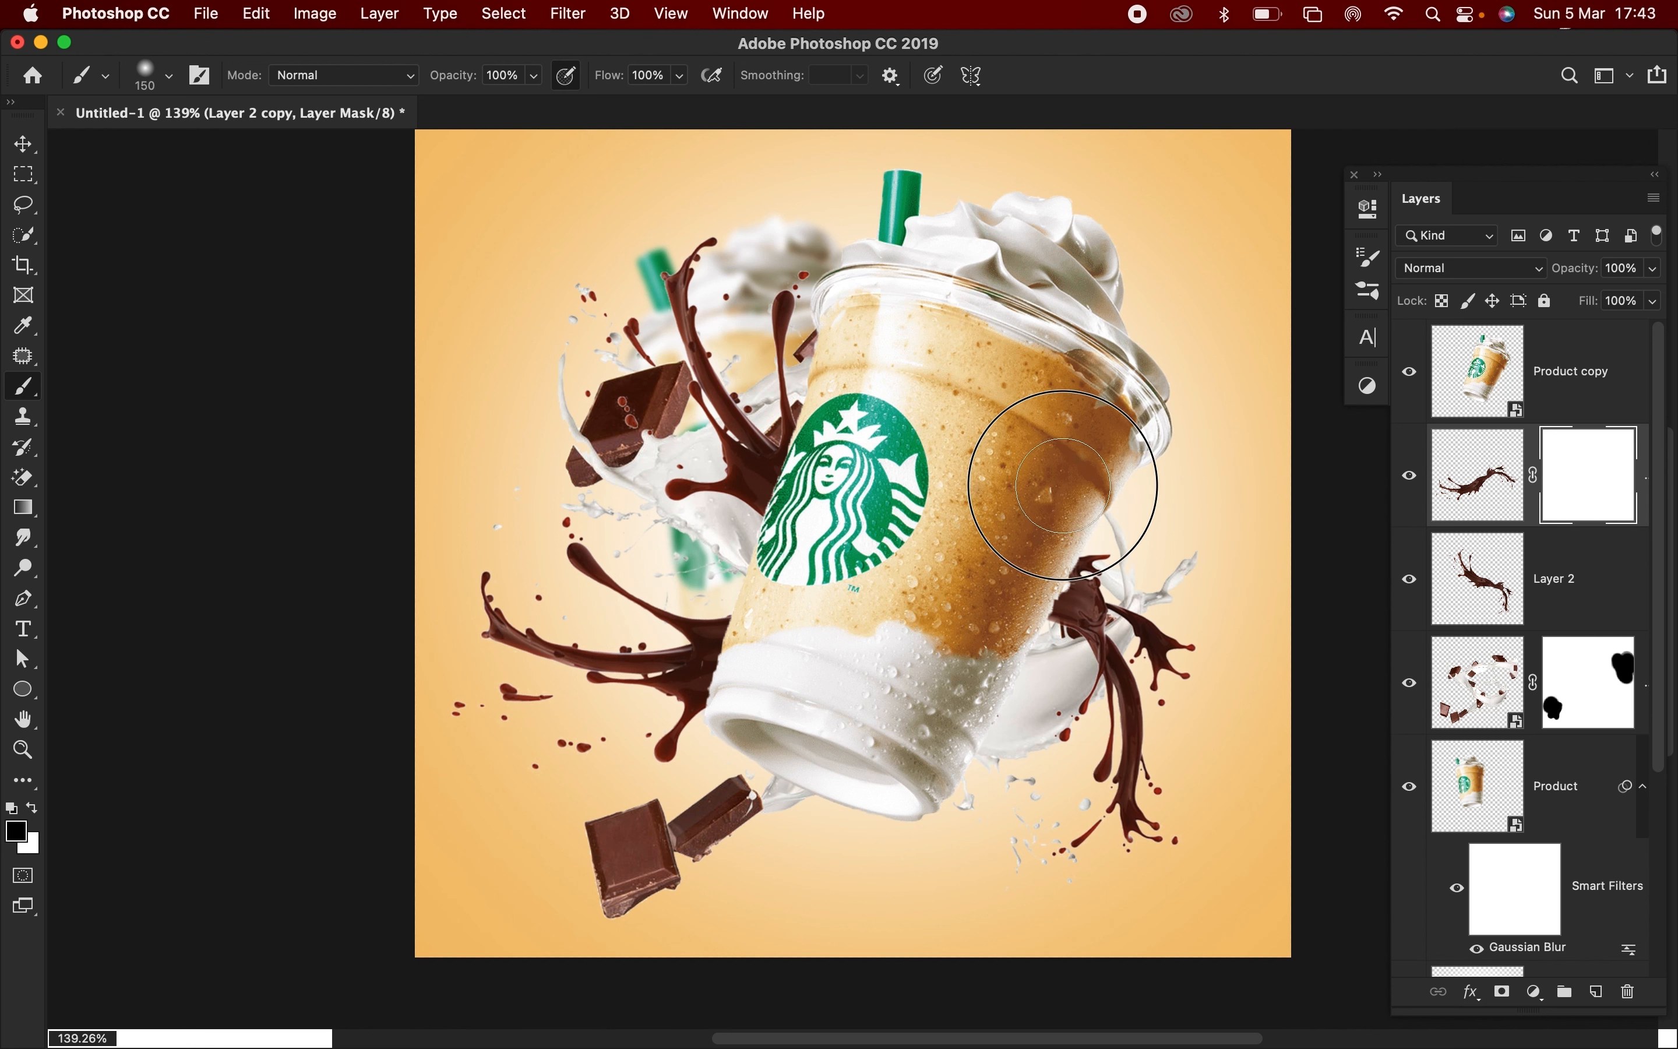
# - Shift the splash copy slightly down and to the right, and raise the original chocolate splash slightly
pyautogui.press('v')
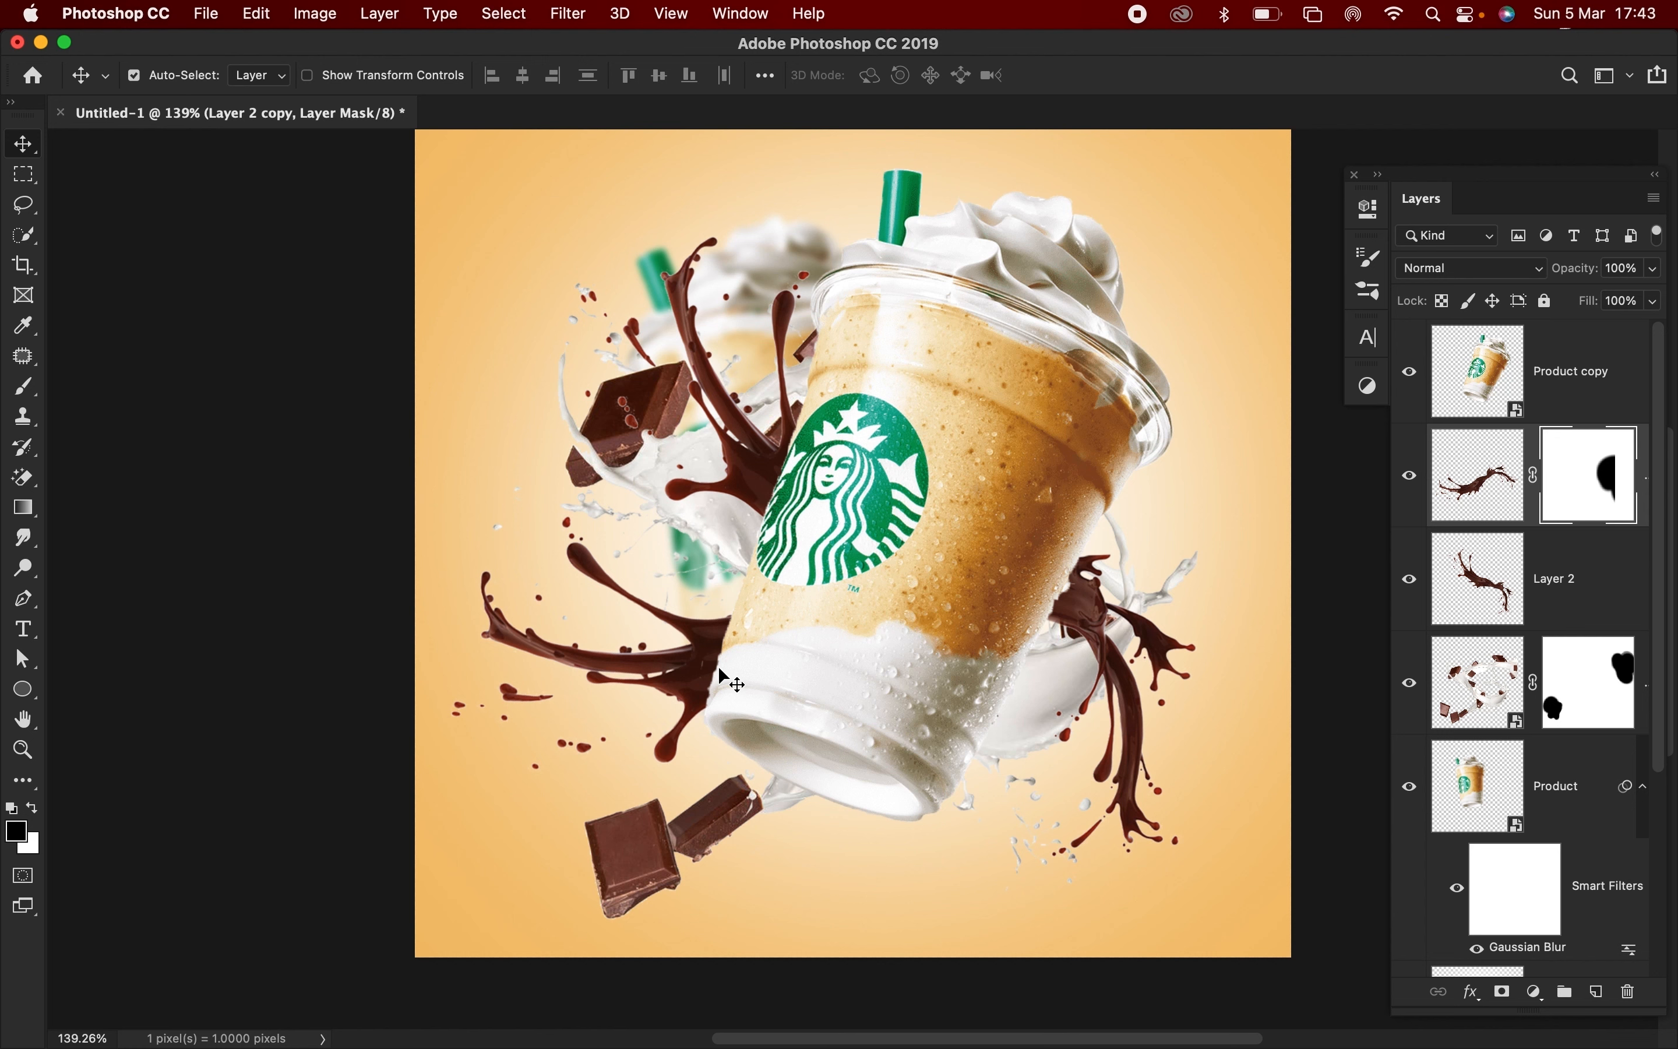
pyautogui.moveTo(647, 653); pyautogui.dragTo(670, 683)
pyautogui.moveTo(745, 444); pyautogui.dragTo(745, 404)
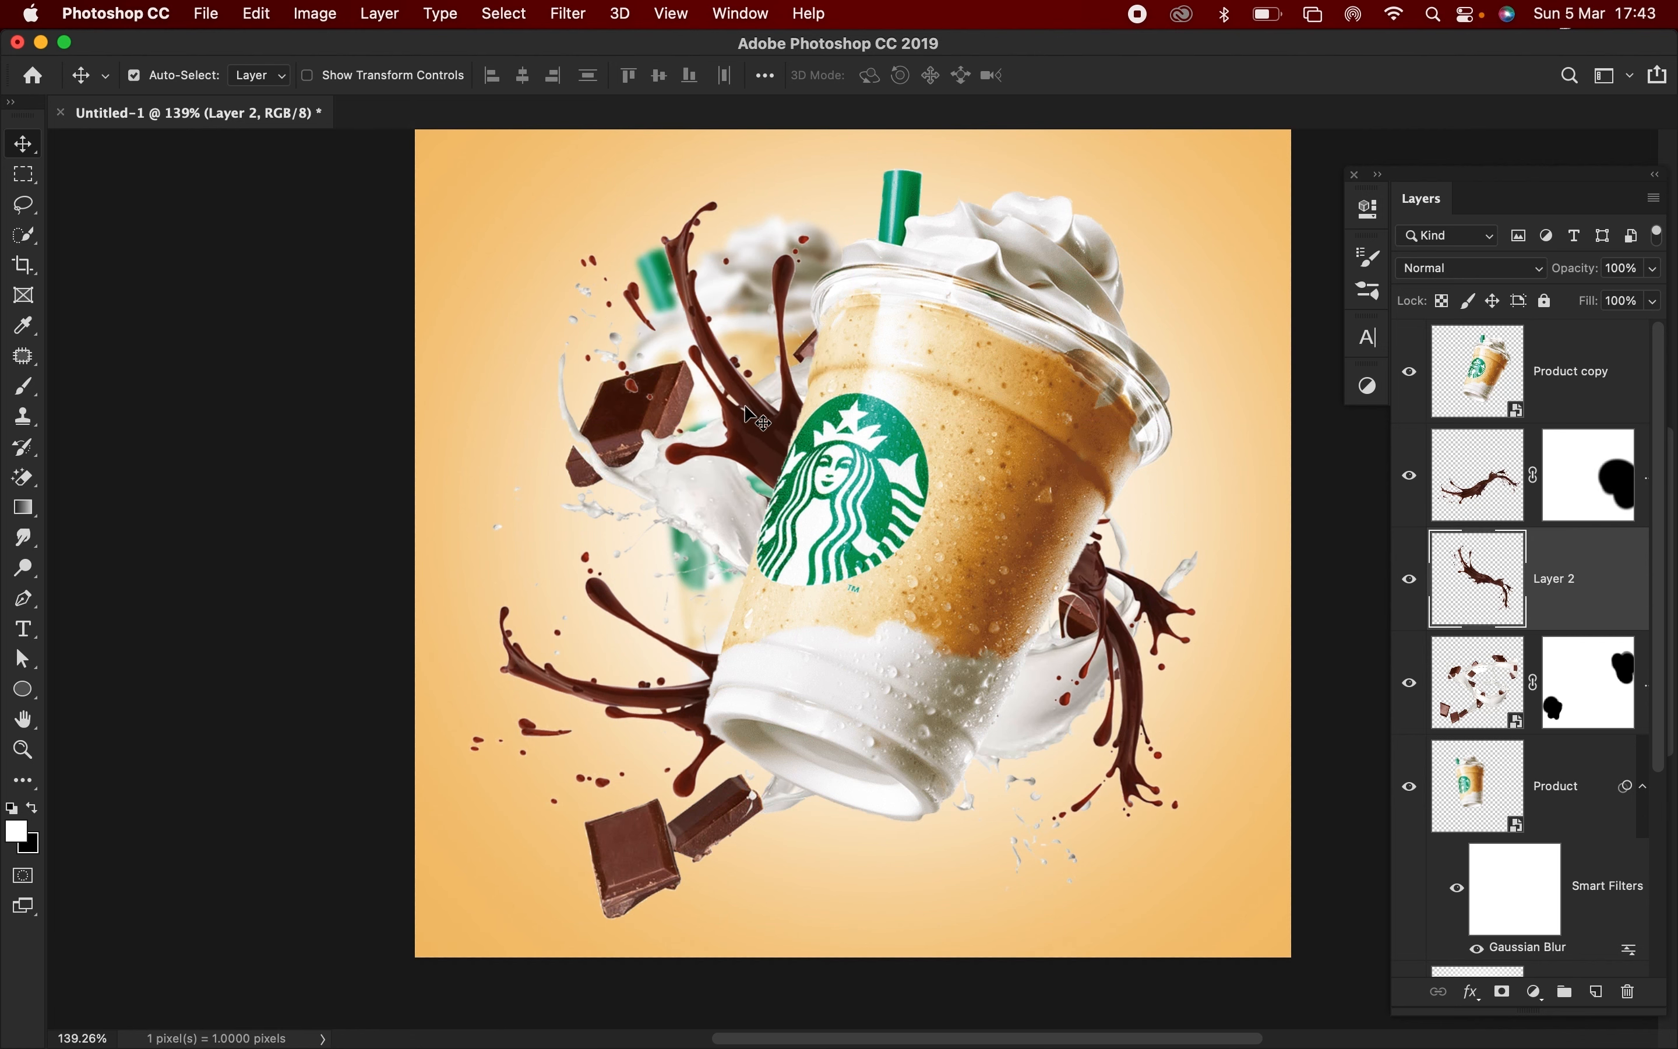
# - Place the choco peace image from Finder at 43.20% and move its layer above the front cup
pyautogui.press('super+Tab')
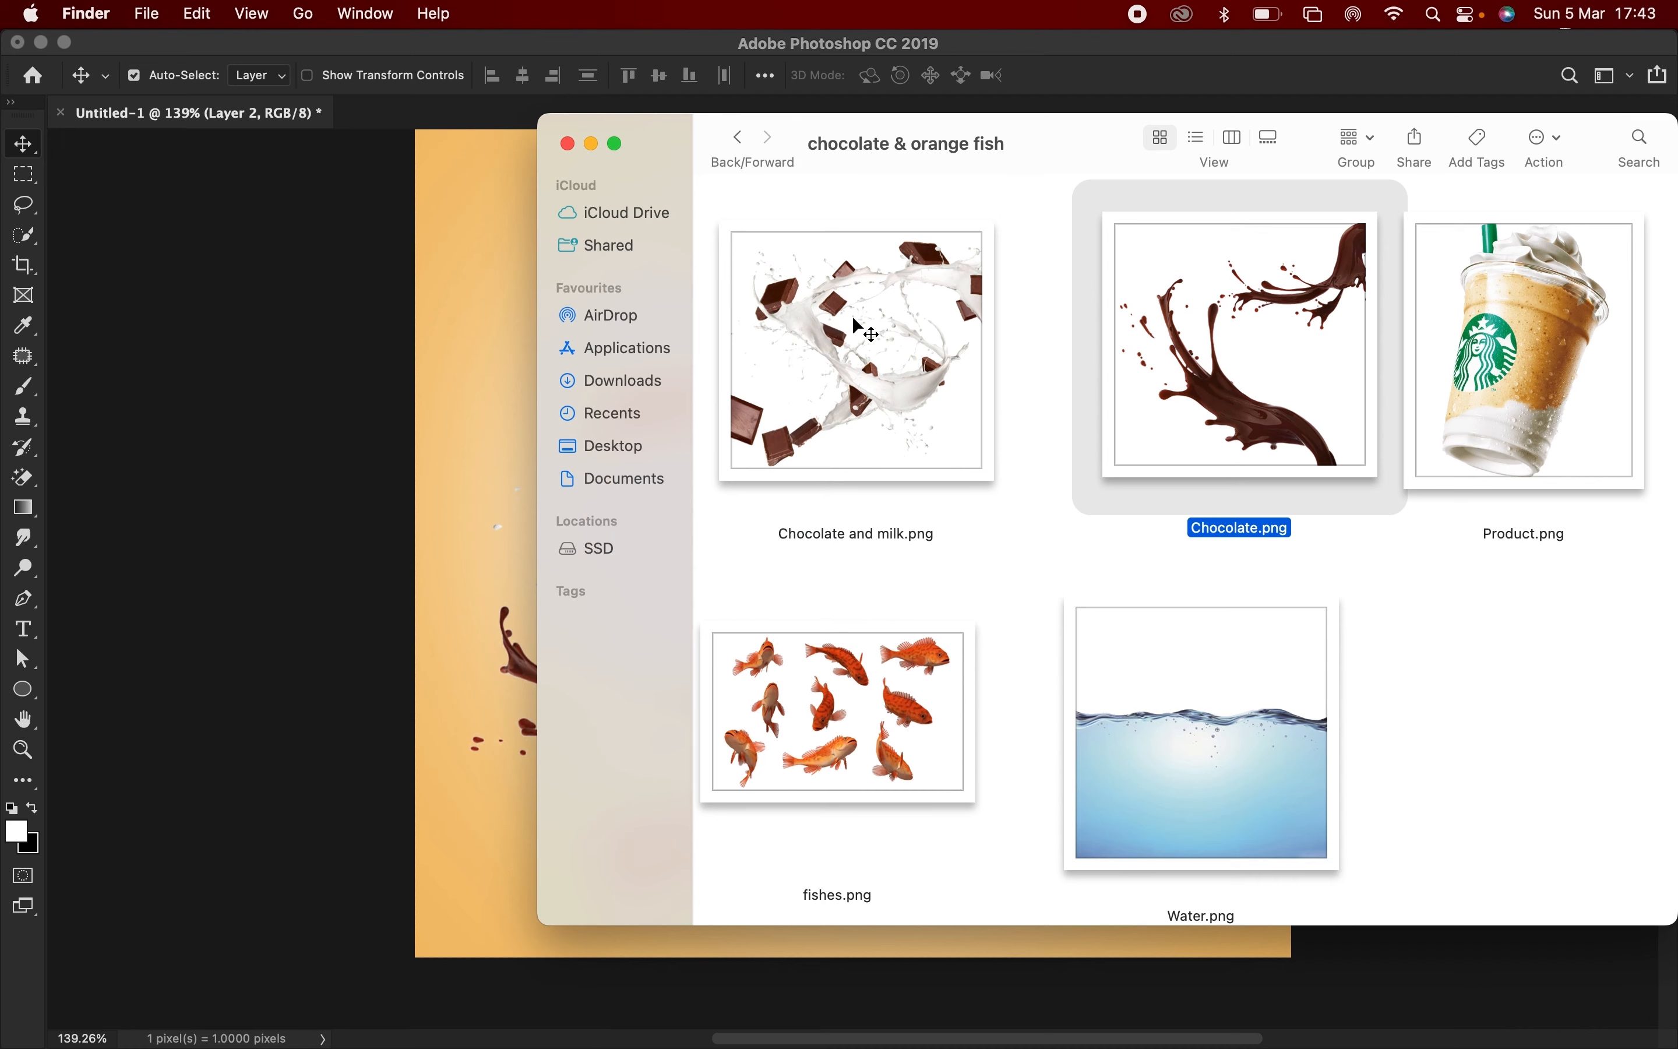
pyautogui.click(860, 329)
pyautogui.moveTo(936, 375); pyautogui.dragTo(477, 285)
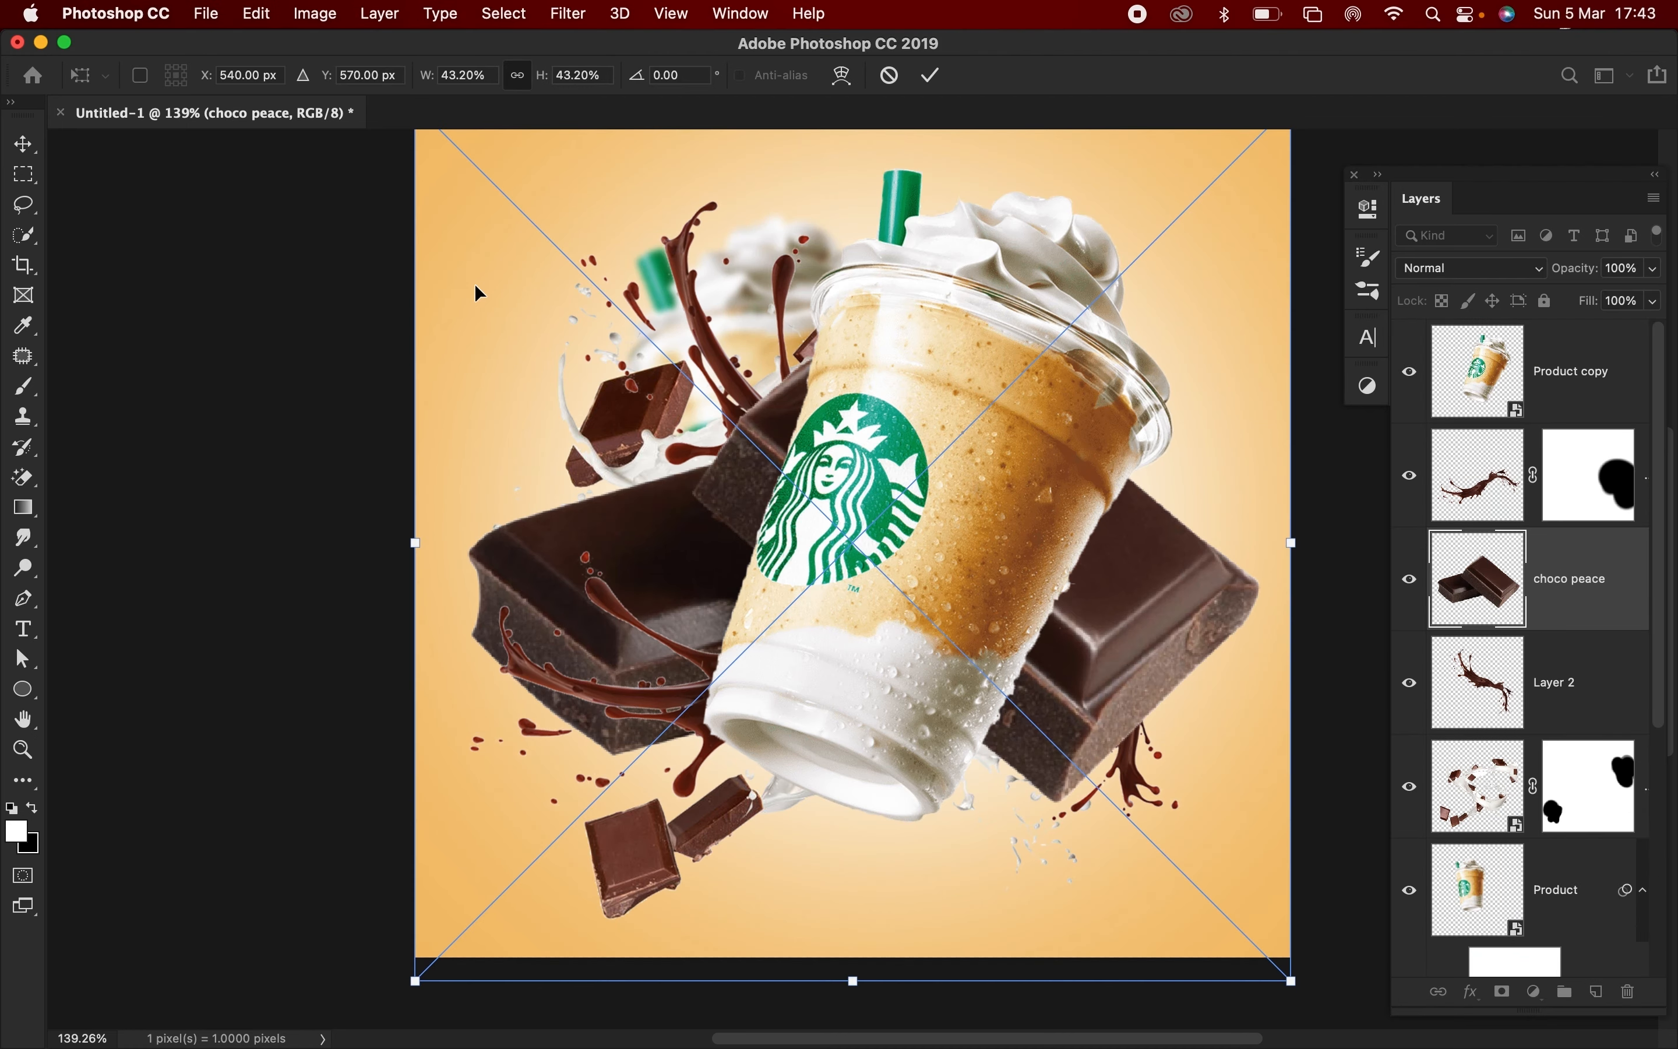
pyautogui.press('Return')
pyautogui.moveTo(1554, 580); pyautogui.dragTo(1554, 326)
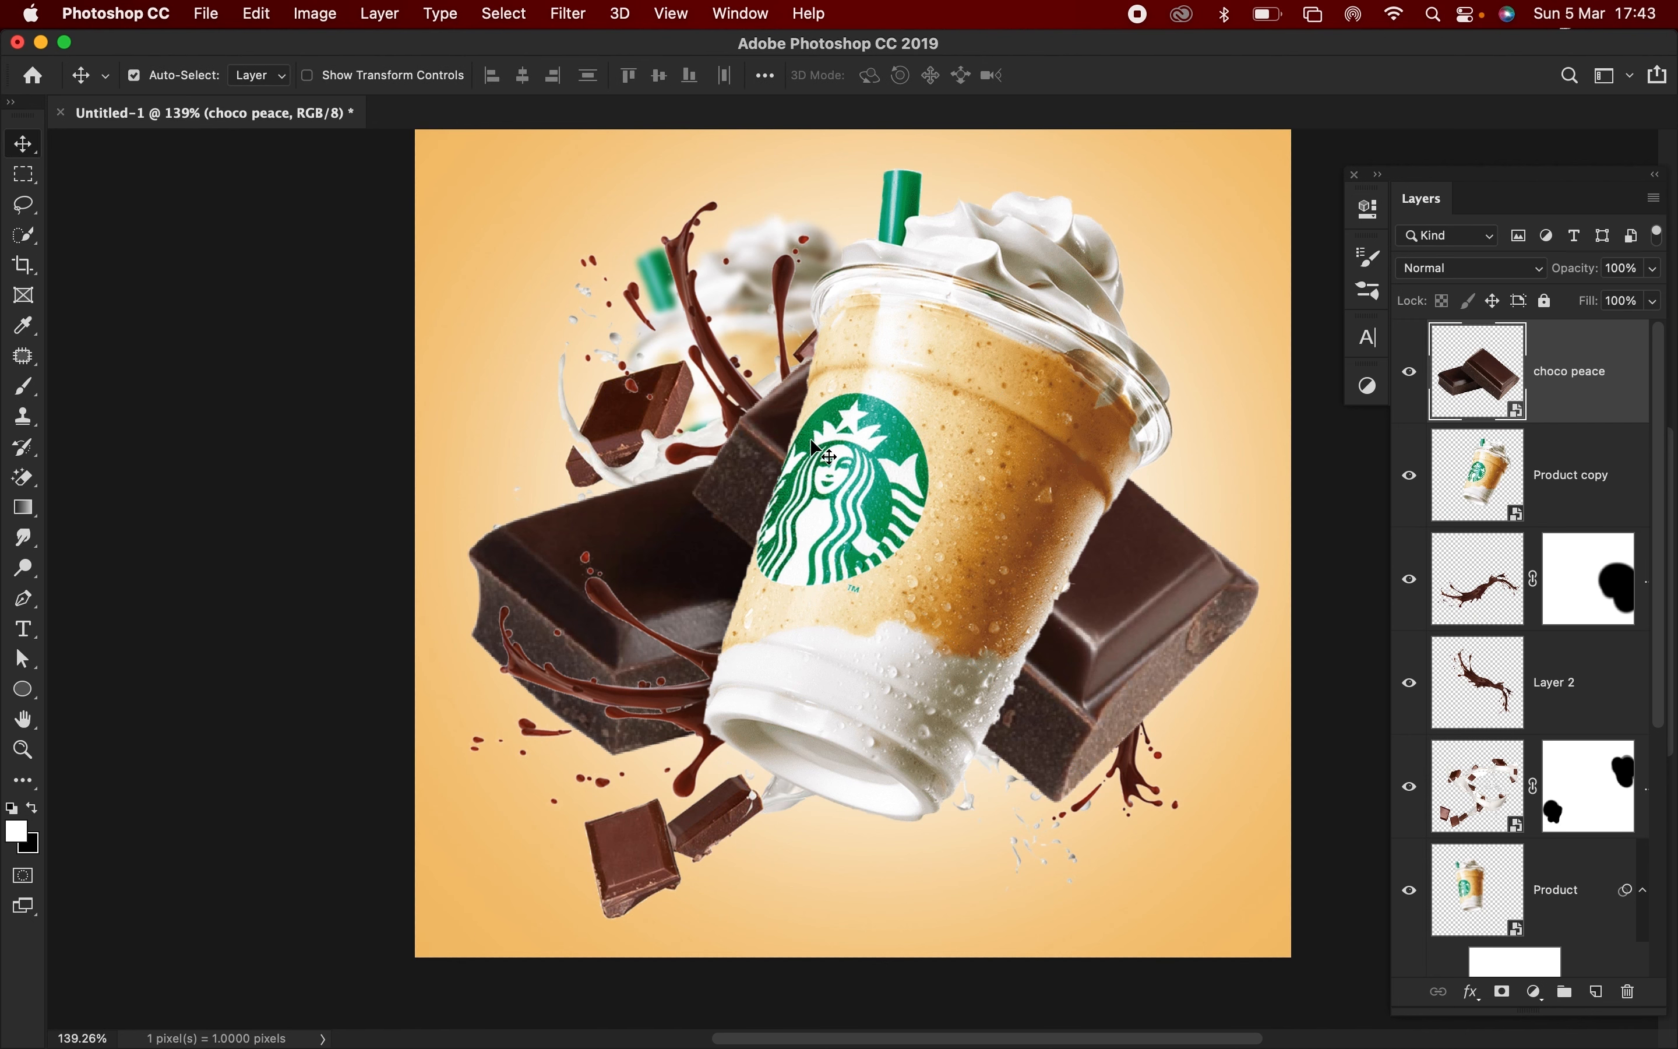
# - Outline the front chocolate piece with the Polygonal Lasso and mask the choco peace layer to that selection
pyautogui.click(25, 205)
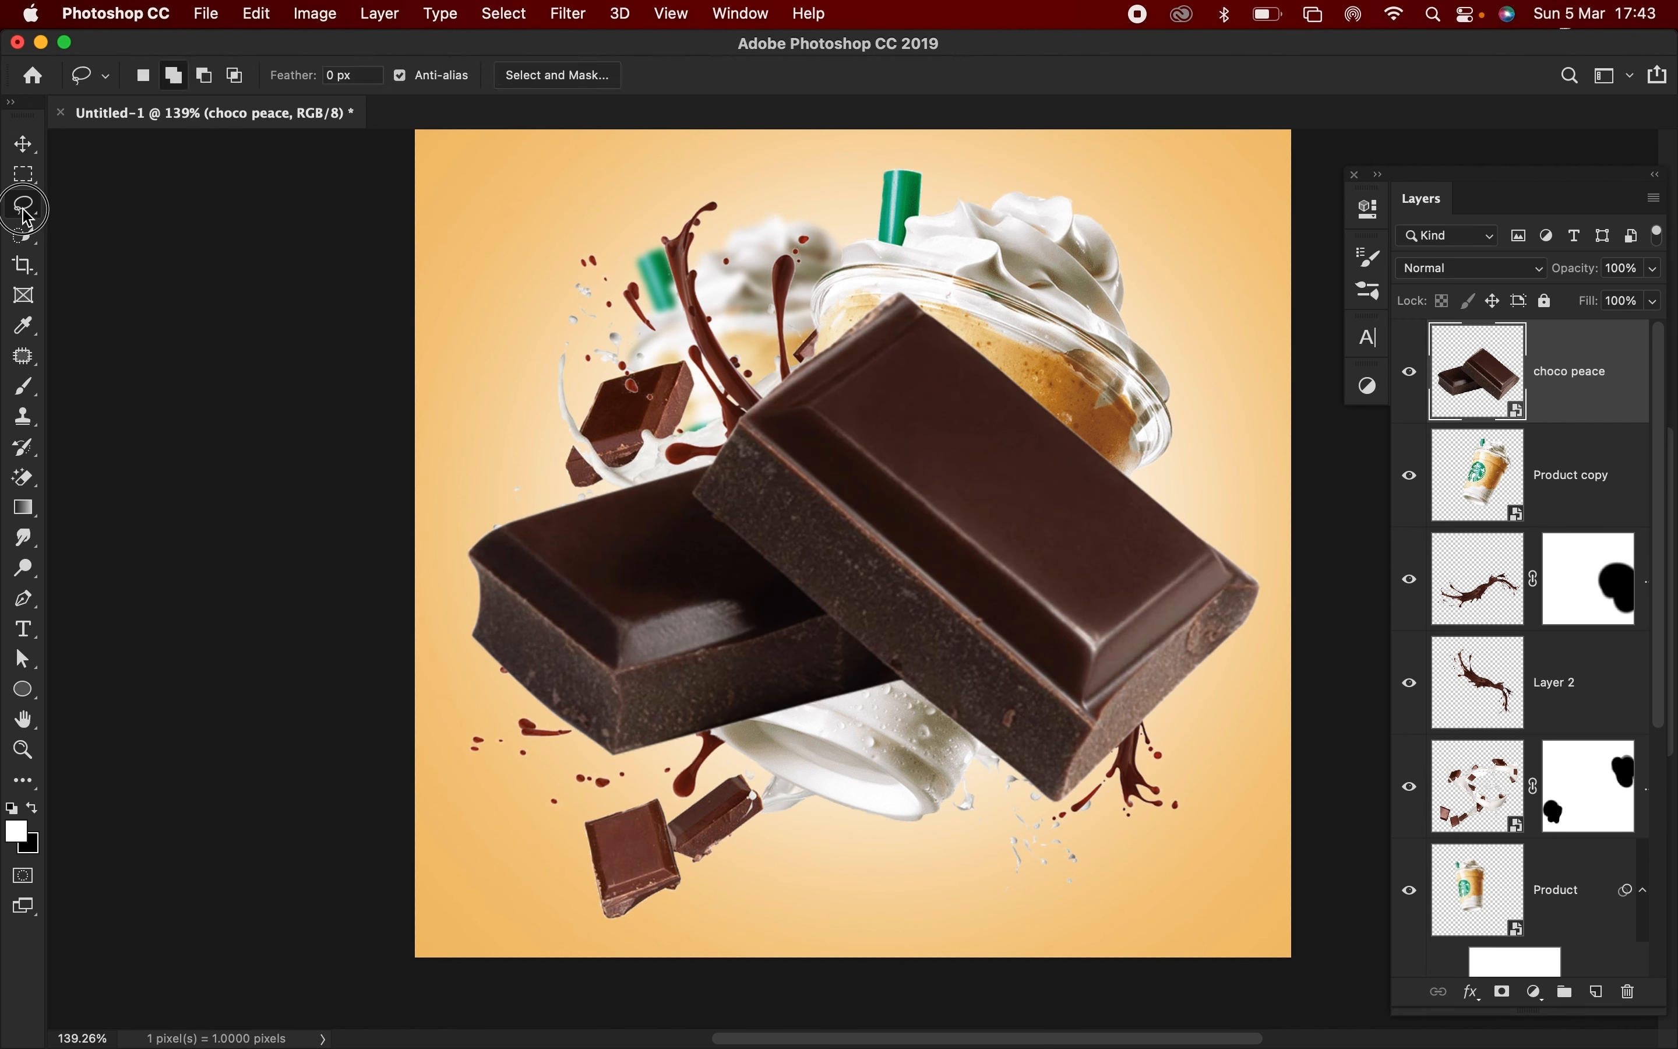
pyautogui.moveTo(26, 208); pyautogui.dragTo(98, 216)
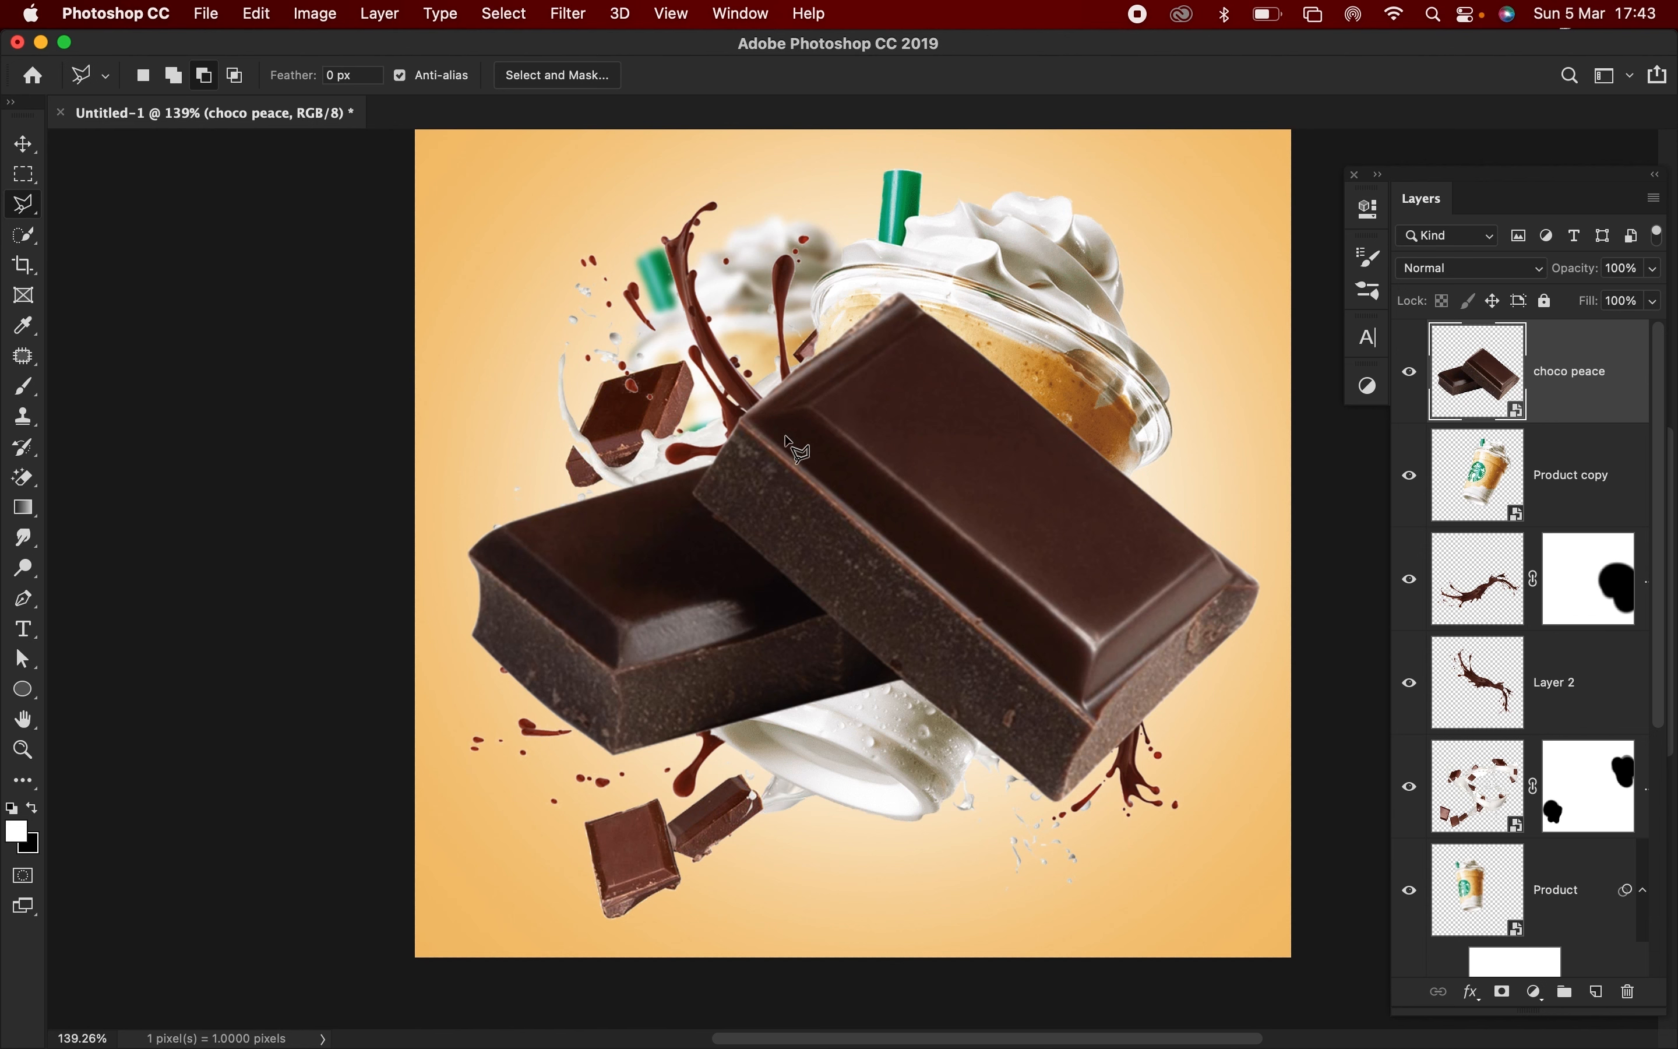
pyautogui.click(696, 498)
pyautogui.click(1072, 837)
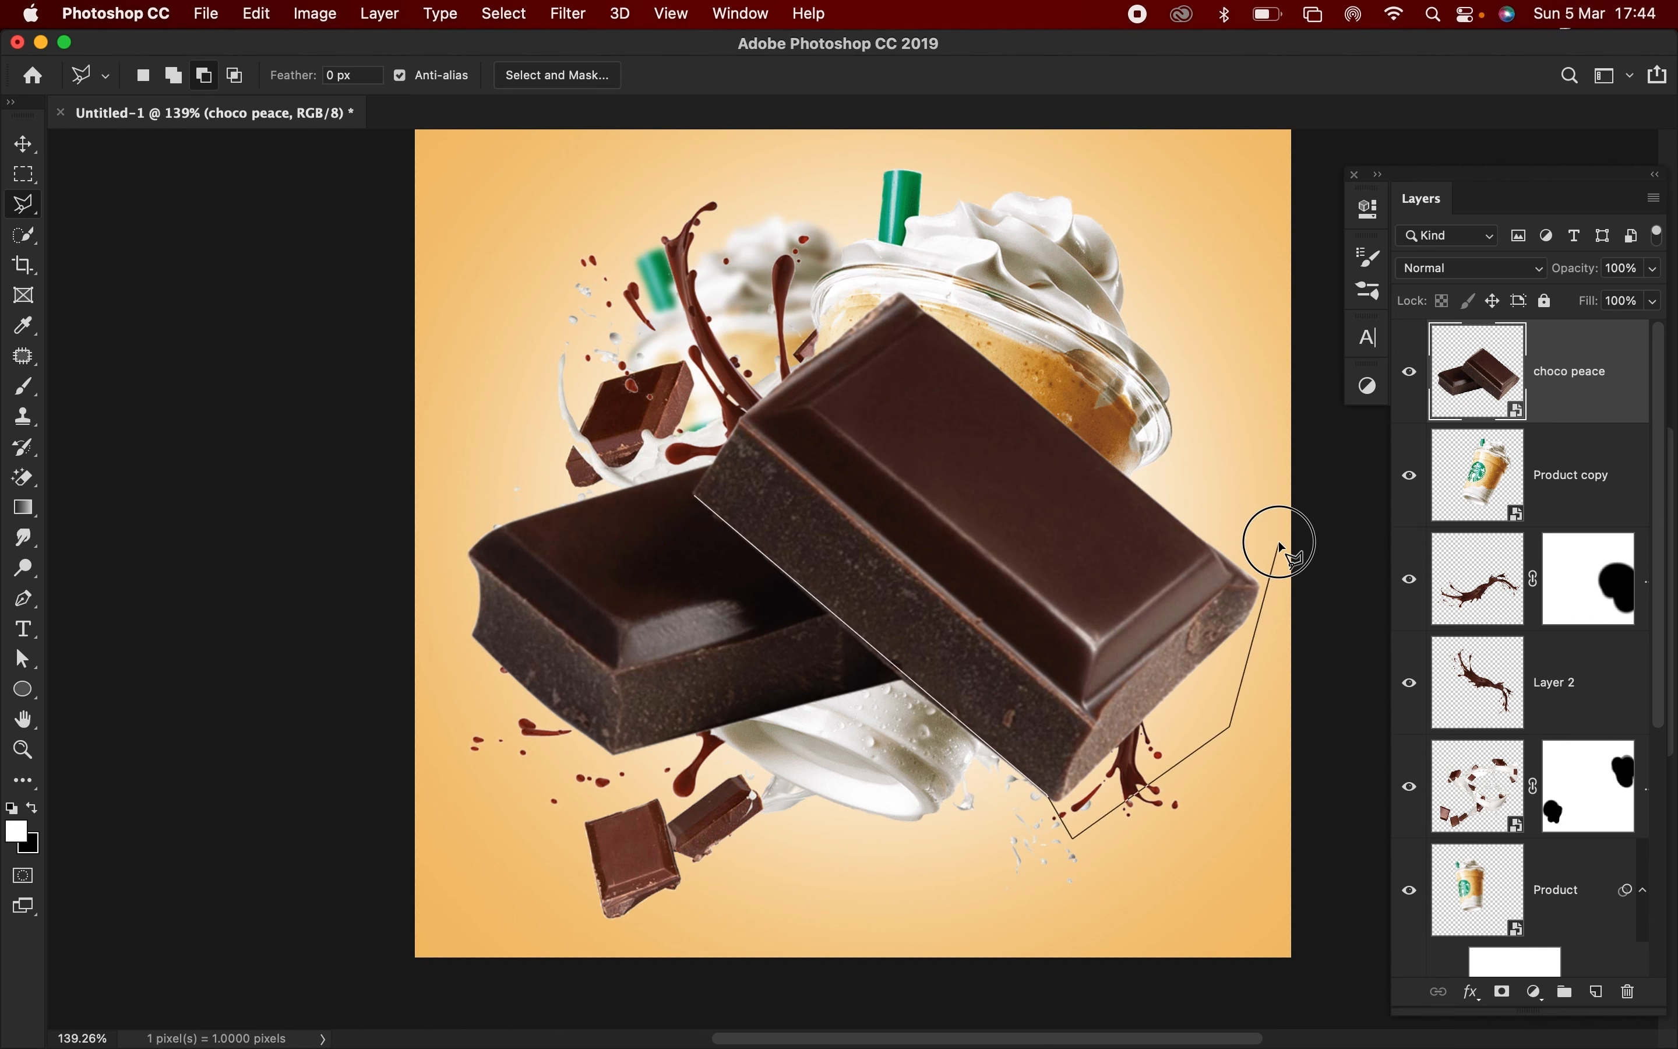
pyautogui.click(880, 241)
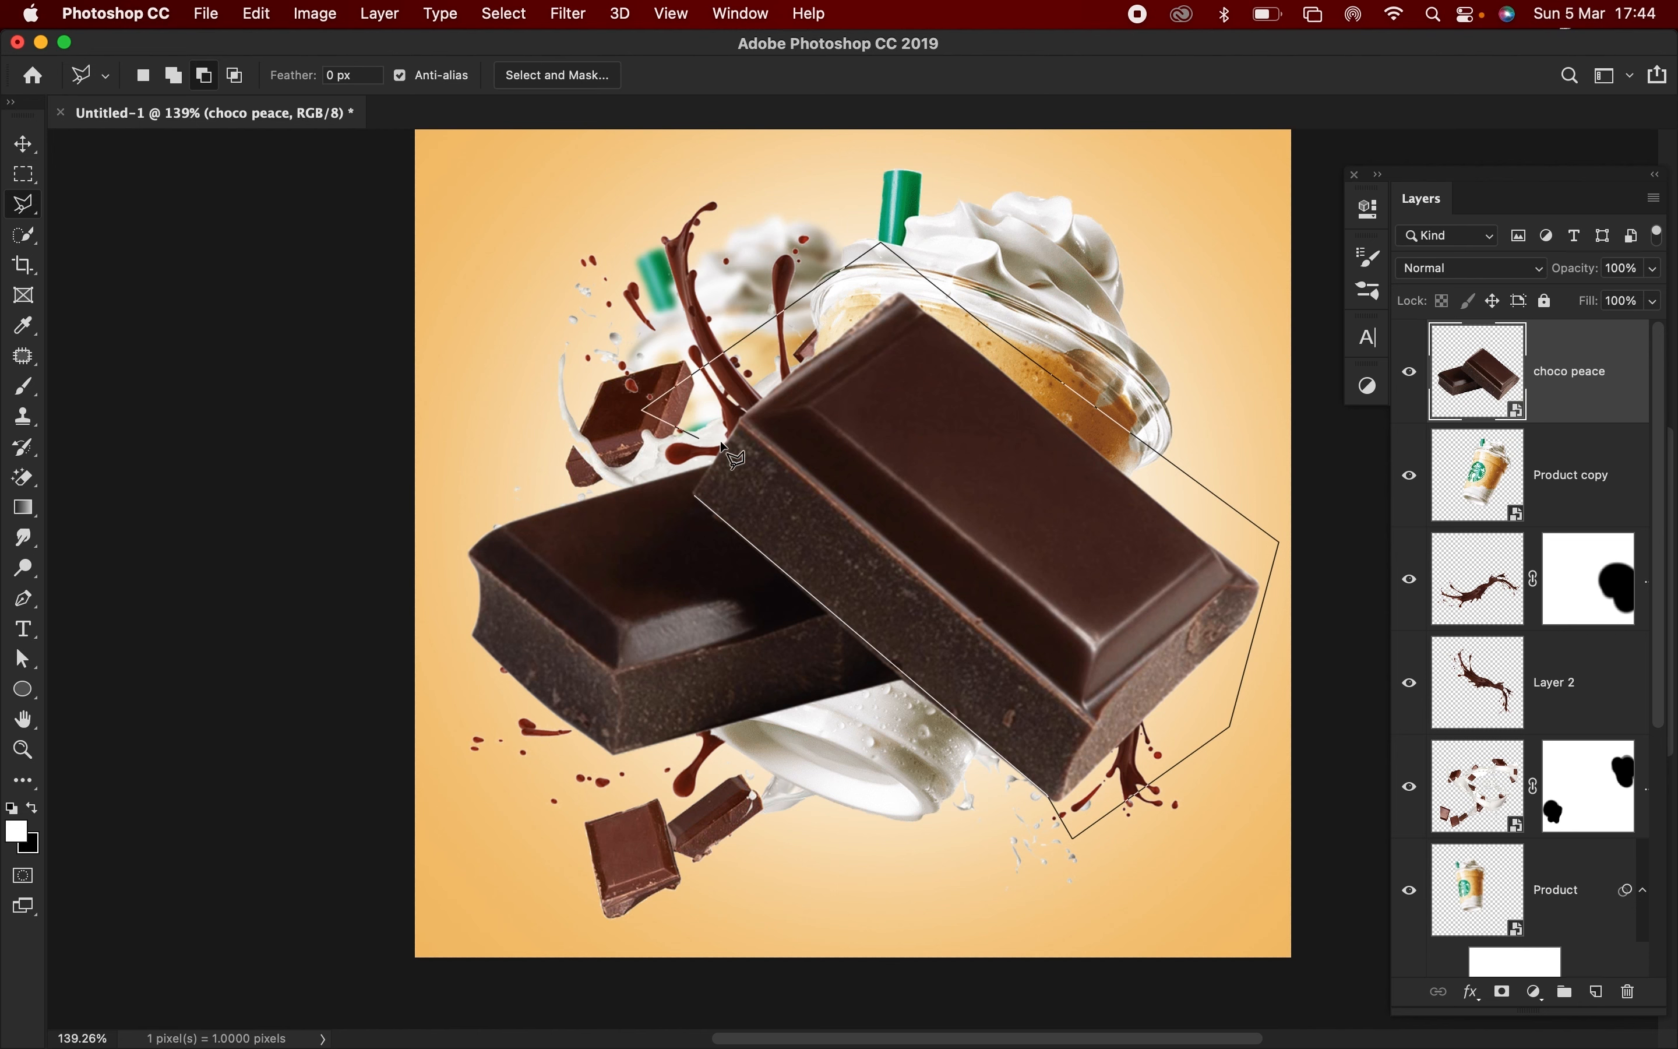
pyautogui.click(715, 464)
pyautogui.click(695, 494)
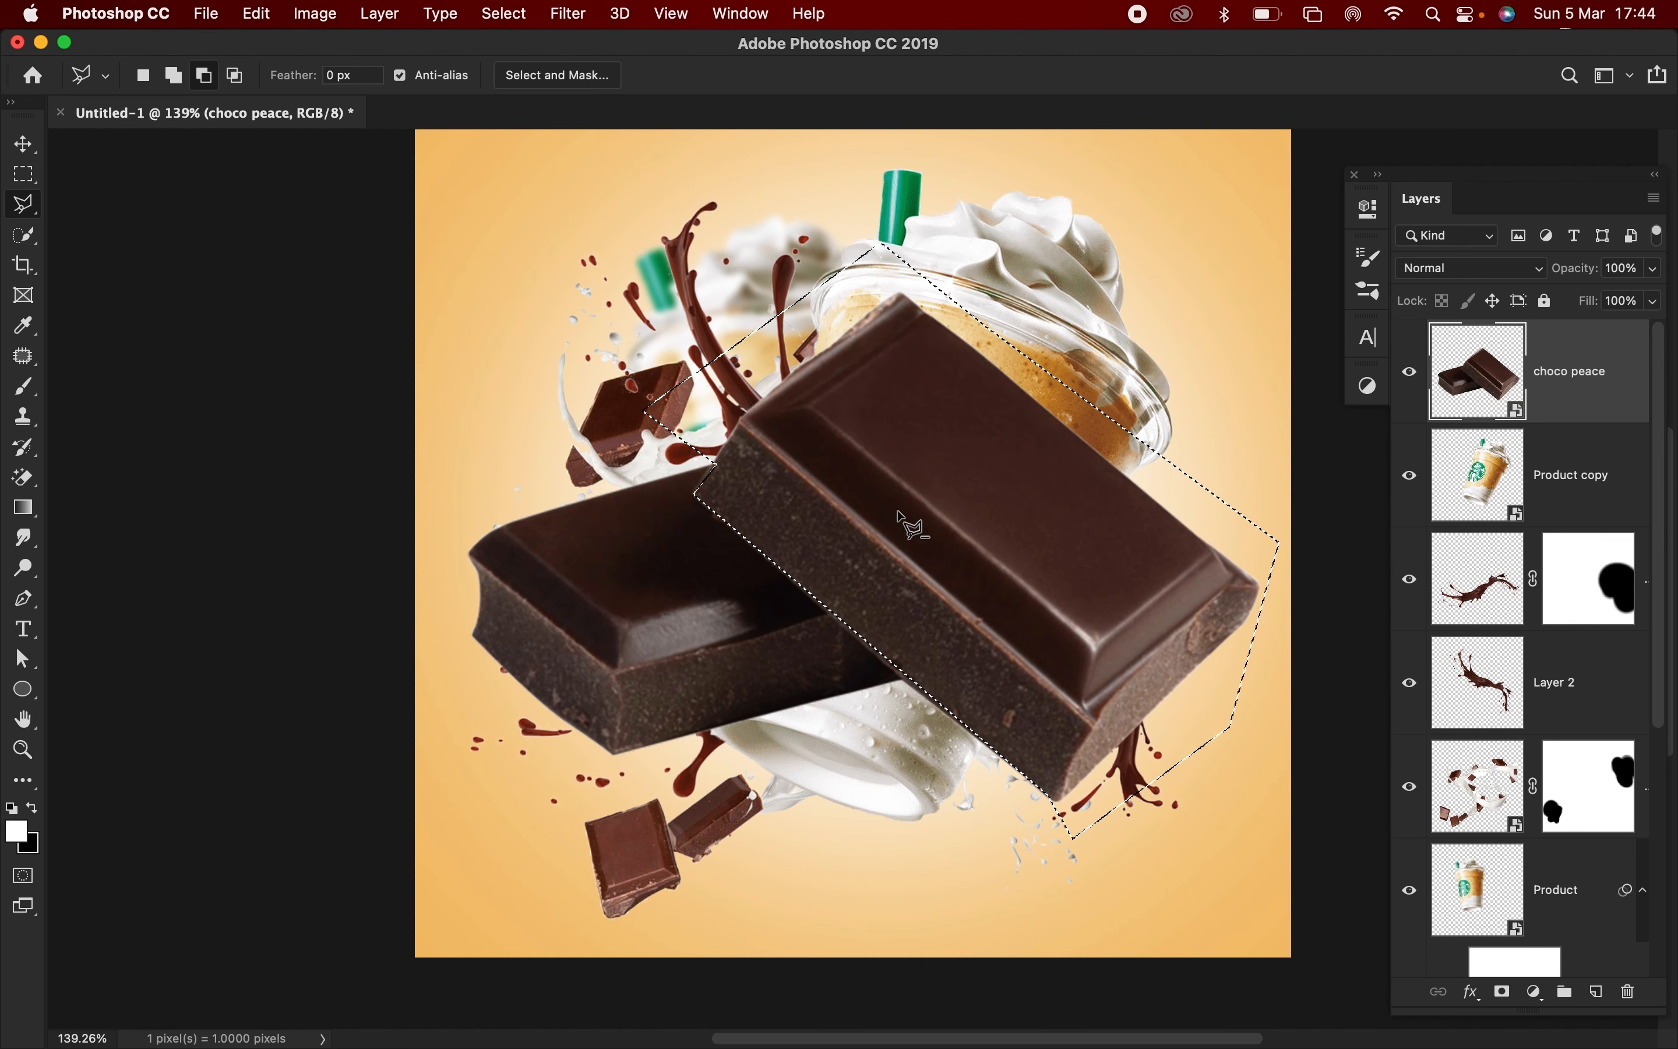
pyautogui.press('b')
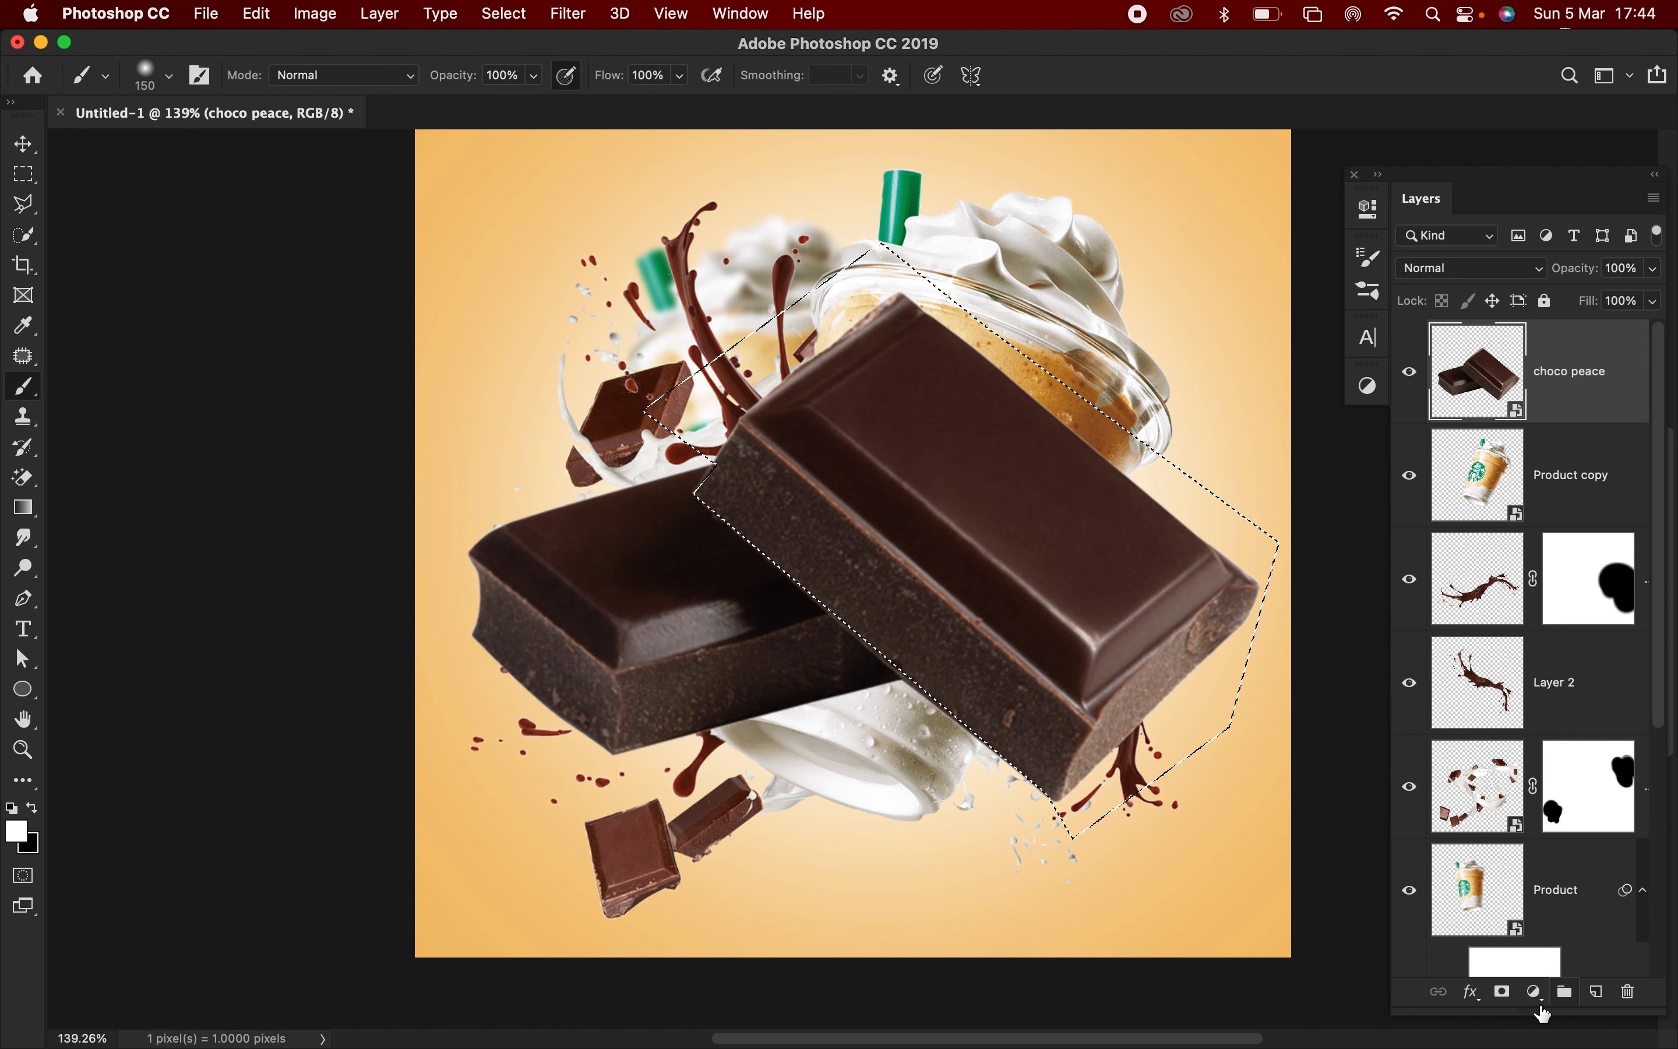
pyautogui.click(1500, 993)
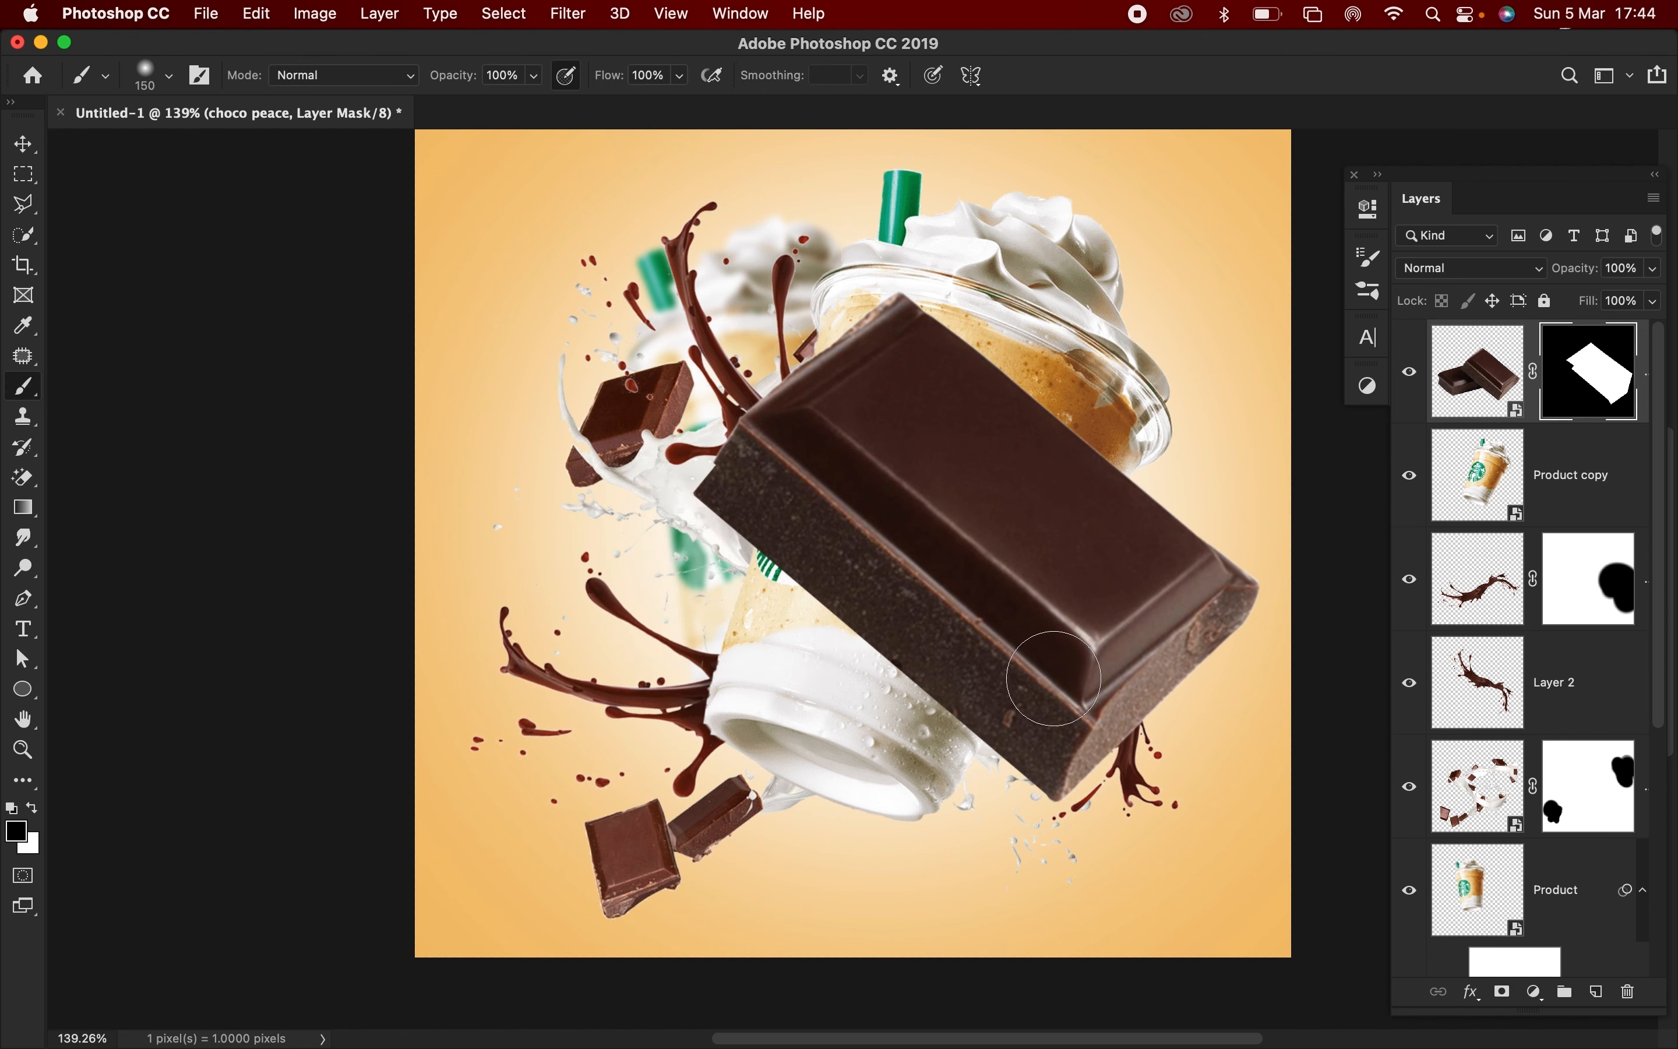
# - Scale the masked chocolate piece down so it sits beside the right side of the front cup
pyautogui.press('super+t')
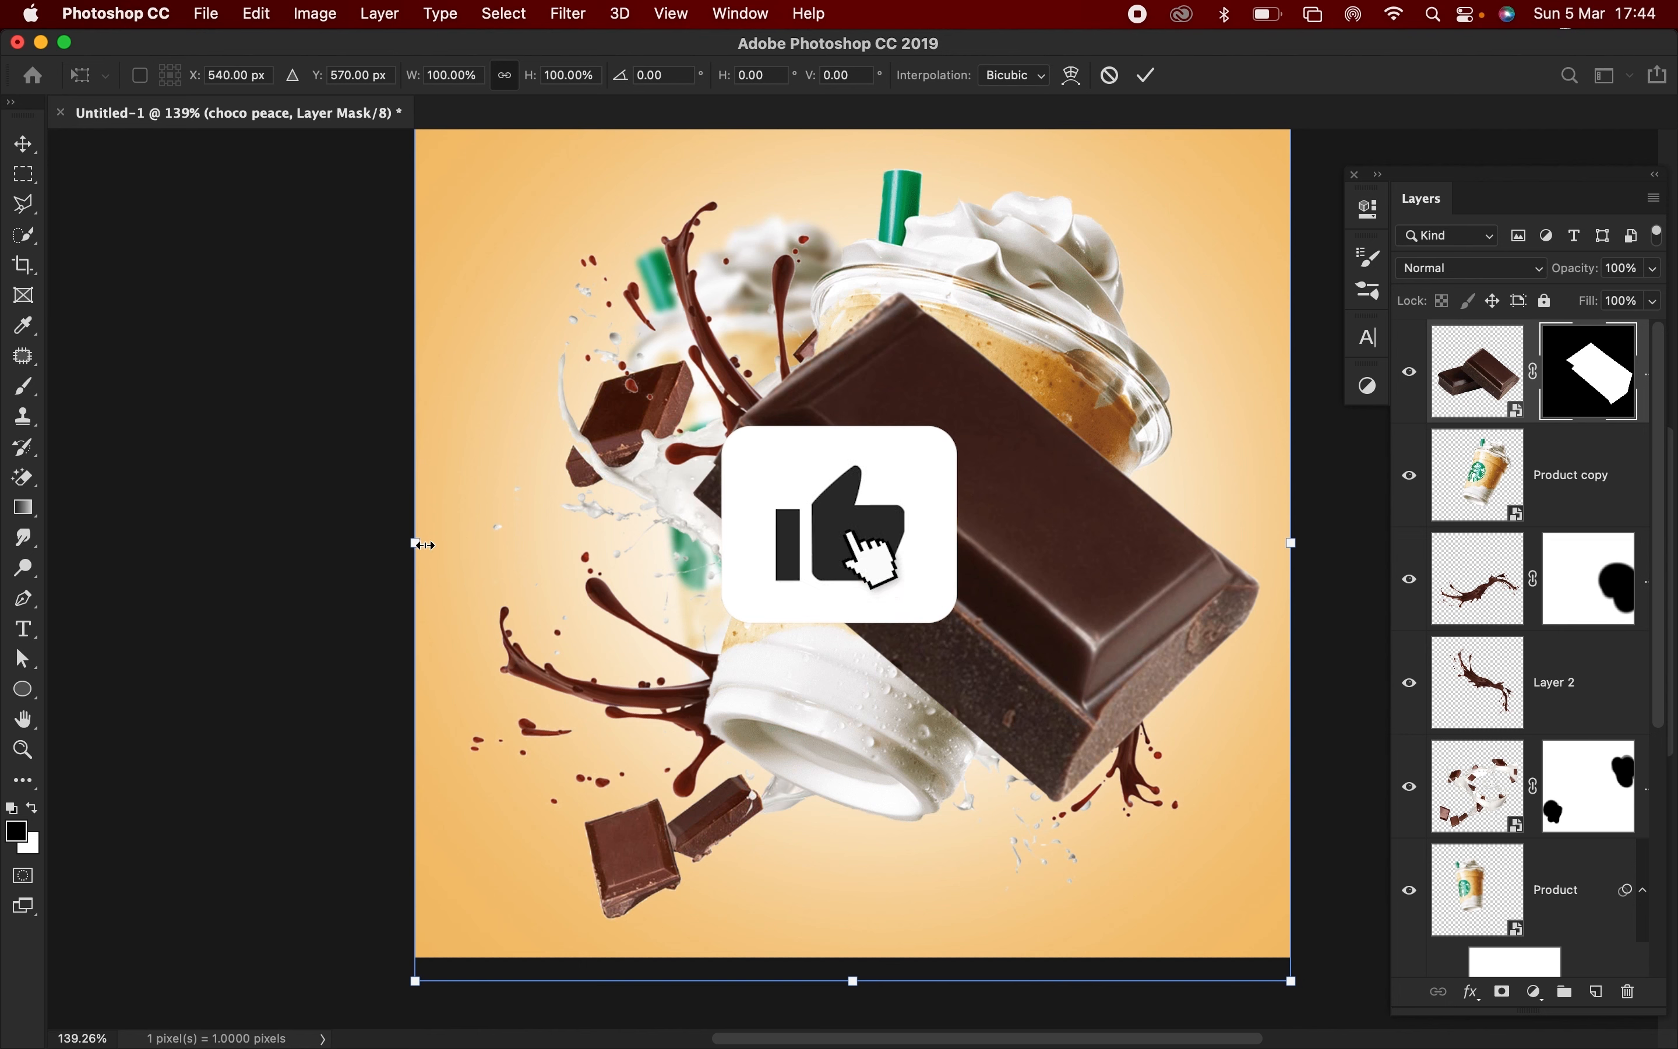
pyautogui.moveTo(423, 545)
pyautogui.mouseDown()
pyautogui.moveTo(693, 486)
pyautogui.moveTo(966, 479)
pyautogui.moveTo(1004, 498)
pyautogui.mouseUp()
pyautogui.press('Return')
pyautogui.press('b')
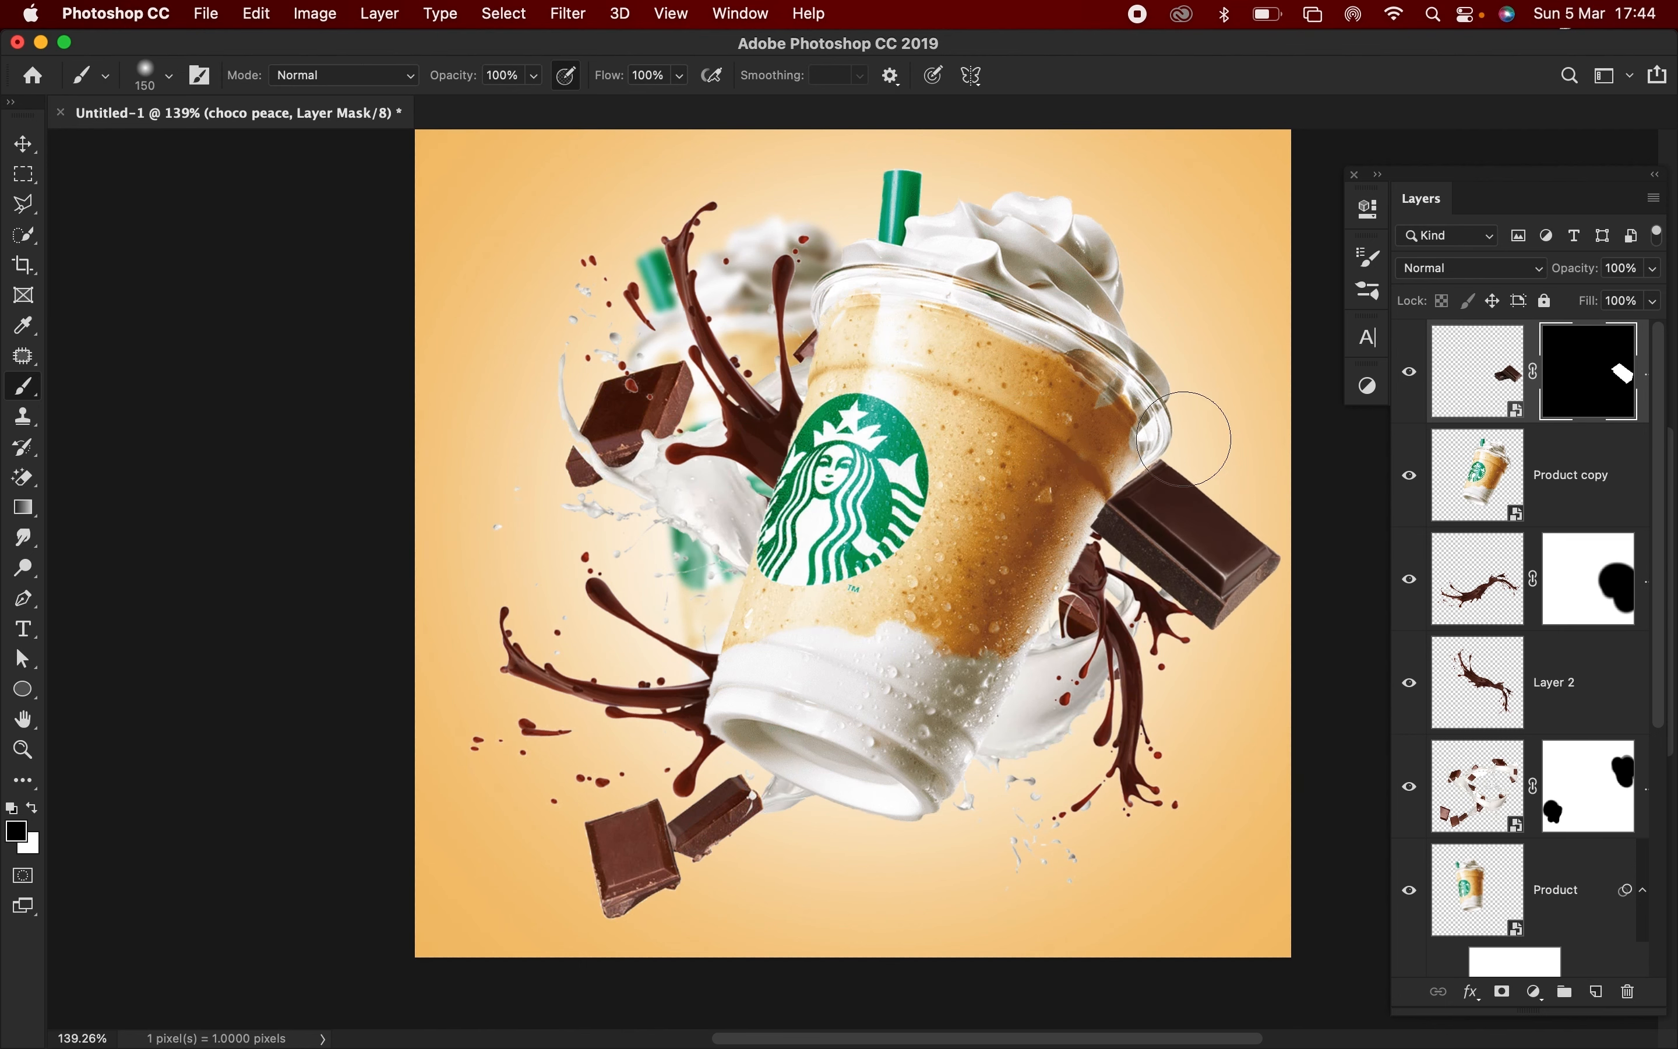
pyautogui.moveTo(1184, 438)
pyautogui.mouseDown()
pyautogui.moveTo(1226, 489)
pyautogui.moveTo(1192, 527)
pyautogui.mouseUp()
pyautogui.press('super+z')
# - Reduce the layer thumbnails to the medium size so that the layer names show beside the masks
pyautogui.press('v')
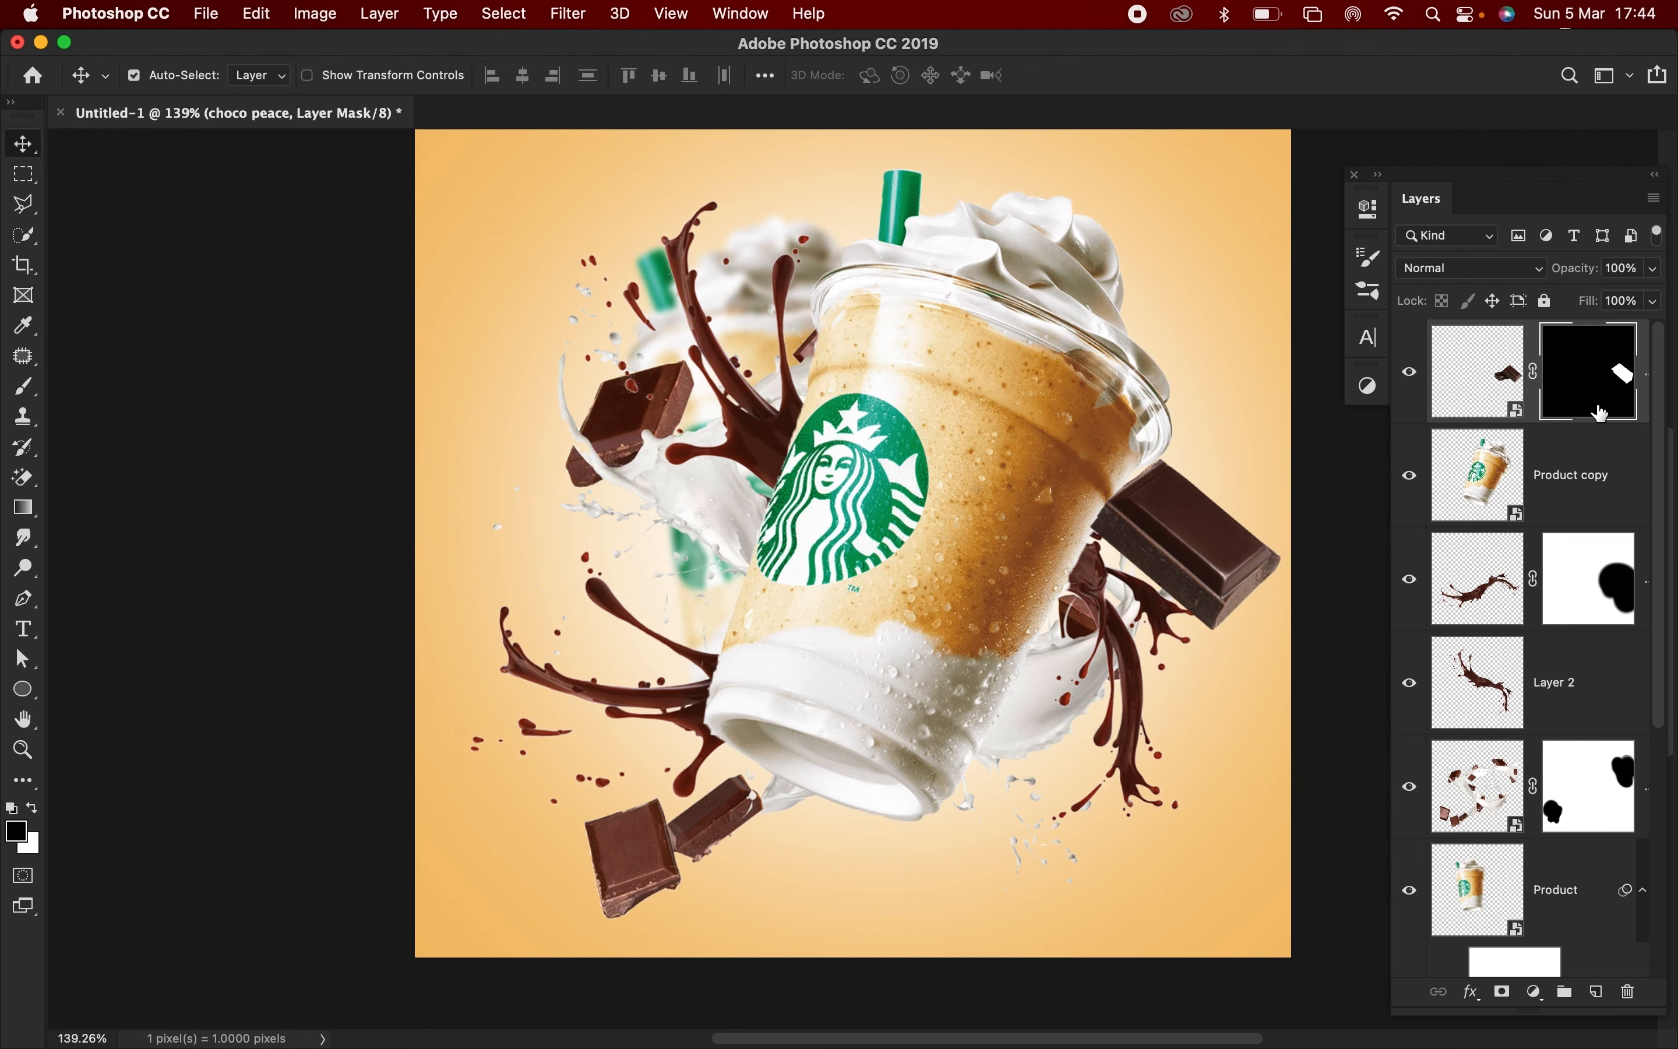
pyautogui.rightClick(1477, 368)
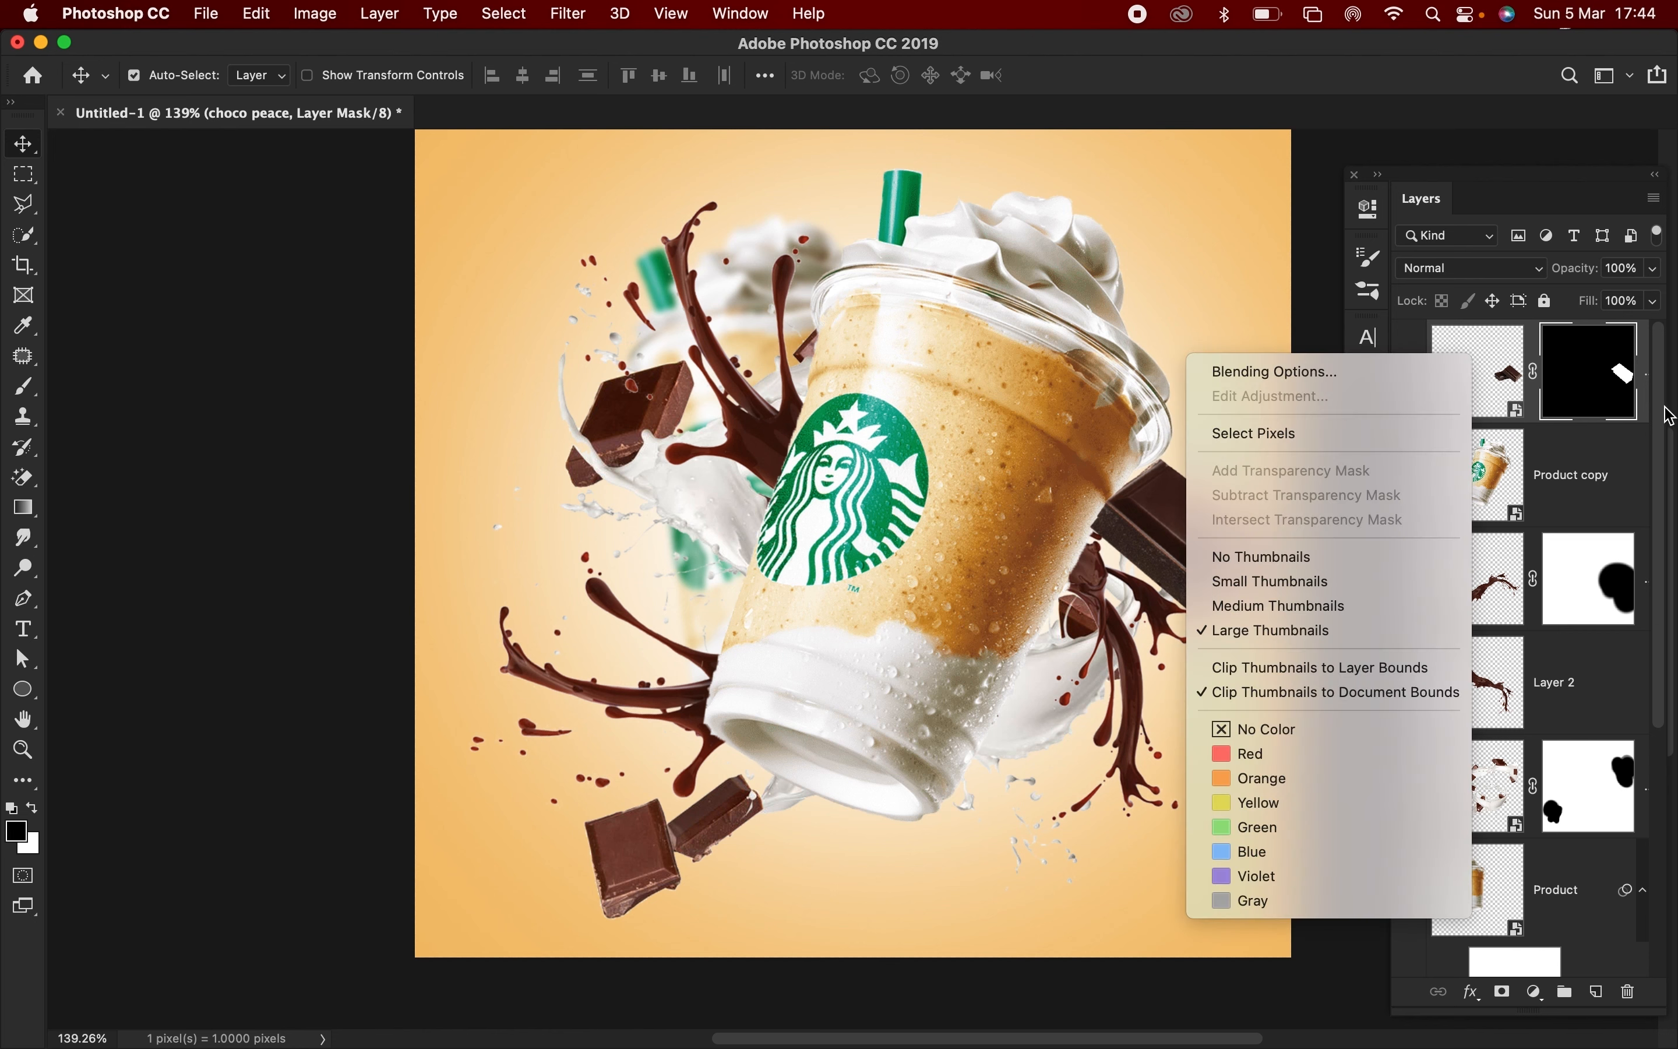
pyautogui.rightClick(1617, 392)
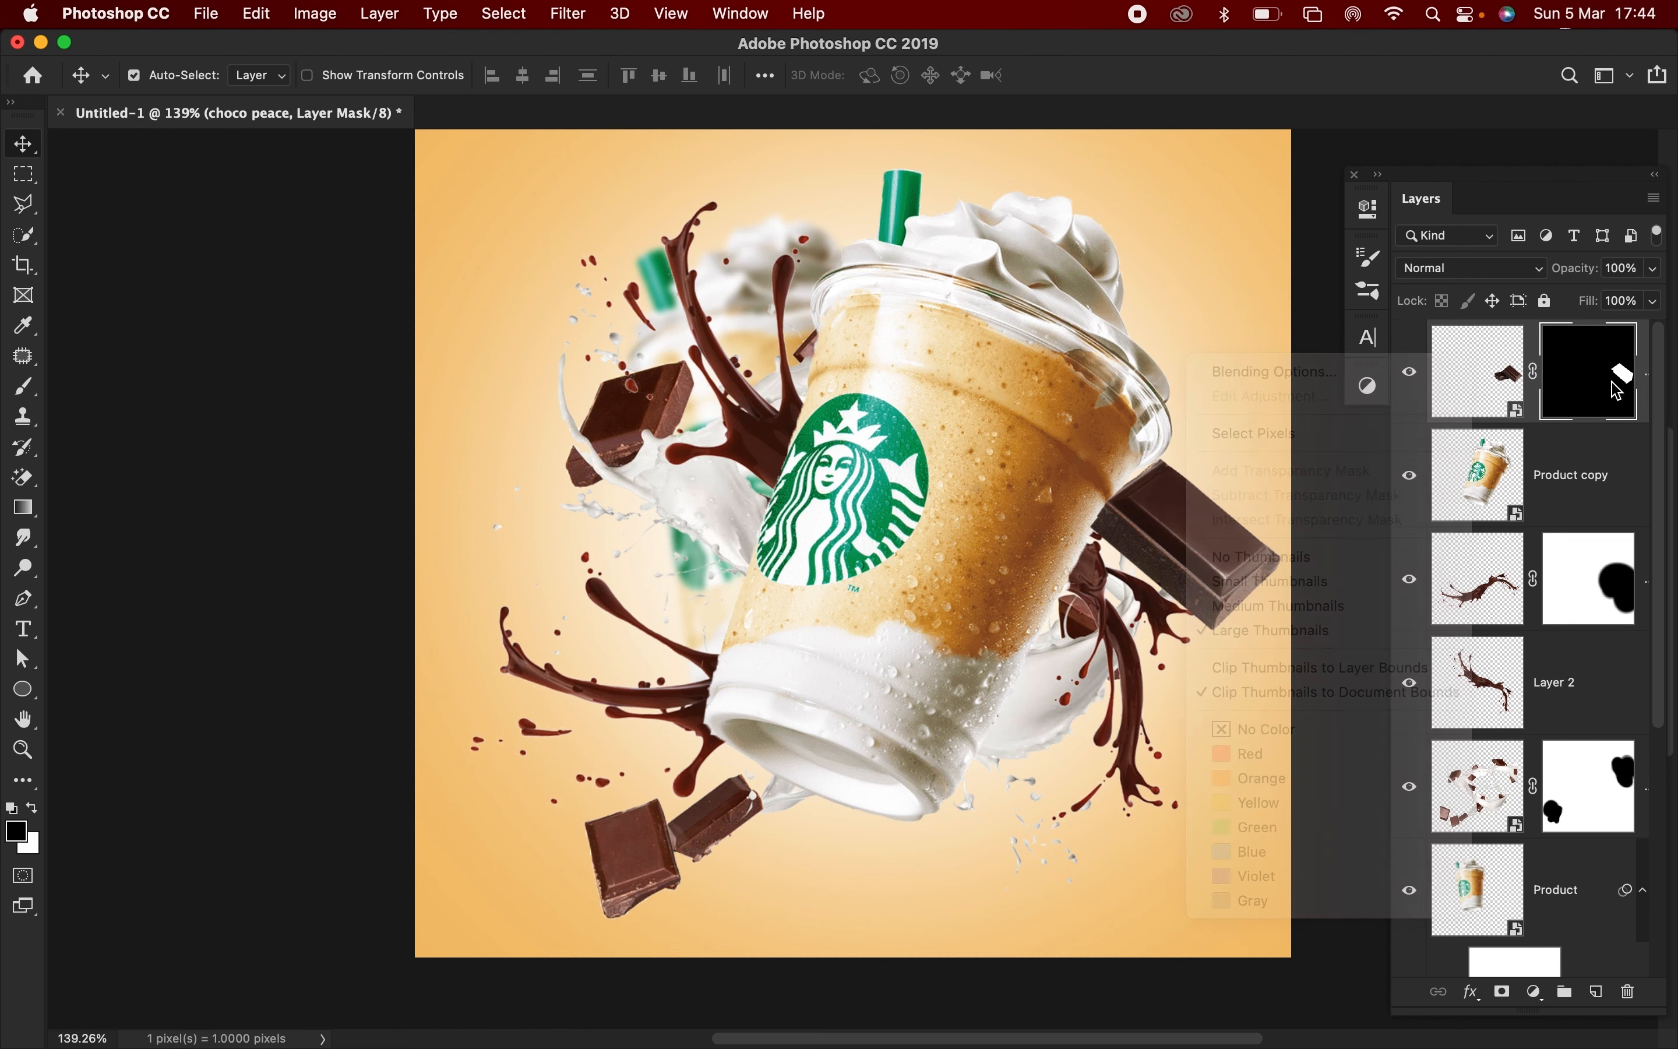
pyautogui.click(1652, 370)
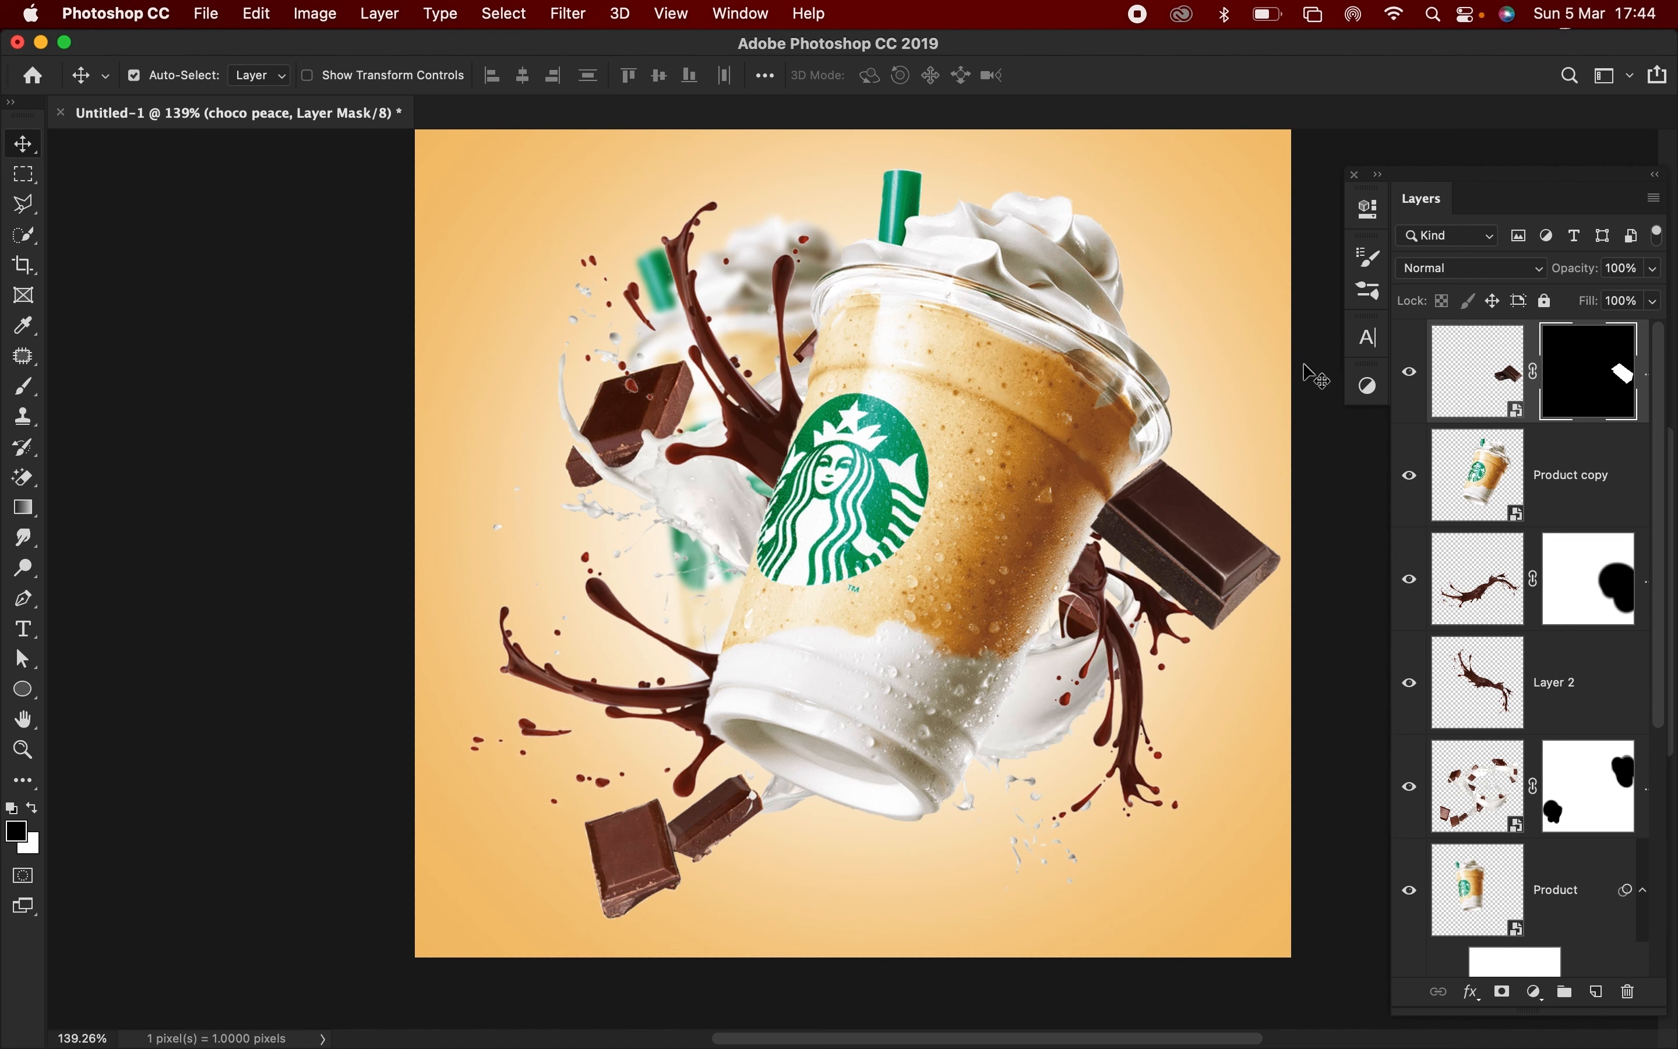
pyautogui.click(1655, 199)
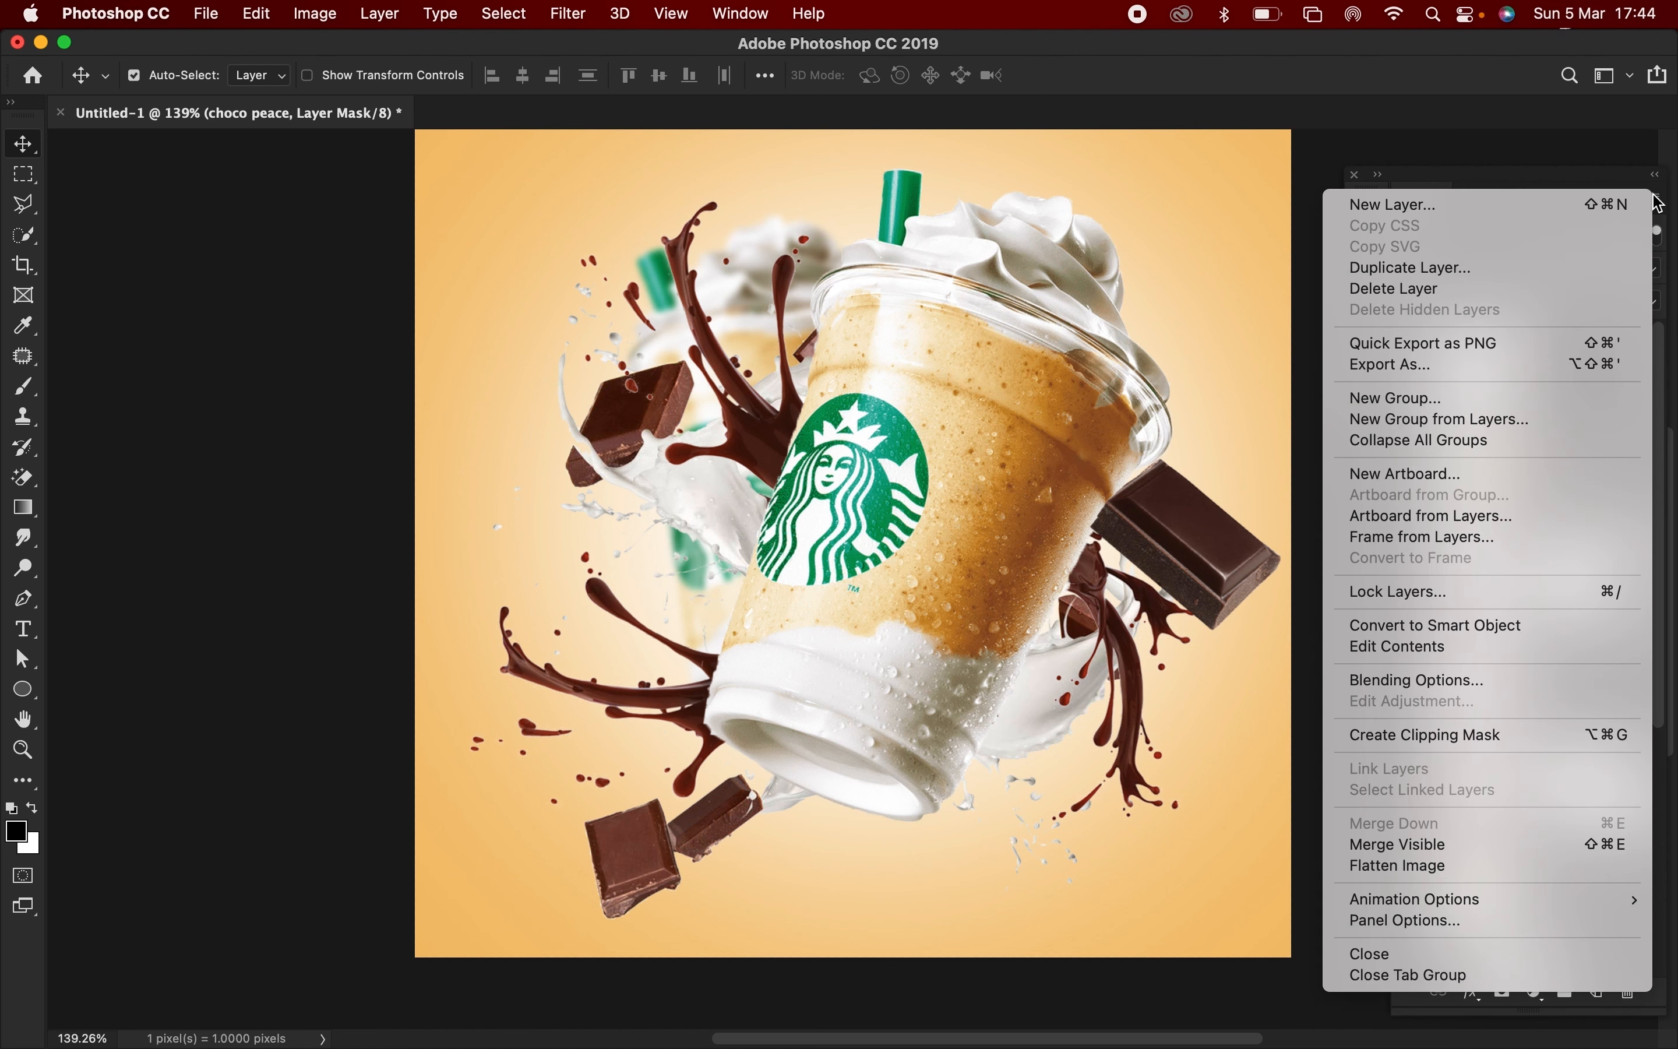
pyautogui.click(1436, 925)
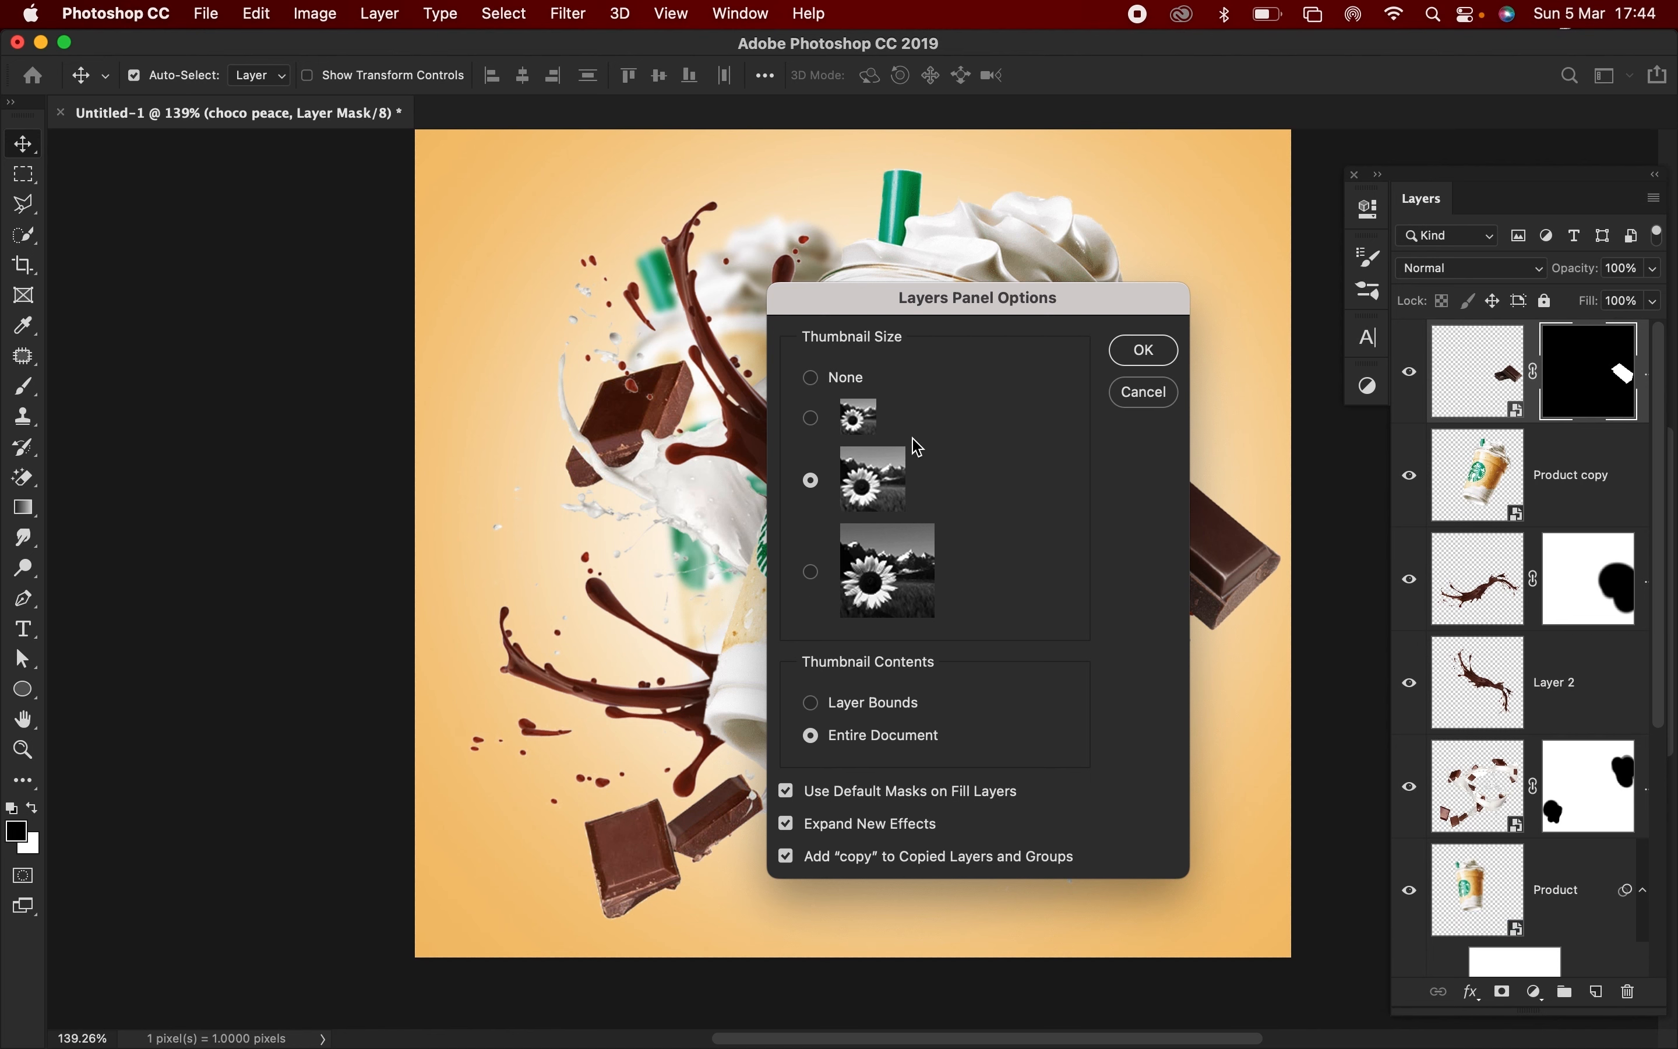
pyautogui.click(1177, 345)
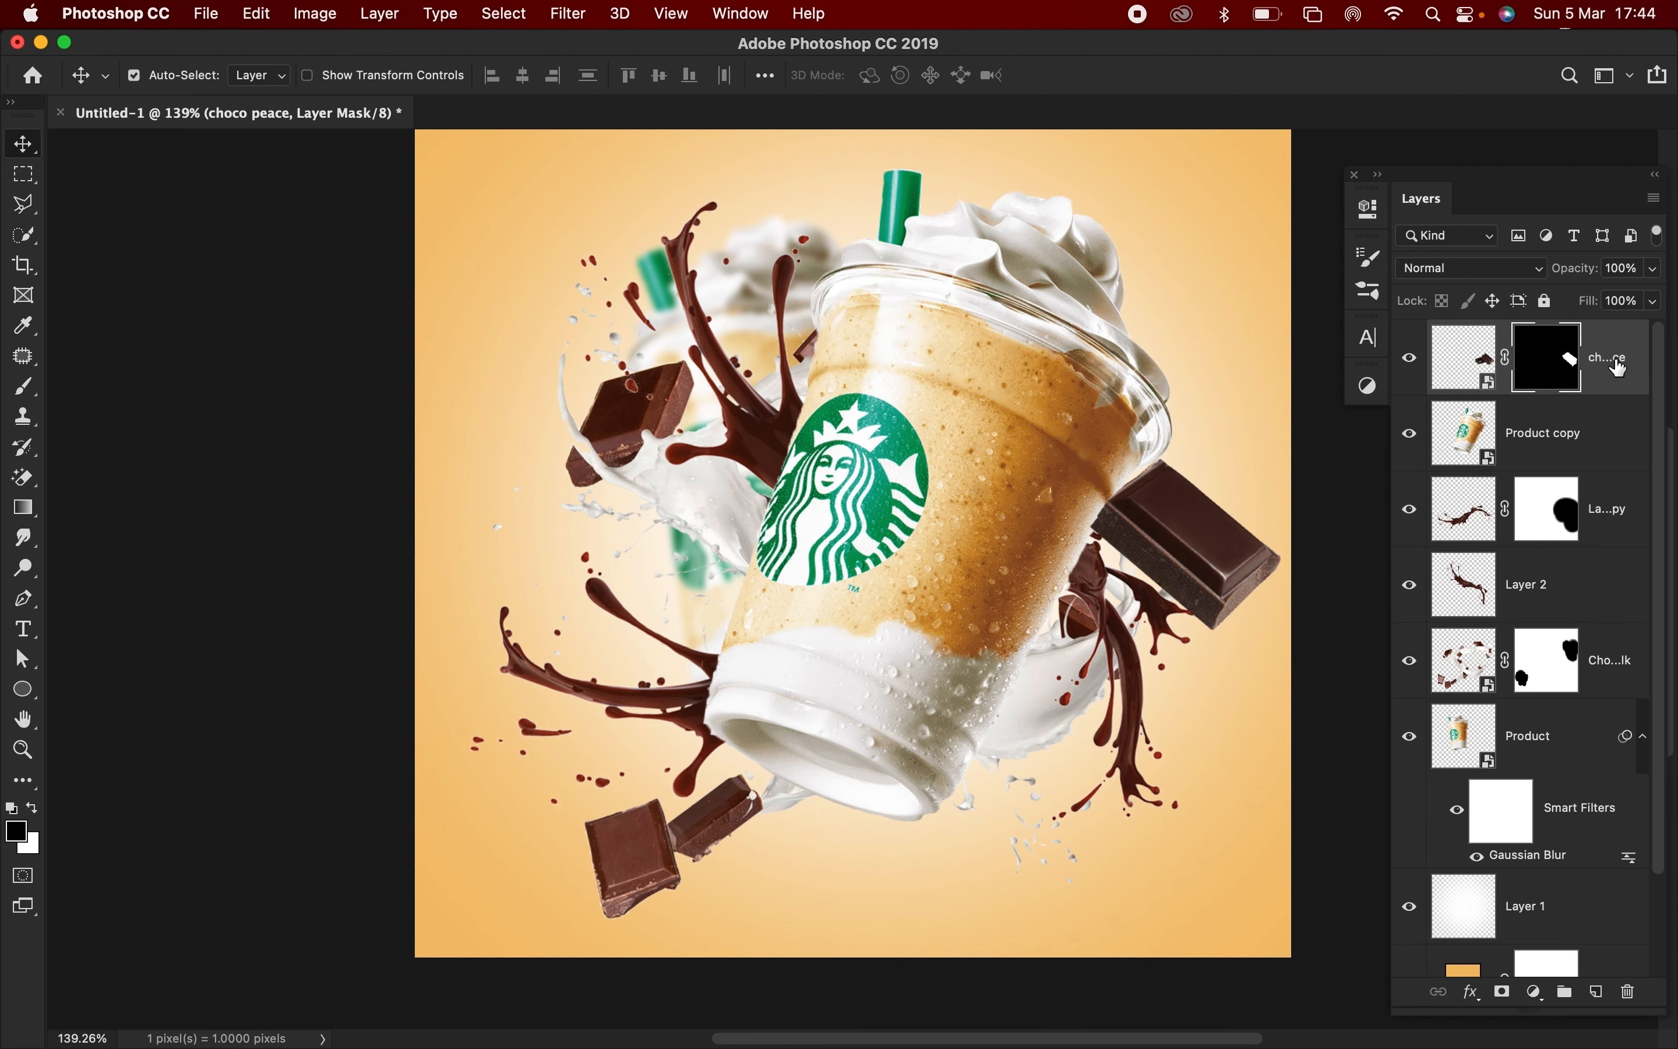
# - Rasterize the choco peace layer, convert it with its mask to a smart object, and rasterize it again
pyautogui.rightClick(1618, 367)
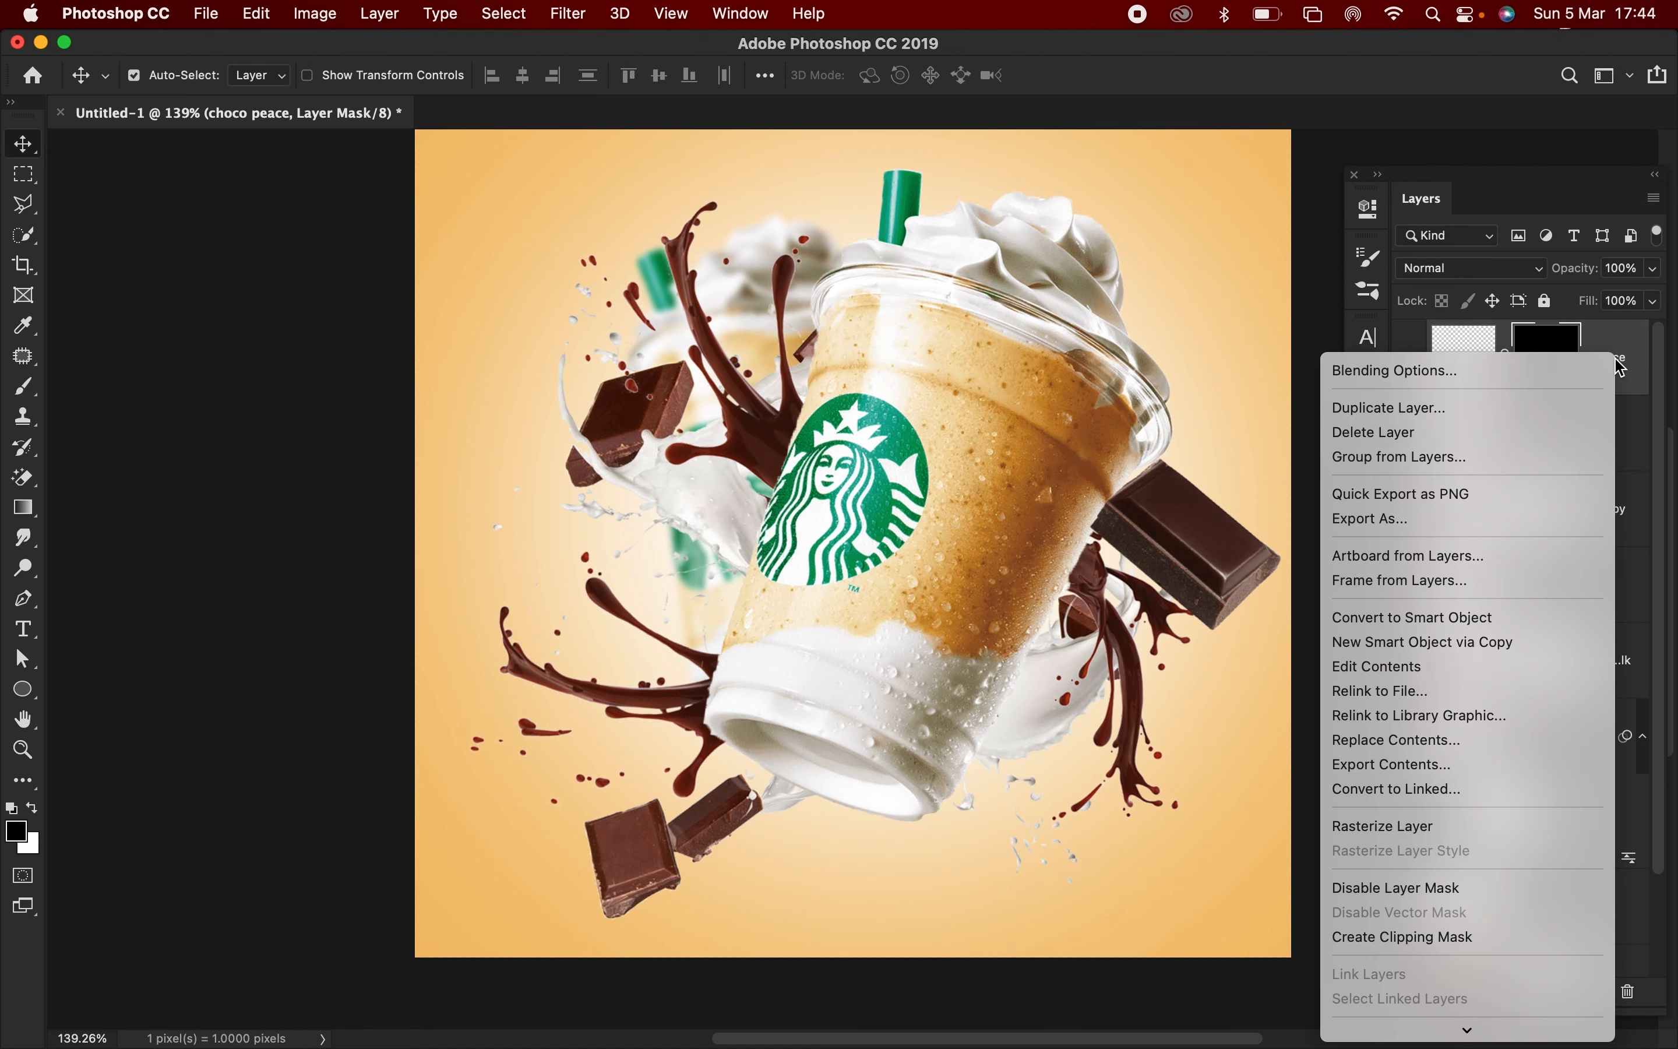
pyautogui.click(1441, 827)
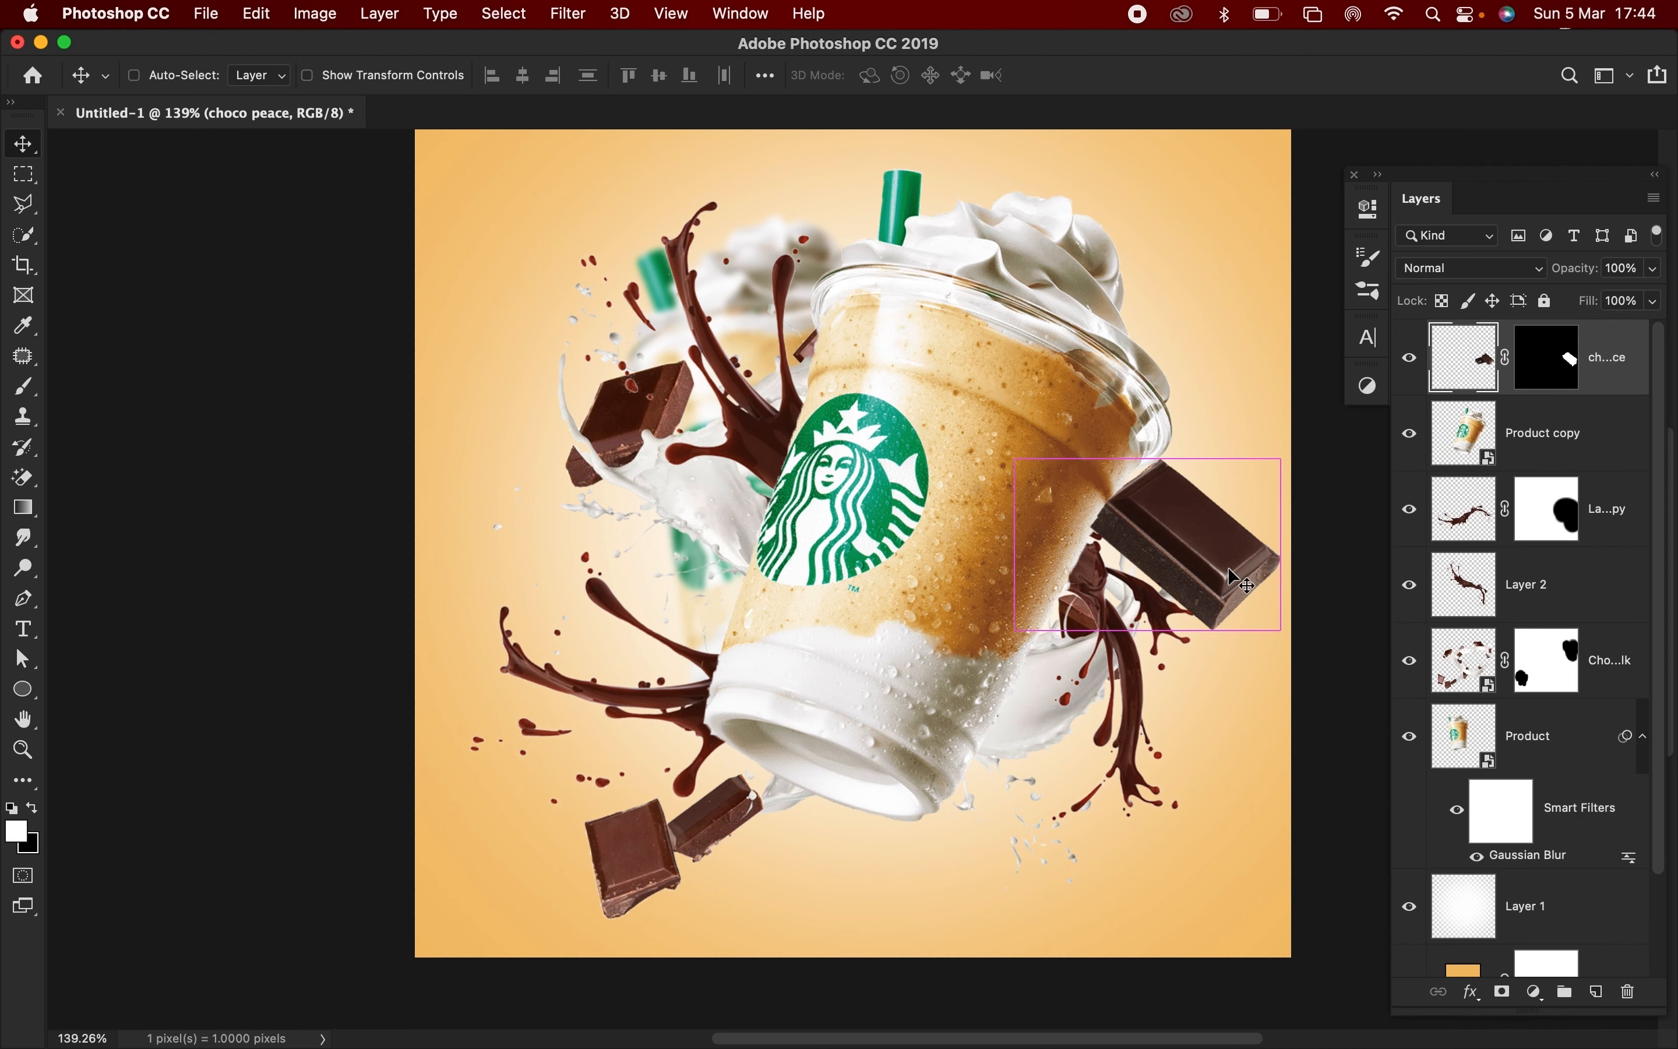
pyautogui.rightClick(1624, 378)
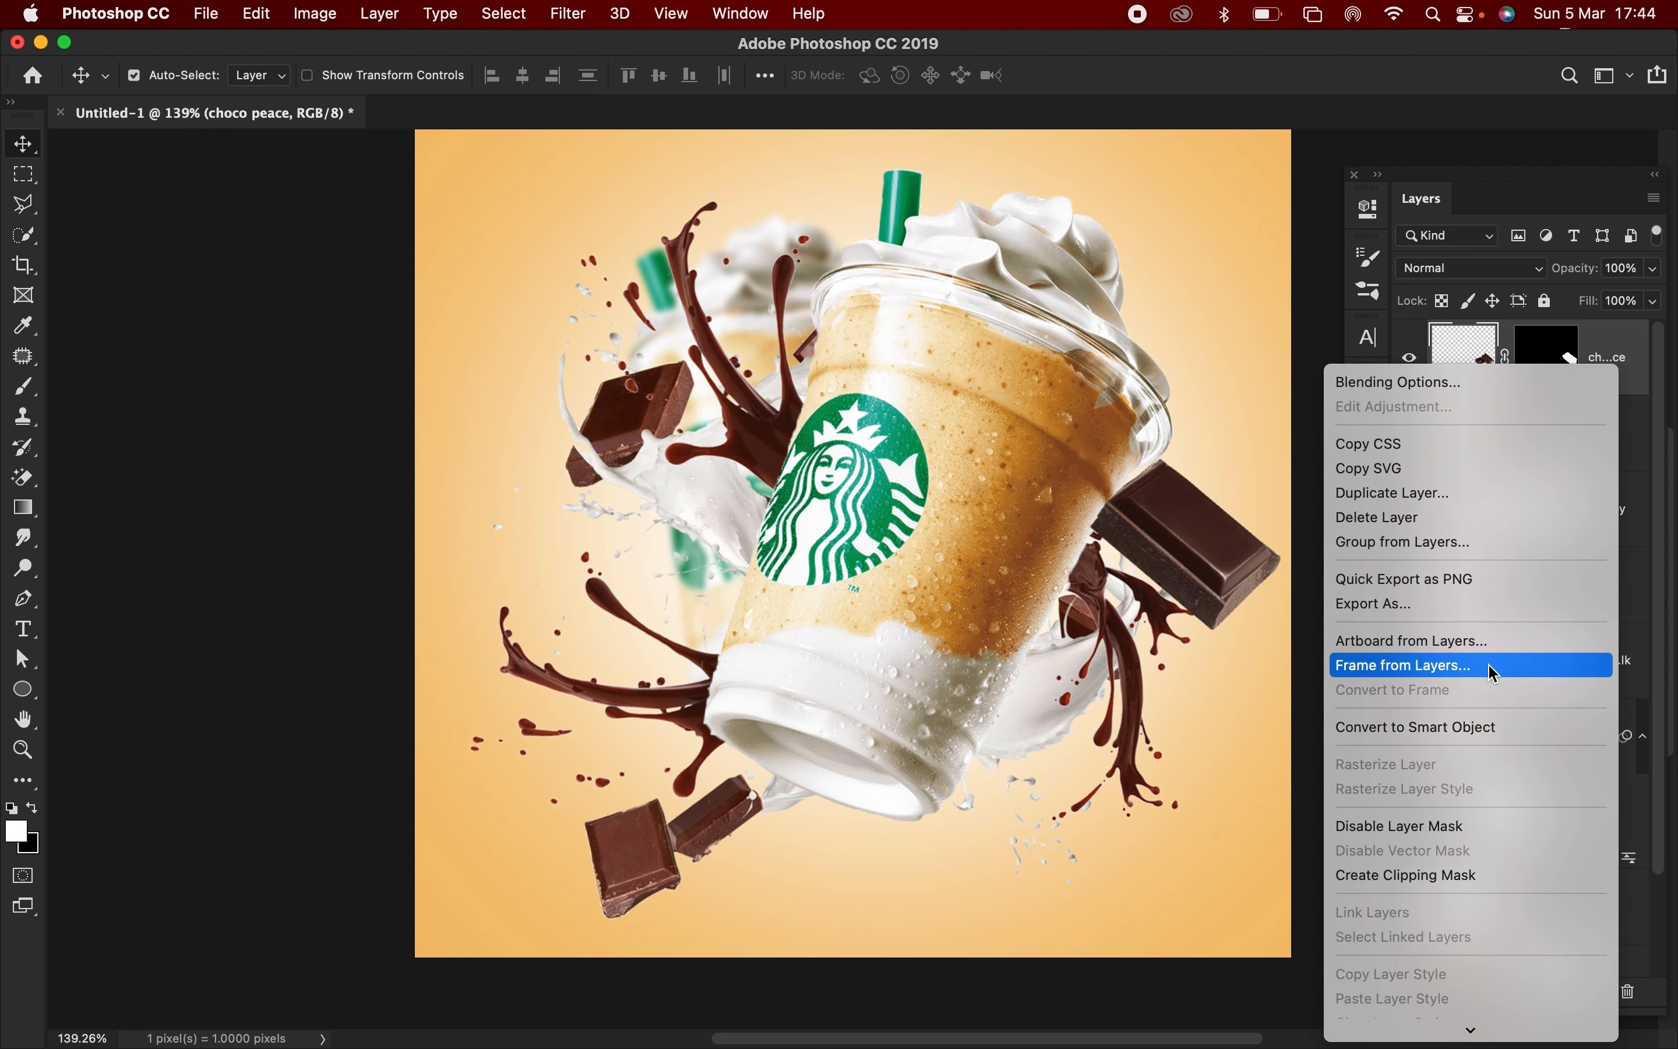
pyautogui.click(1462, 728)
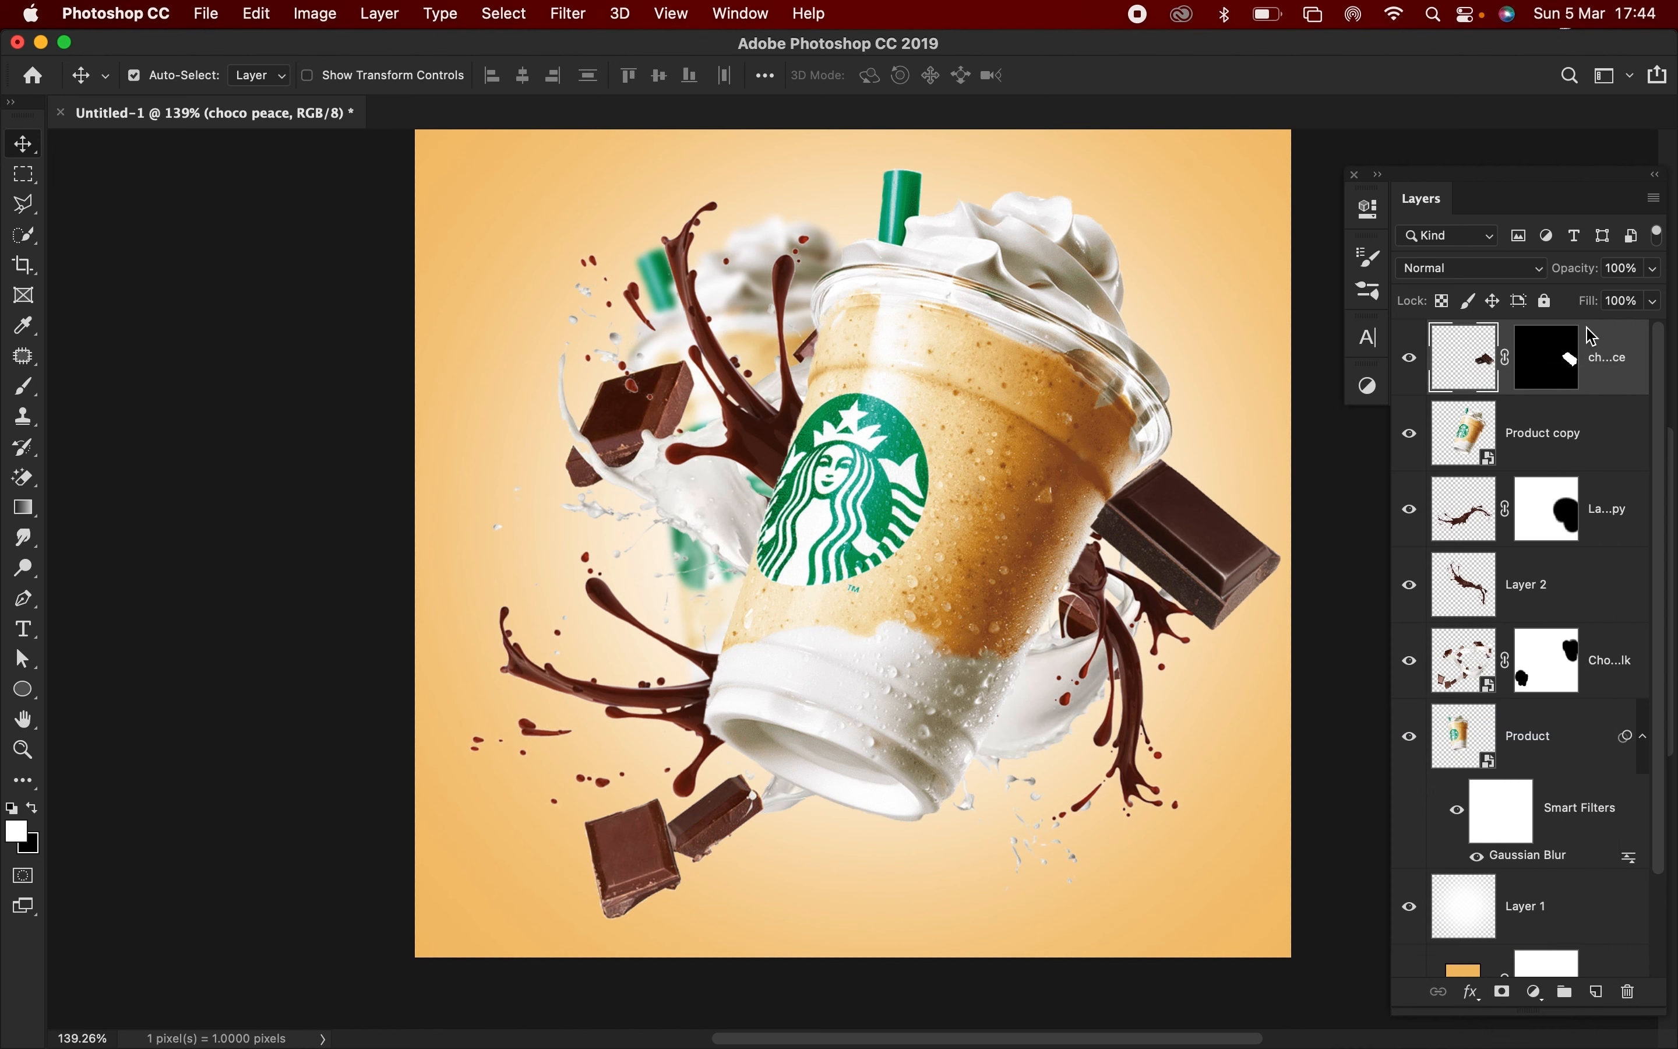
pyautogui.rightClick(1587, 368)
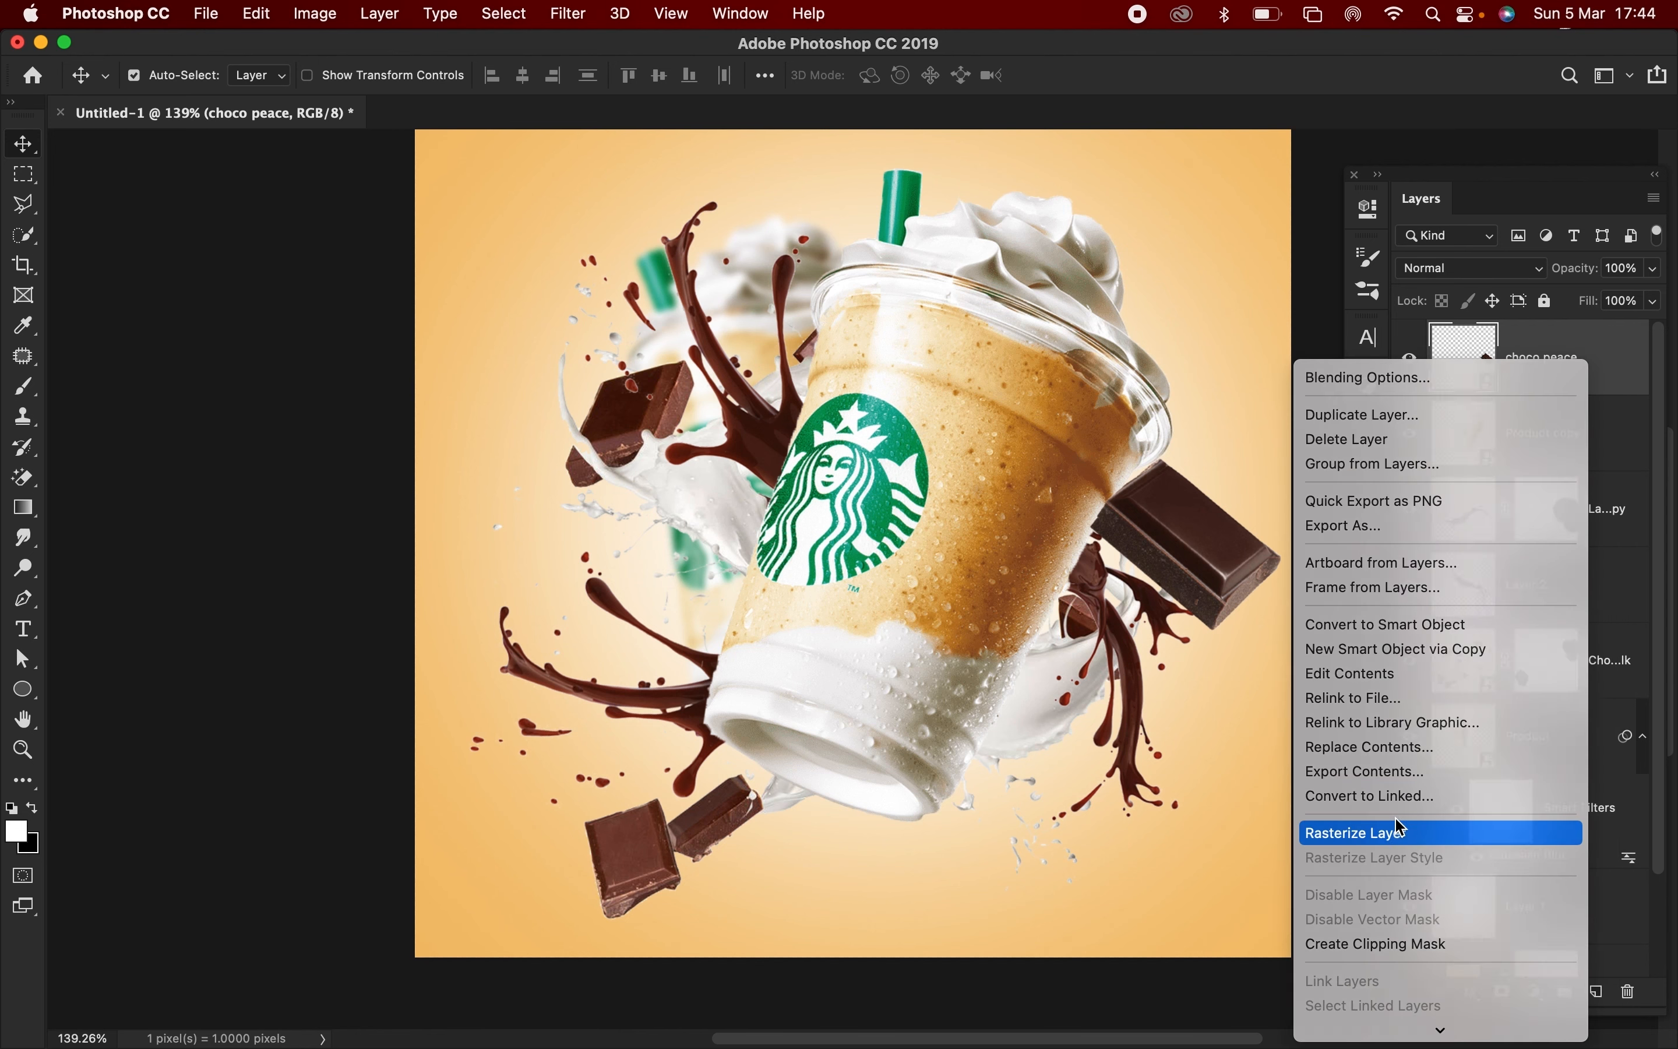
pyautogui.click(1421, 832)
# - Move the chocolate piece to the lower-right corner and spread five copies over the upper right, left edge, cup, lower-left corner and bottom centre
pyautogui.moveTo(1204, 539); pyautogui.dragTo(955, 603)
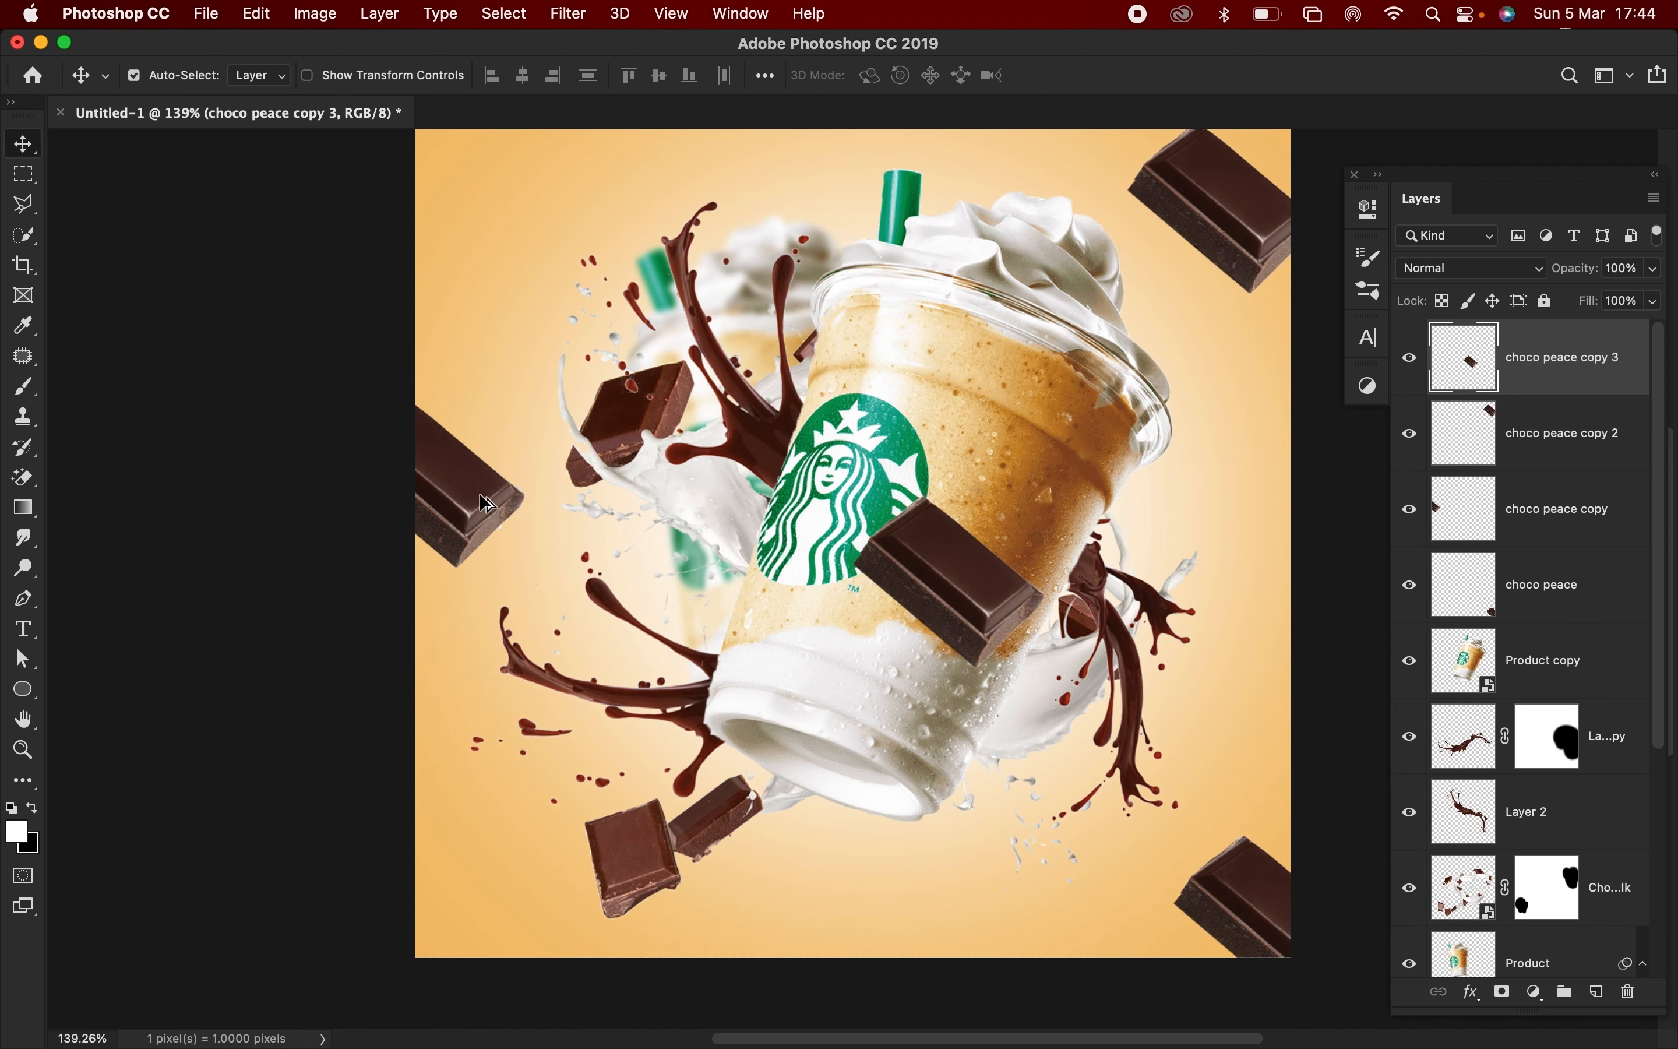
pyautogui.moveTo(479, 499); pyautogui.dragTo(949, 902)
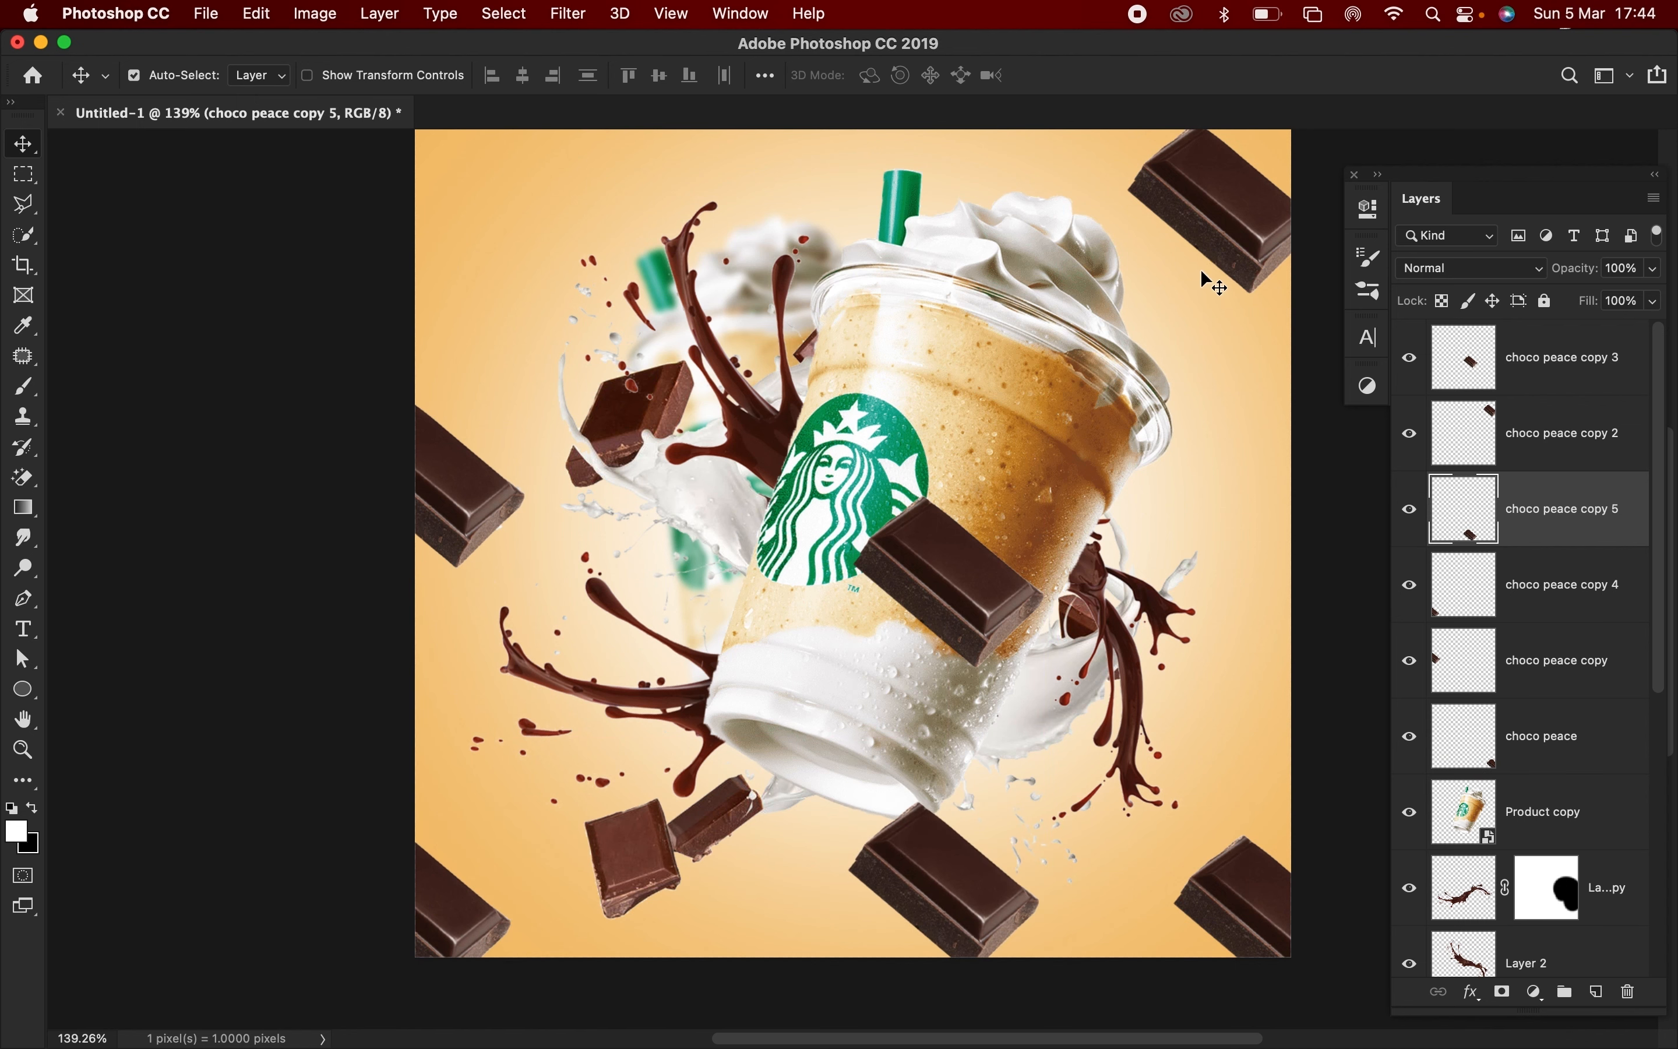
# - Scale the upper-right chocolate copy to 50.96% and rotate it by -58.11° at the canvas edge
pyautogui.click(1224, 236)
pyautogui.press('super+t')
pyautogui.moveTo(1114, 201); pyautogui.dragTo(1288, 199)
pyautogui.moveTo(1231, 147); pyautogui.dragTo(1142, 212)
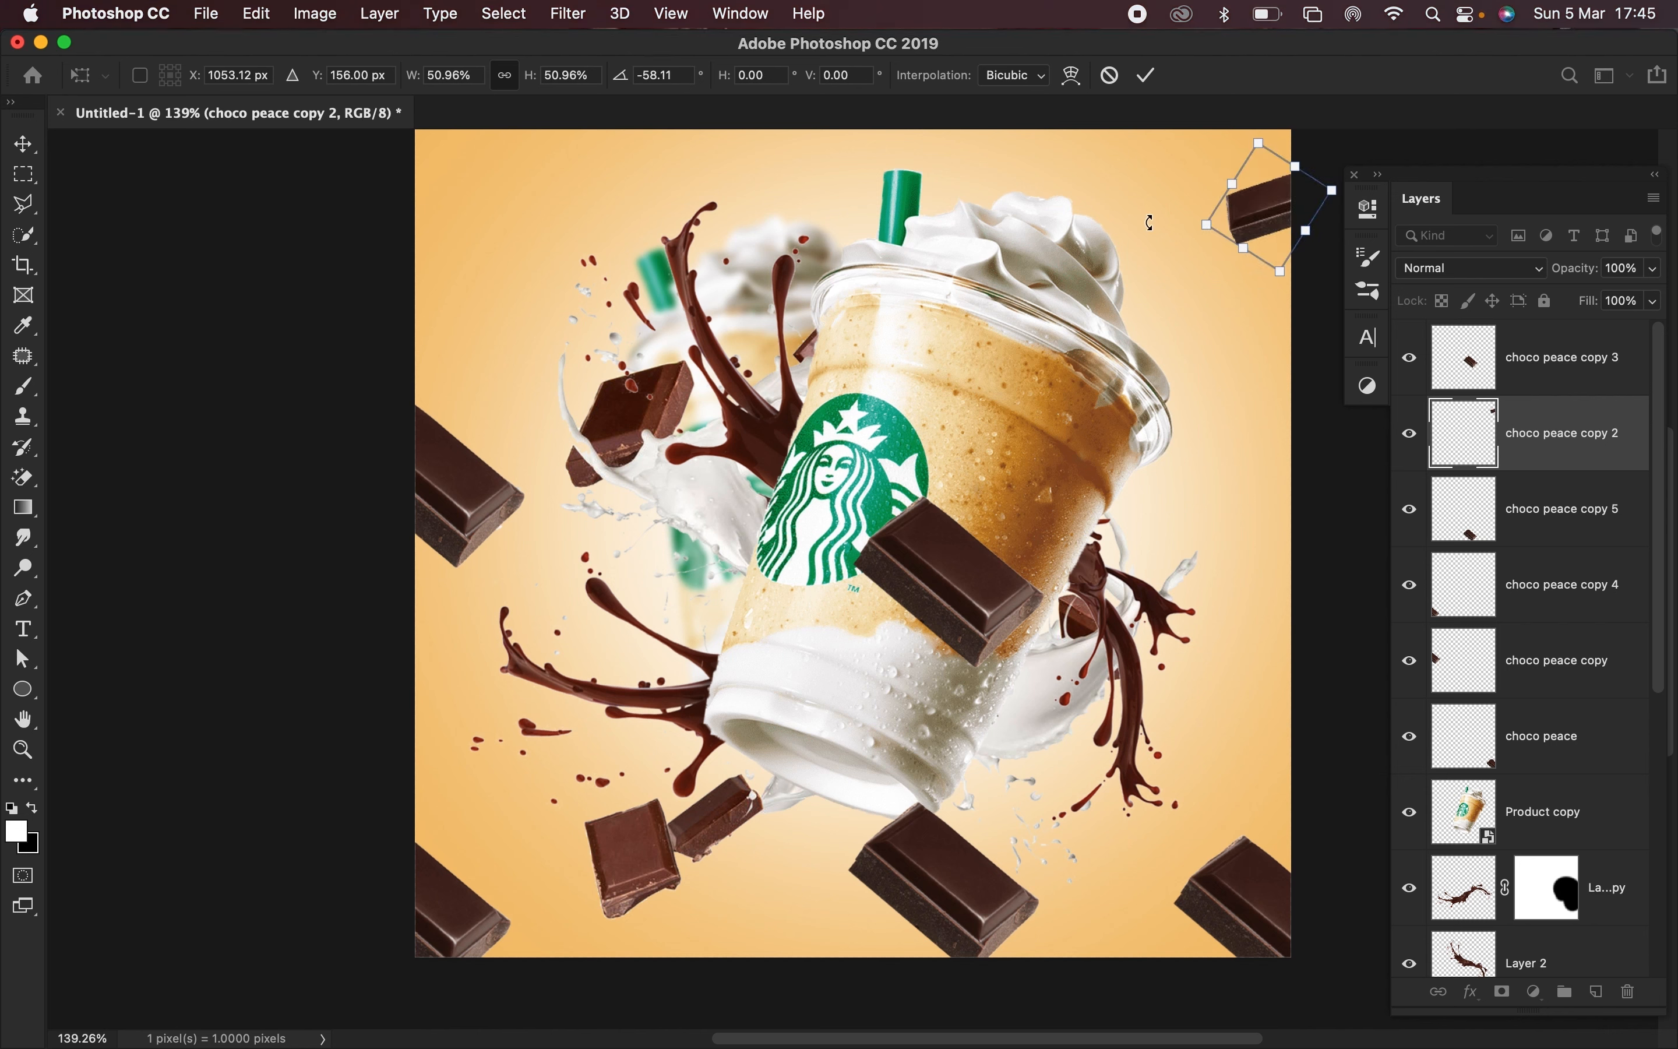
pyautogui.press('Return')
# - Scale the chocolate copy in front of the cup to 48.50%
pyautogui.click(932, 600)
pyautogui.press('super+t')
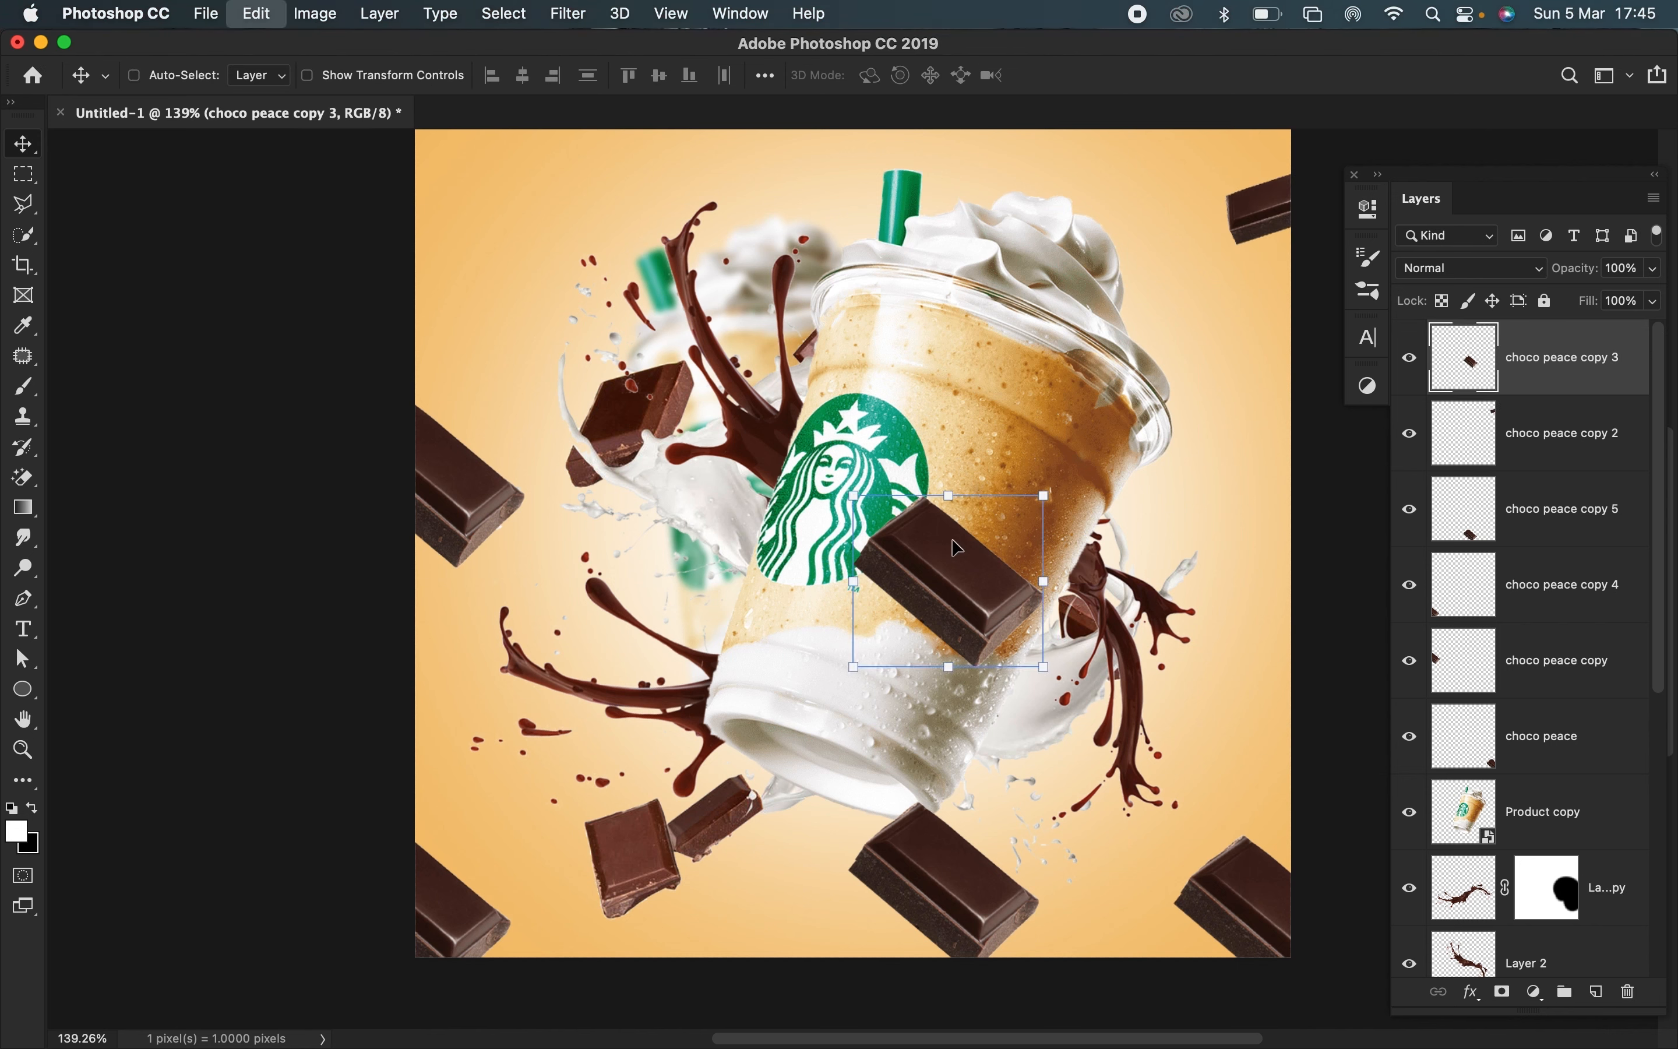
pyautogui.press('Return')
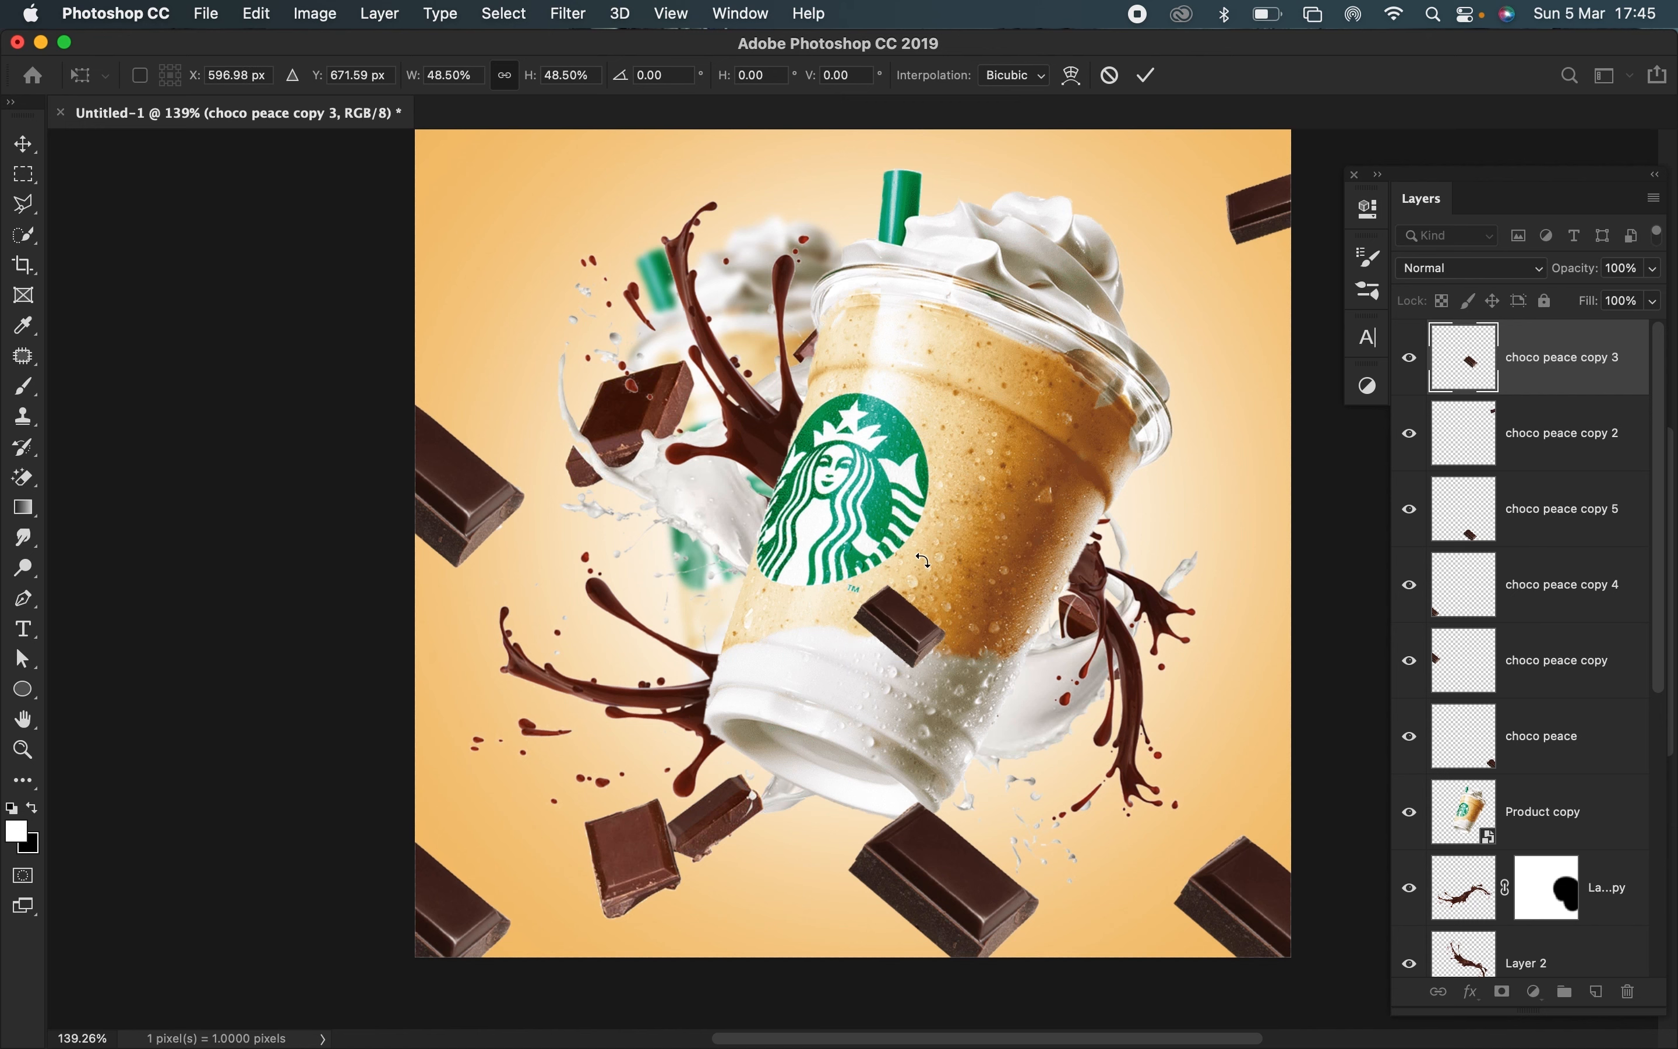
pyautogui.click(1201, 879)
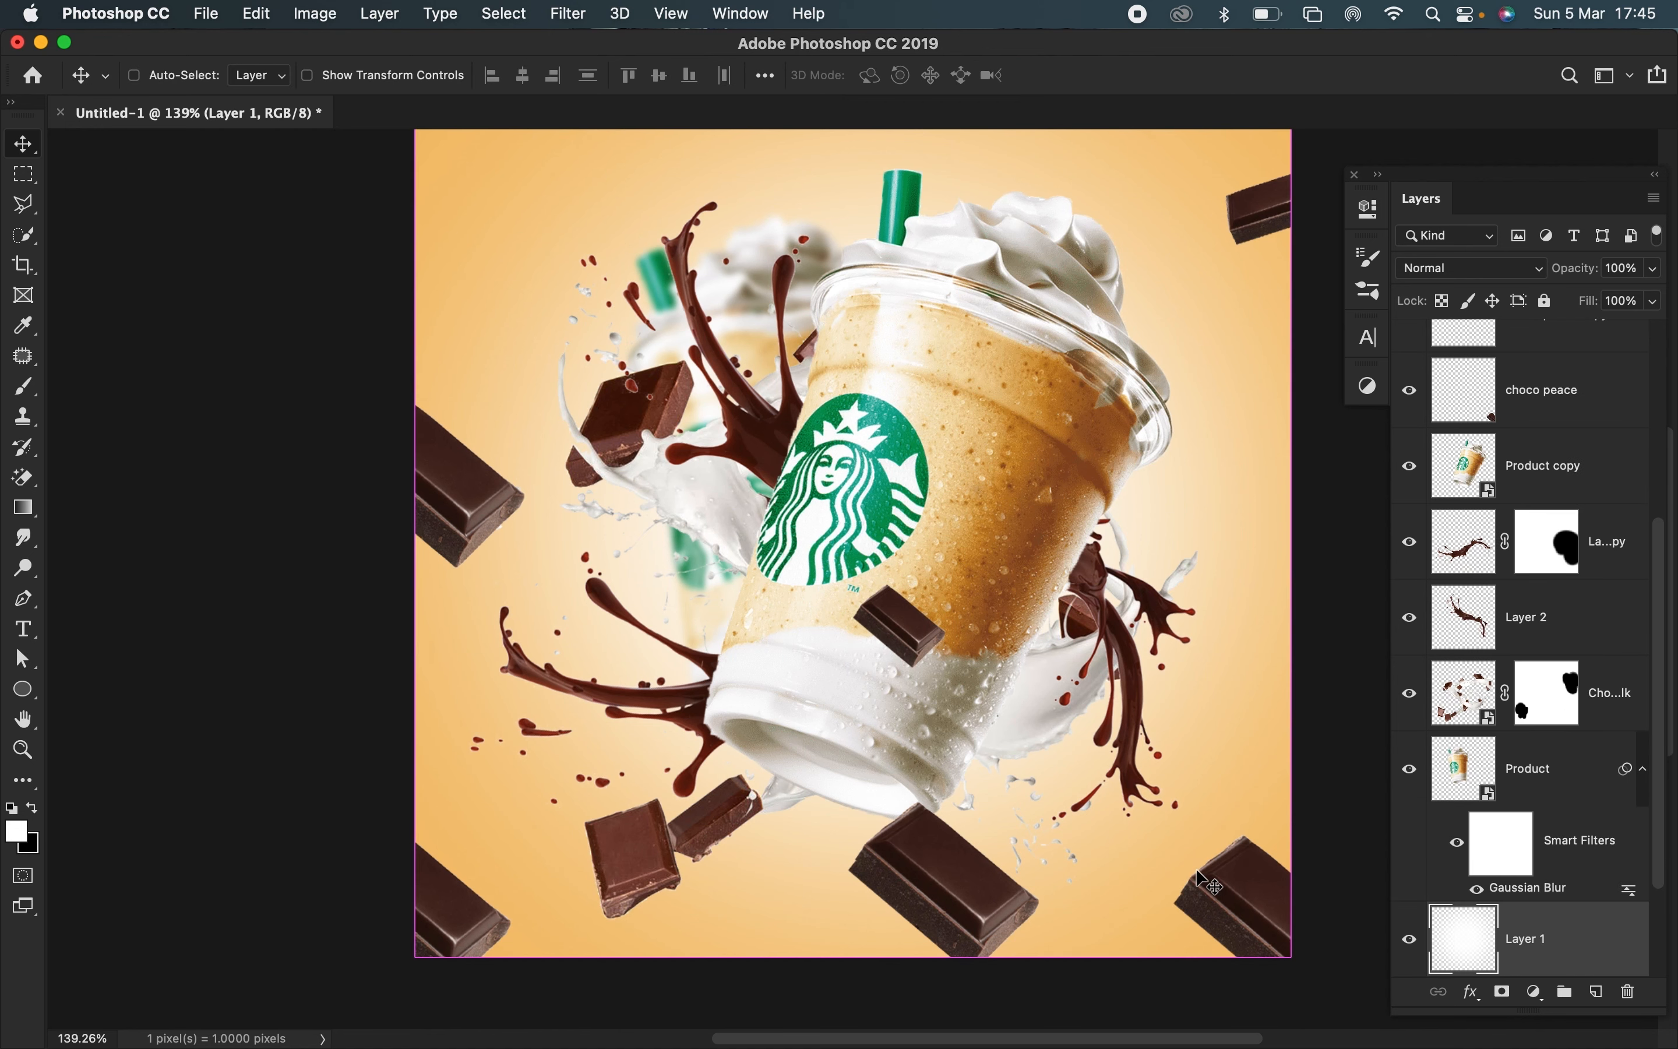
pyautogui.press('super+t')
pyautogui.press('Return')
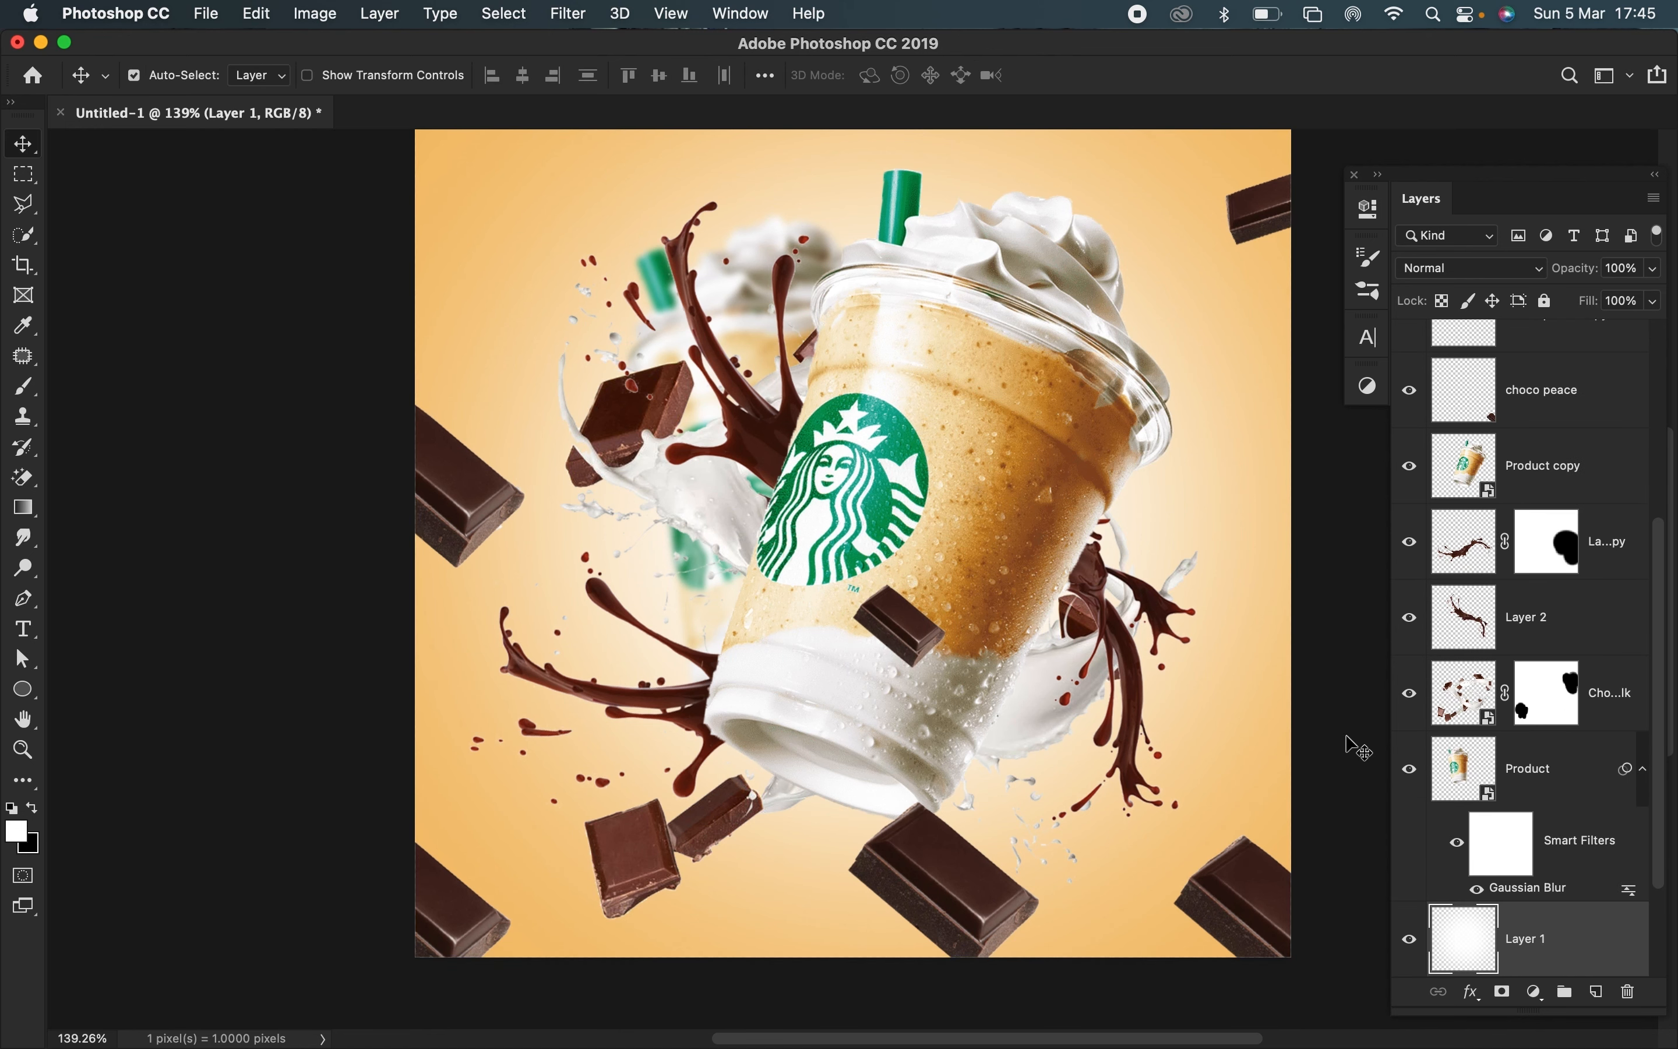
# - Shrink the chocolate piece in the lower-right corner and rotate it slightly at the canvas edge
pyautogui.click(1239, 894)
pyautogui.press('super+t')
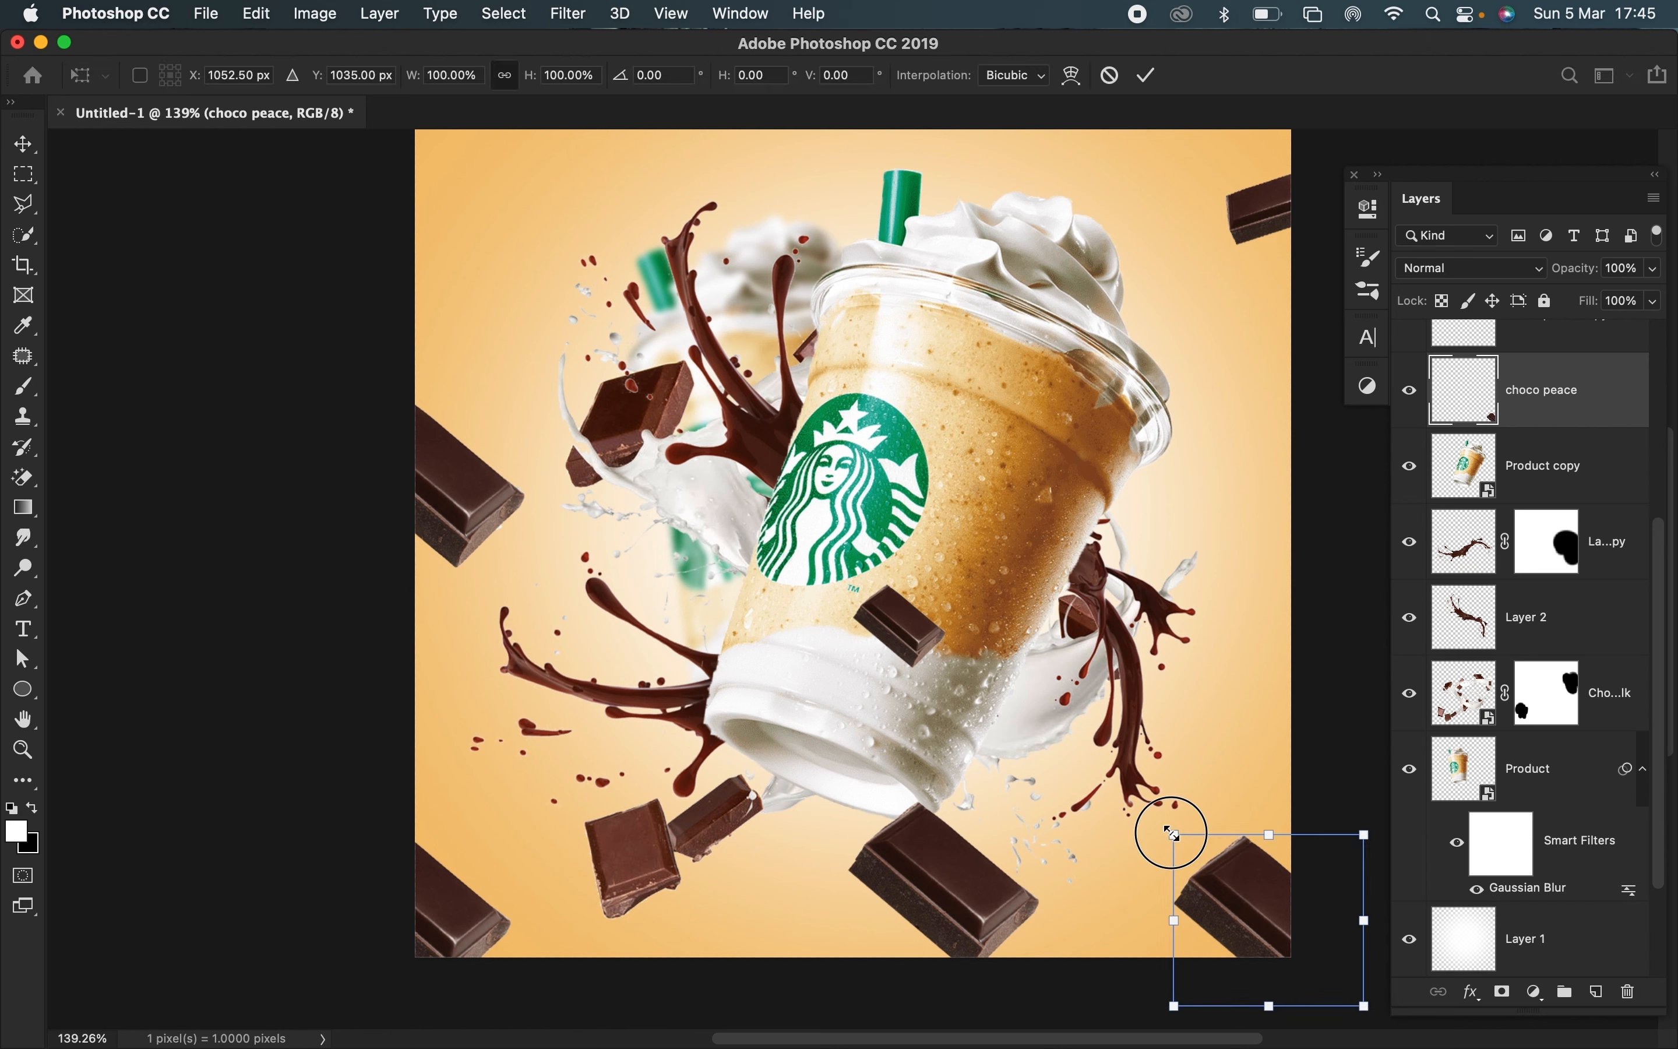
pyautogui.moveTo(1174, 833); pyautogui.dragTo(1263, 896)
pyautogui.press('Return')
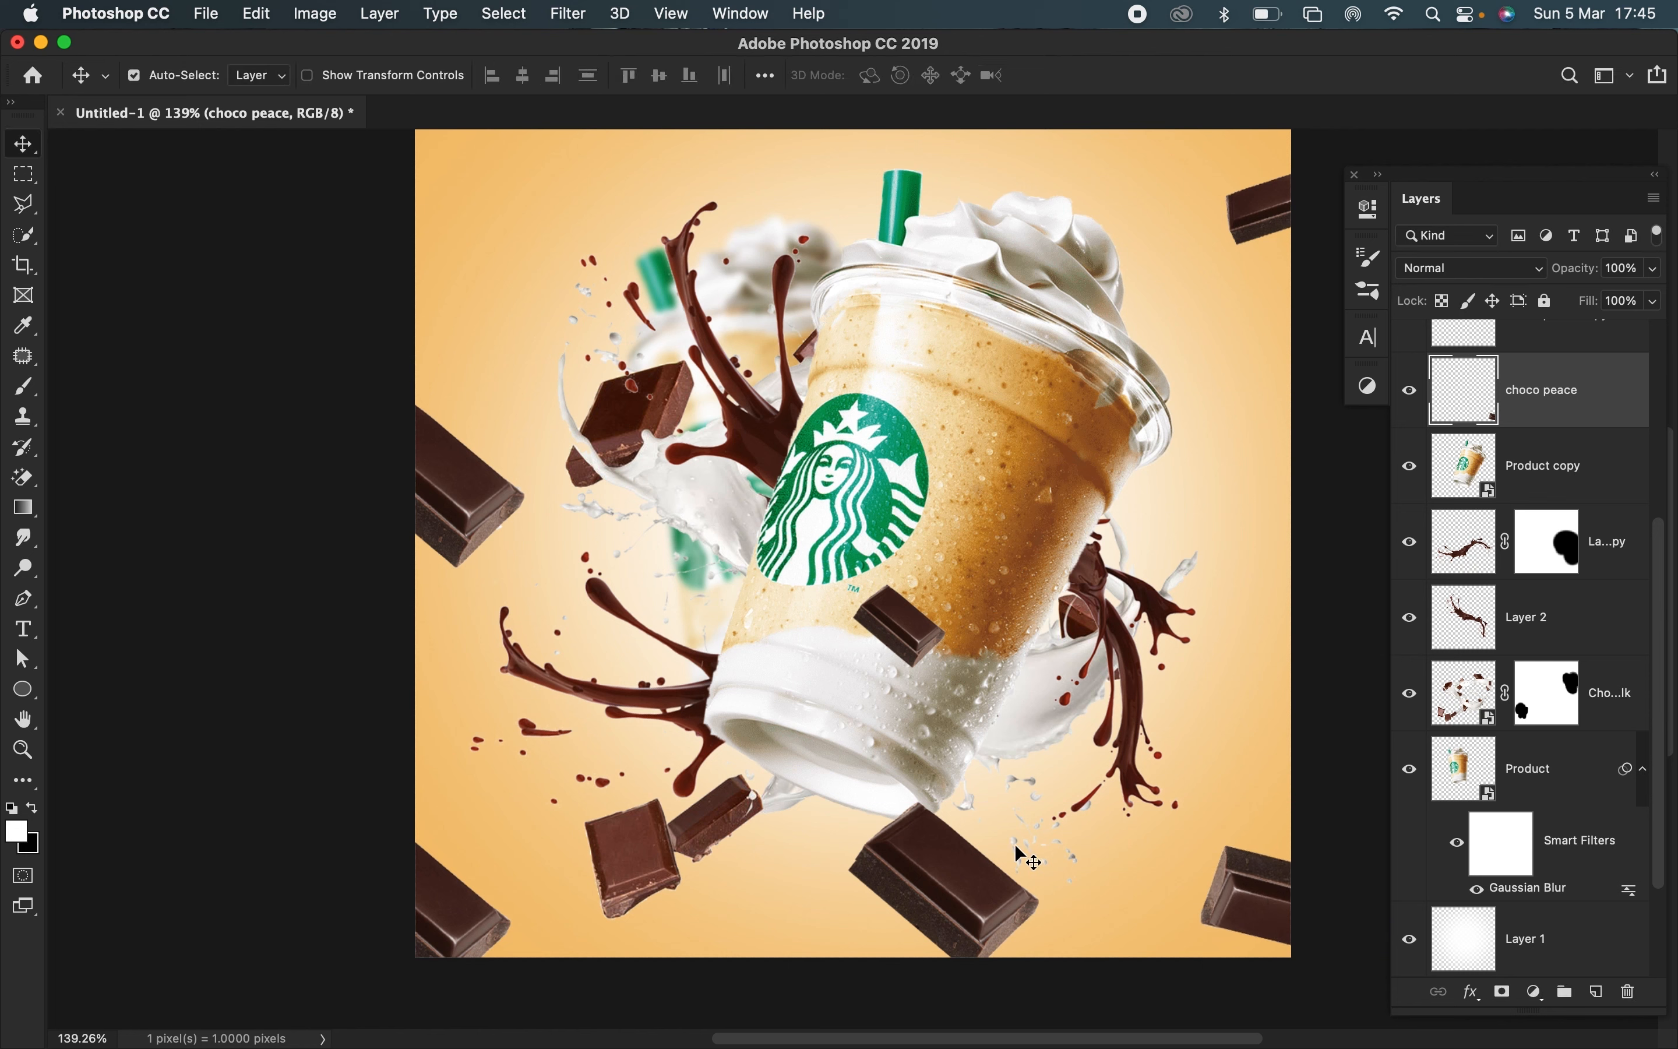
# - Move the left-edge chocolate copy toward the upper-left corner, rotate it to slant upward, and raise the small piece on the cup slightly
pyautogui.click(976, 862)
pyautogui.click(468, 904)
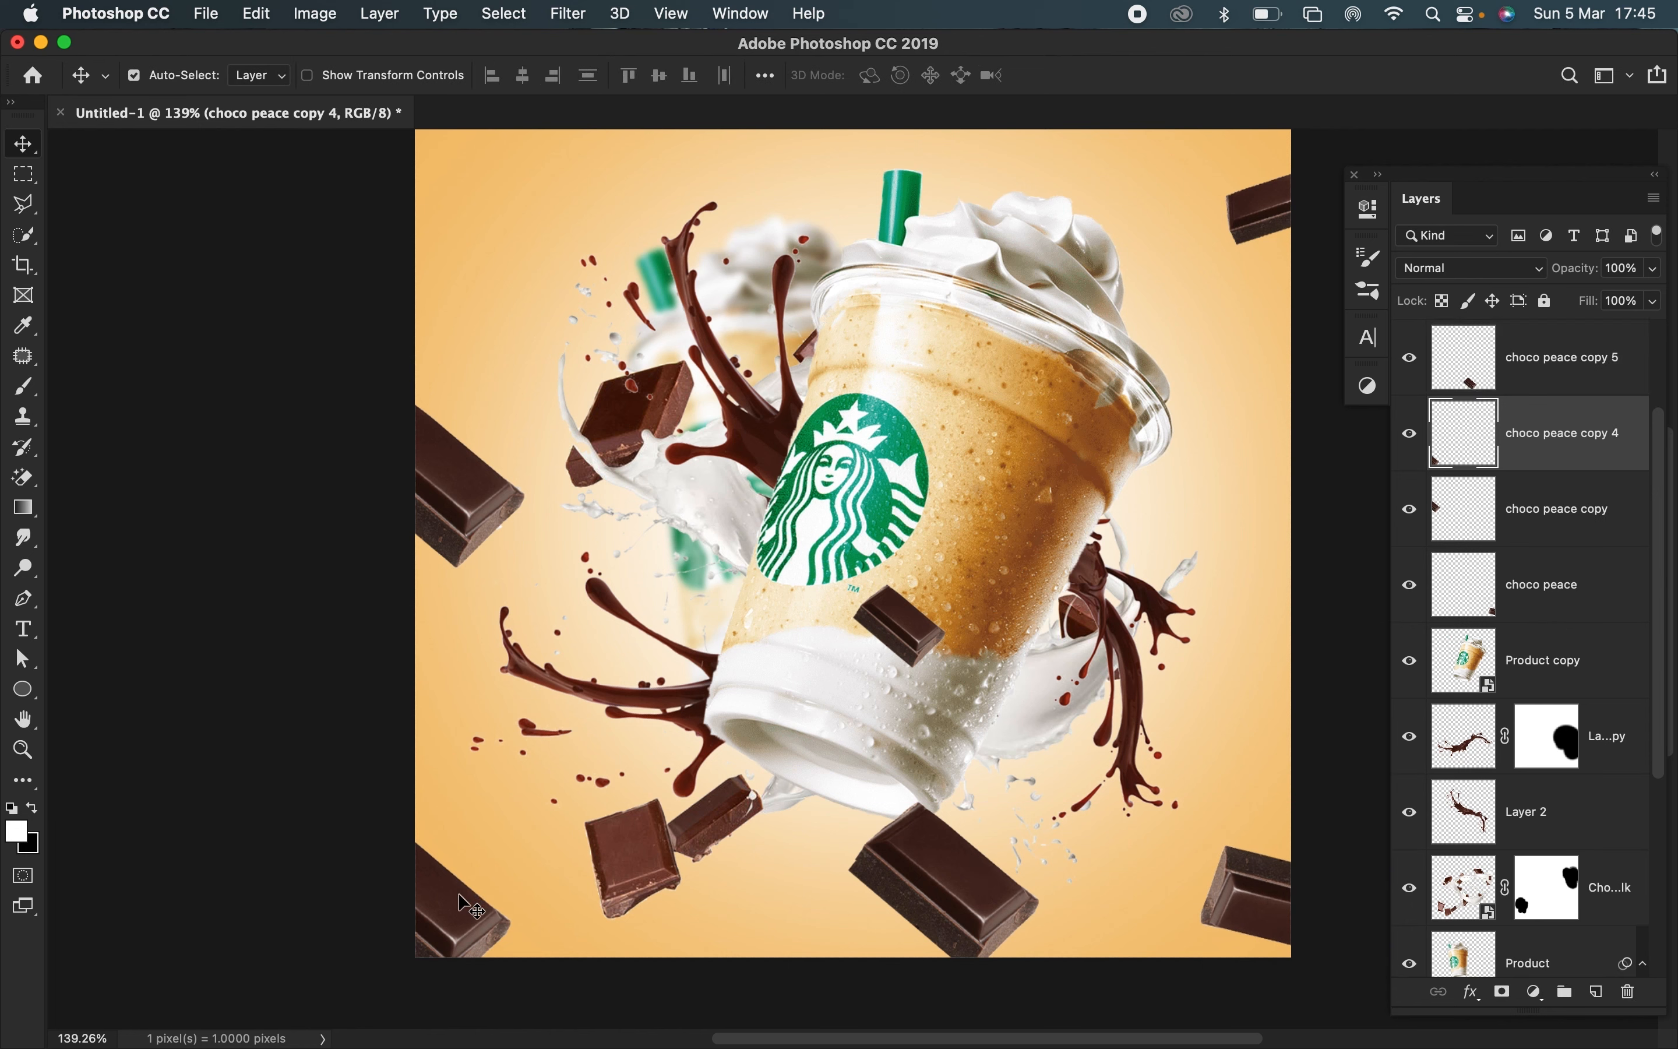
pyautogui.moveTo(451, 461); pyautogui.dragTo(478, 327)
pyautogui.press('super+t')
pyautogui.moveTo(522, 243); pyautogui.dragTo(581, 414)
pyautogui.press('Return')
pyautogui.moveTo(494, 376); pyautogui.dragTo(449, 279)
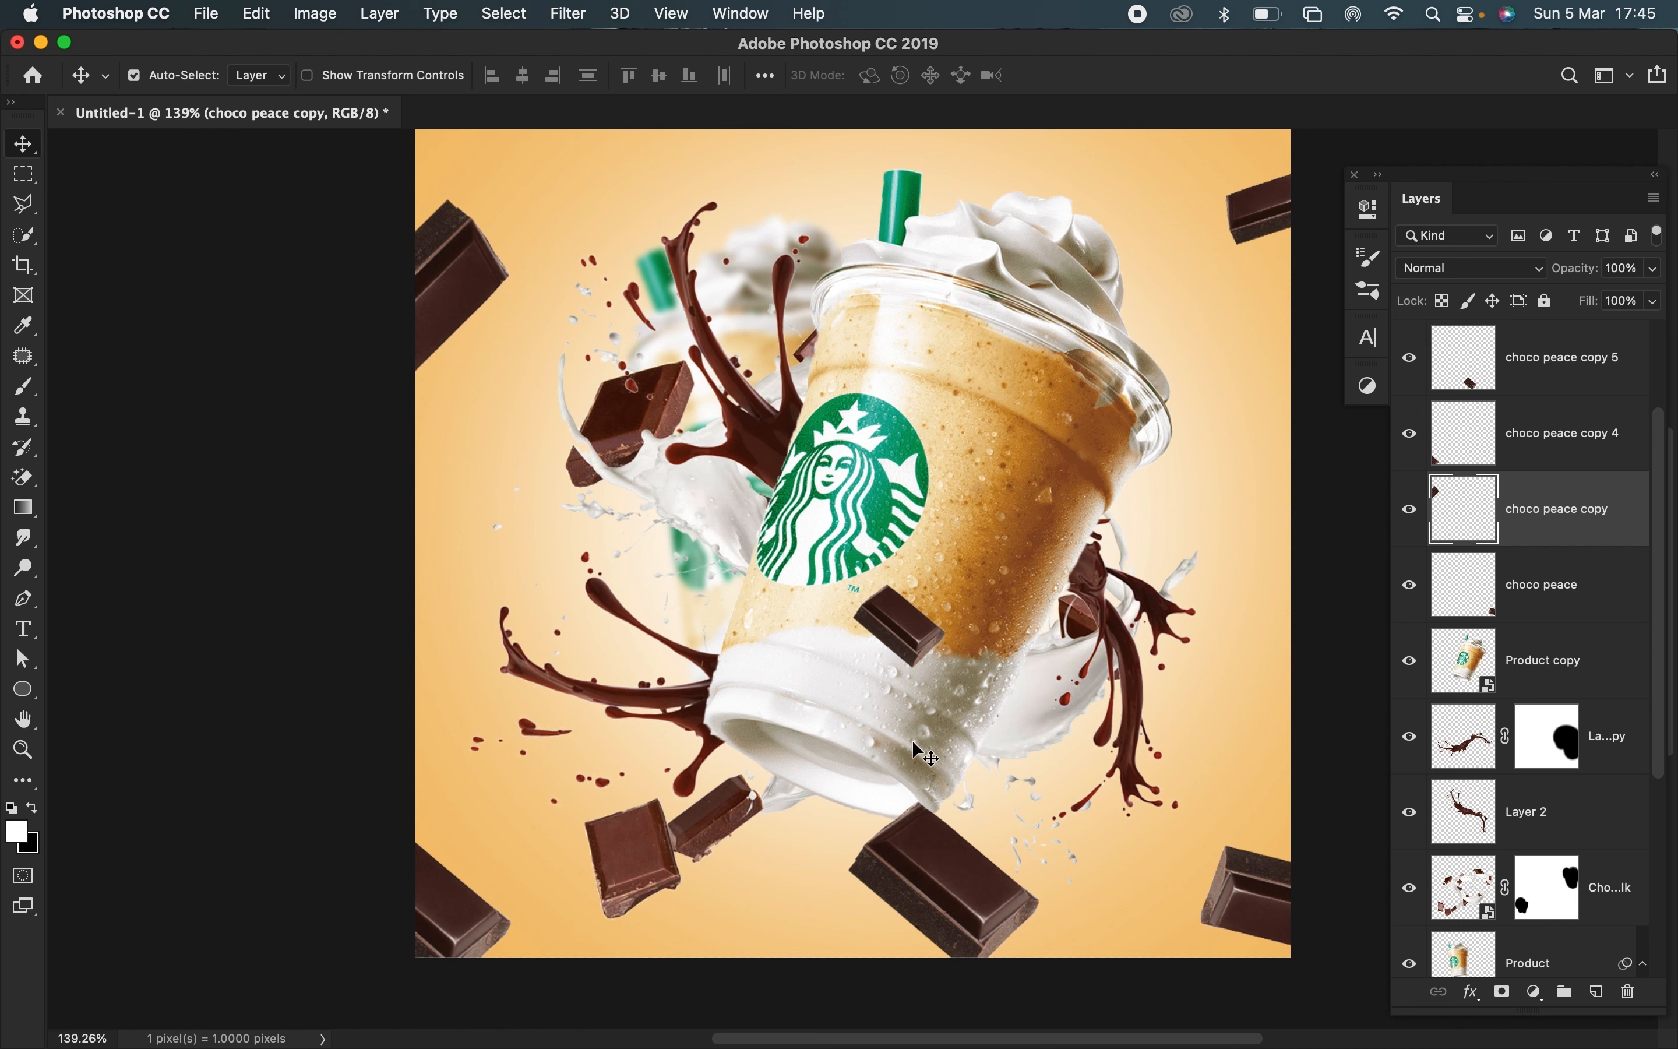
pyautogui.moveTo(900, 641); pyautogui.dragTo(913, 575)
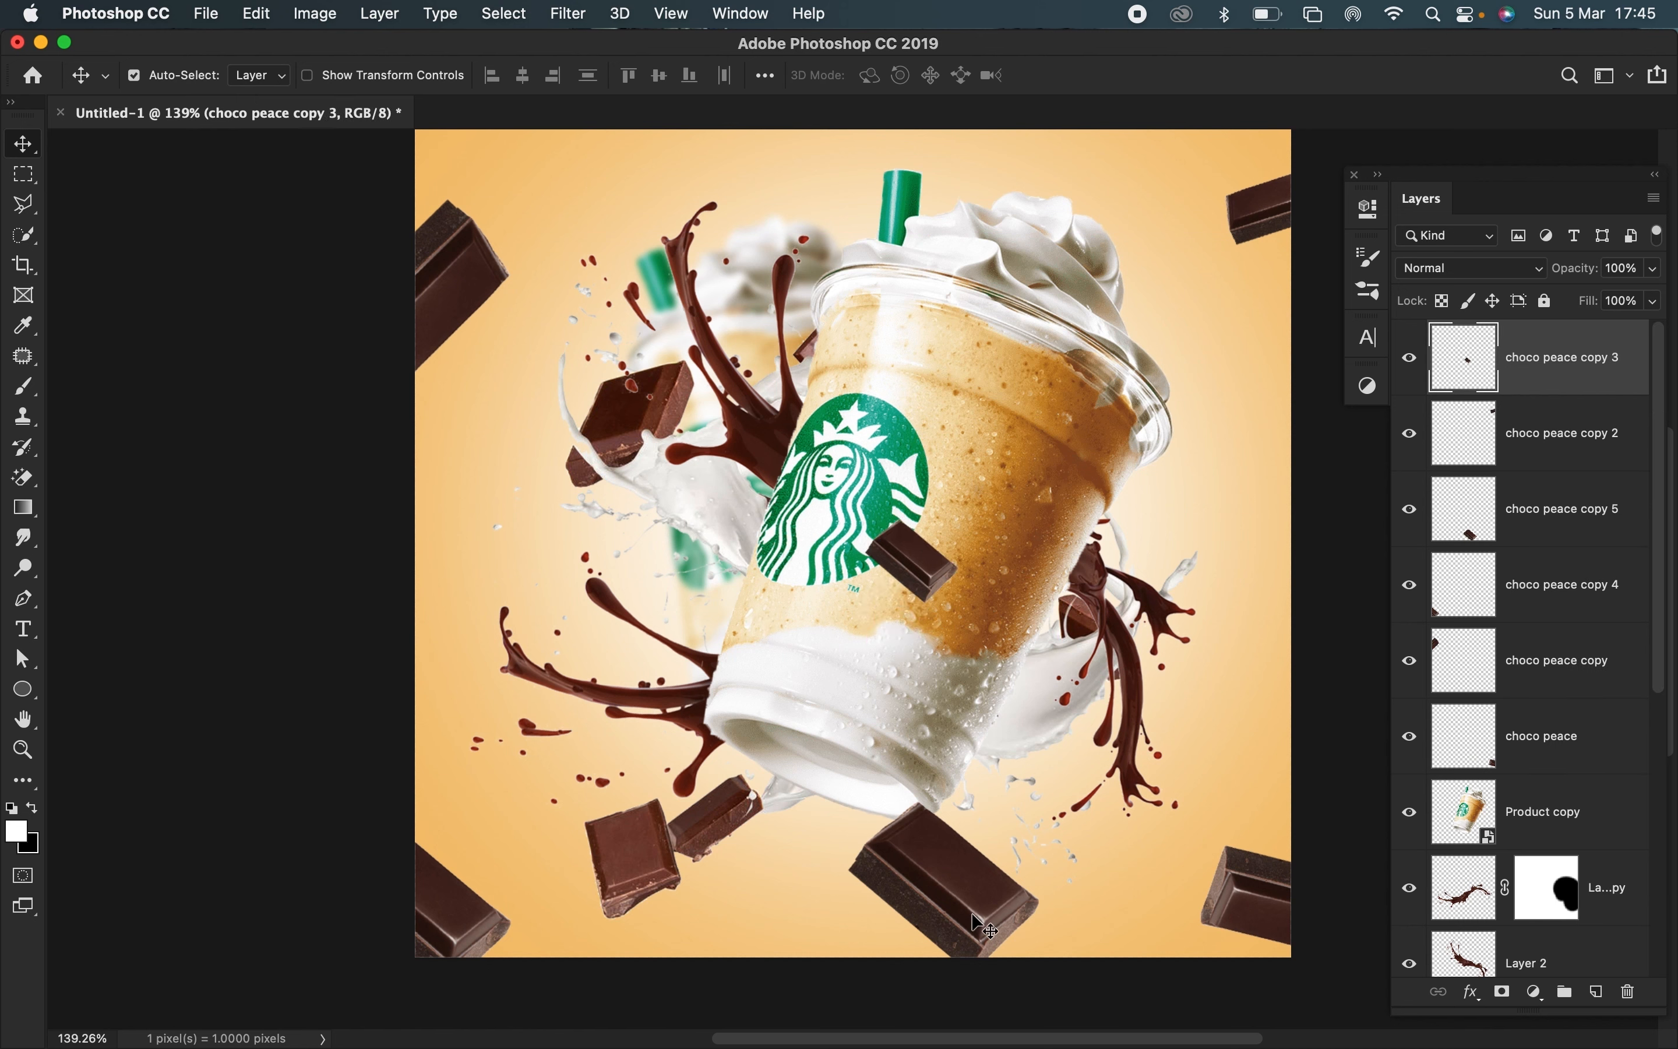
# - Apply a Gaussian Blur with a 9.1-pixel radius to the chocolate piece below the cup
pyautogui.click(959, 899)
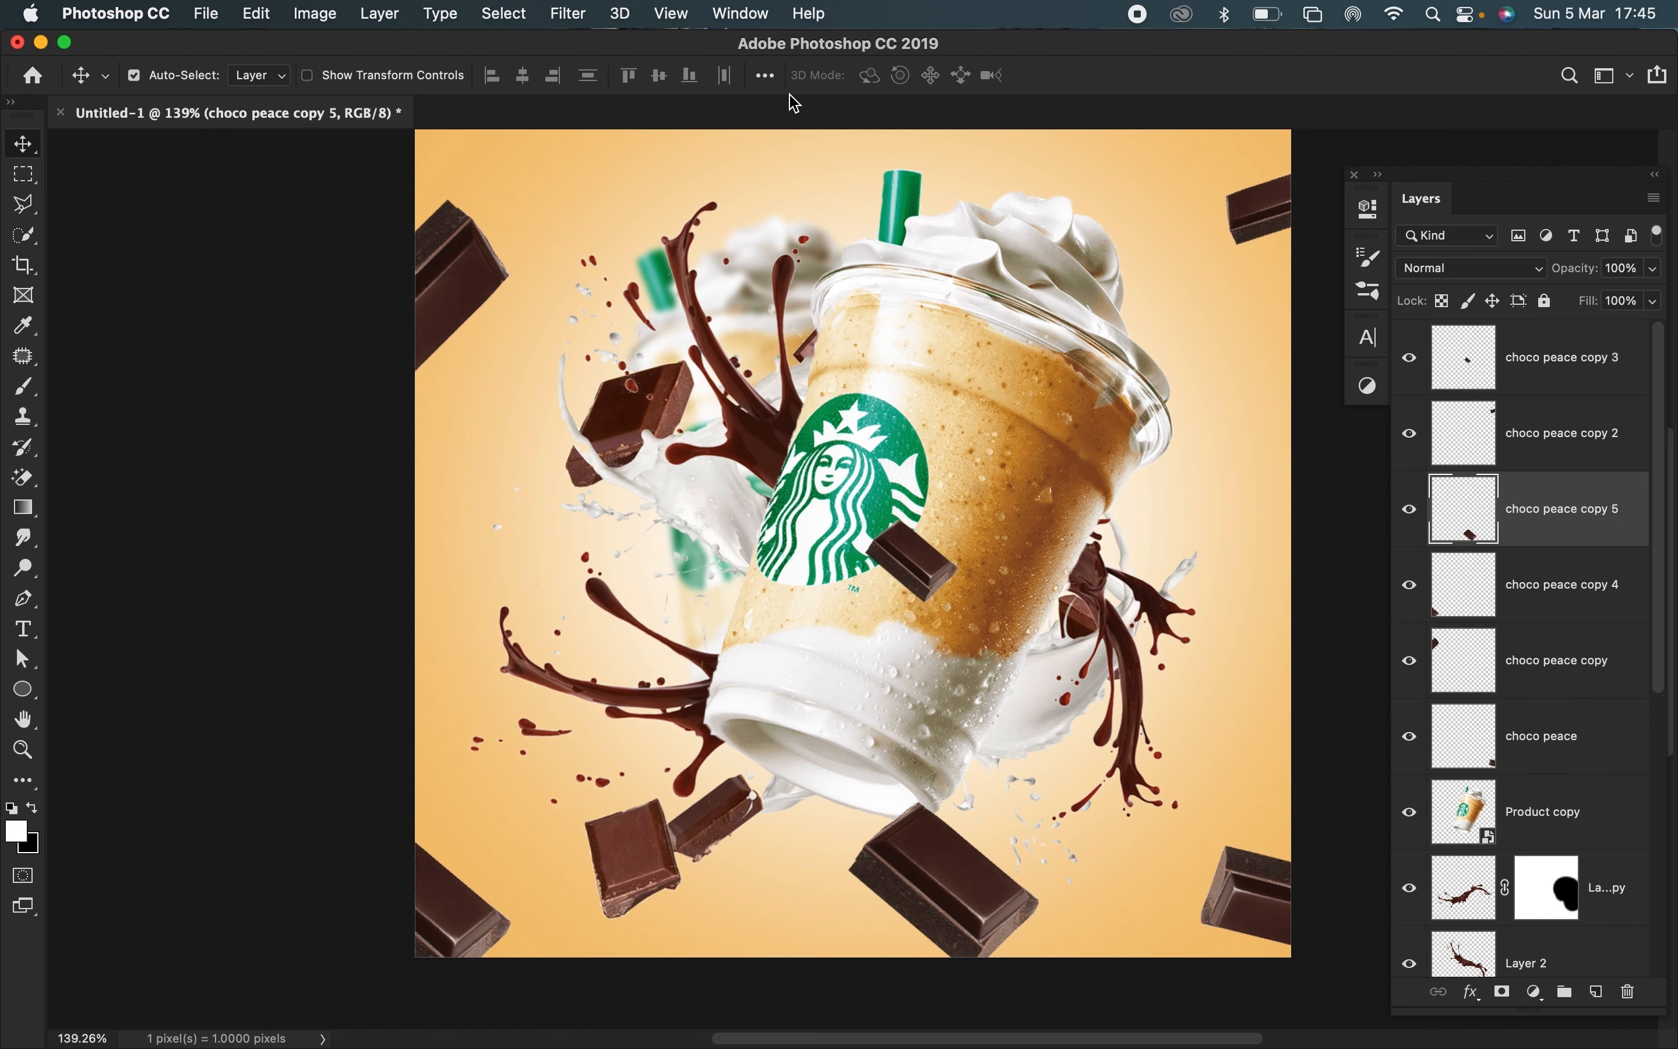
pyautogui.click(562, 10)
pyautogui.moveTo(832, 280)
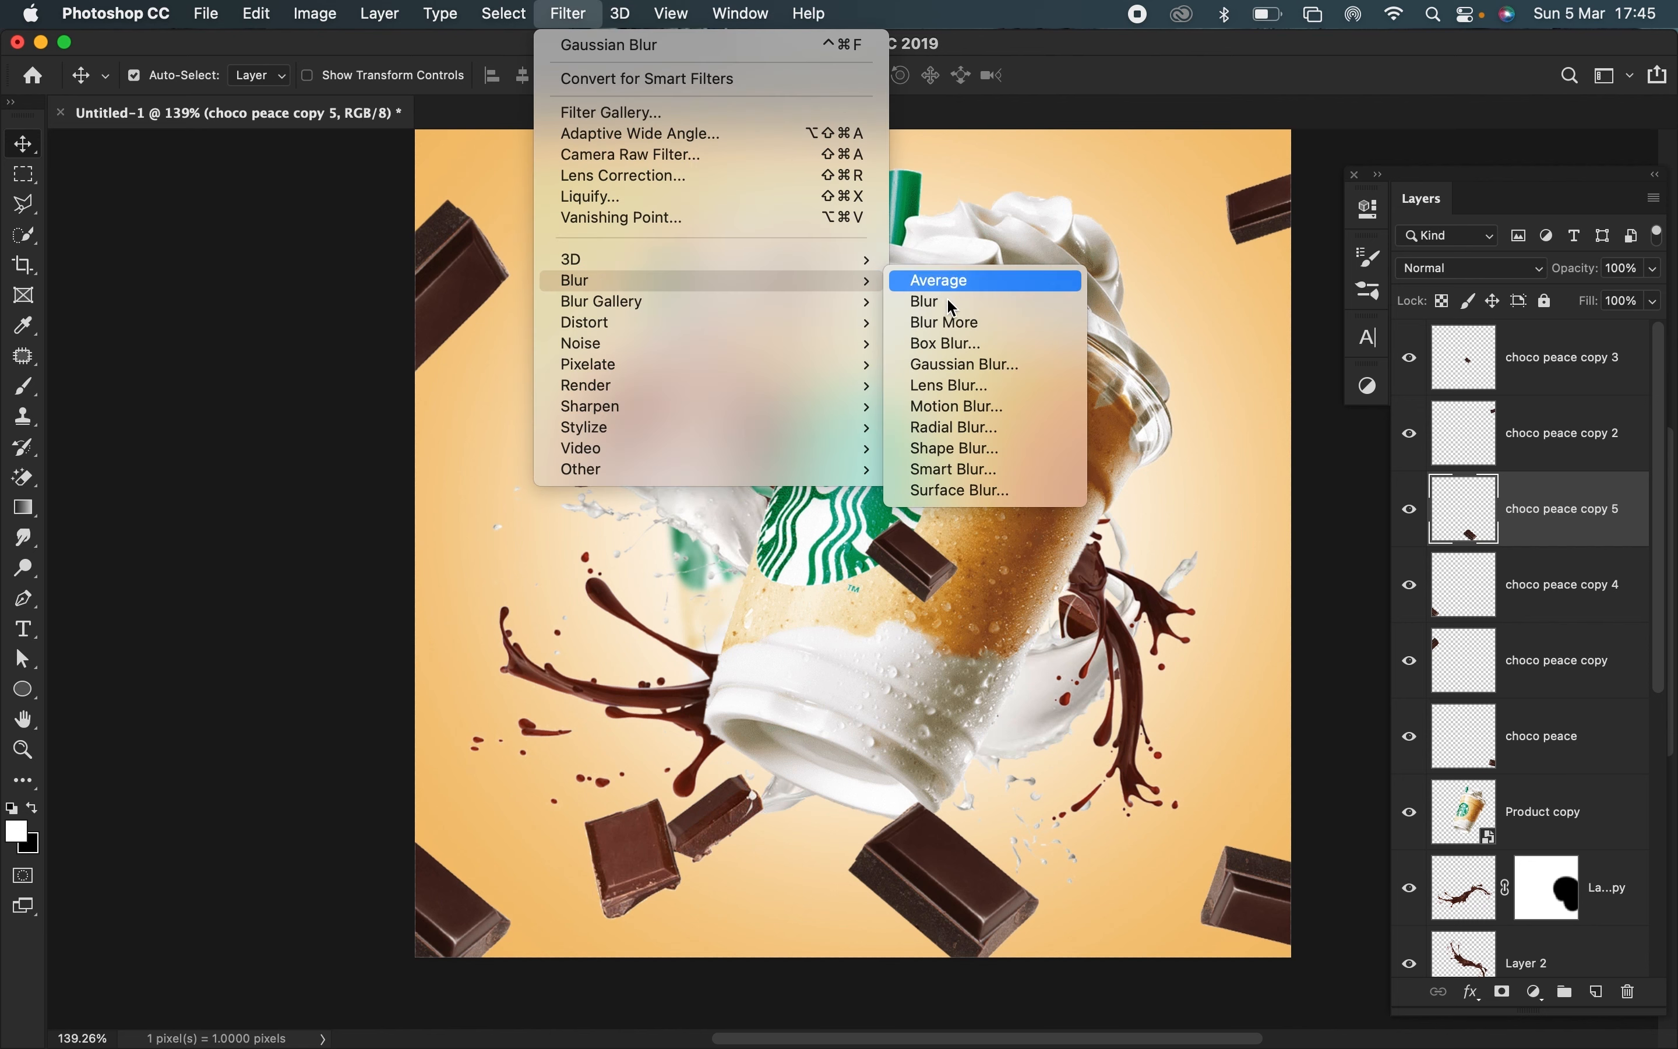
pyautogui.click(1047, 376)
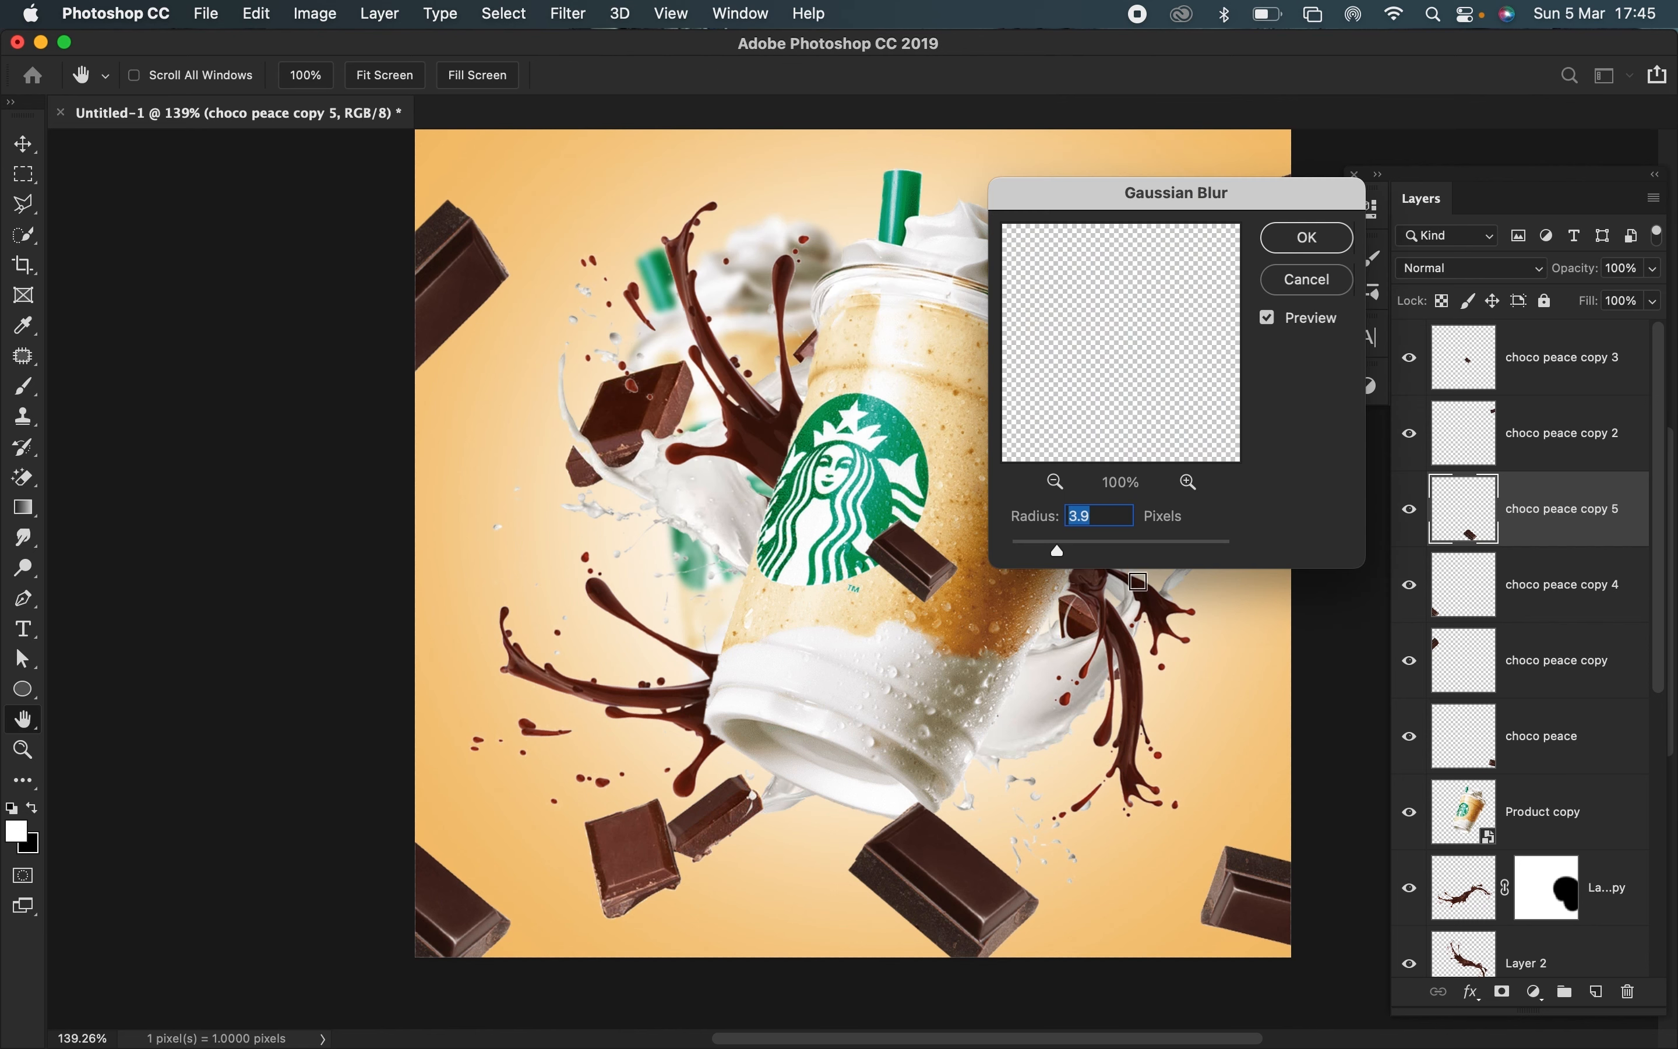
pyautogui.click(1097, 553)
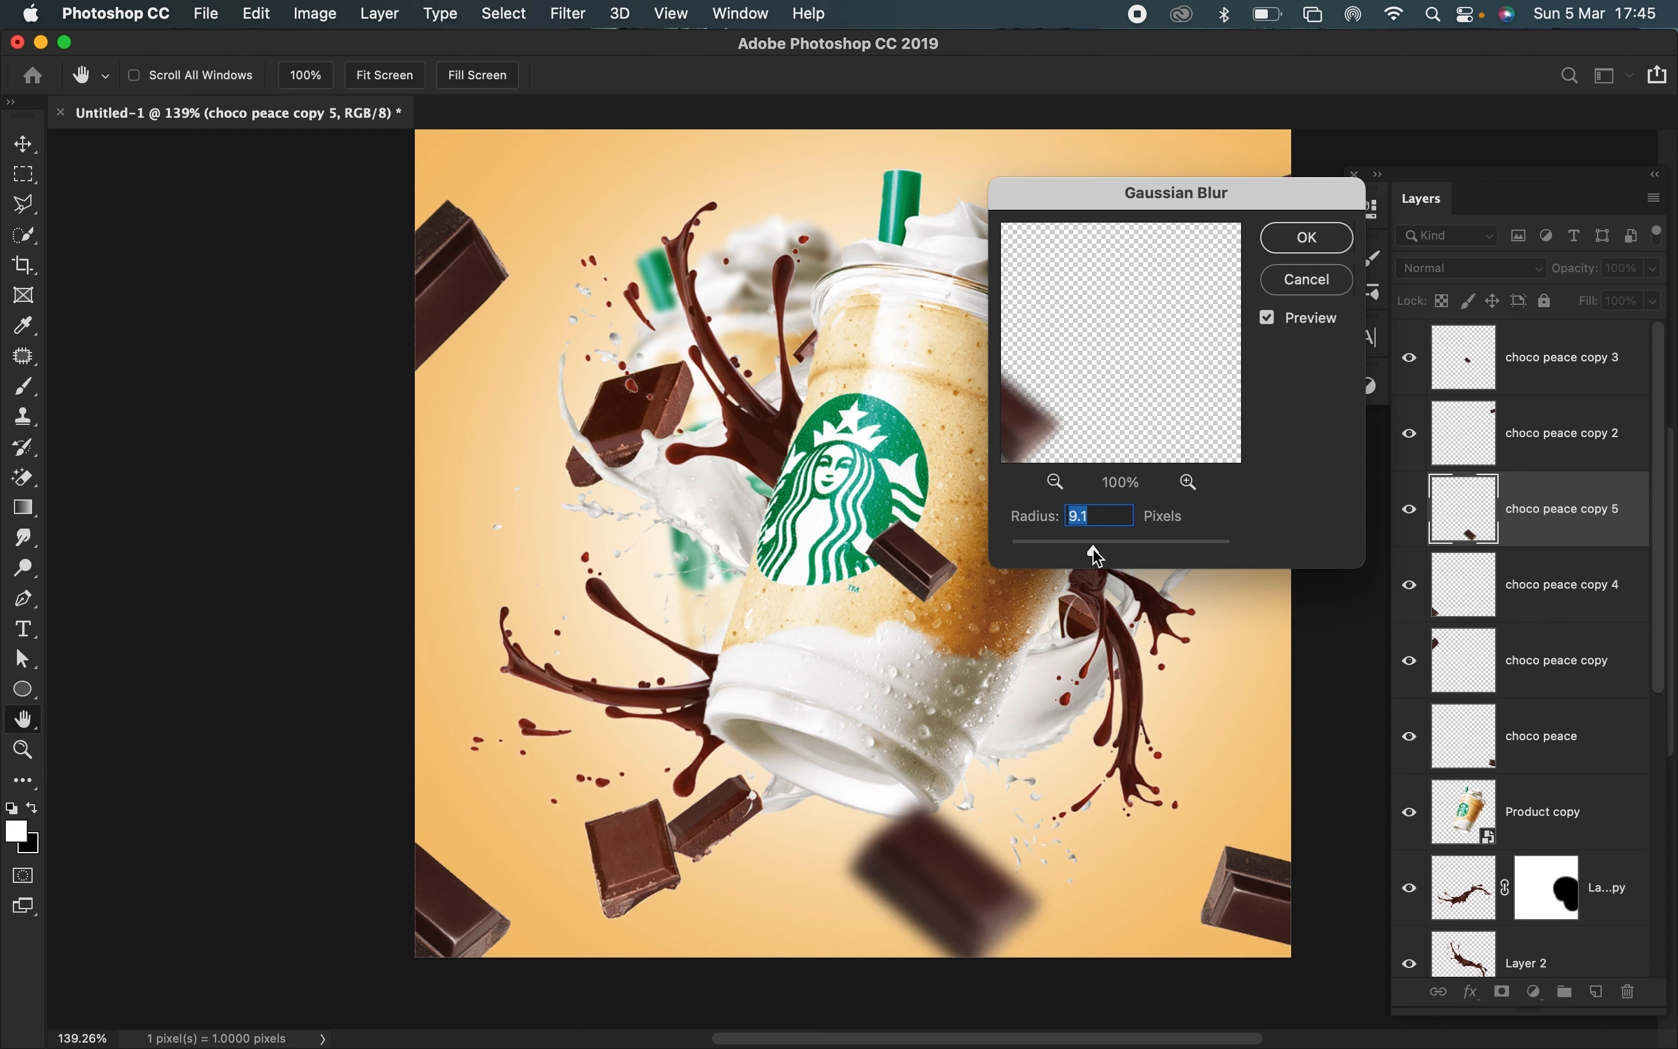
pyautogui.click(1324, 243)
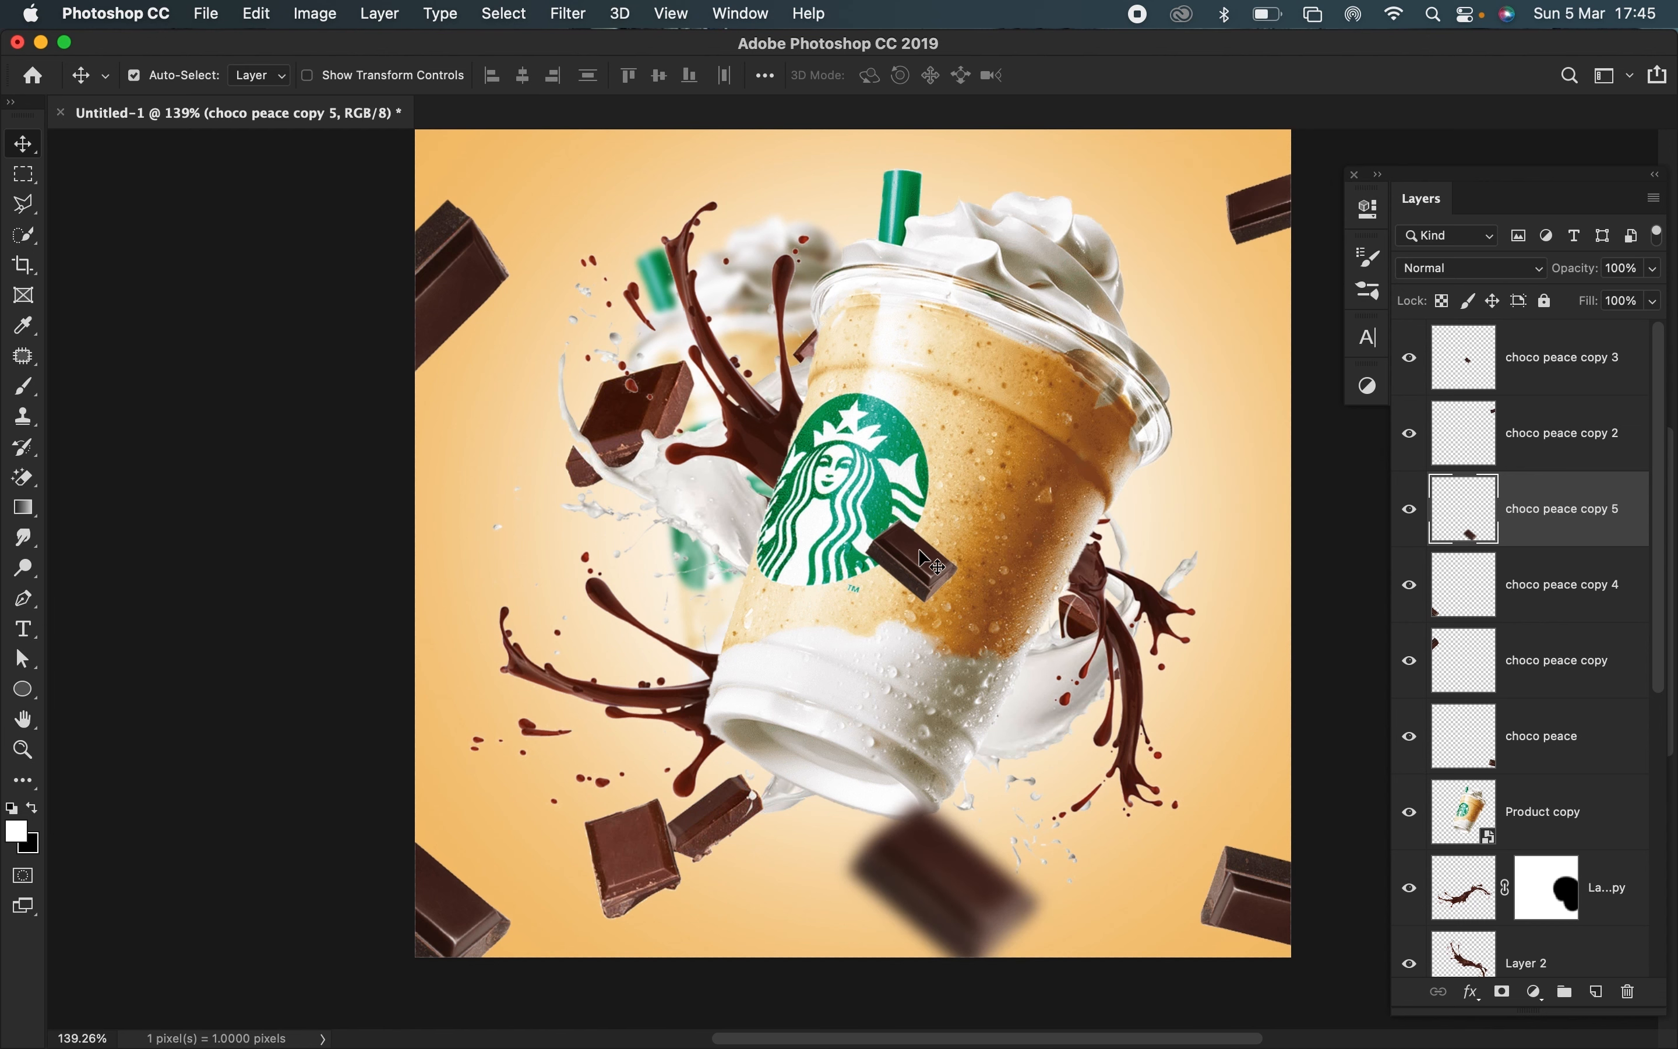
# - Soften the chocolate piece in the upper-right corner with a Gaussian Blur
pyautogui.click(1254, 205)
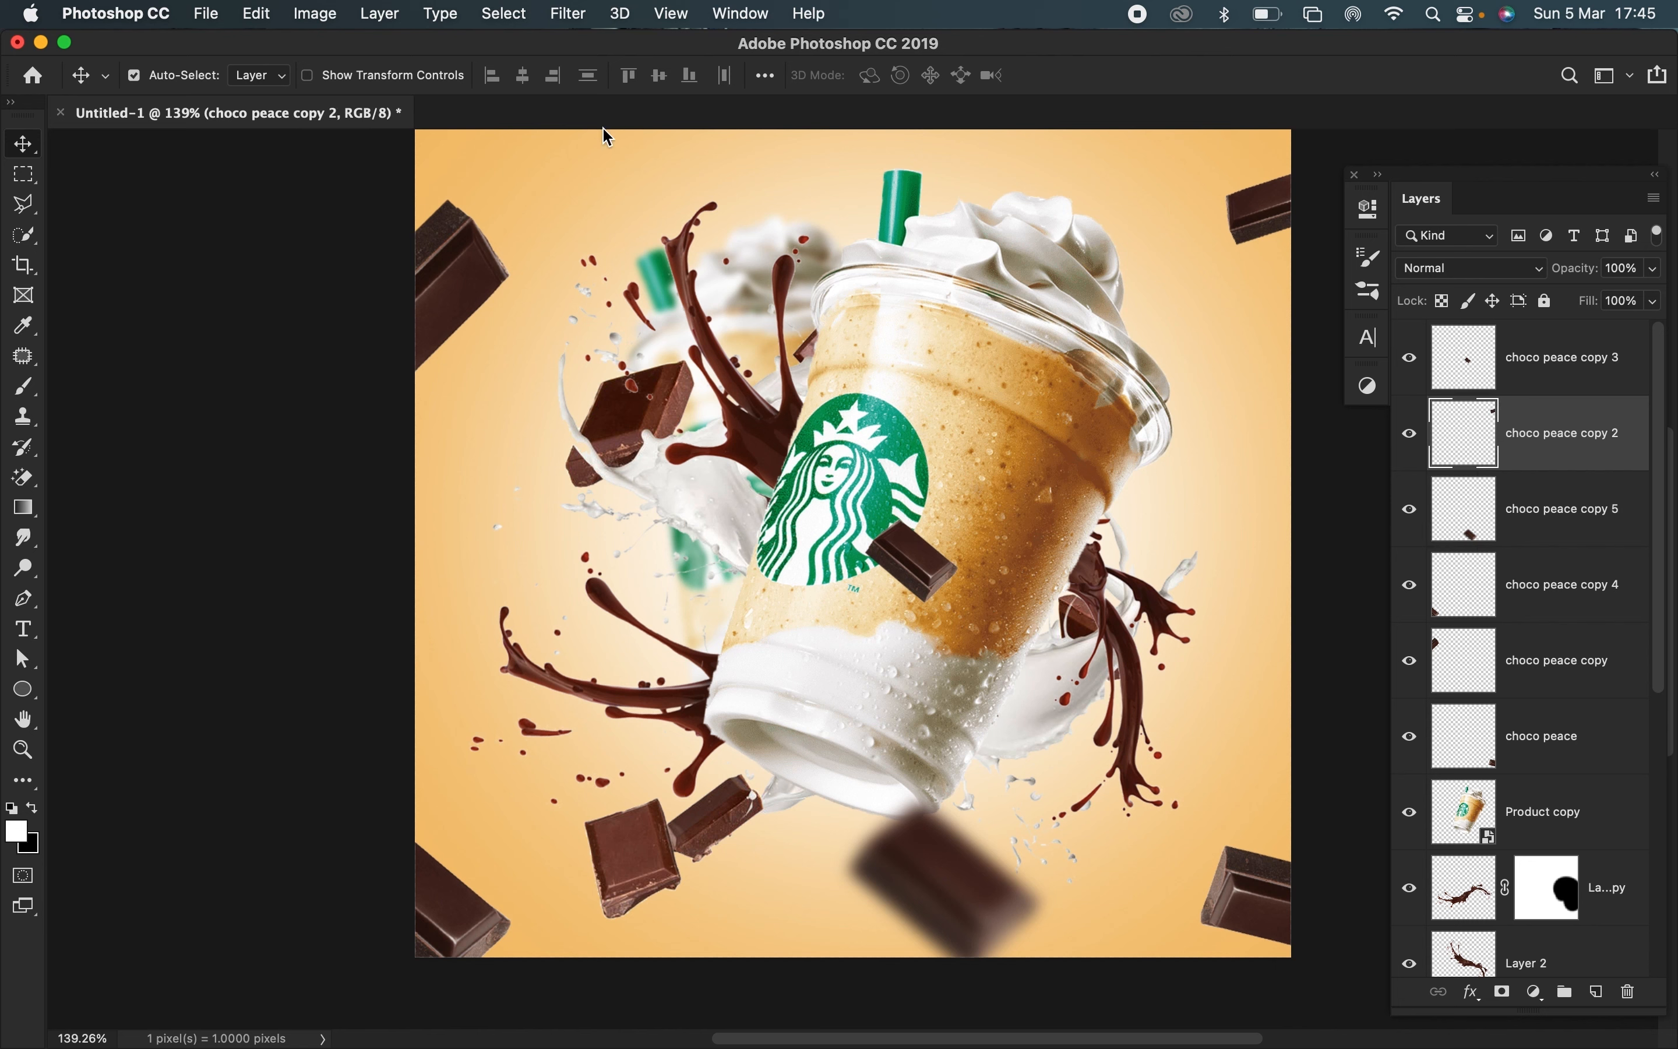
pyautogui.click(569, 14)
pyautogui.moveTo(759, 281)
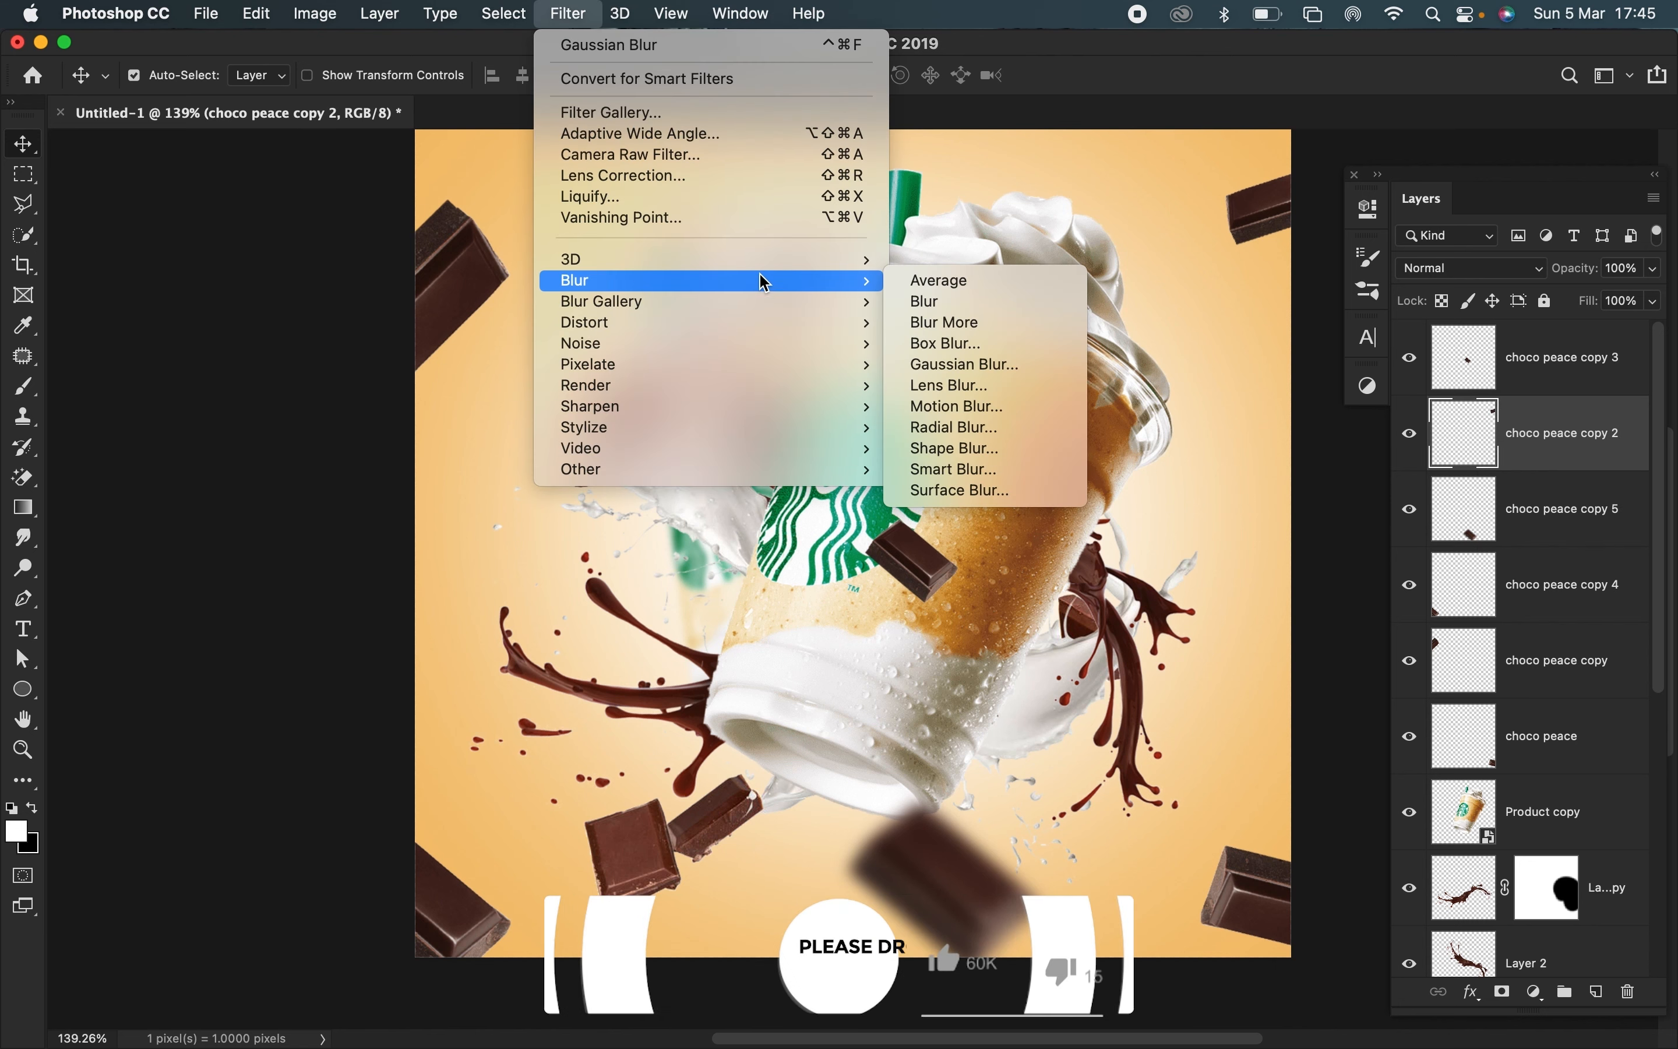
pyautogui.click(998, 376)
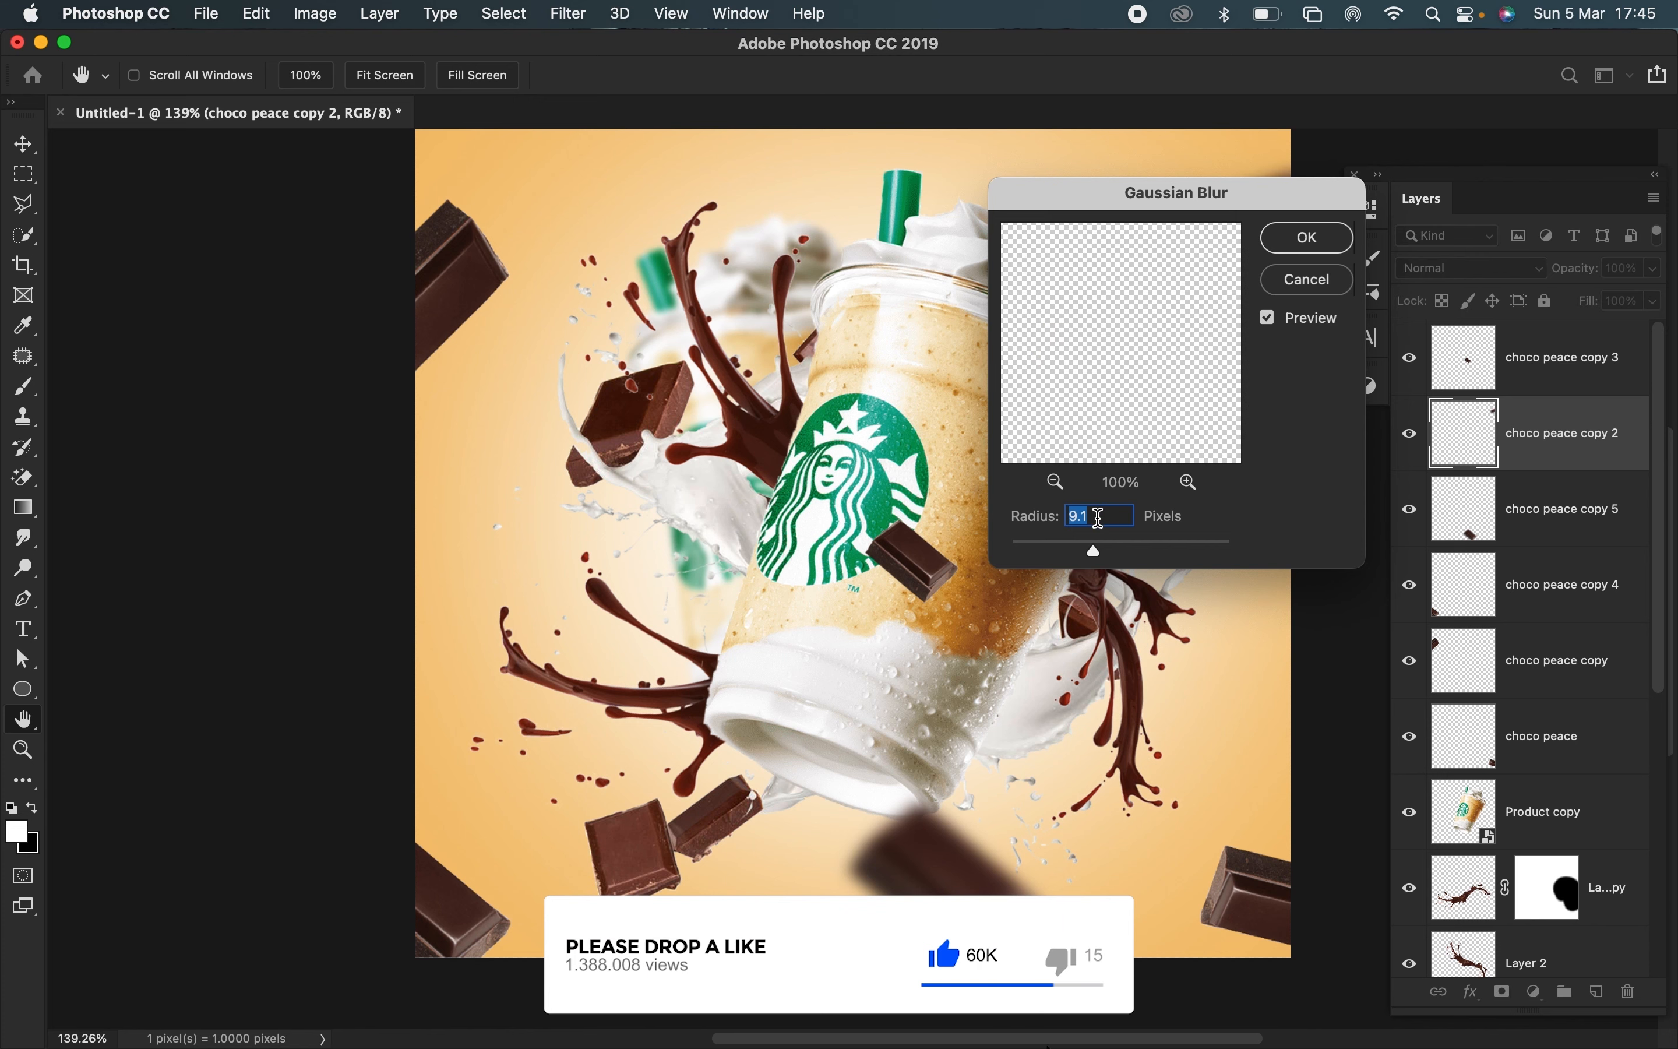
pyautogui.moveTo(1189, 194); pyautogui.dragTo(1332, 367)
pyautogui.click(1449, 402)
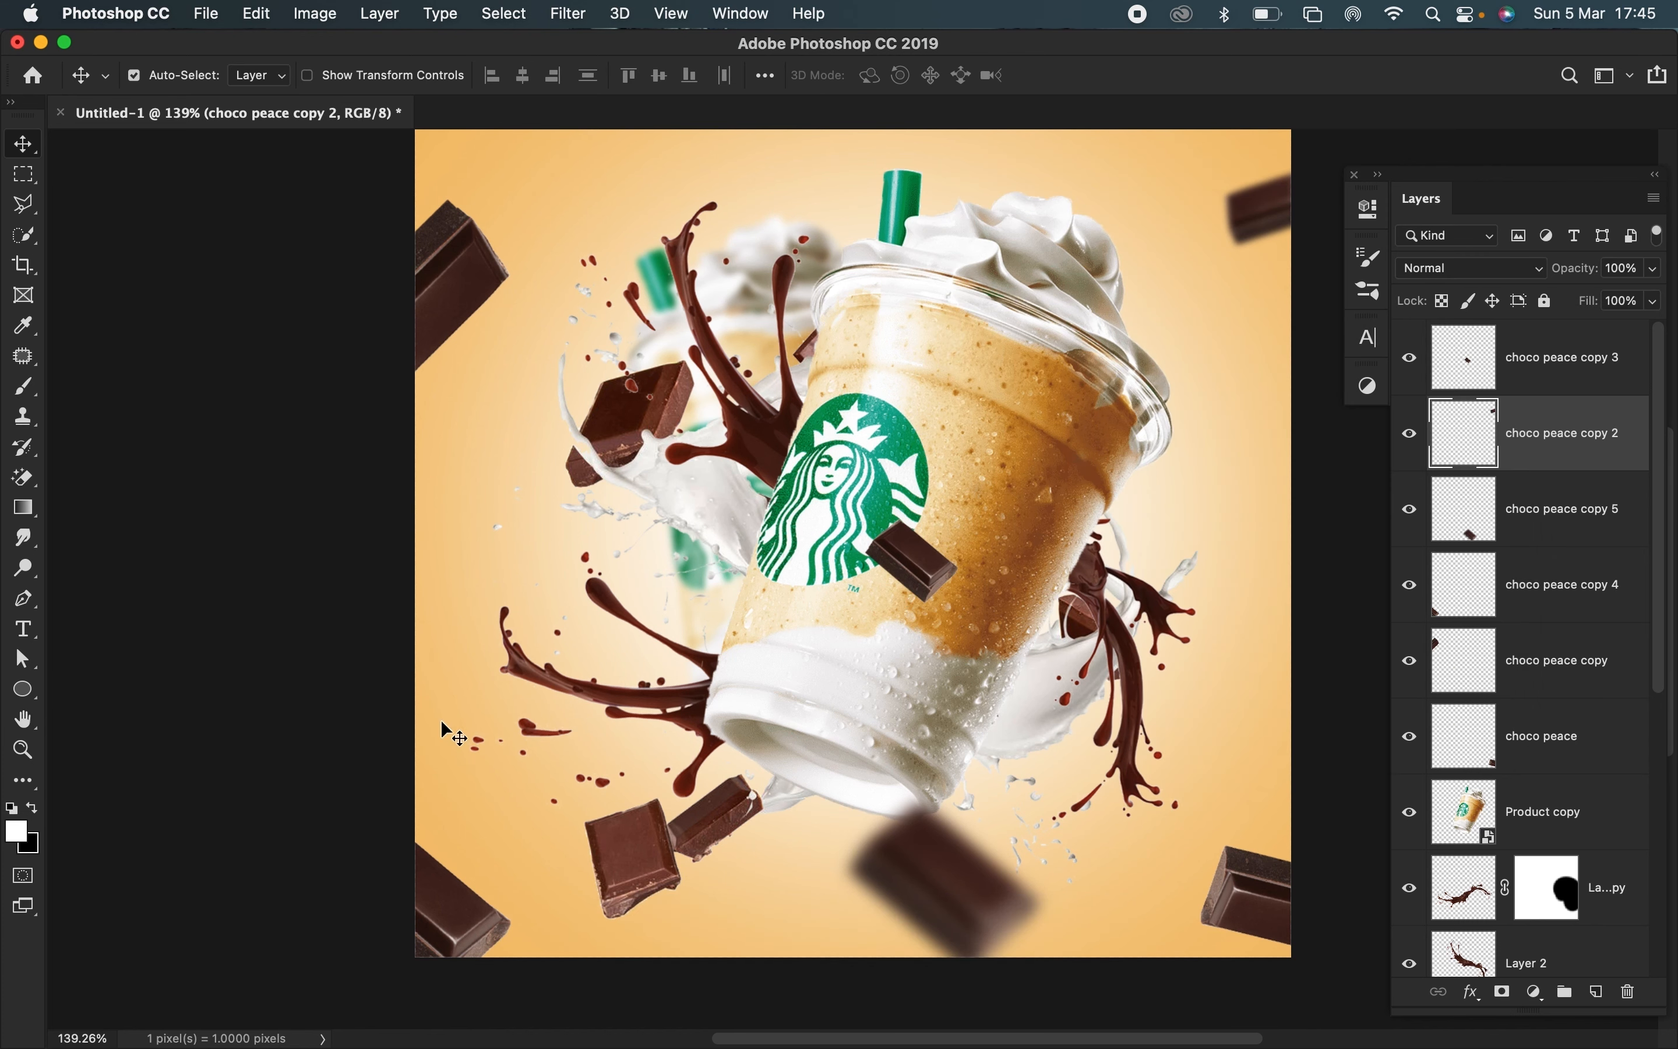
# - Apply a Gaussian Blur with a 9.5-pixel radius to the chocolate piece near the upper-left corner
pyautogui.click(462, 267)
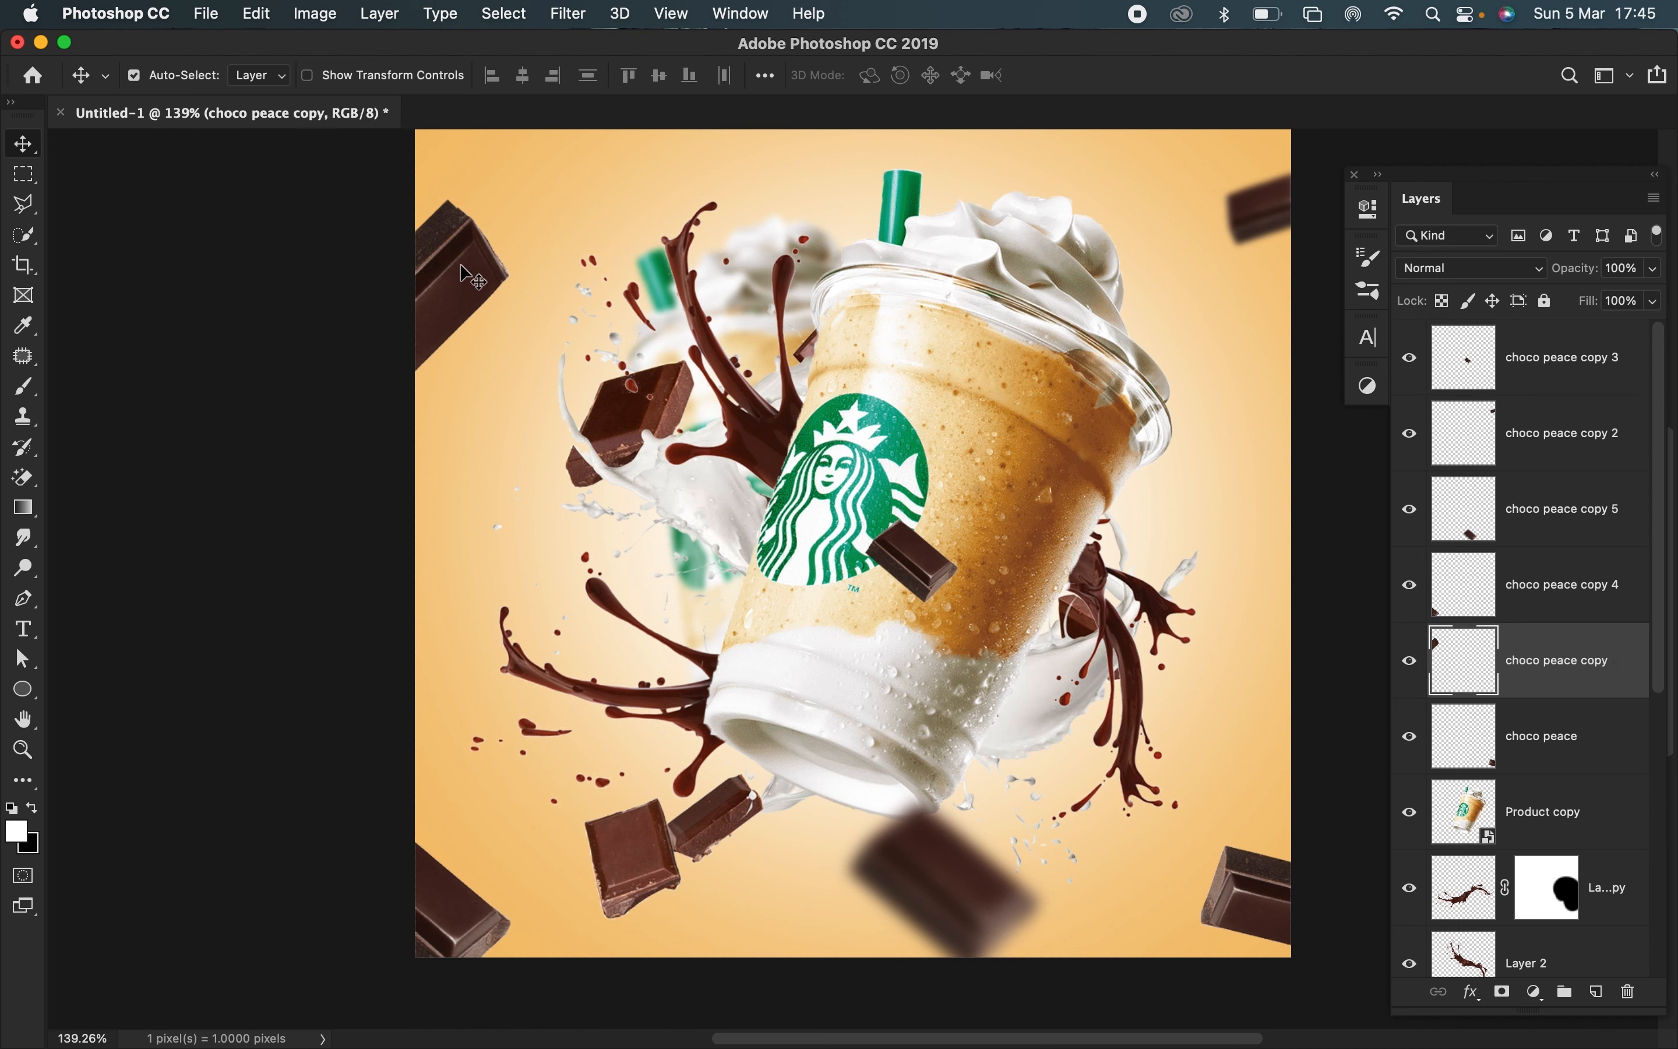
pyautogui.click(568, 13)
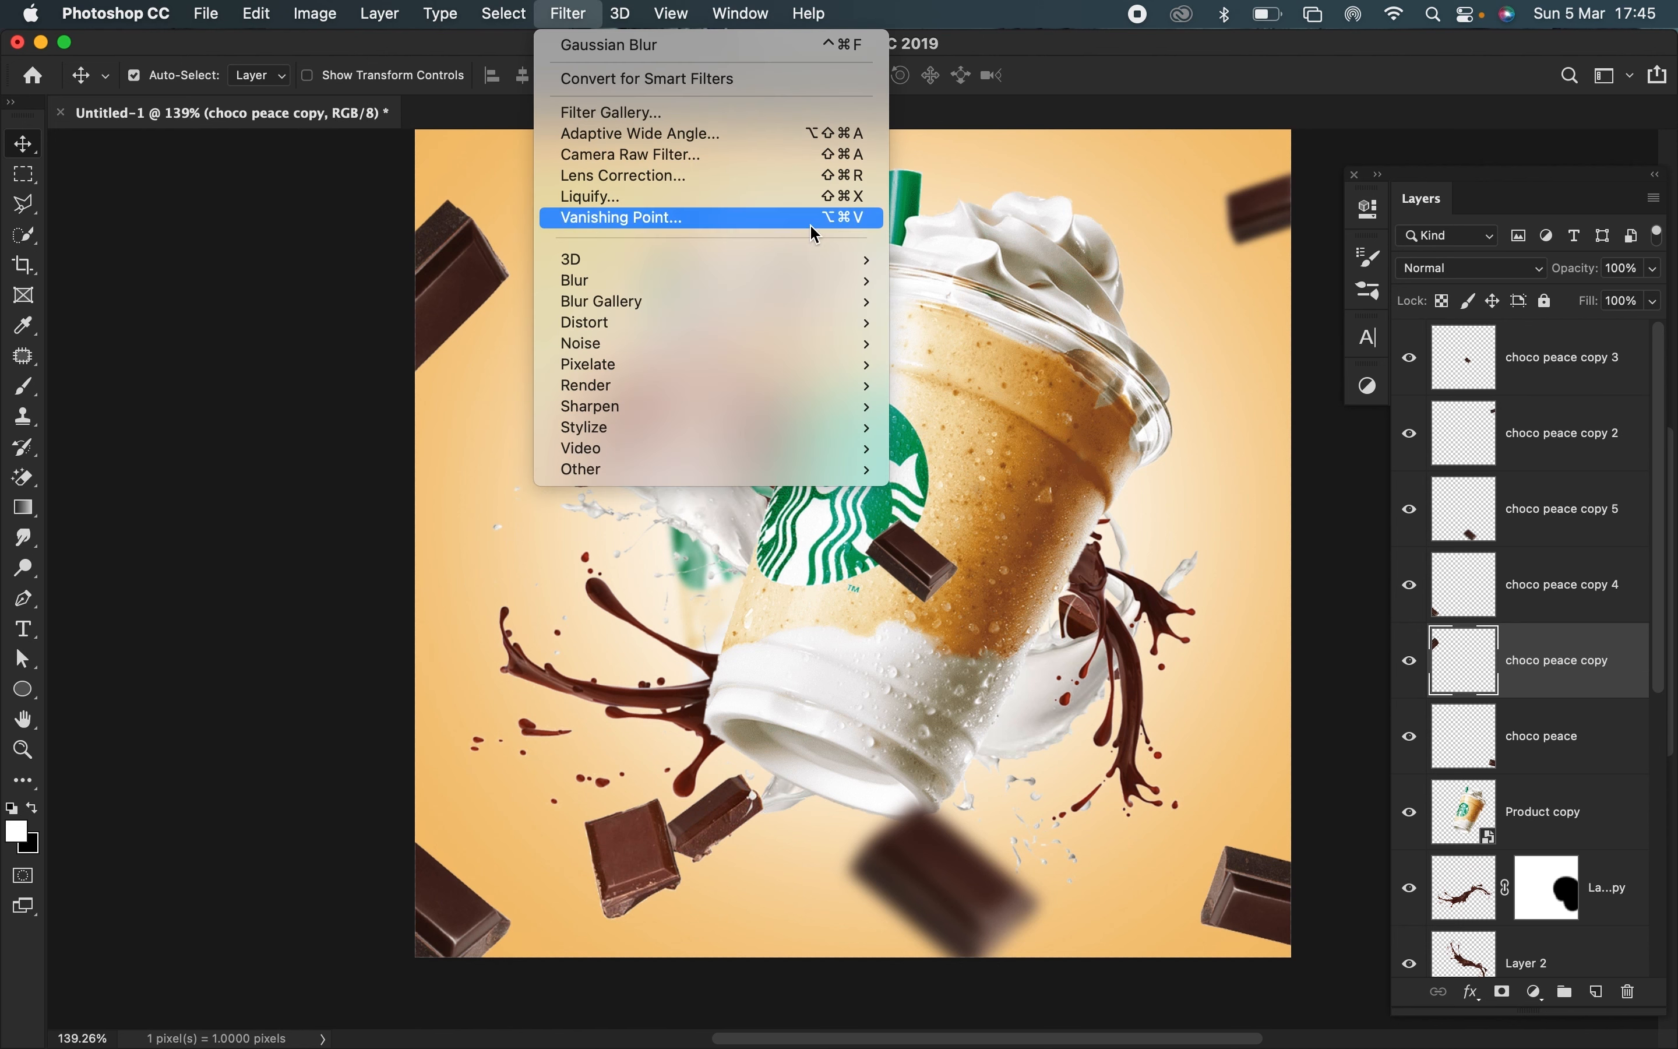
pyautogui.moveTo(853, 281)
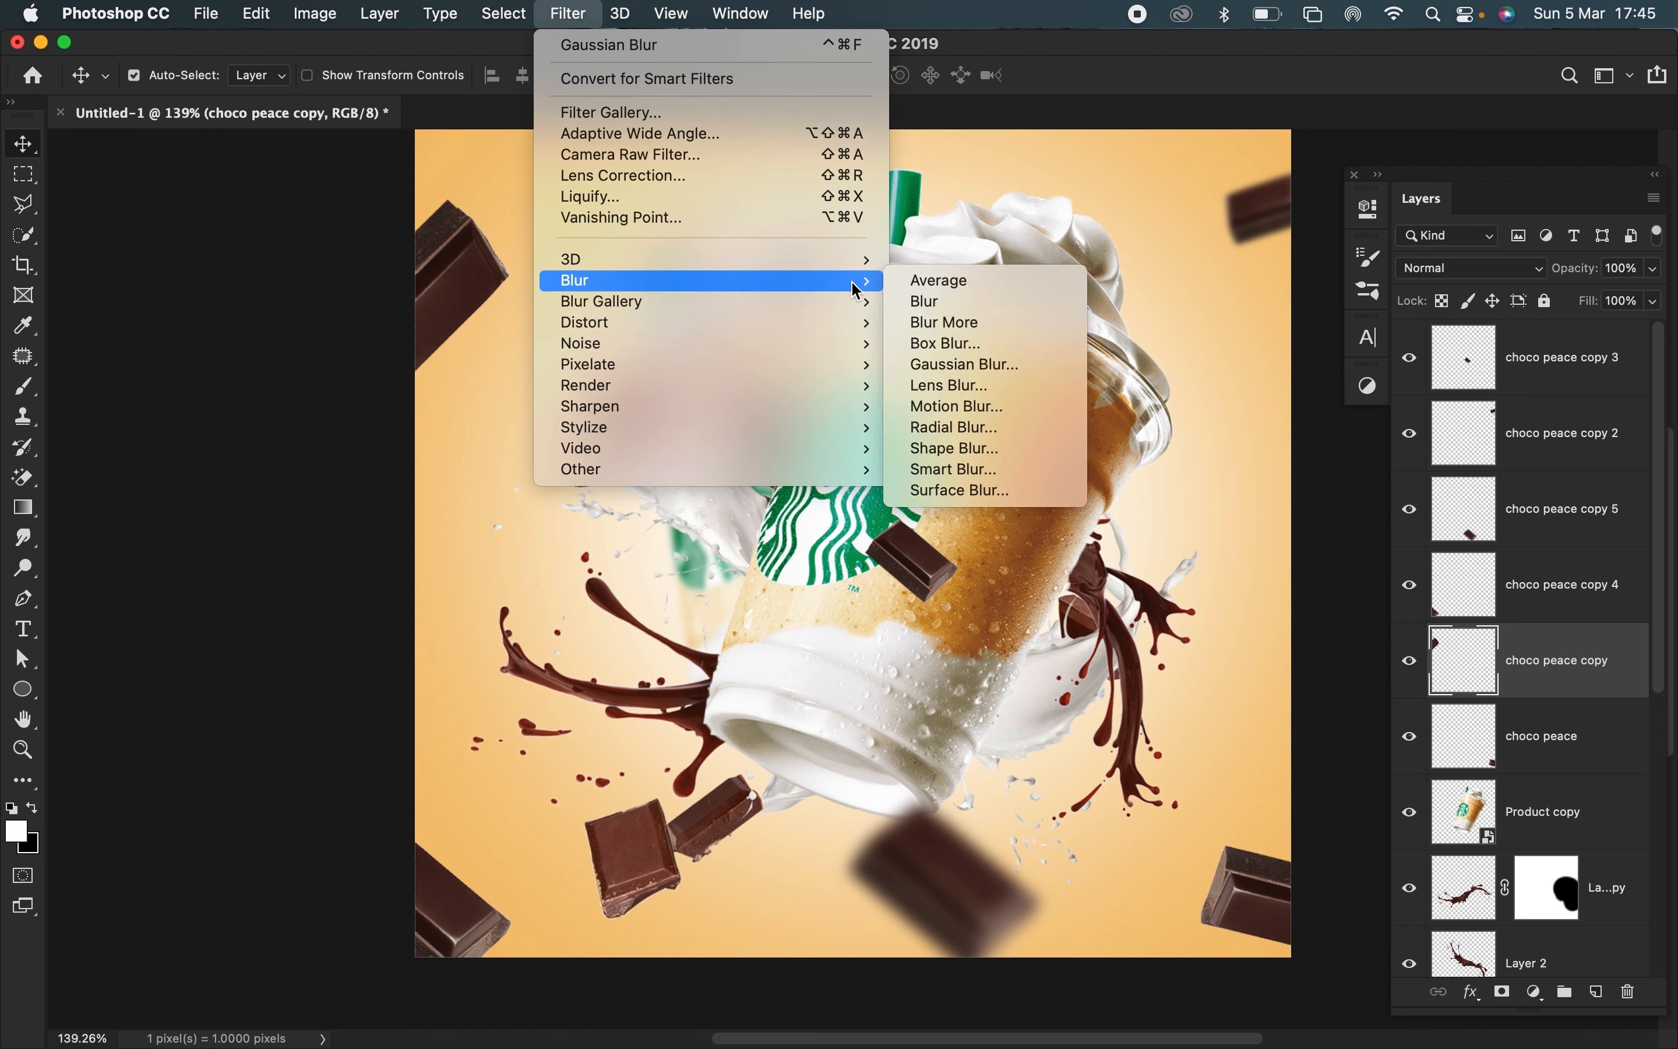
pyautogui.click(993, 366)
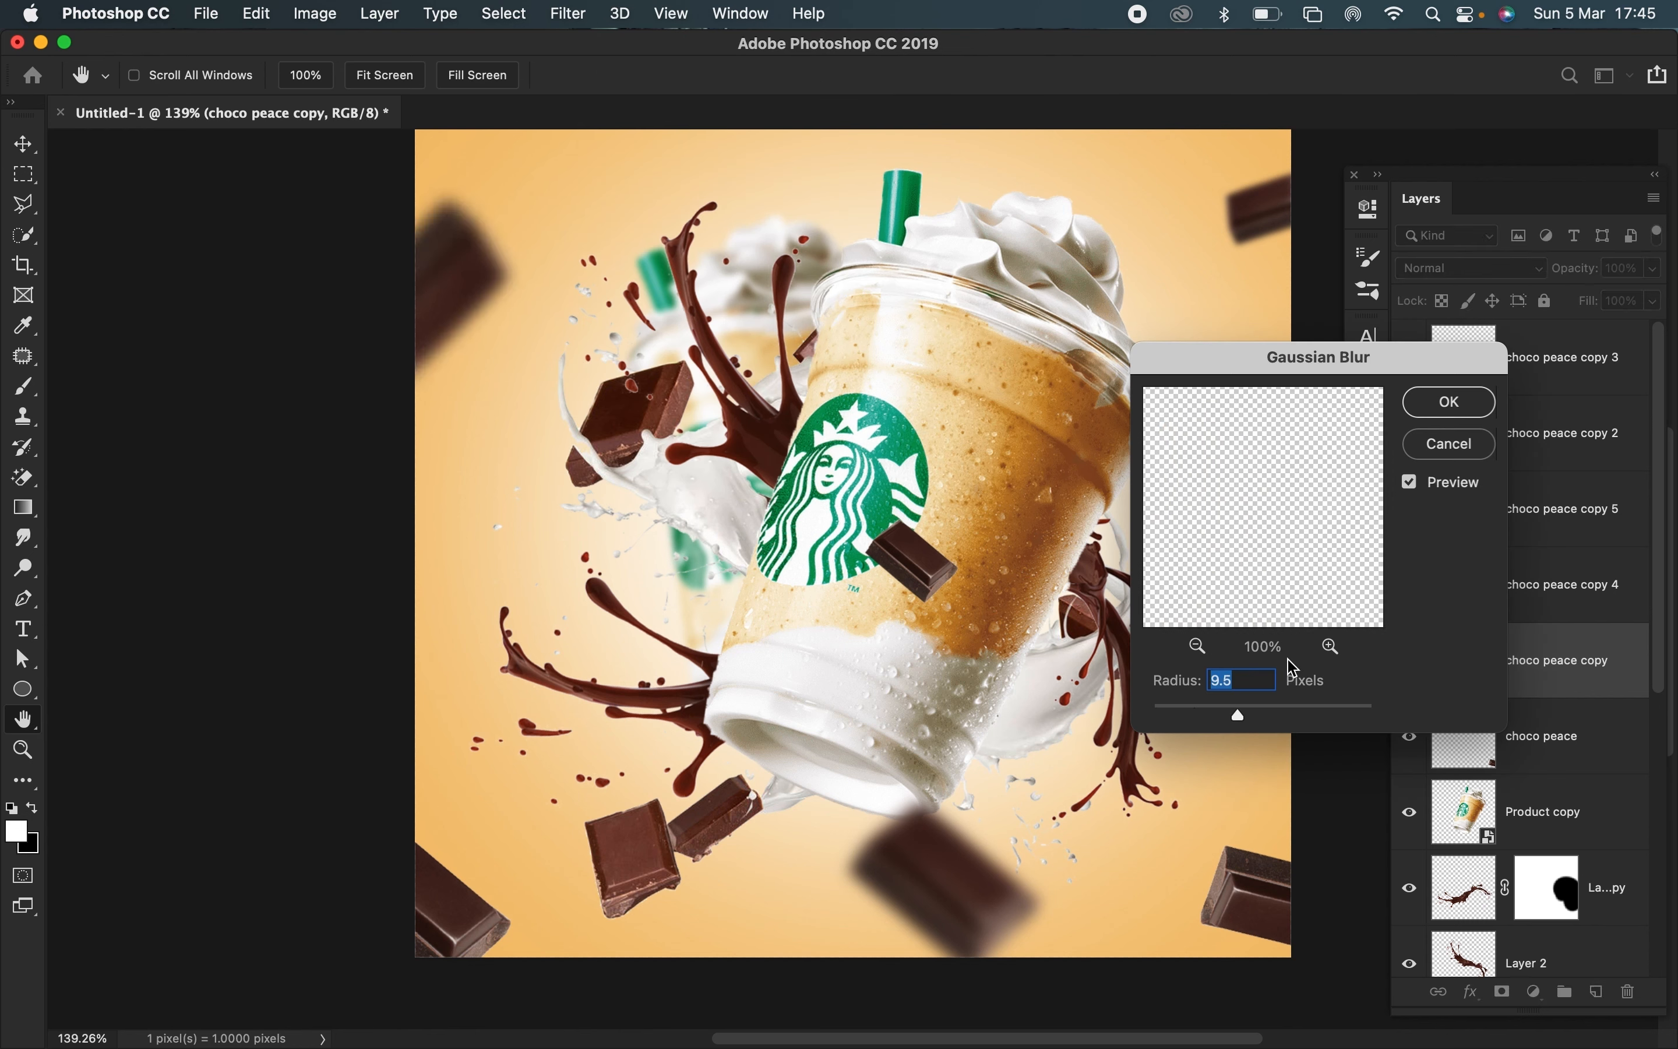
pyautogui.click(1461, 409)
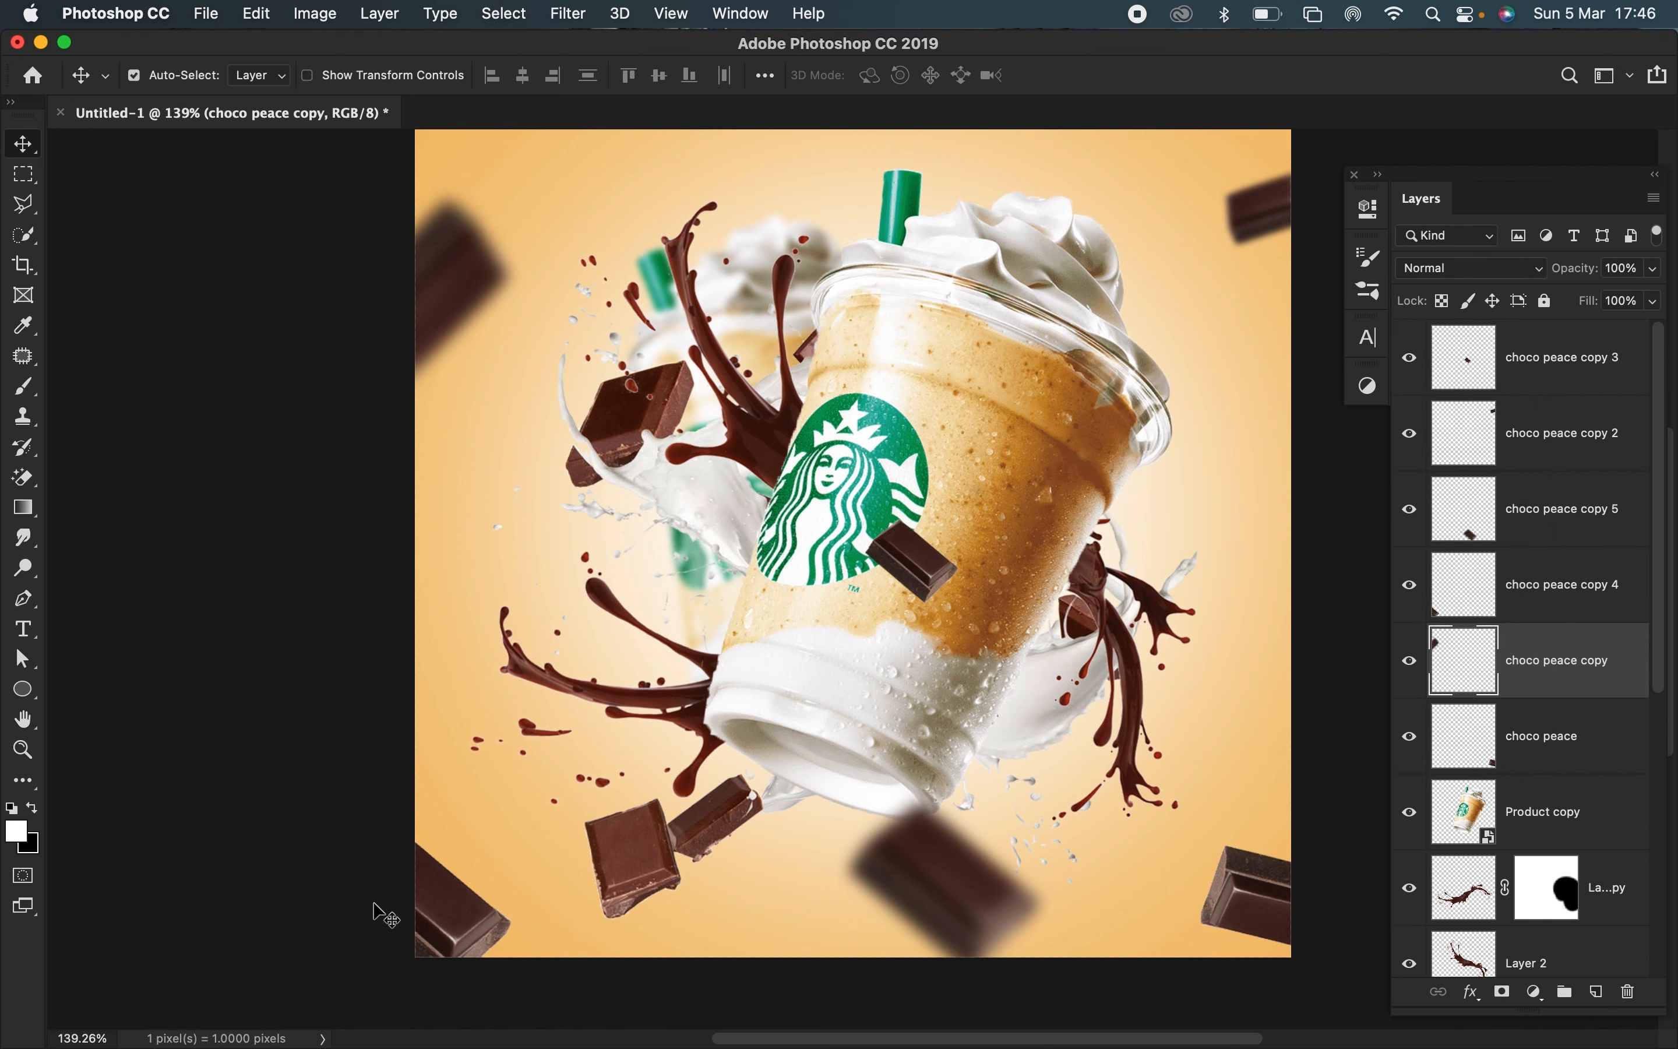
# - Apply a Gaussian Blur with a 3.3-pixel radius to the chocolate piece in the lower-left corner
pyautogui.click(422, 921)
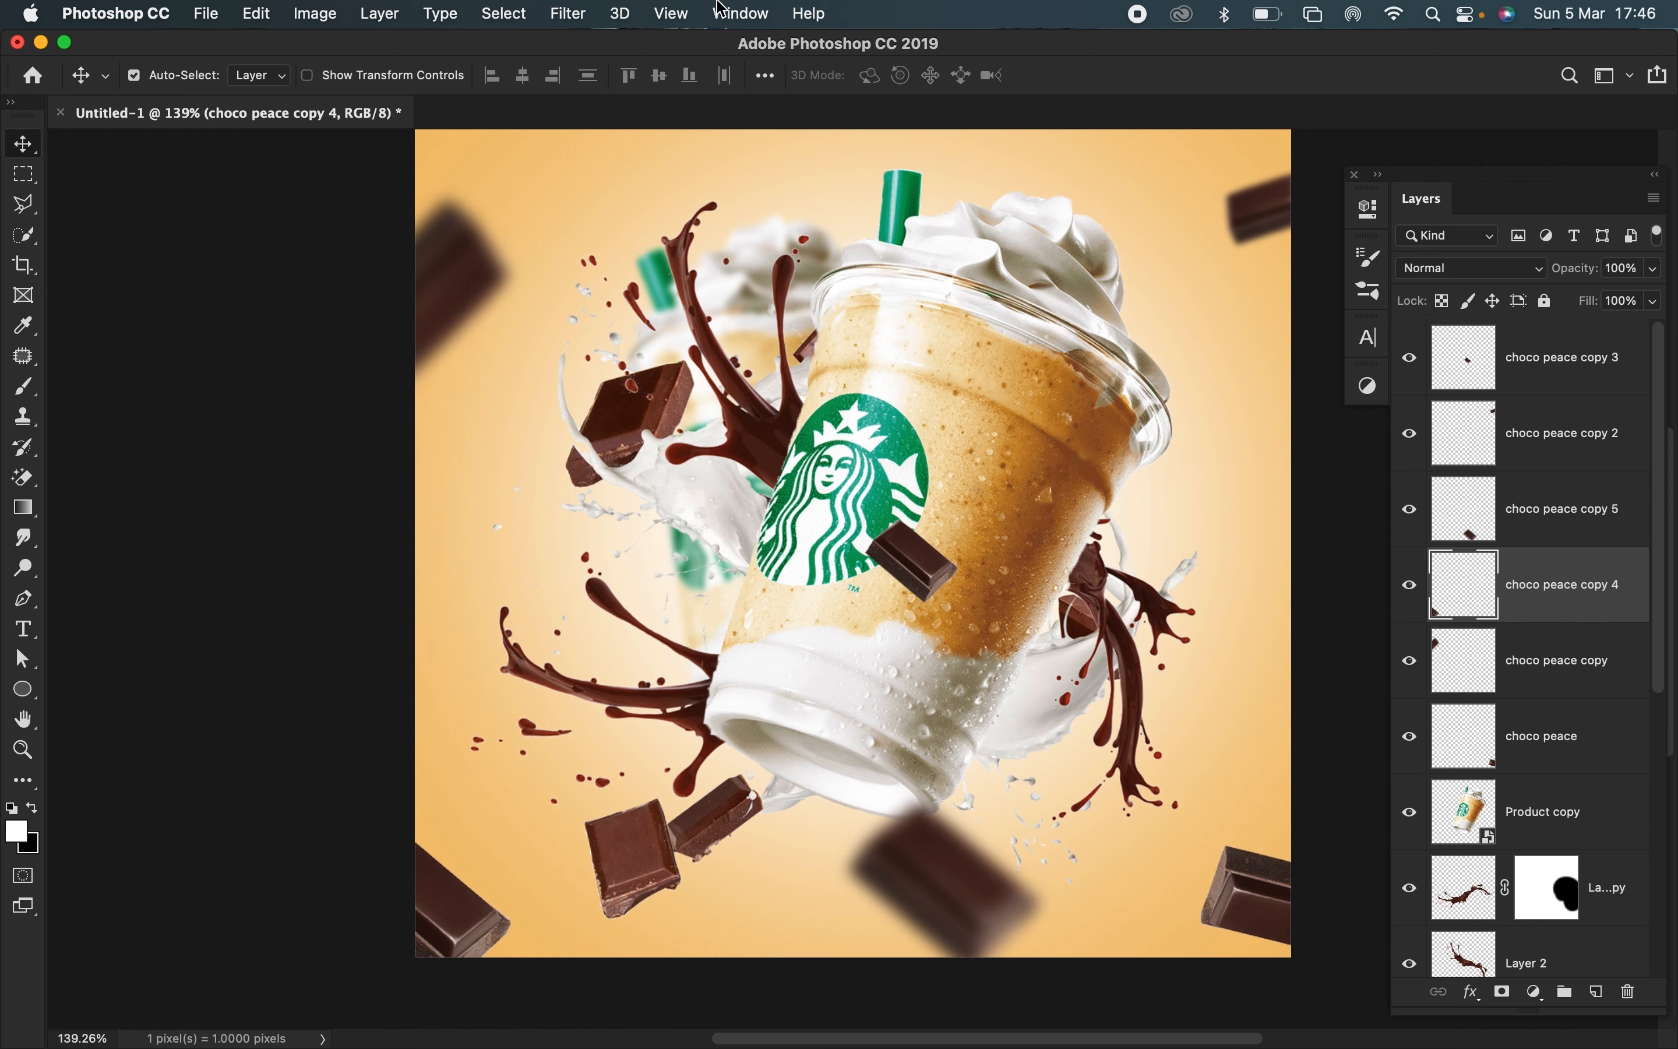
pyautogui.click(552, 8)
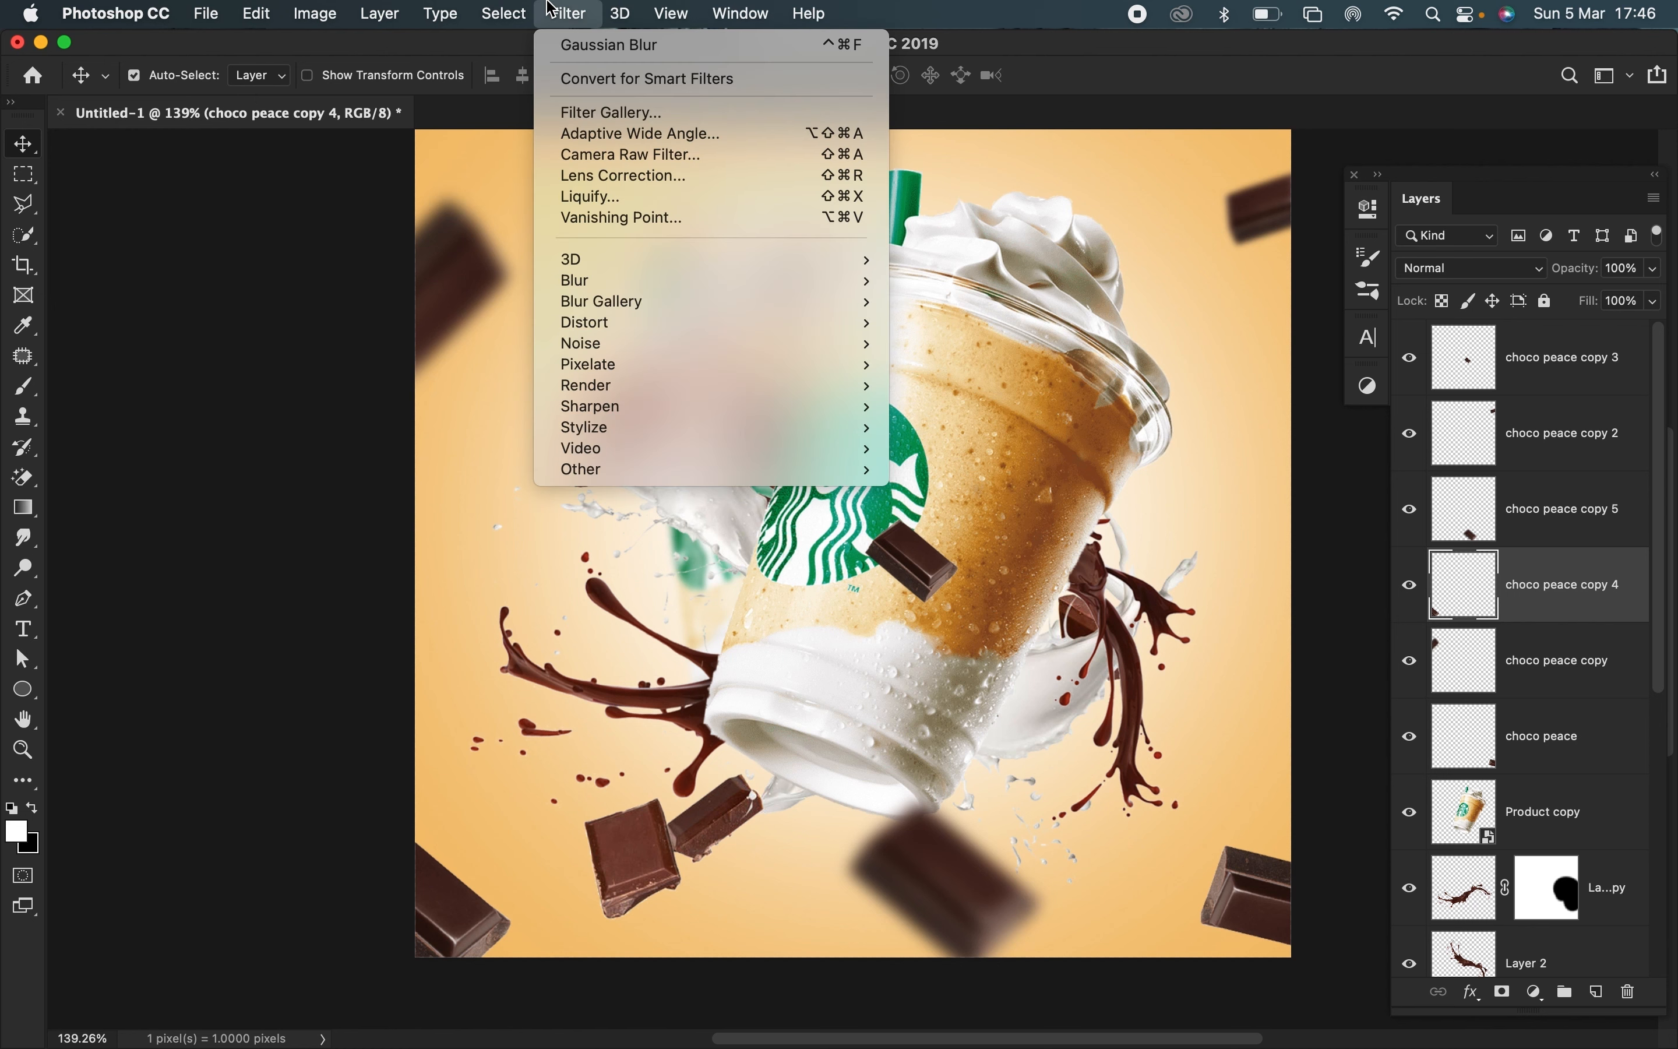
pyautogui.moveTo(835, 283)
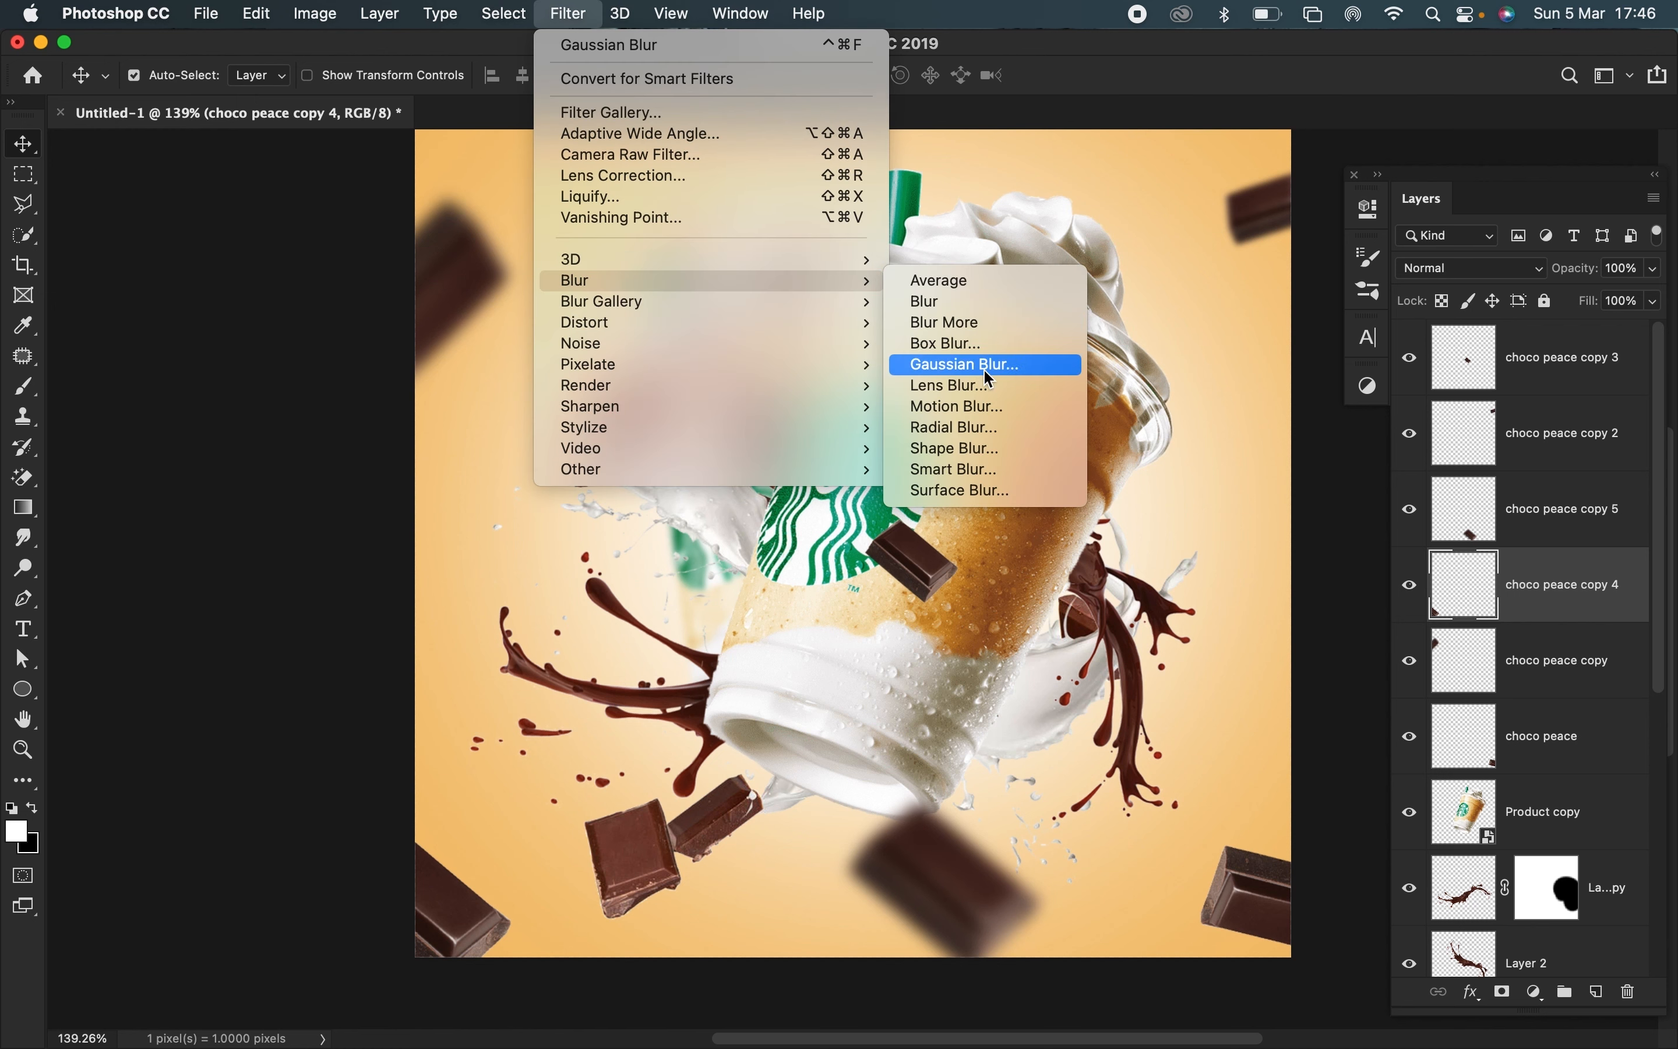
pyautogui.click(988, 380)
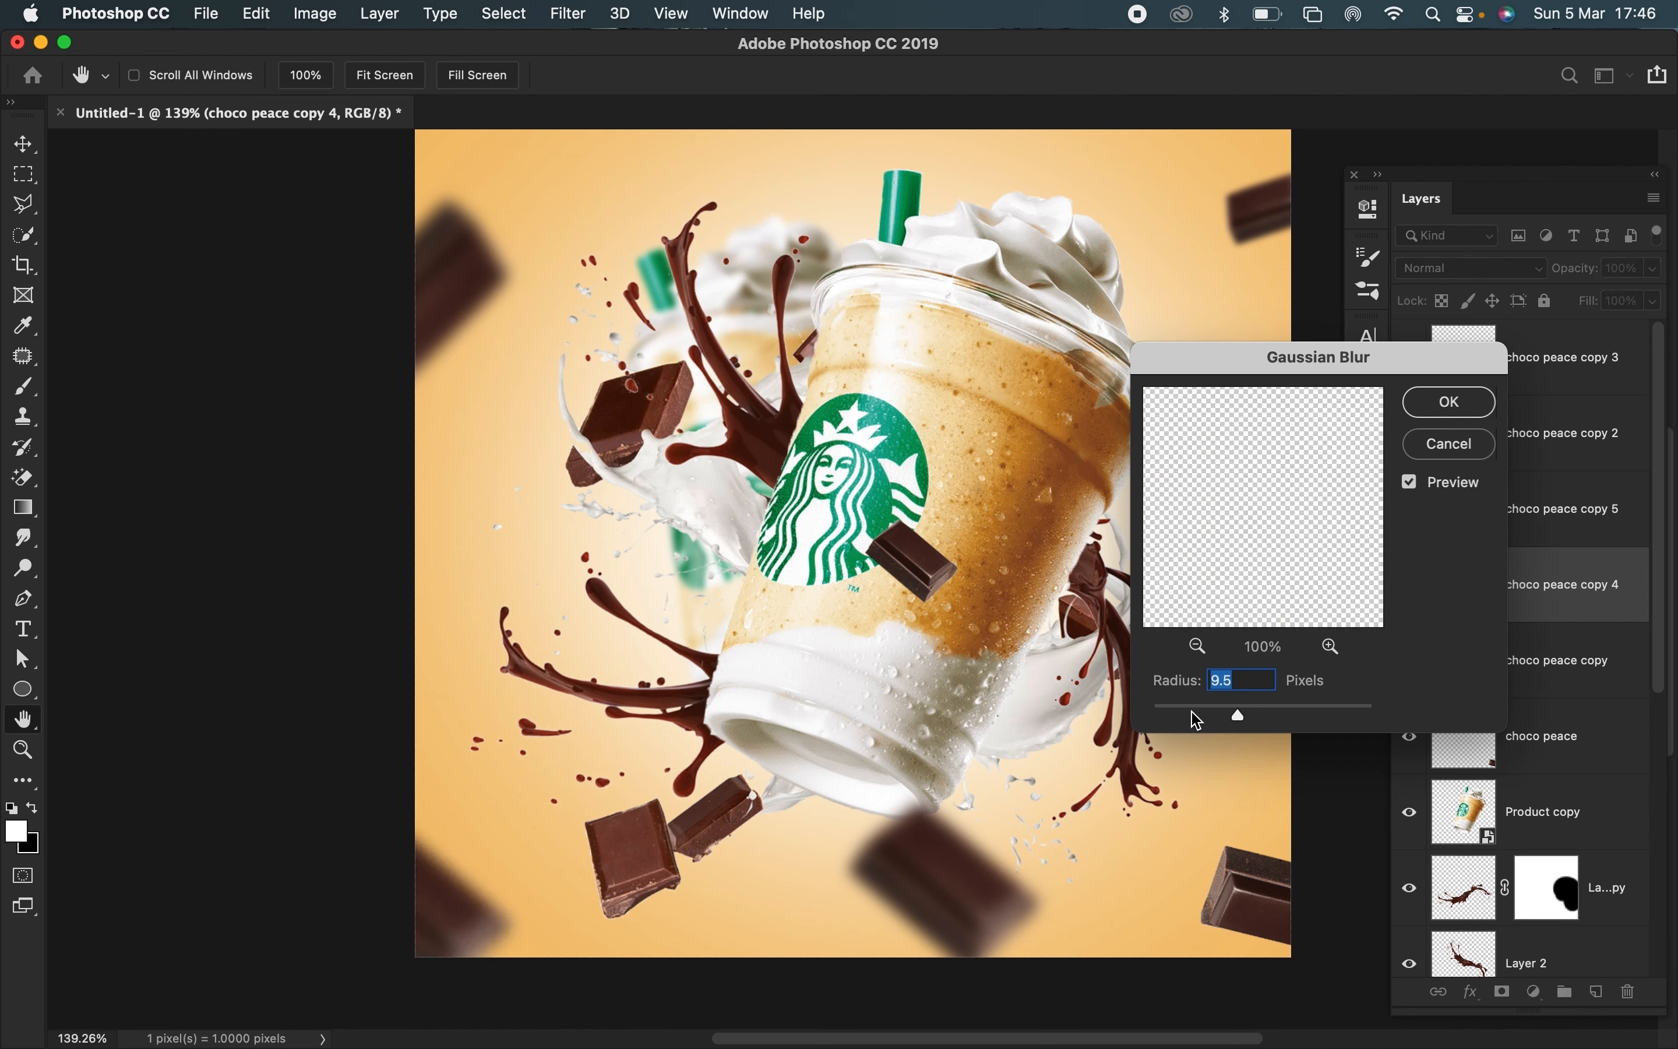
pyautogui.click(1192, 714)
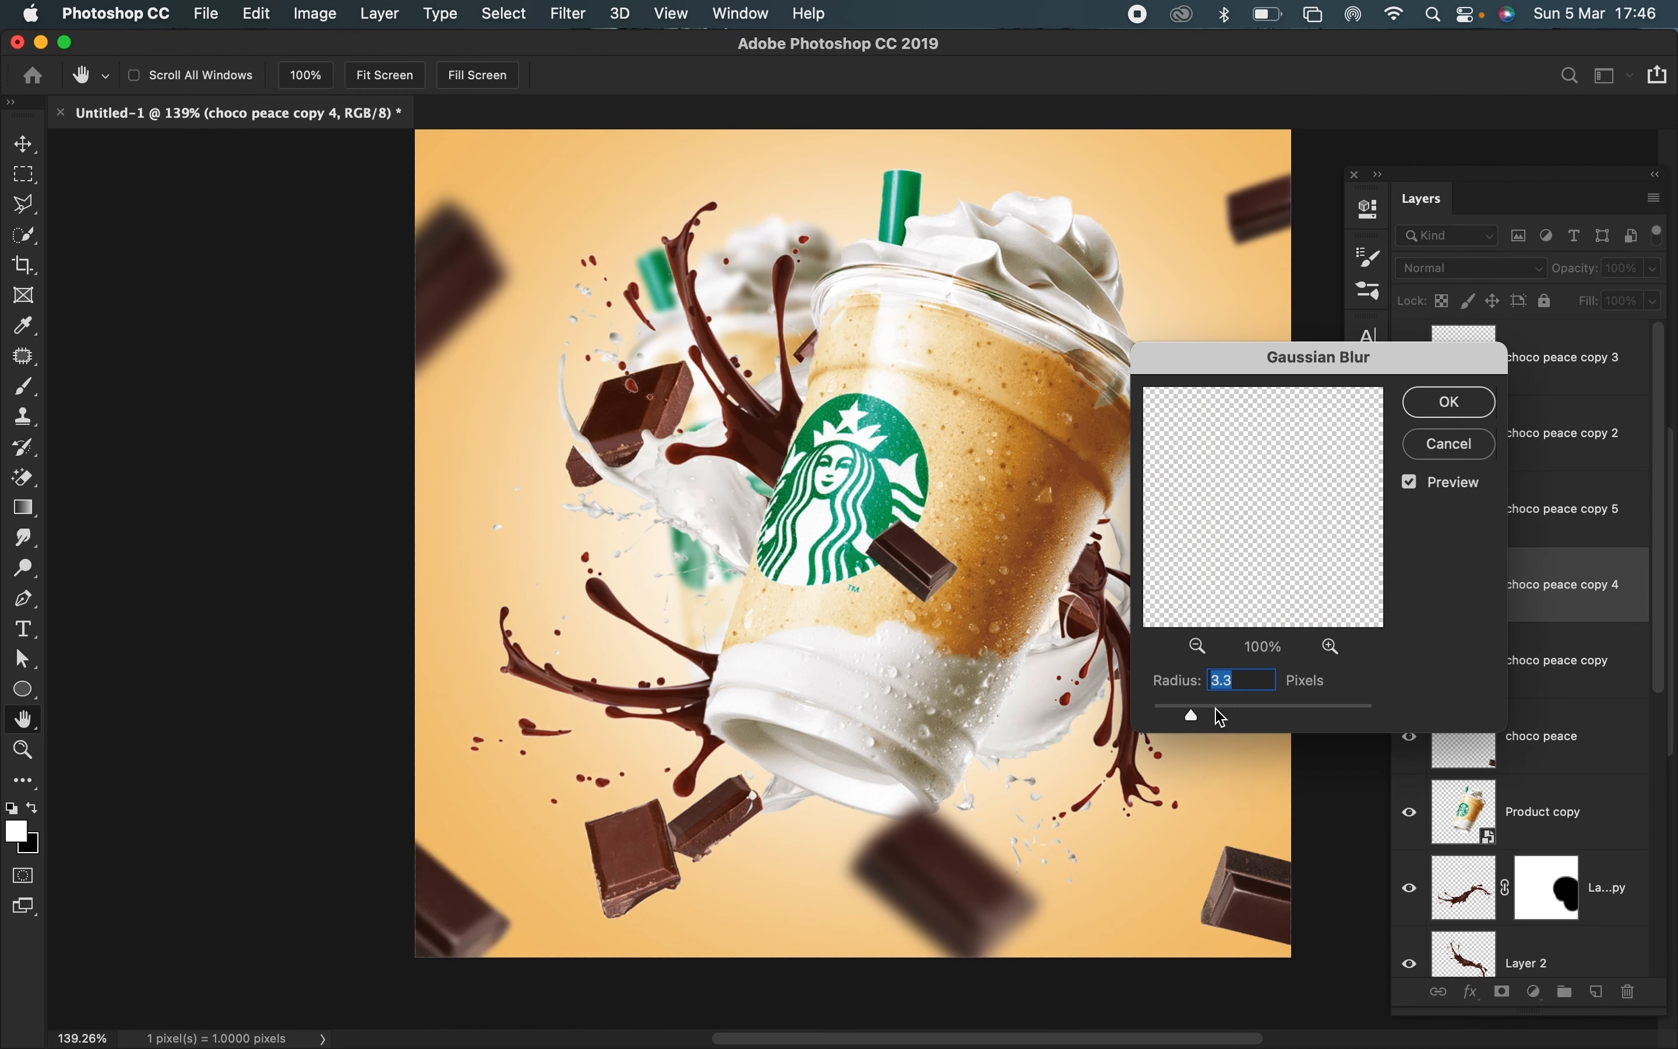
pyautogui.click(1449, 406)
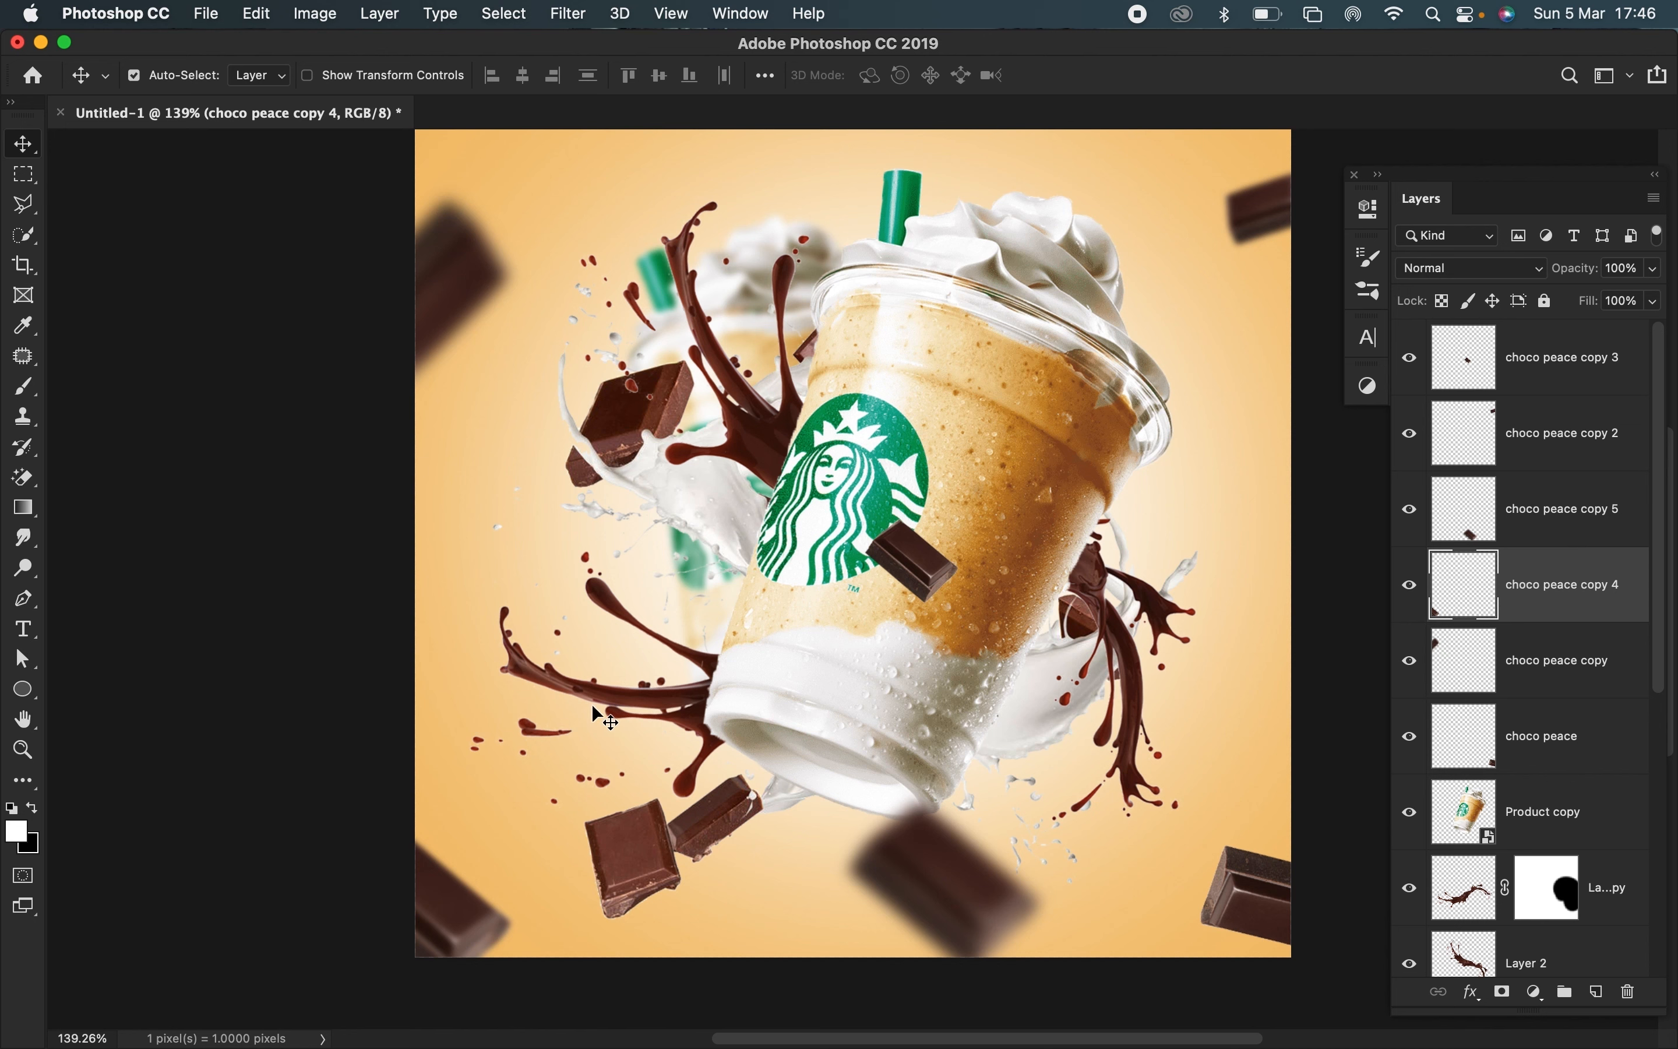
# - Scale the lower-left chocolate splash (Layer 2 copy) to 72.87%, rotate it to 153.20°, and move it behind the cup's upper-right side
pyautogui.moveTo(555, 688); pyautogui.dragTo(554, 690)
pyautogui.press('super+t')
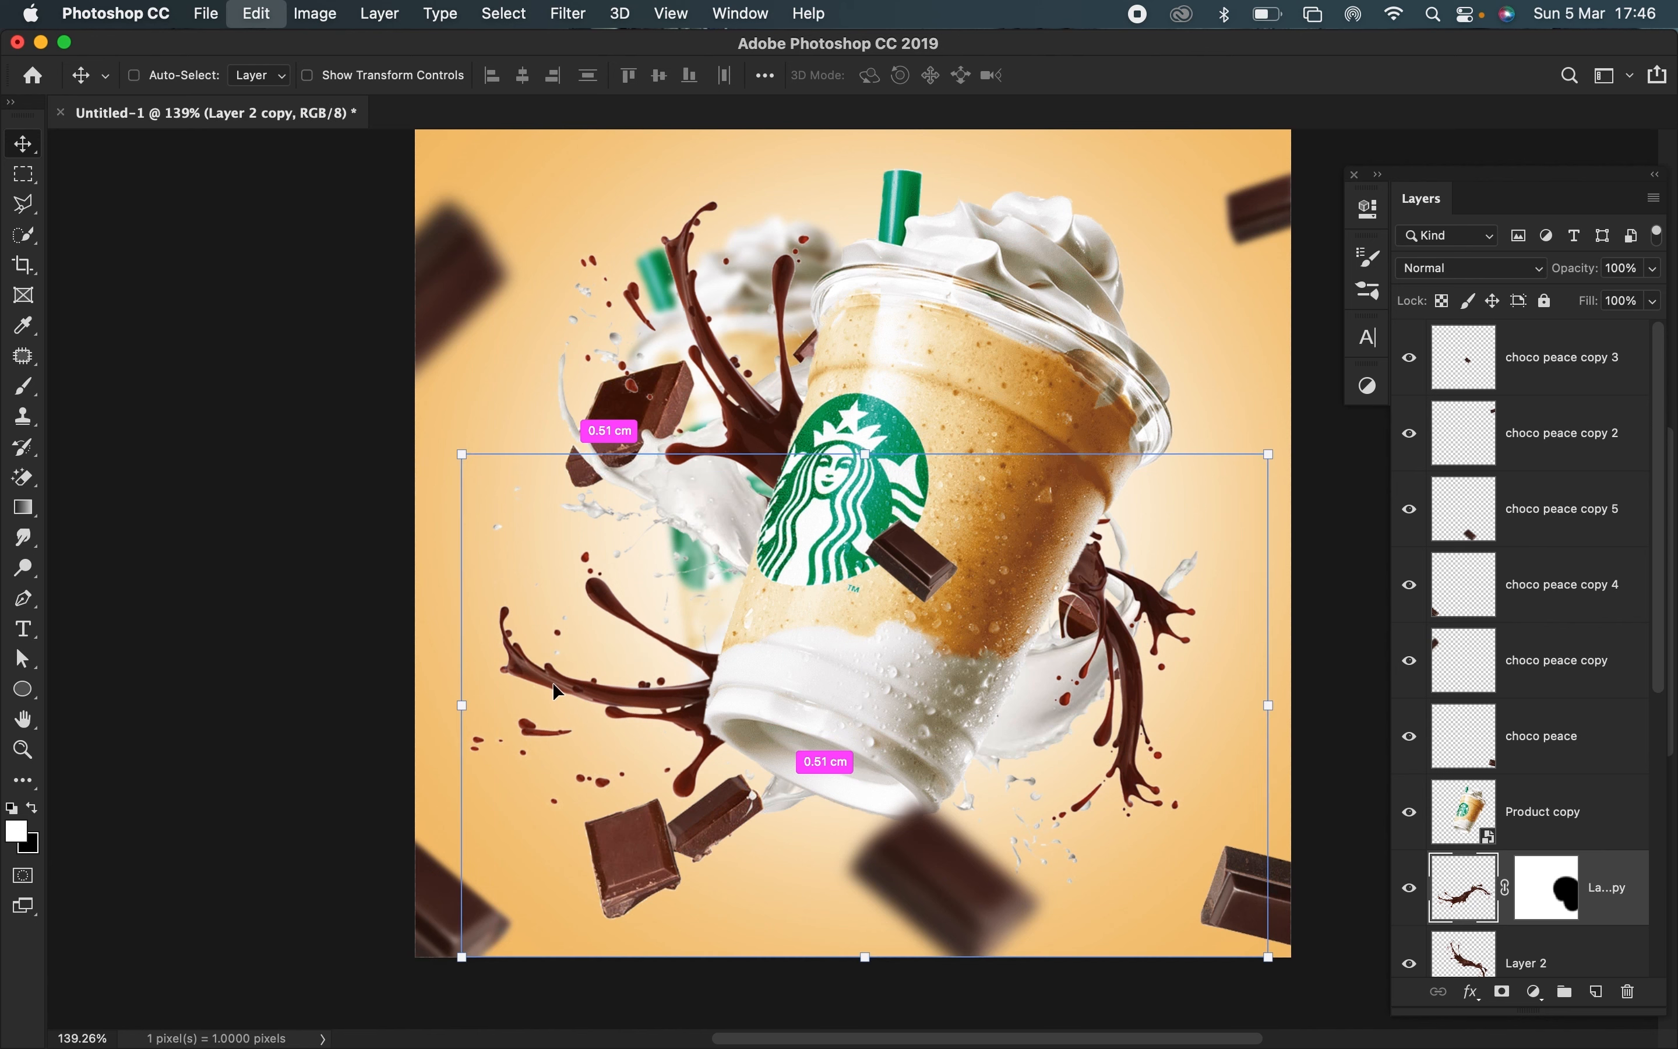
pyautogui.moveTo(440, 547); pyautogui.dragTo(732, 624)
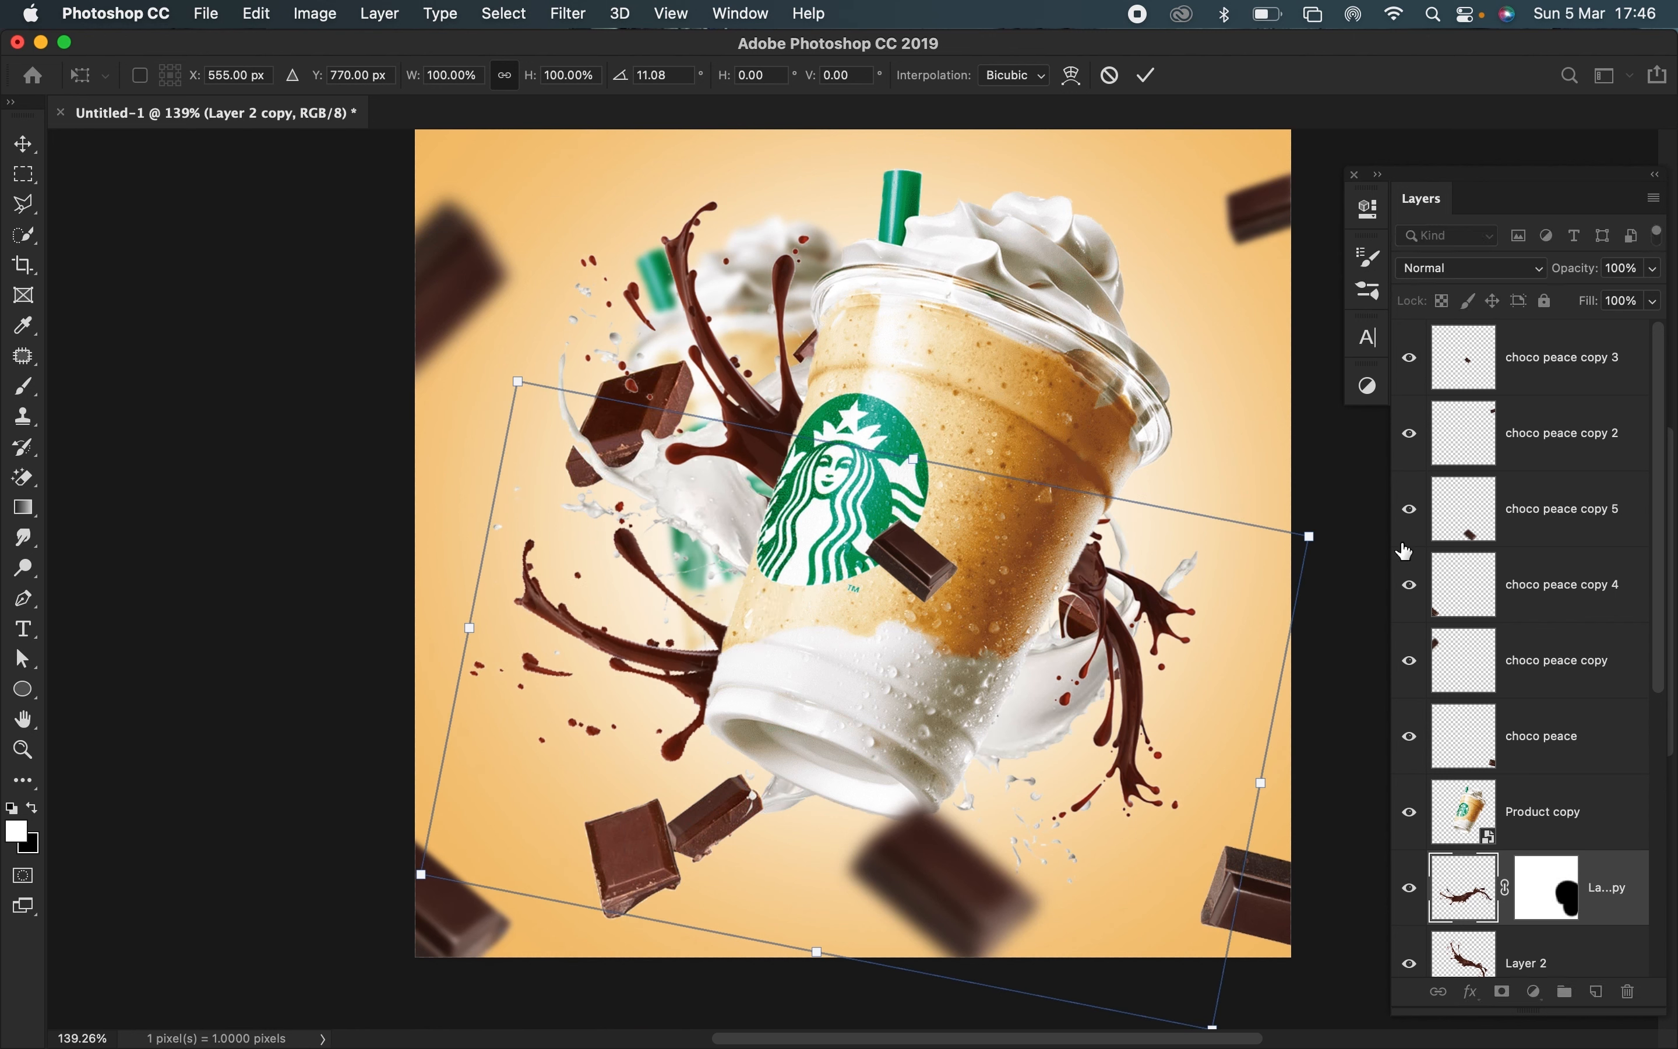
pyautogui.moveTo(1308, 536); pyautogui.dragTo(1068, 629)
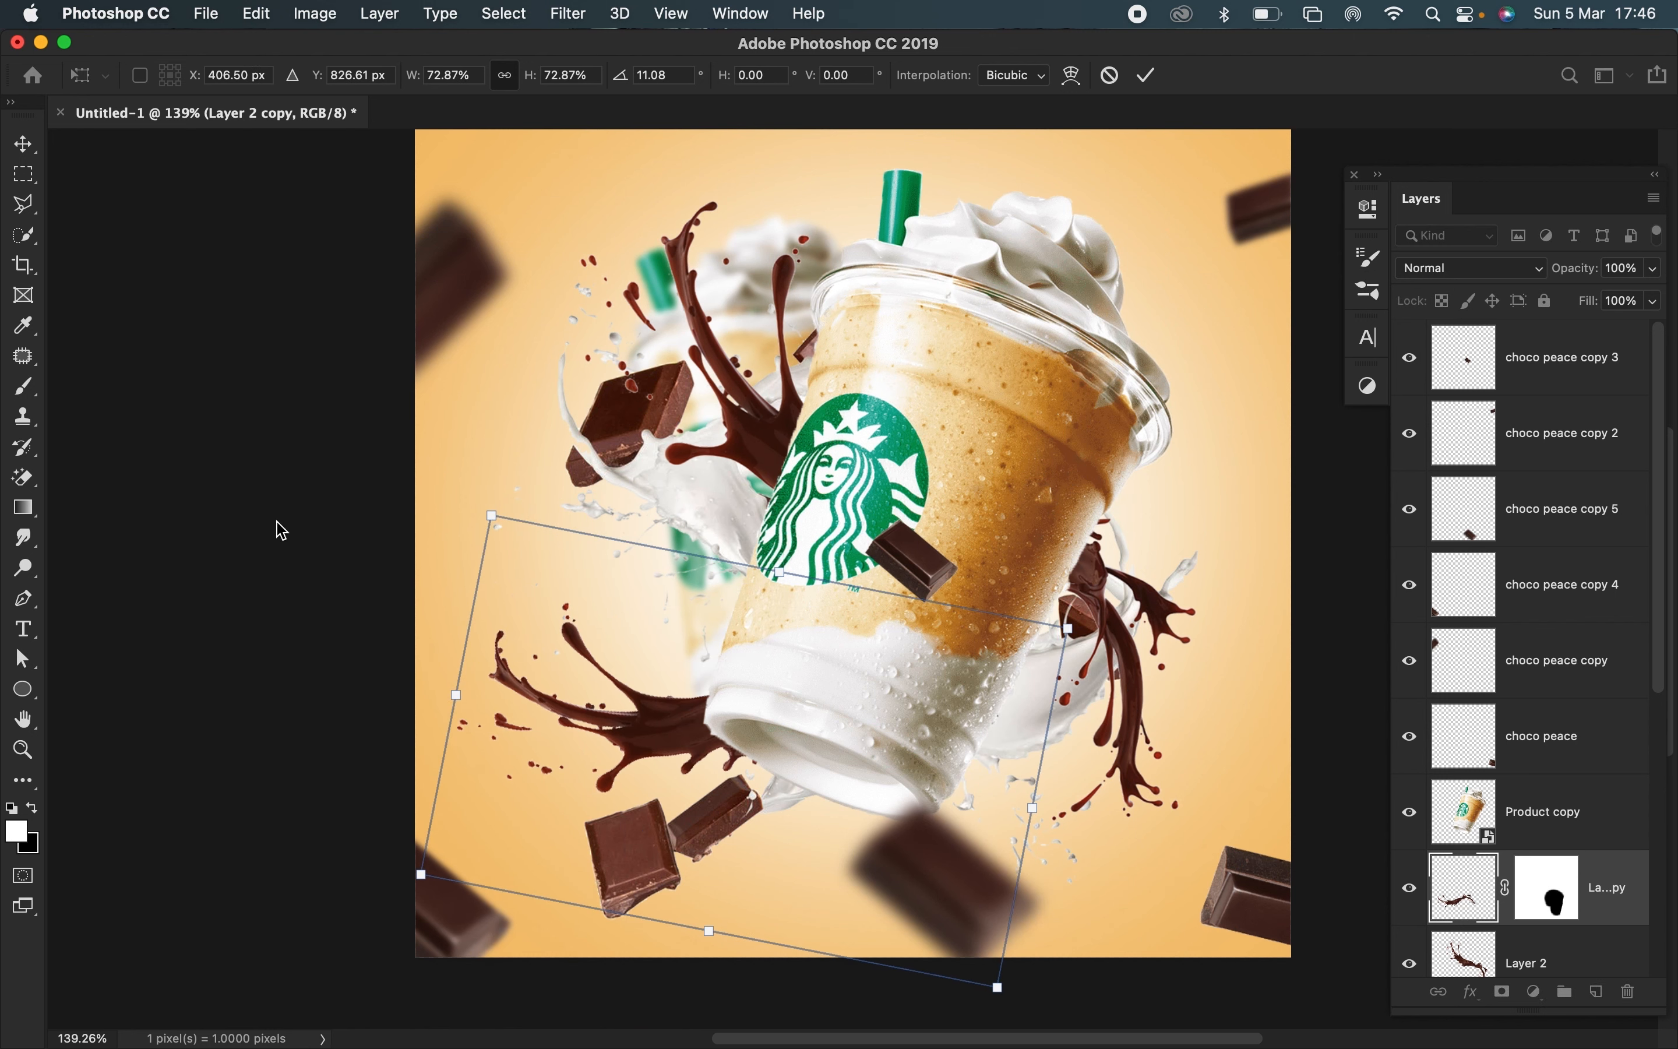
pyautogui.moveTo(442, 483); pyautogui.dragTo(850, 770)
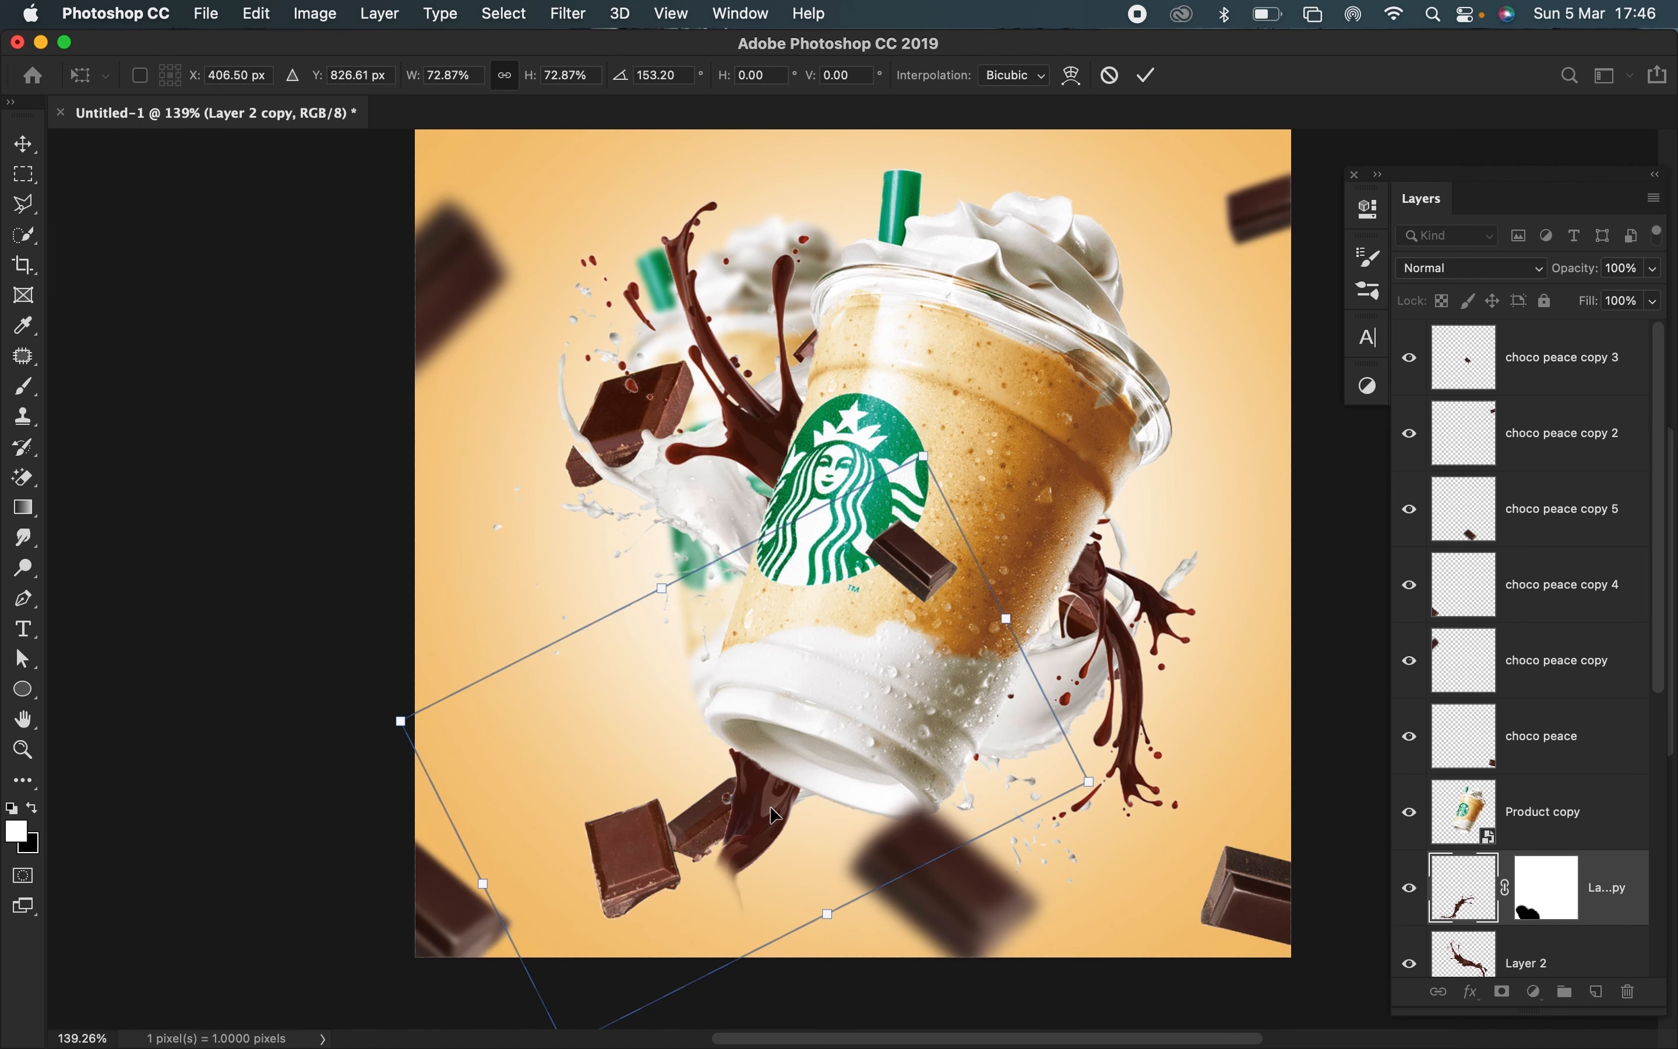
pyautogui.moveTo(774, 815); pyautogui.dragTo(1022, 426)
pyautogui.press('Return')
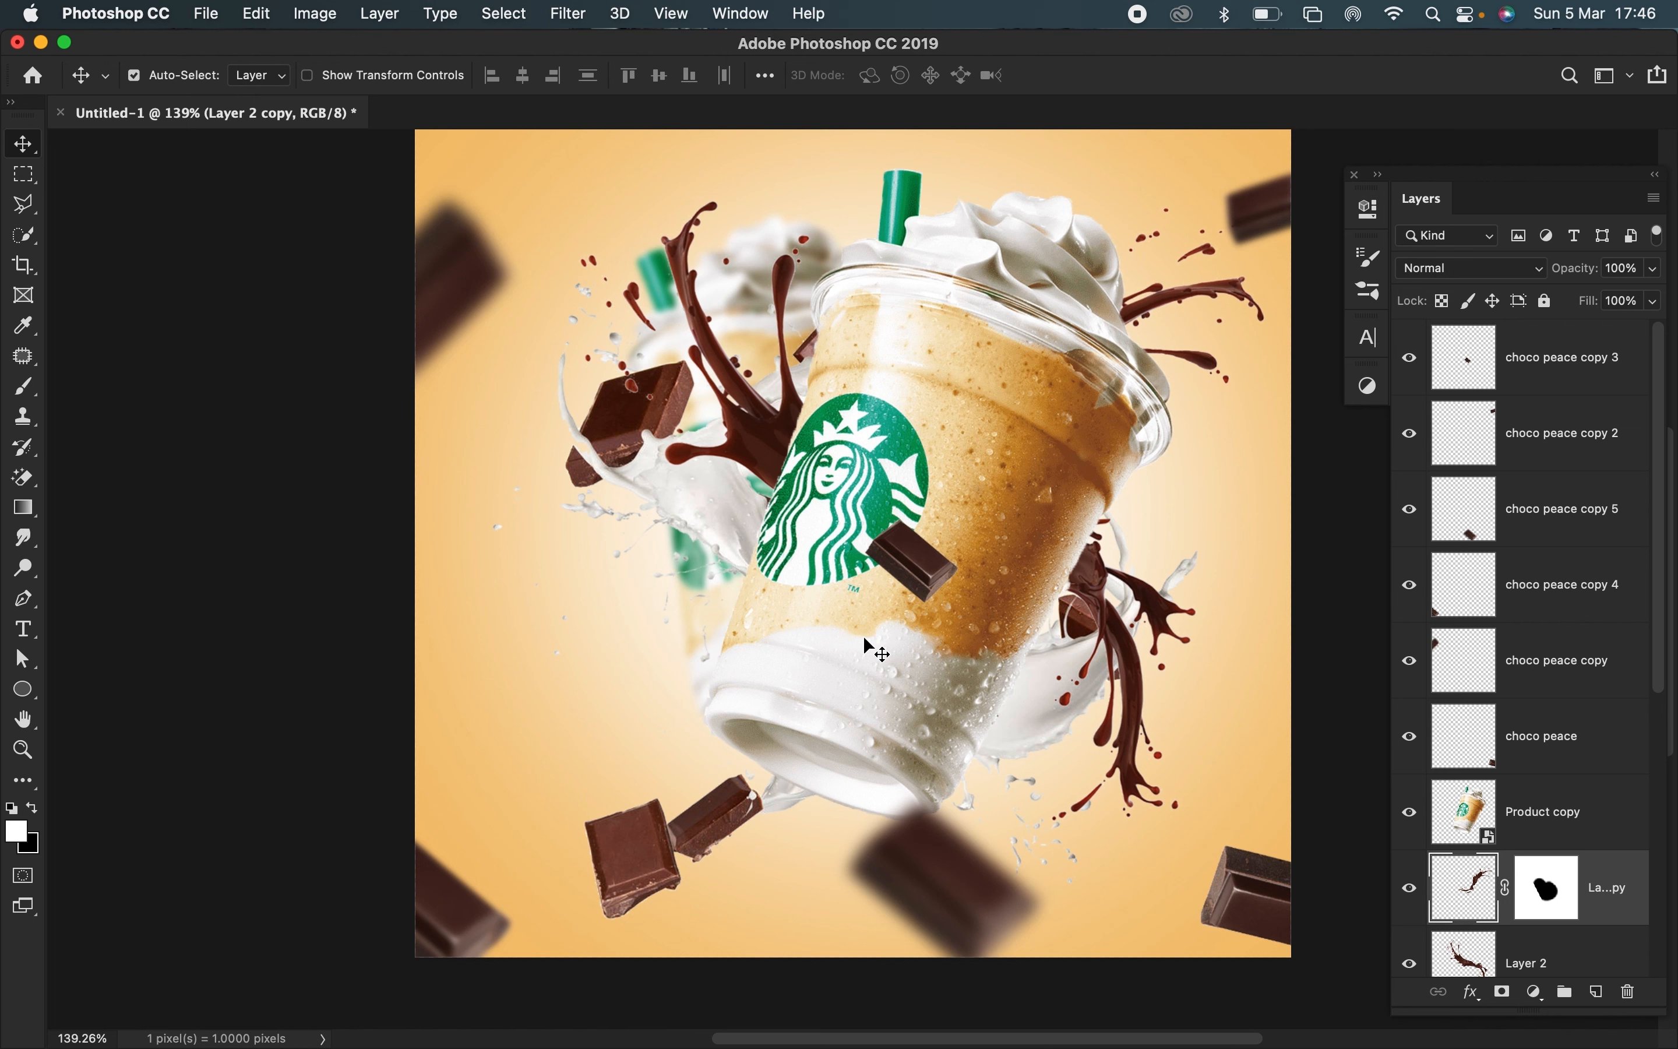
# - Apply a Gaussian Blur with a 3.3-pixel radius to the chocolate splash at the cup's upper right
pyautogui.click(565, 10)
pyautogui.moveTo(878, 286)
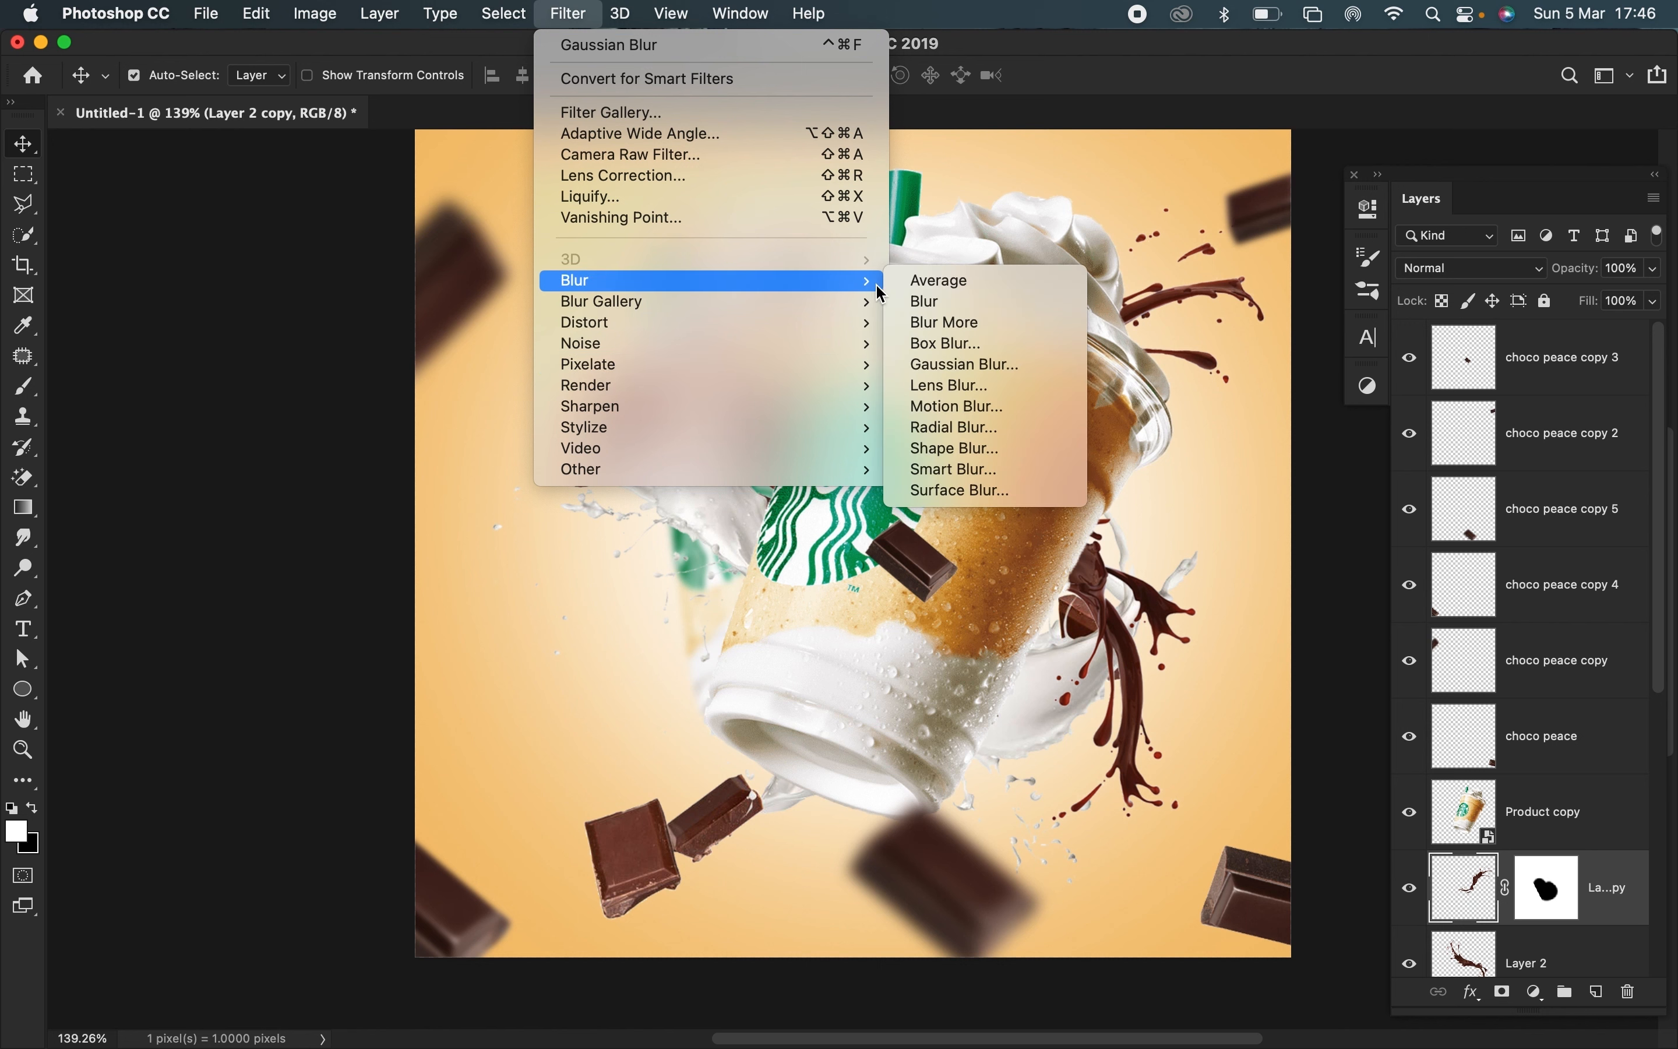
pyautogui.click(998, 365)
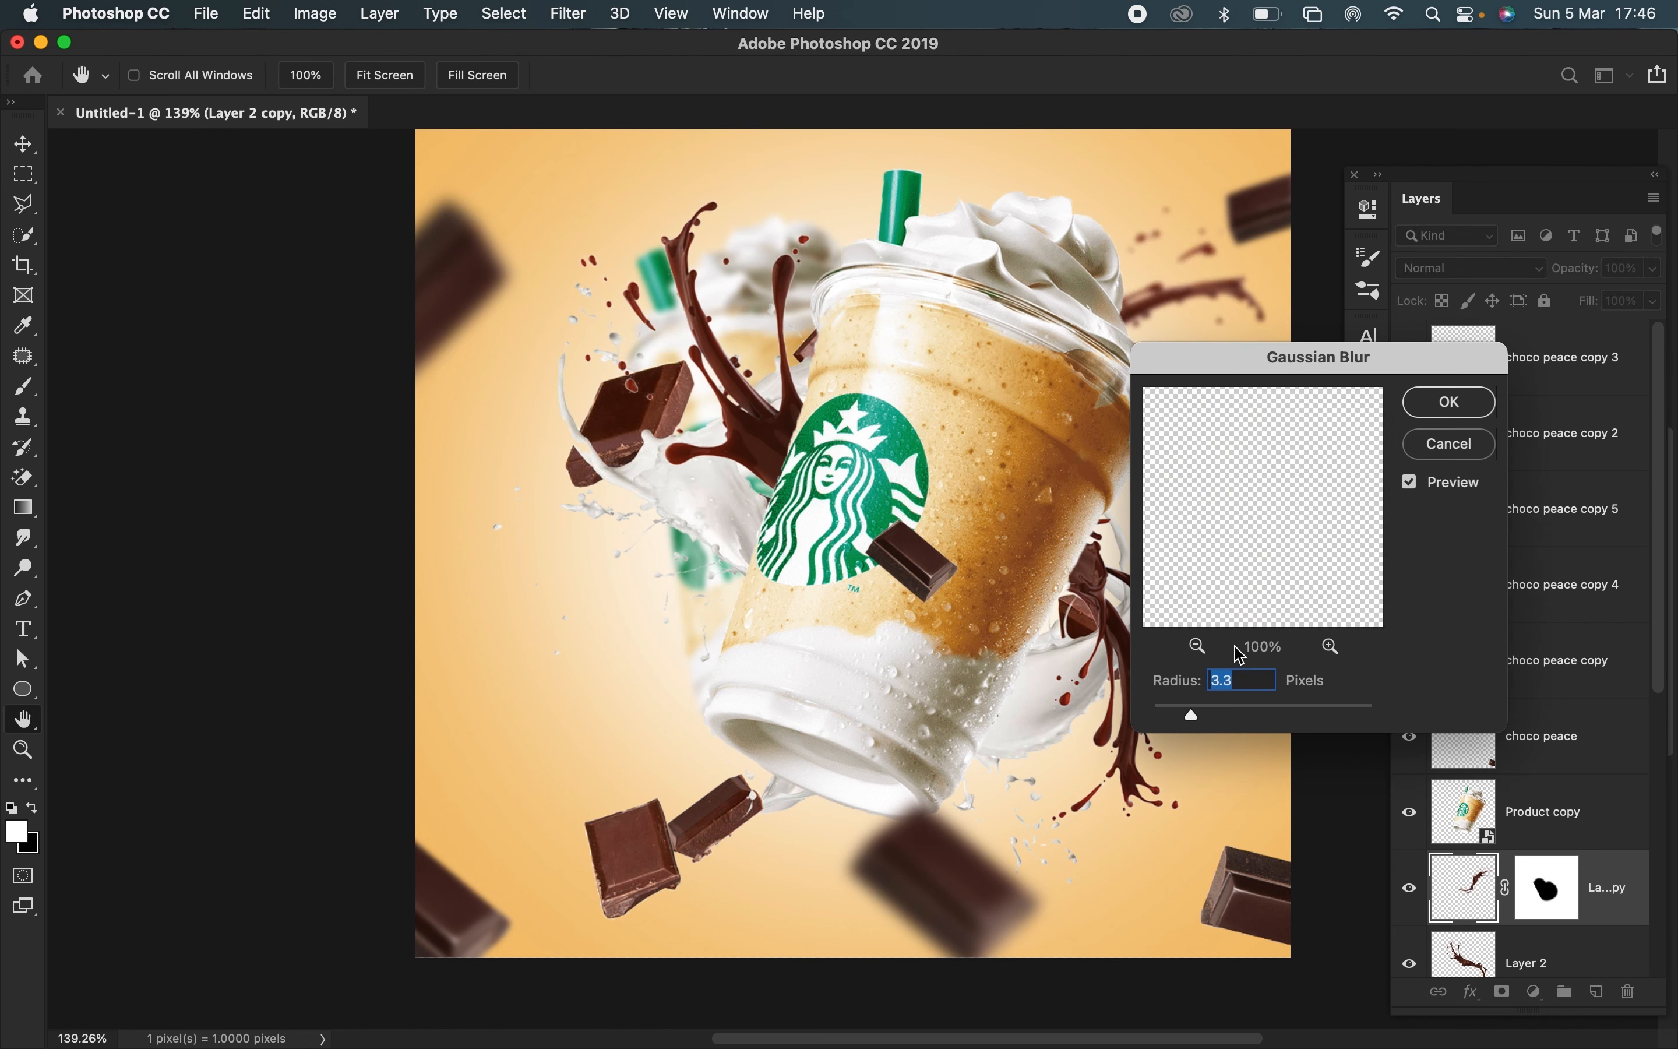
pyautogui.click(1469, 407)
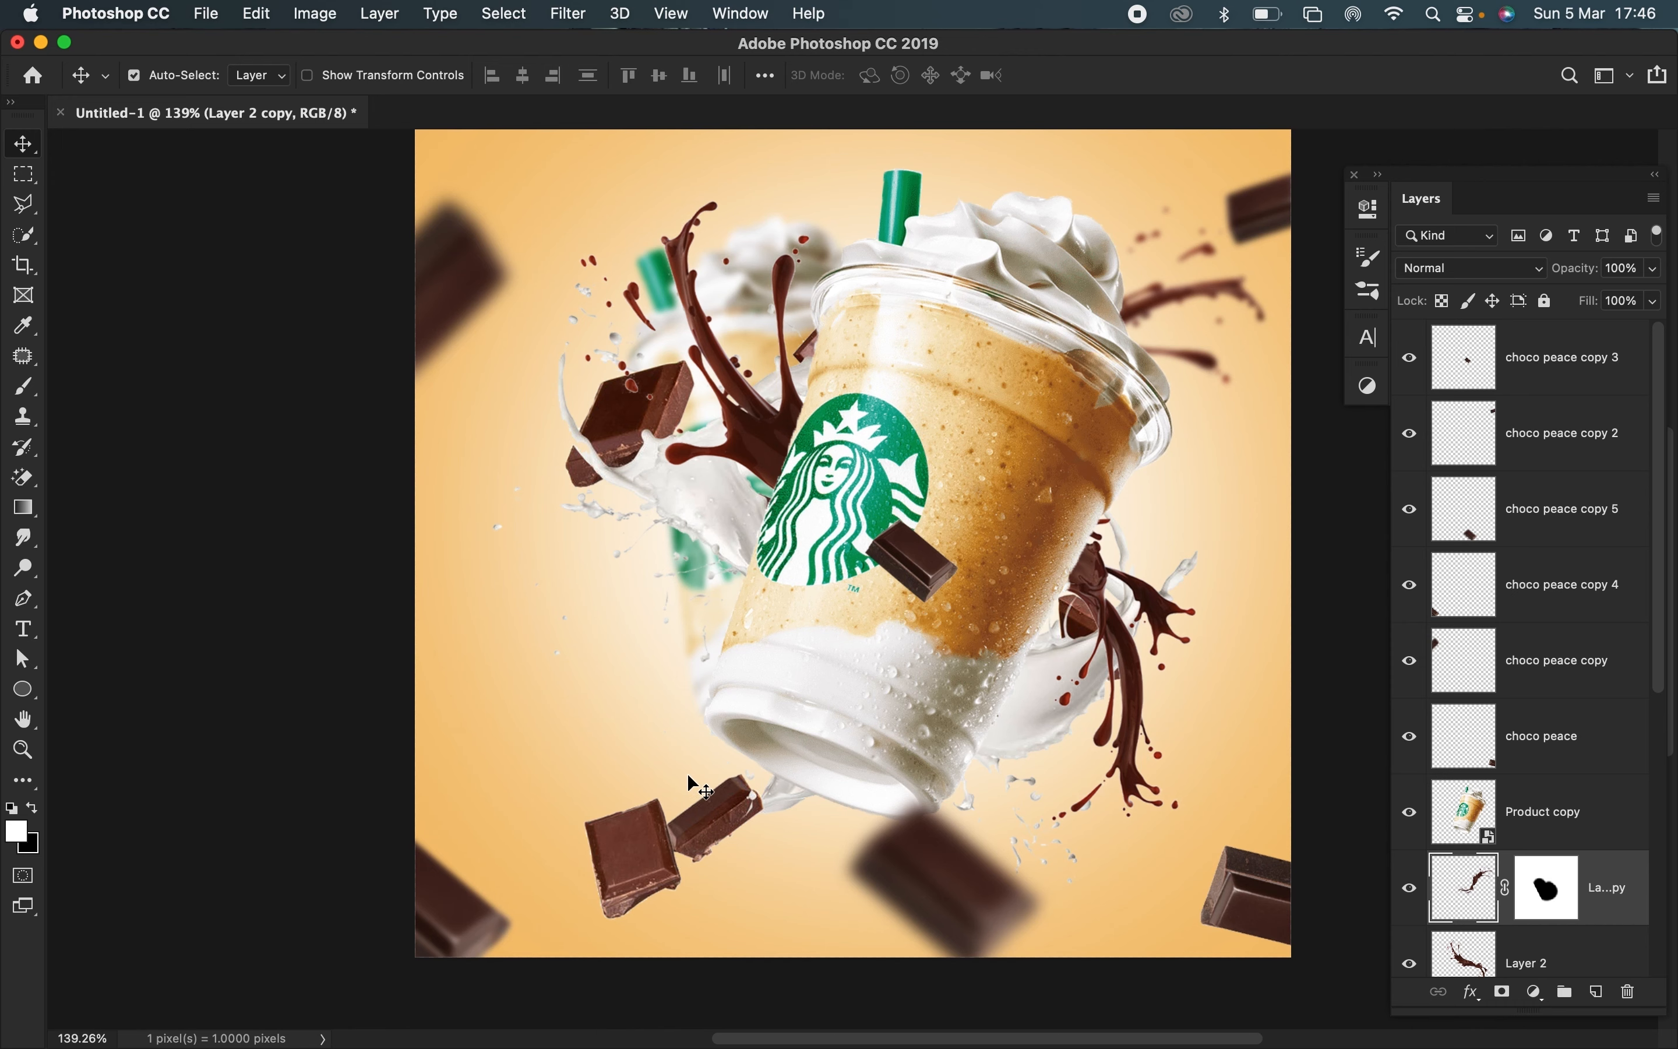
# - Outline the square chocolate piece on the Chocolate and milk layer with a Polygonal Lasso selection, excluding the neighbouring bar
pyautogui.press('super+equal')
pyautogui.press('super+equal')
pyautogui.press('super+equal')
pyautogui.press('super+equal')
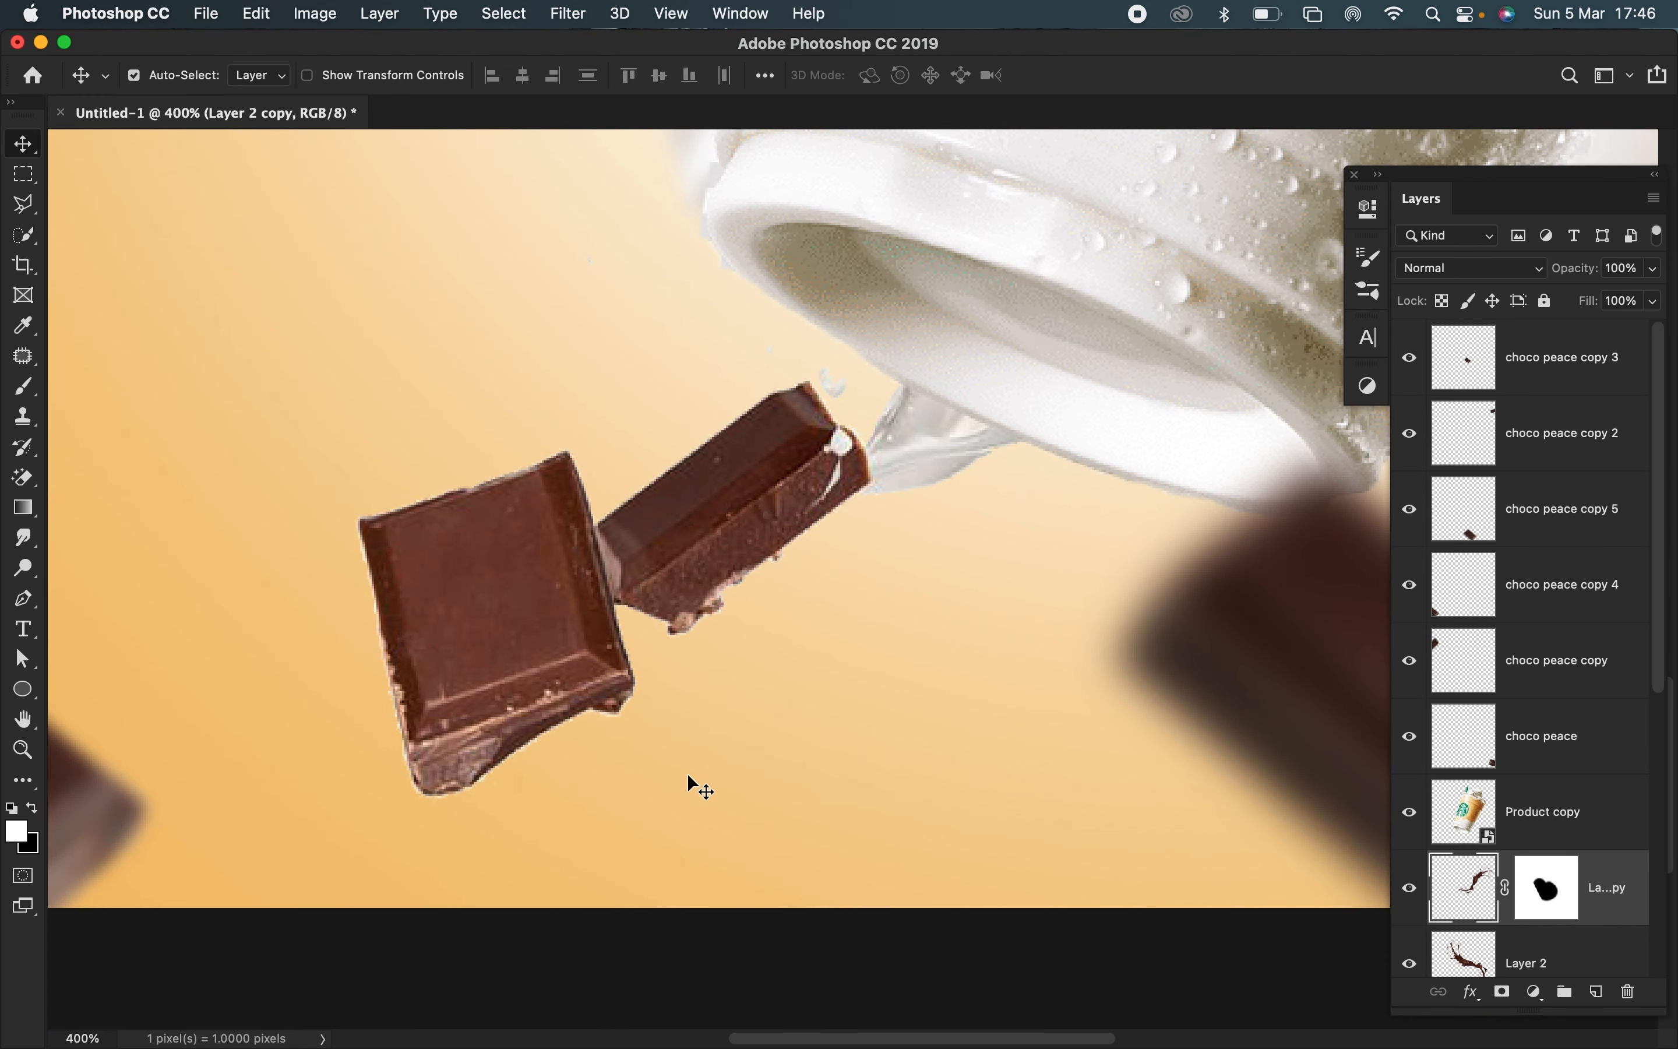
pyautogui.click(566, 614)
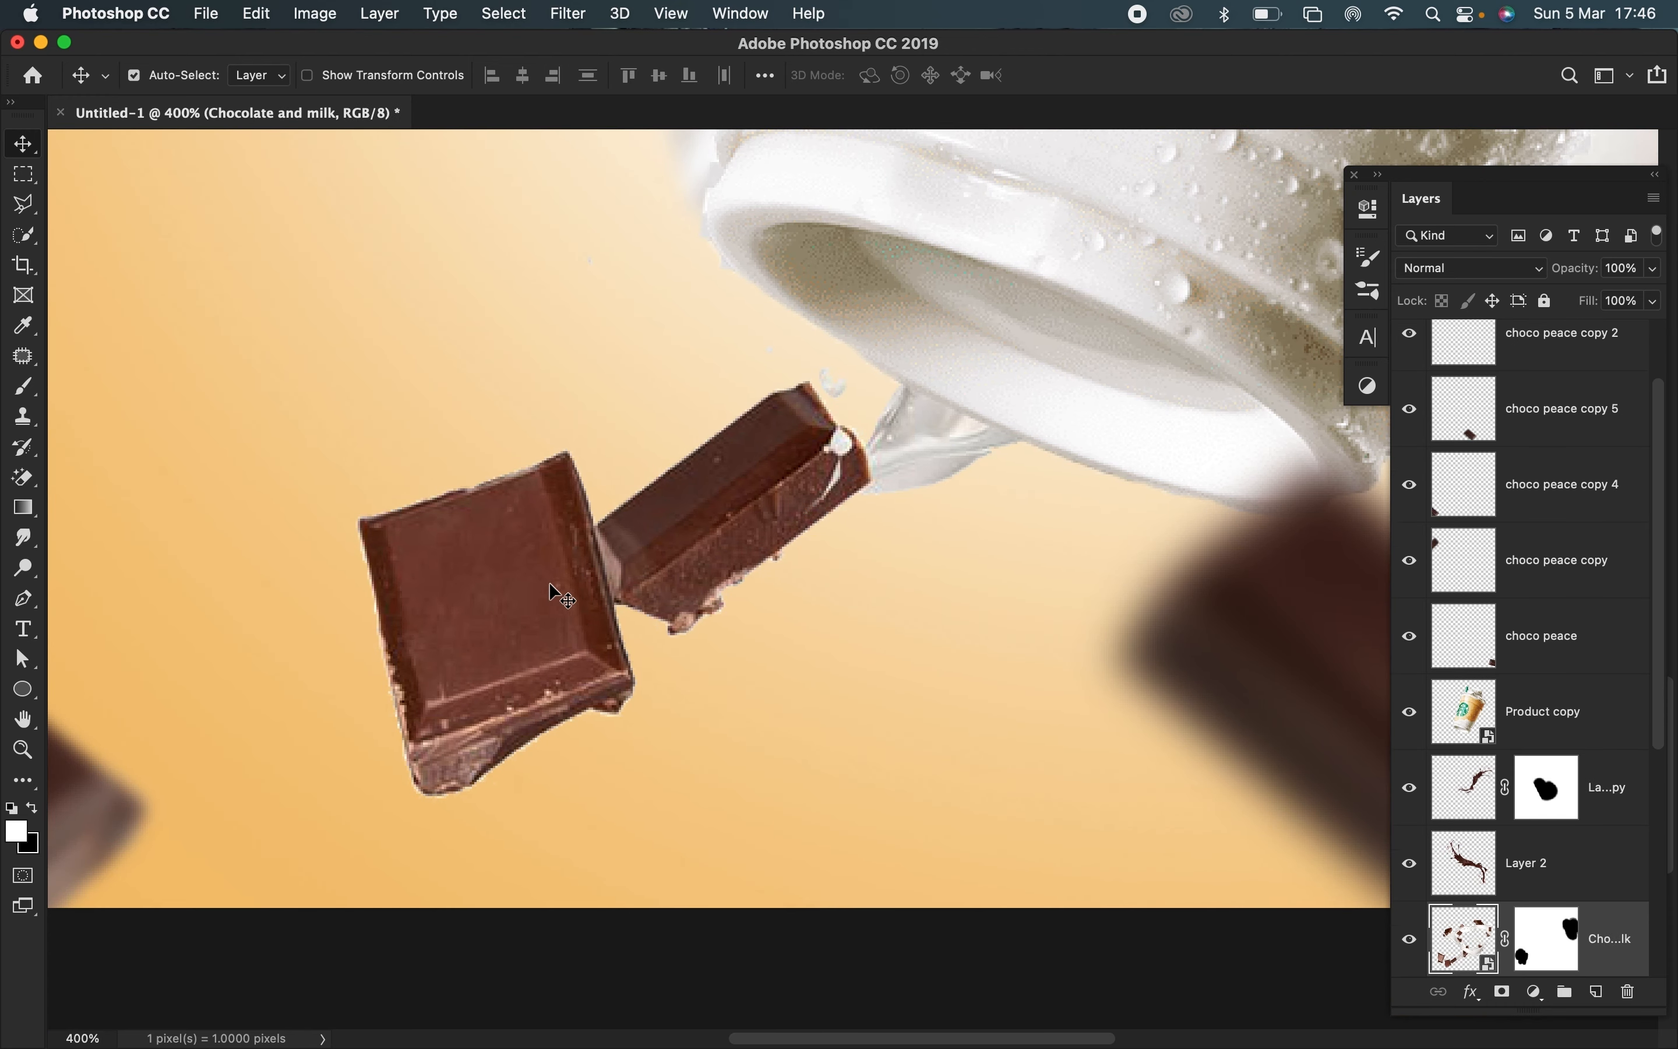
pyautogui.click(35, 204)
pyautogui.click(386, 495)
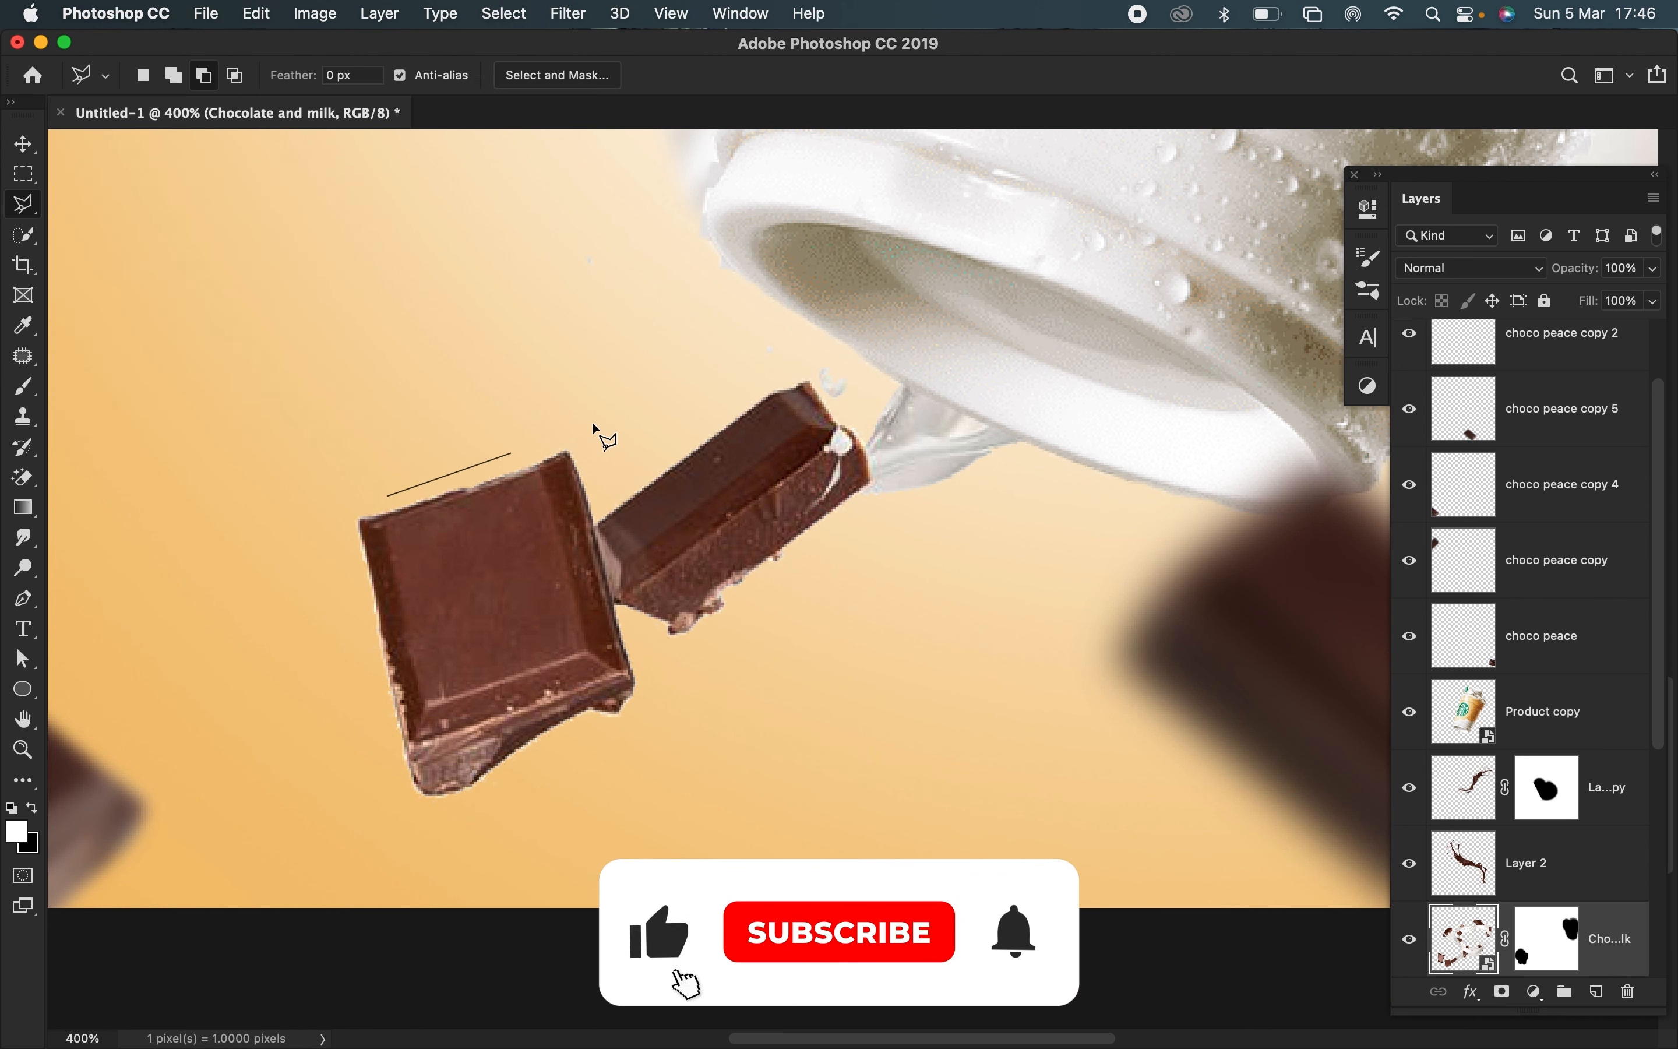
pyautogui.click(594, 522)
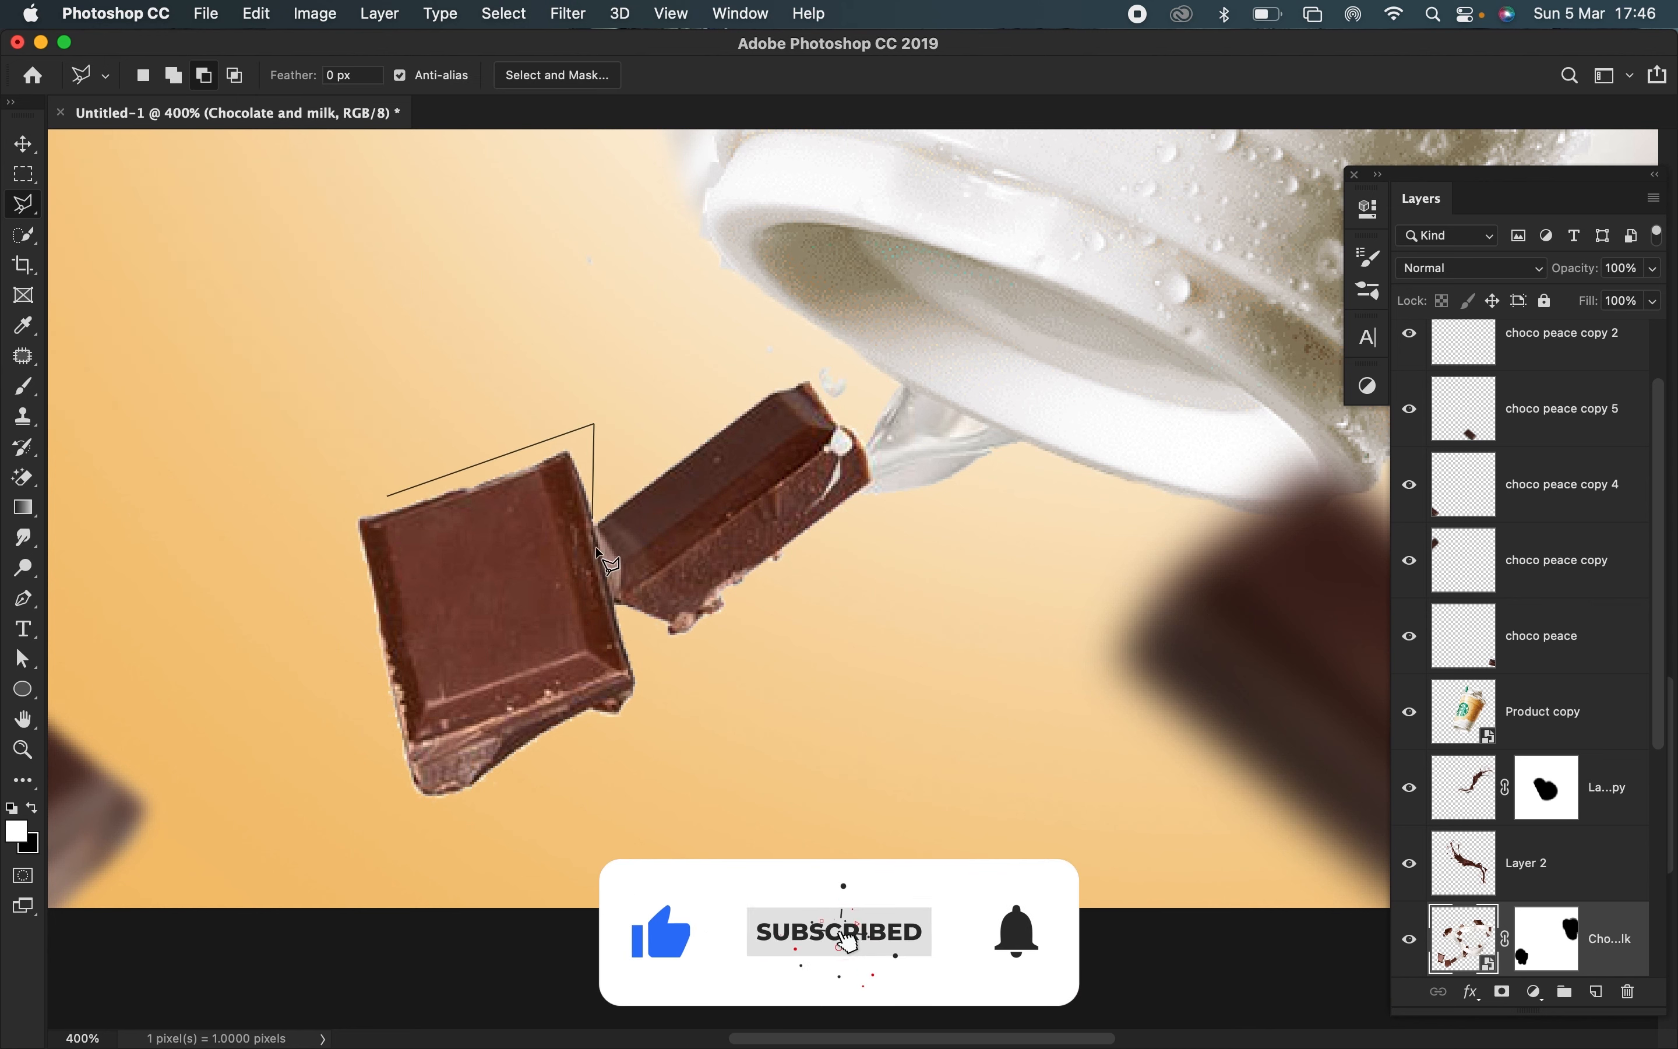
pyautogui.click(648, 726)
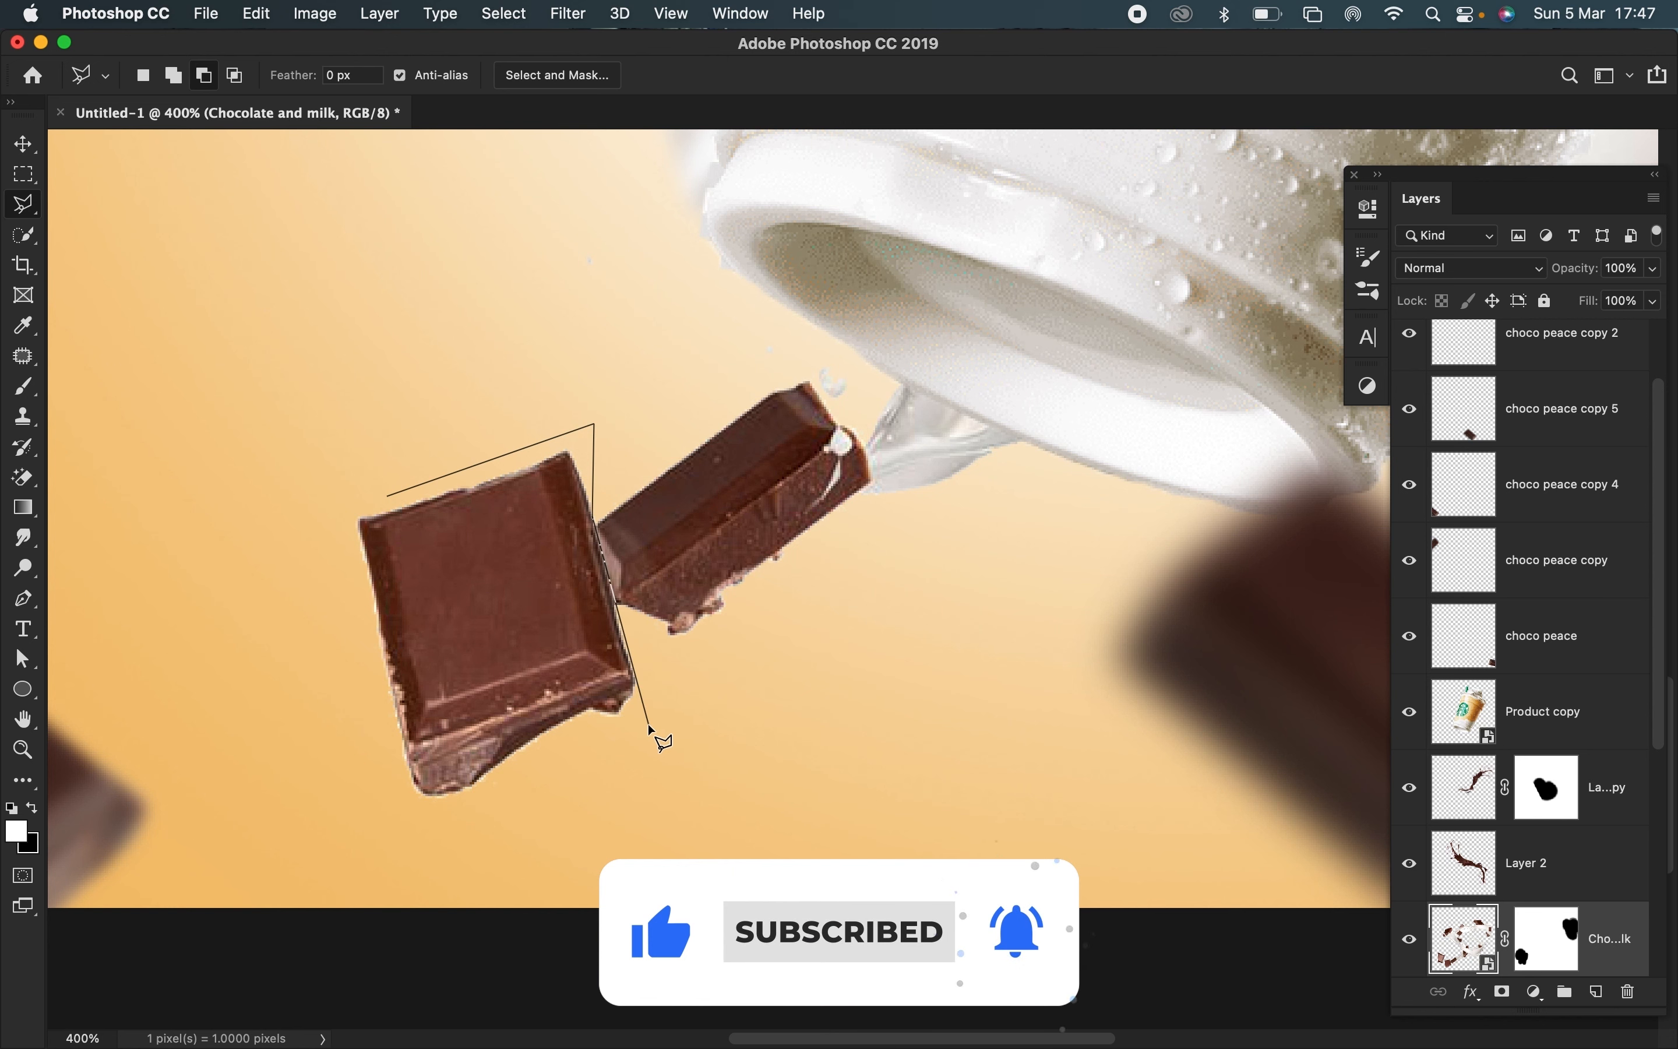
pyautogui.click(511, 826)
pyautogui.click(231, 837)
pyautogui.click(286, 520)
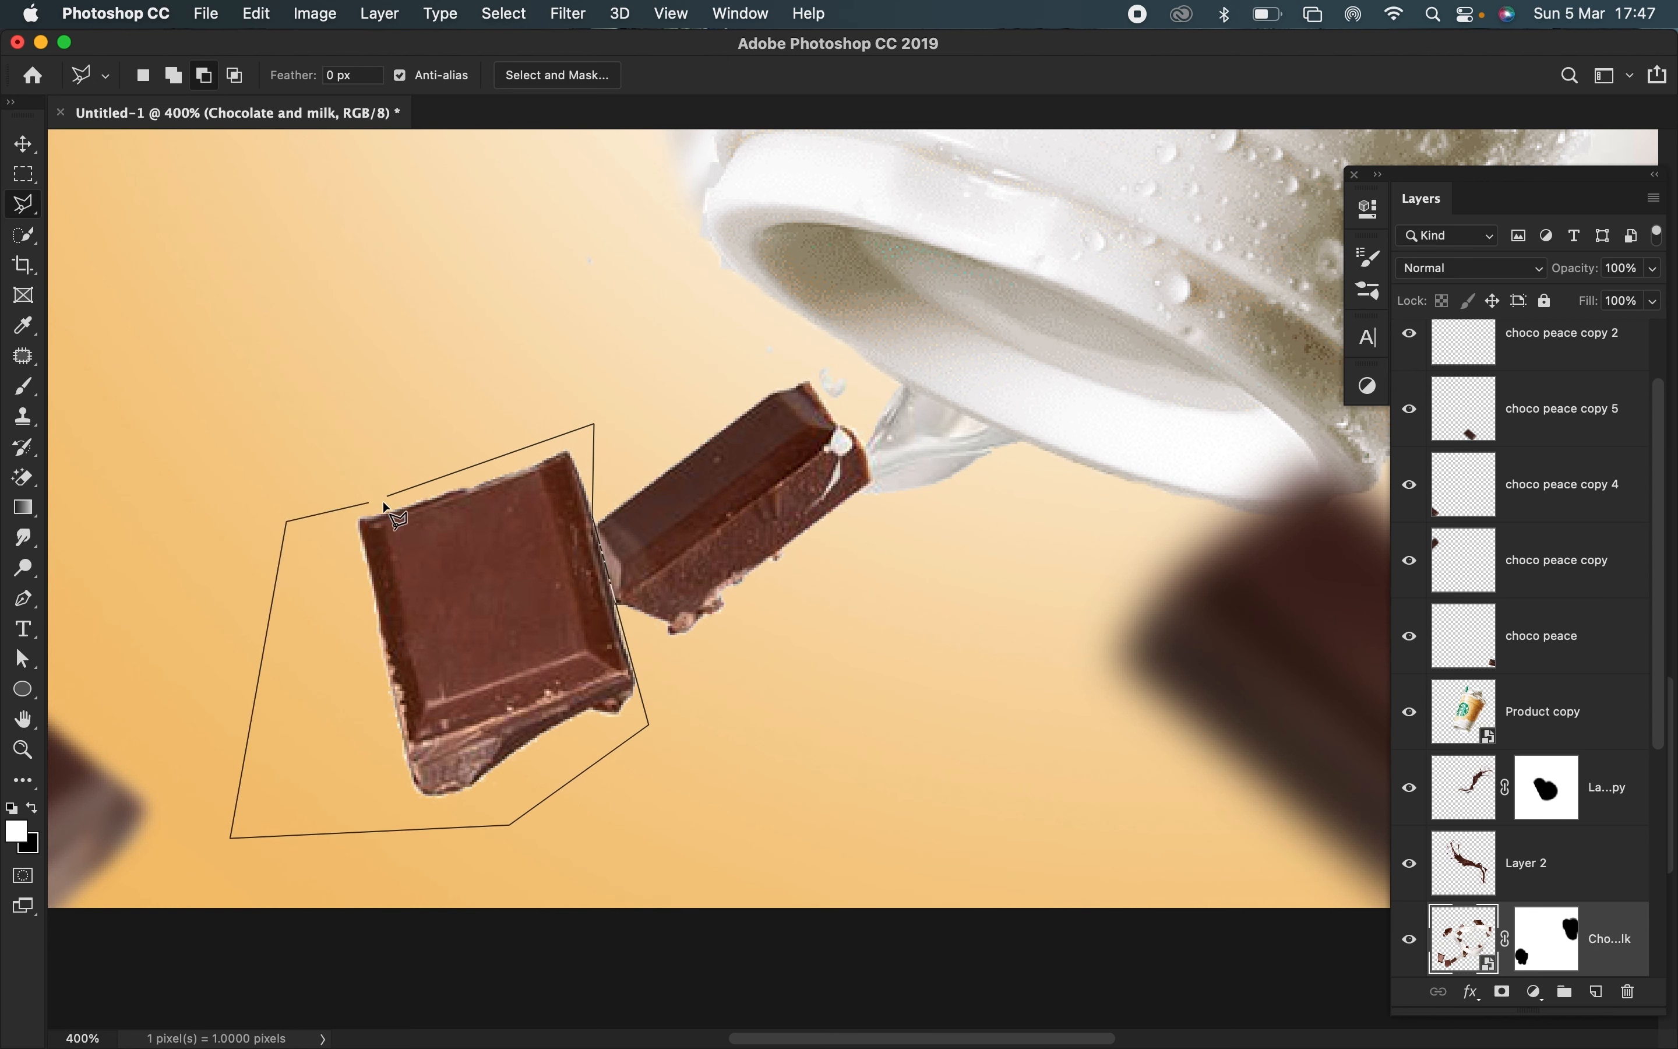
pyautogui.click(387, 505)
pyautogui.press('v')
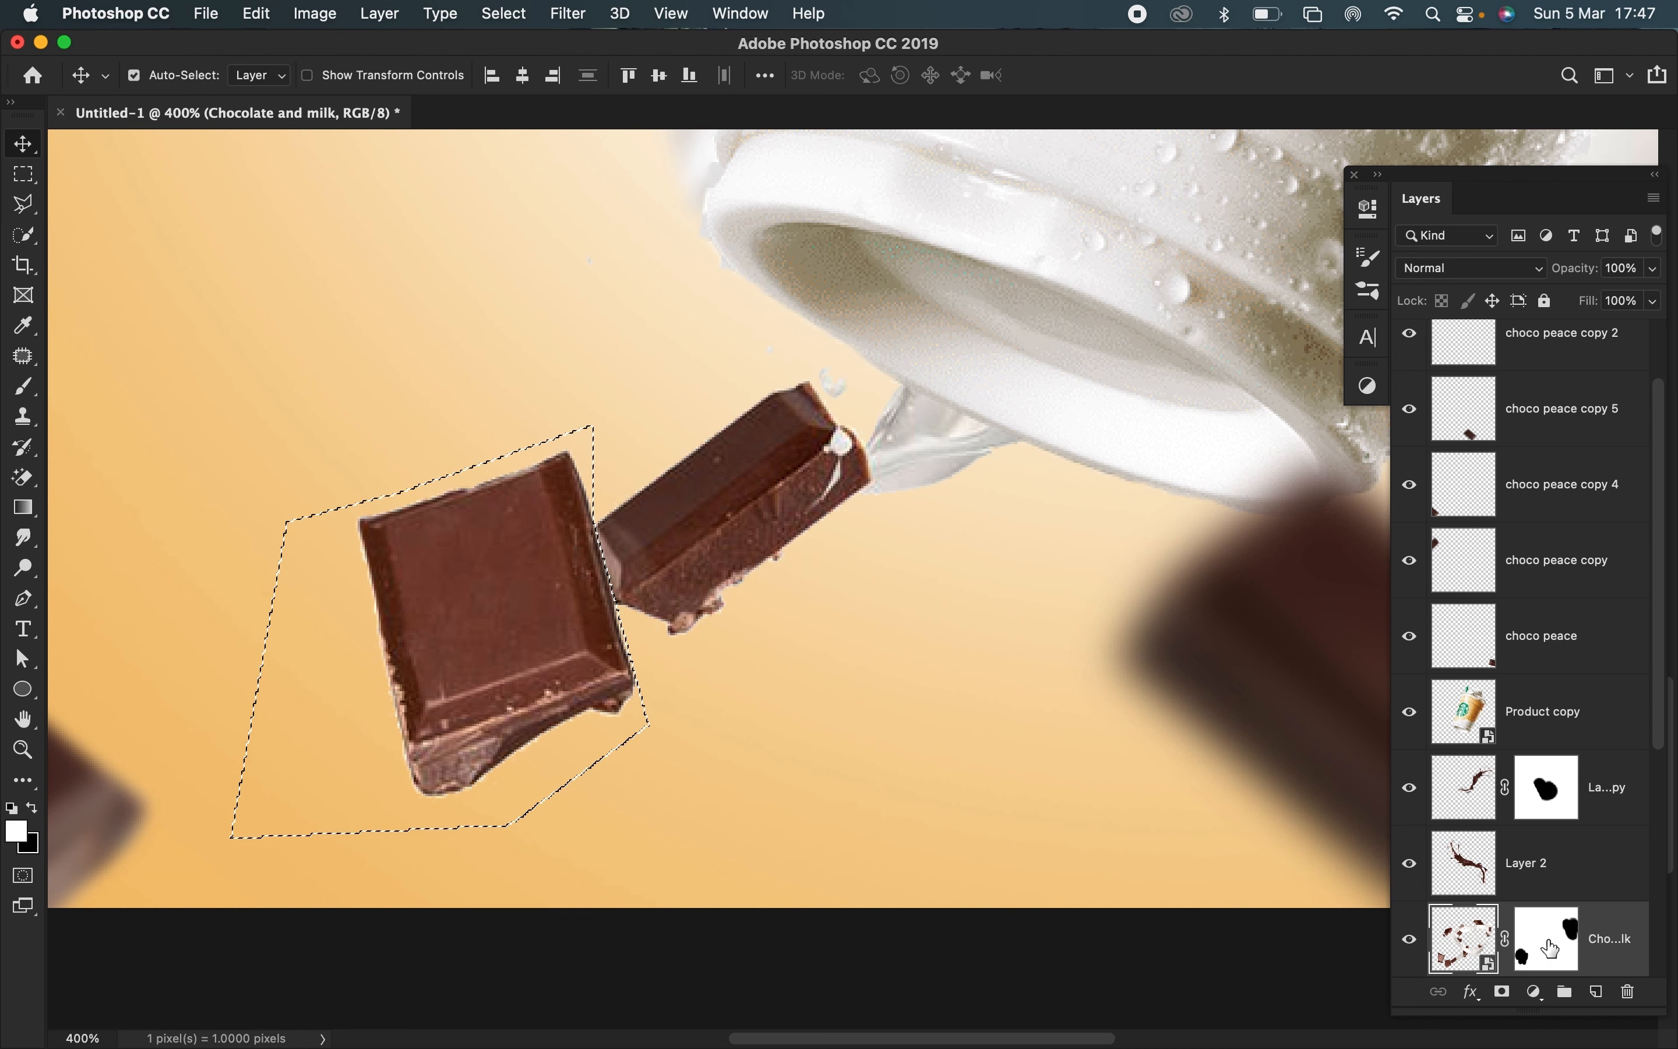
# - Copy the selected square chocolate piece to its own layer and move the copy above the original, left of the cup's base
pyautogui.press('super+j')
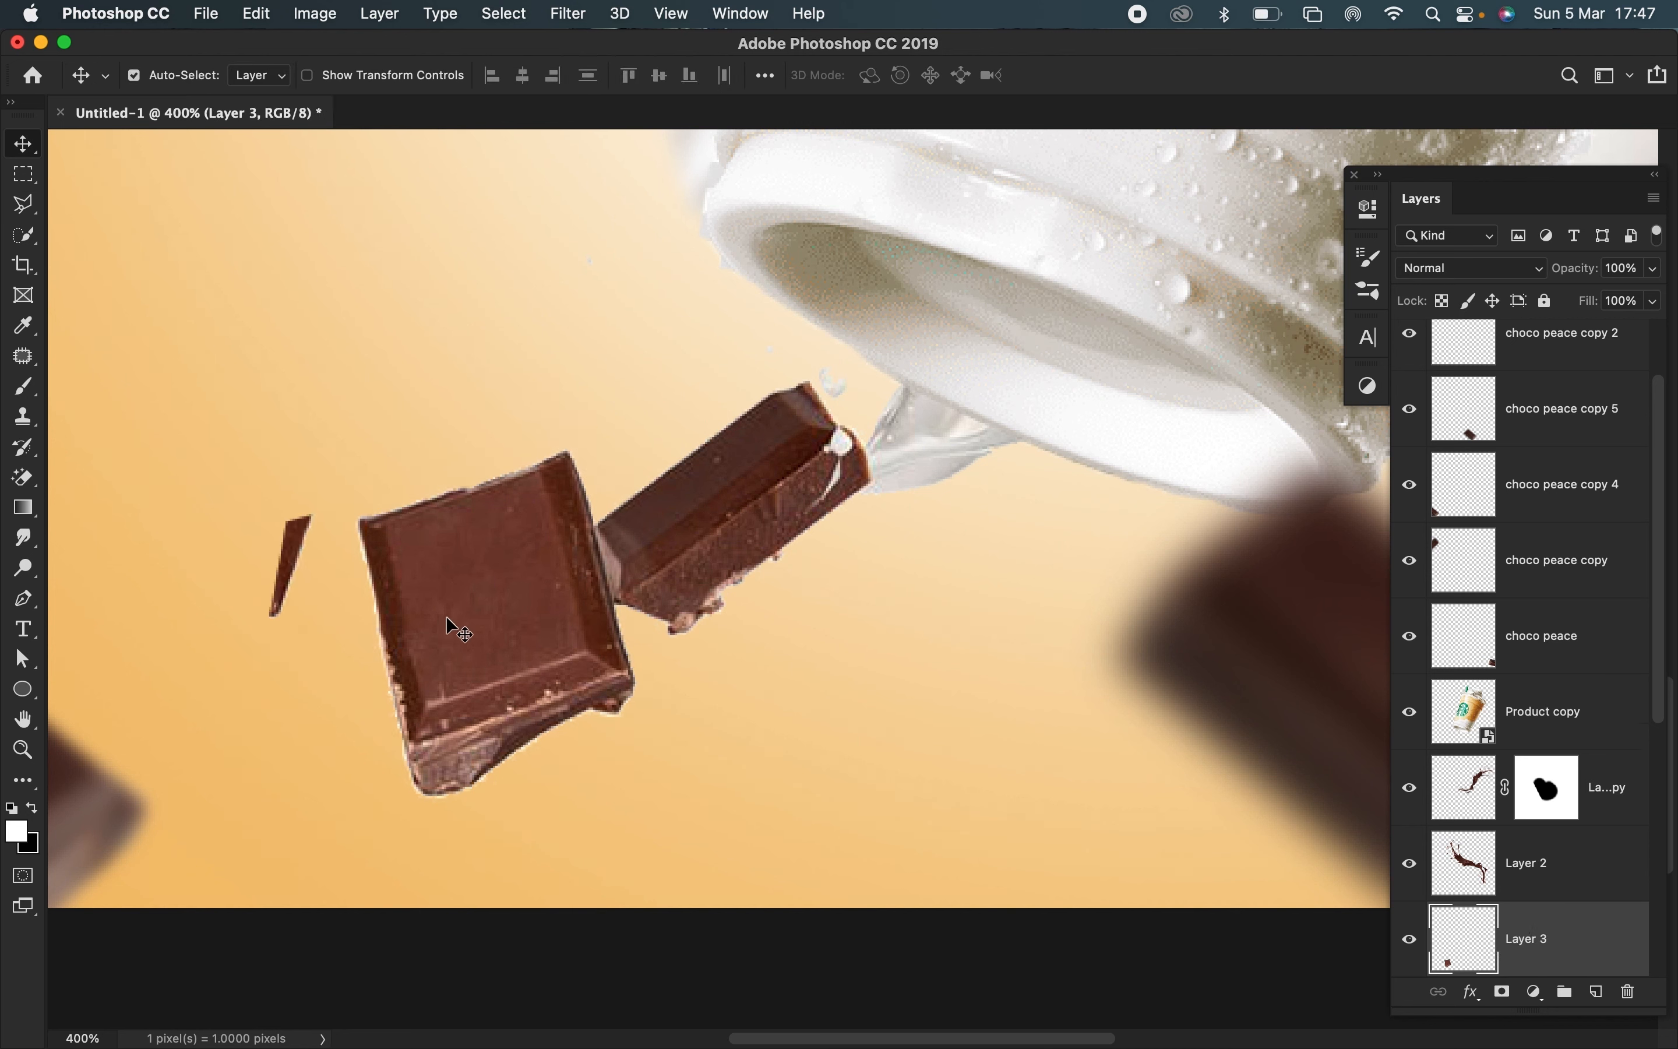
pyautogui.moveTo(445, 615); pyautogui.dragTo(395, 276)
pyautogui.scroll(5, 394, 275)
pyautogui.hscroll(-3, 395, 275)
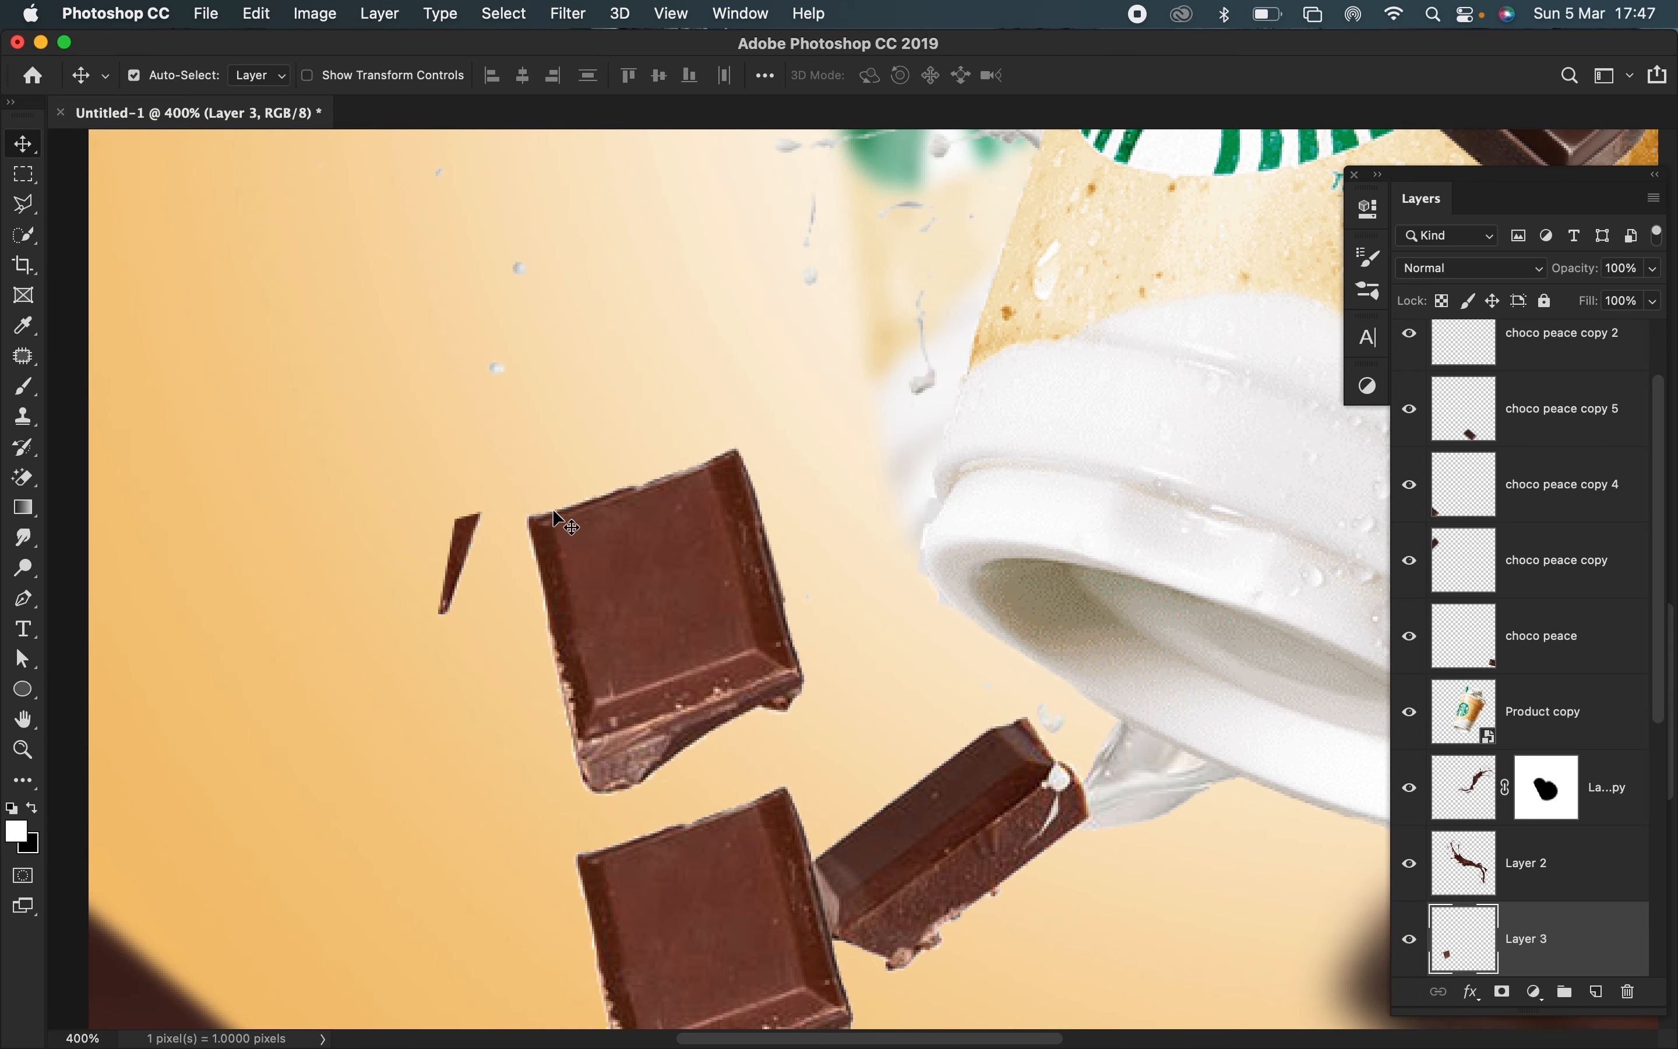
pyautogui.moveTo(624, 568); pyautogui.dragTo(598, 441)
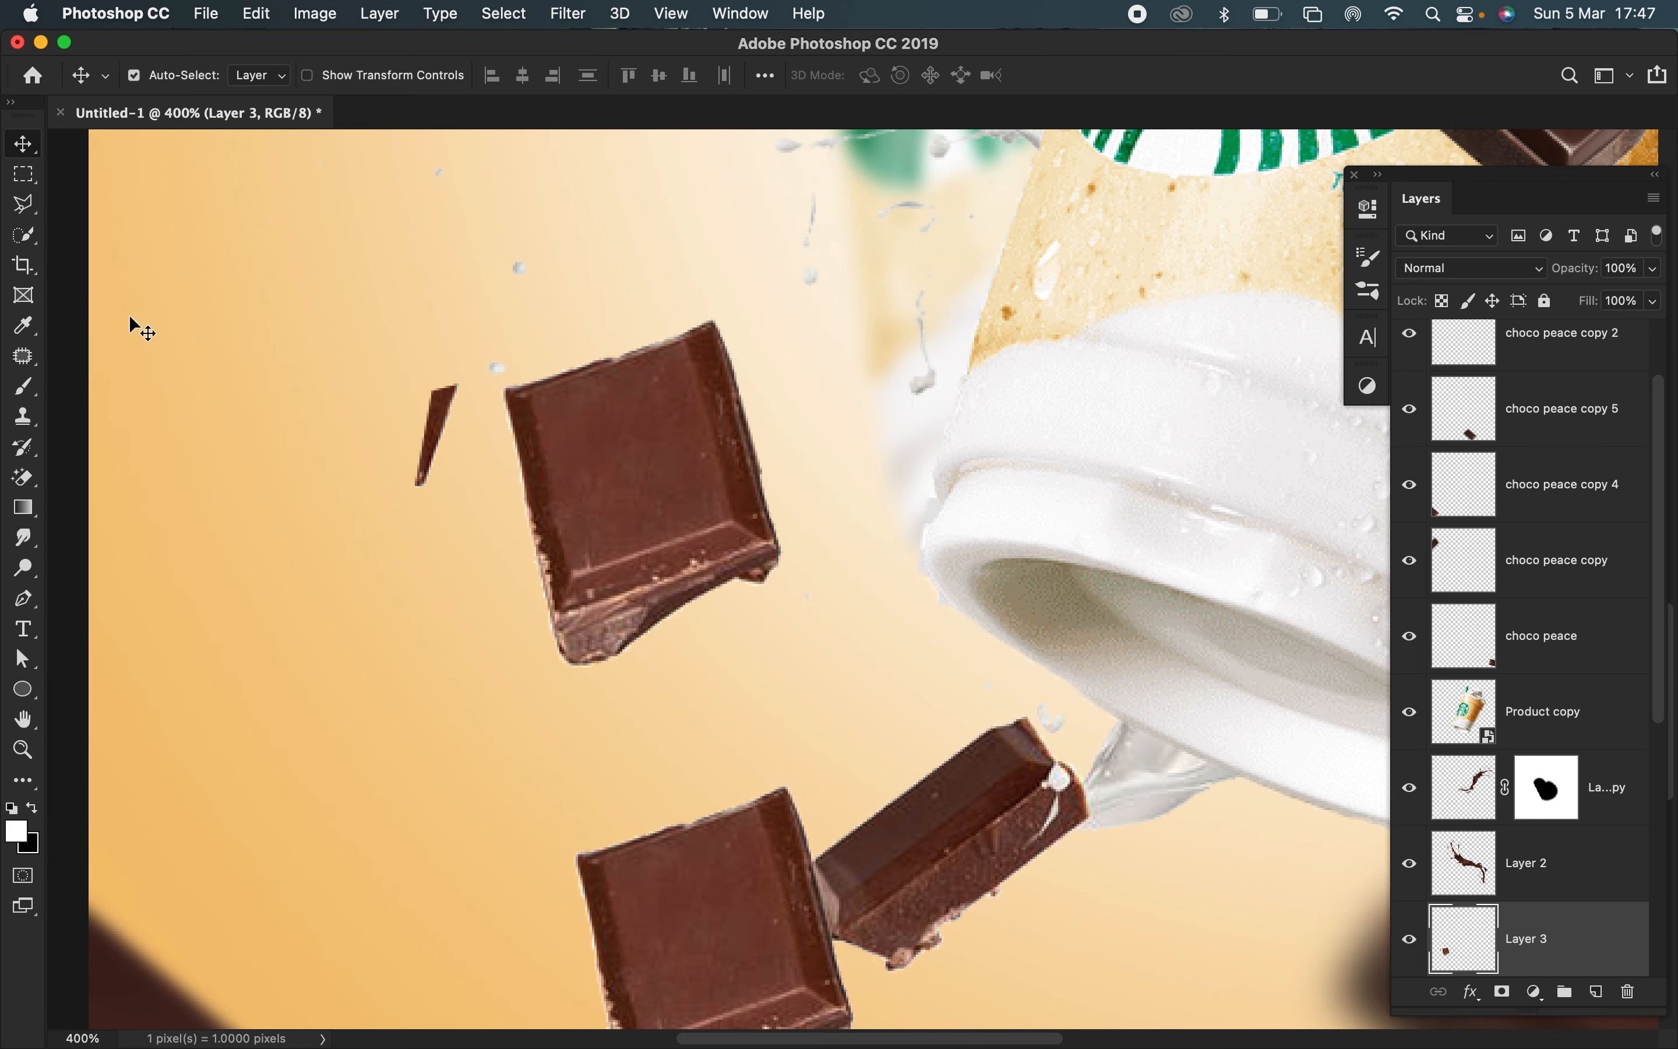
# - Erase the stray chocolate sliver beside the copied square piece on Layer 3 with the Eraser tool
pyautogui.click(25, 478)
pyautogui.rightClick(28, 487)
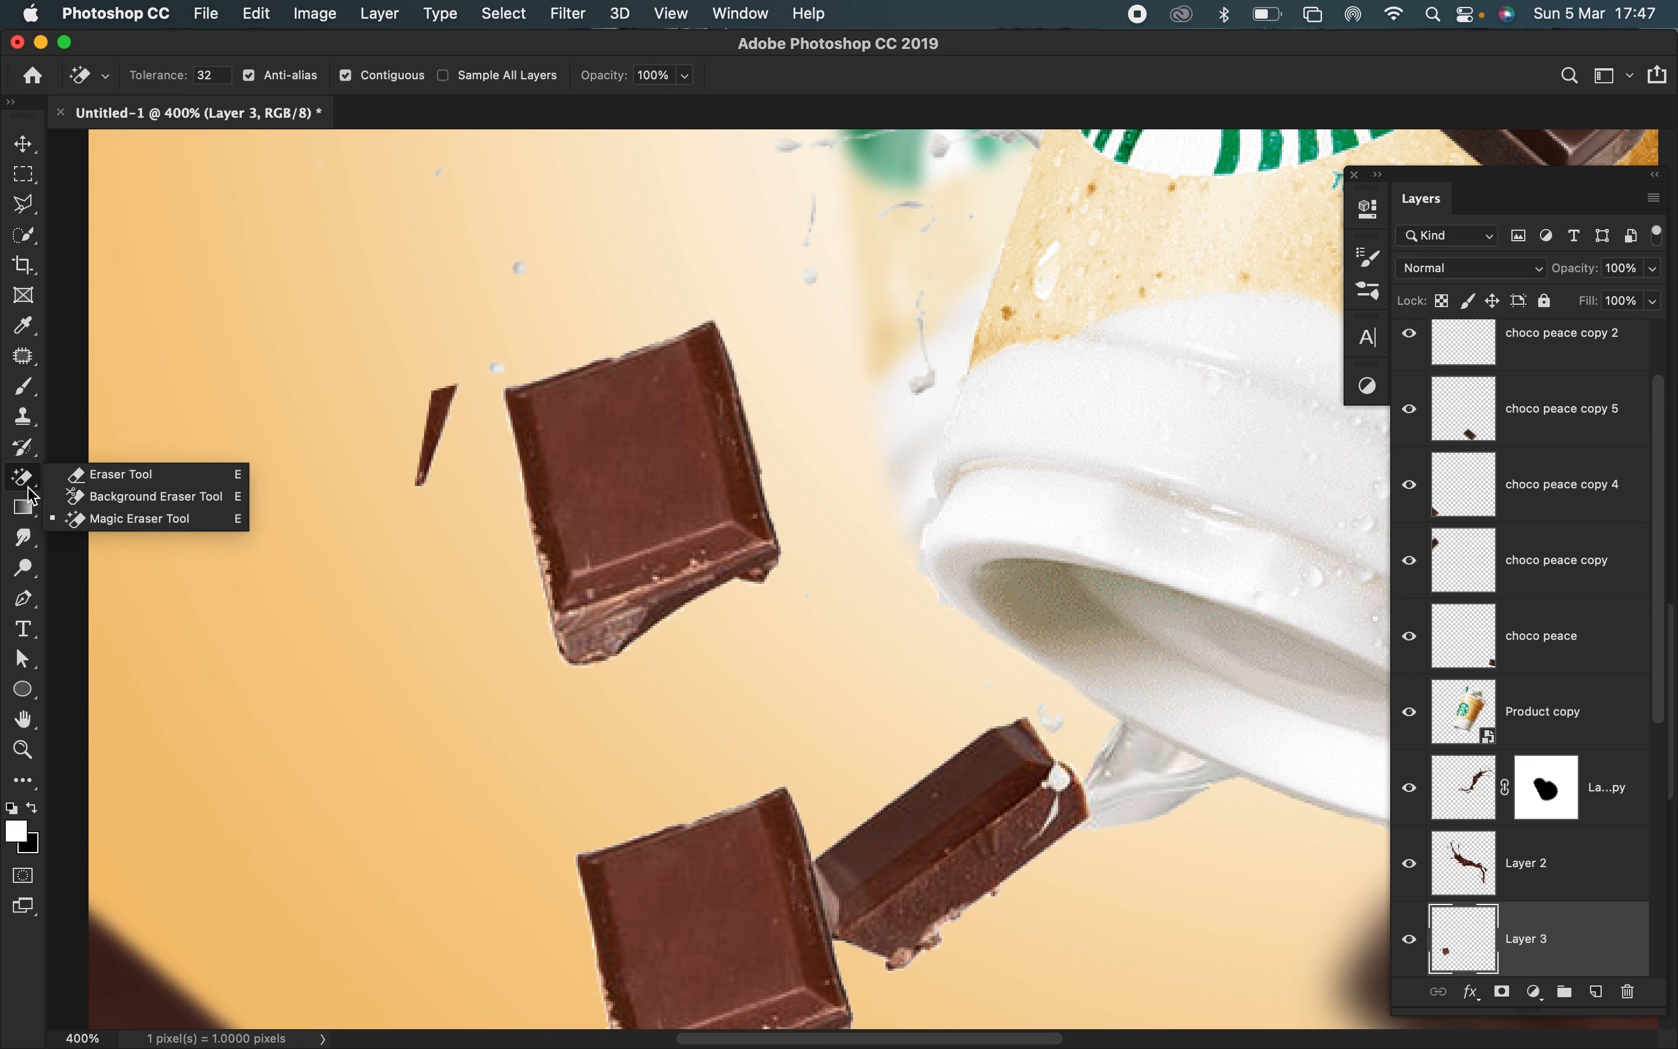
pyautogui.click(114, 474)
pyautogui.moveTo(416, 441); pyautogui.dragTo(412, 452)
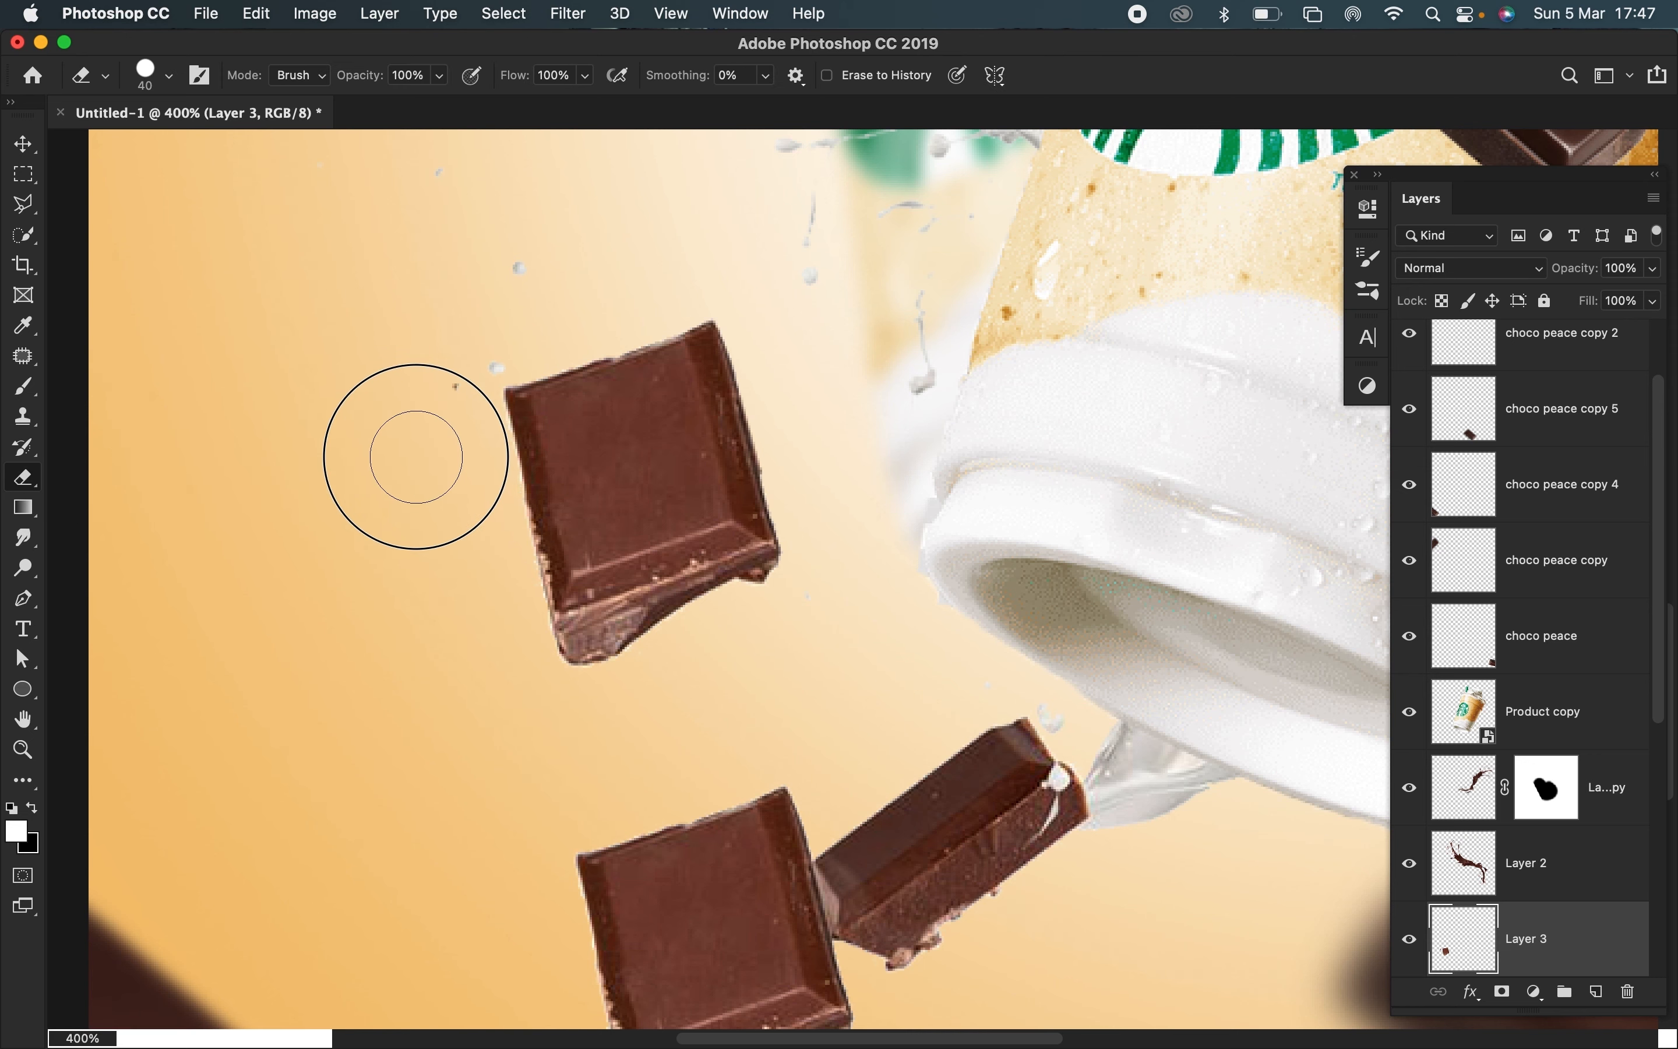
pyautogui.press('v')
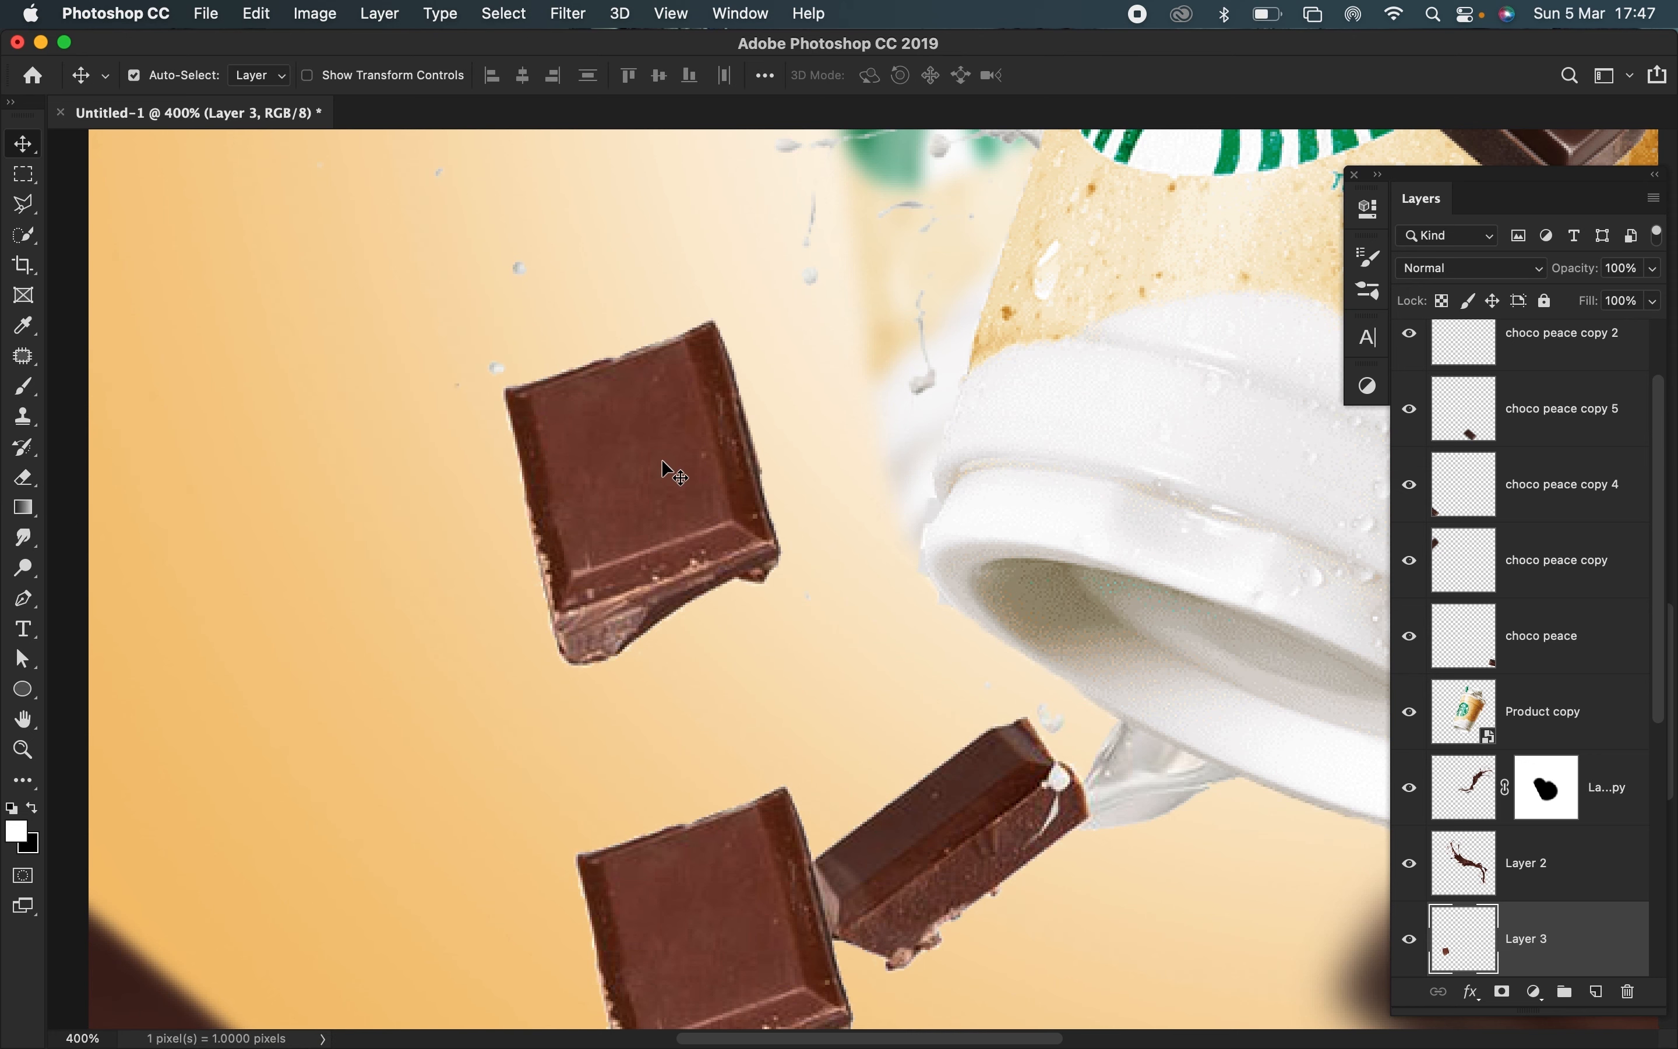
# - Rotate the Layer 3 chocolate square to about 118°, move it over the cup's top and bring its layer to the front
pyautogui.press('super+0')
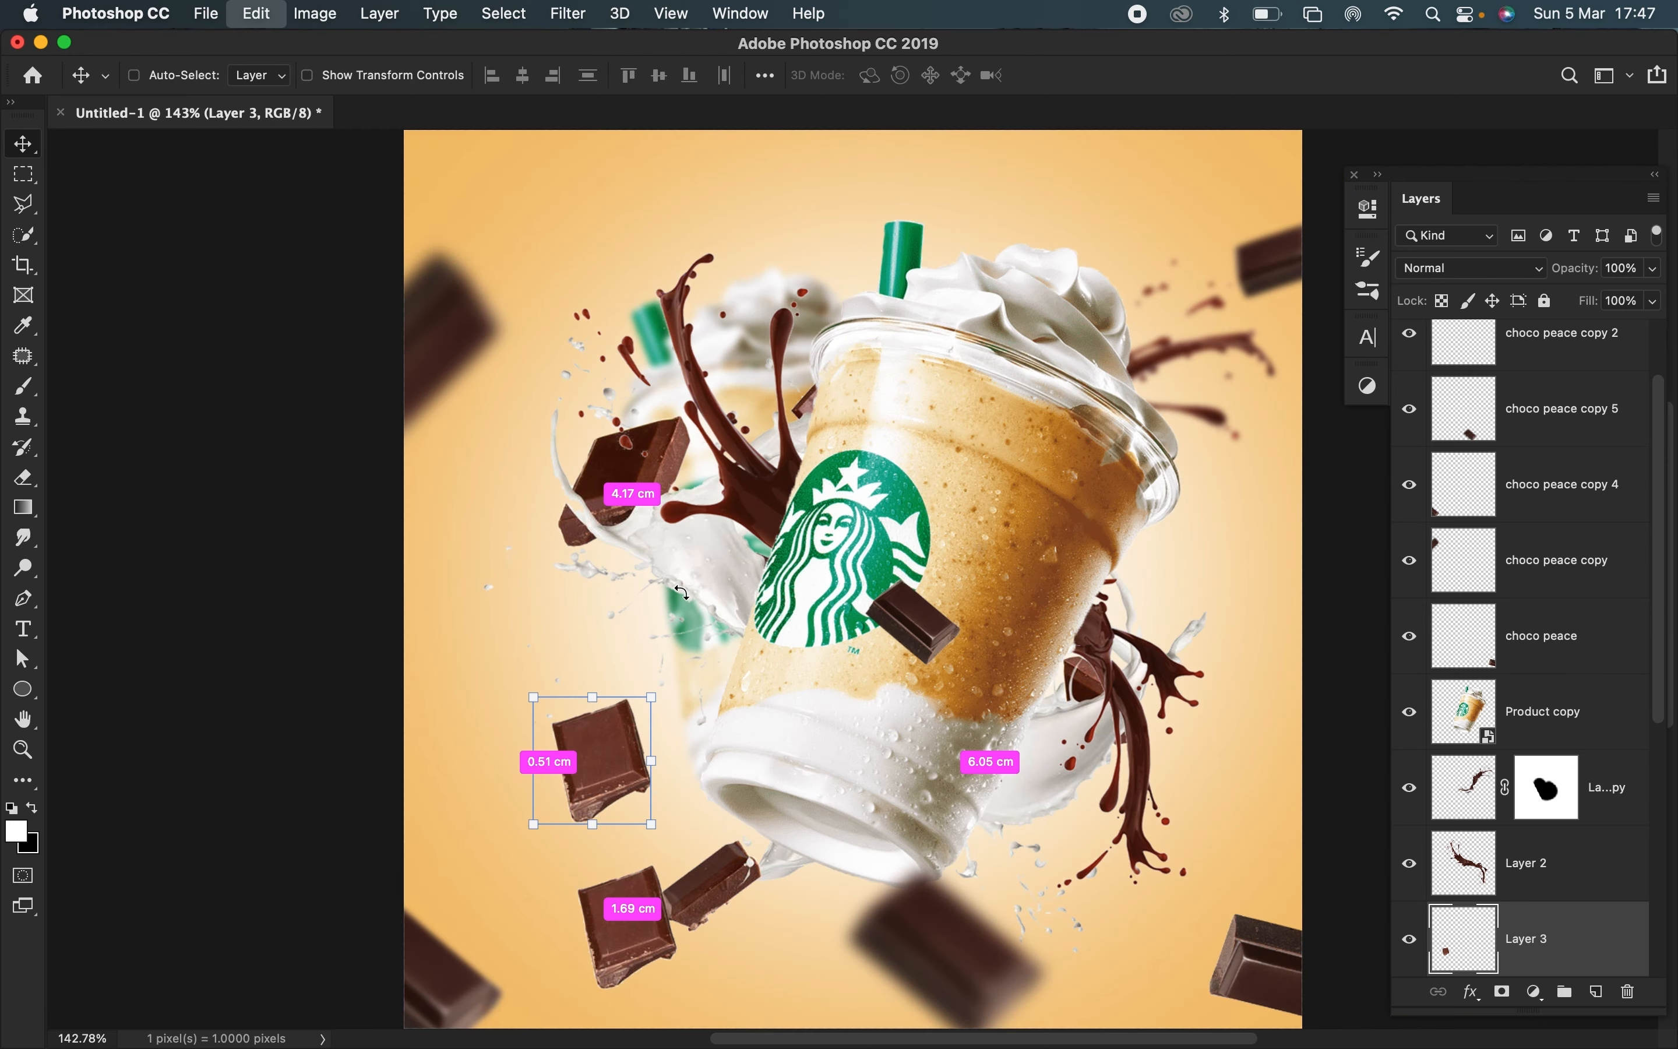
pyautogui.press('super+t')
pyautogui.moveTo(685, 741); pyautogui.dragTo(530, 885)
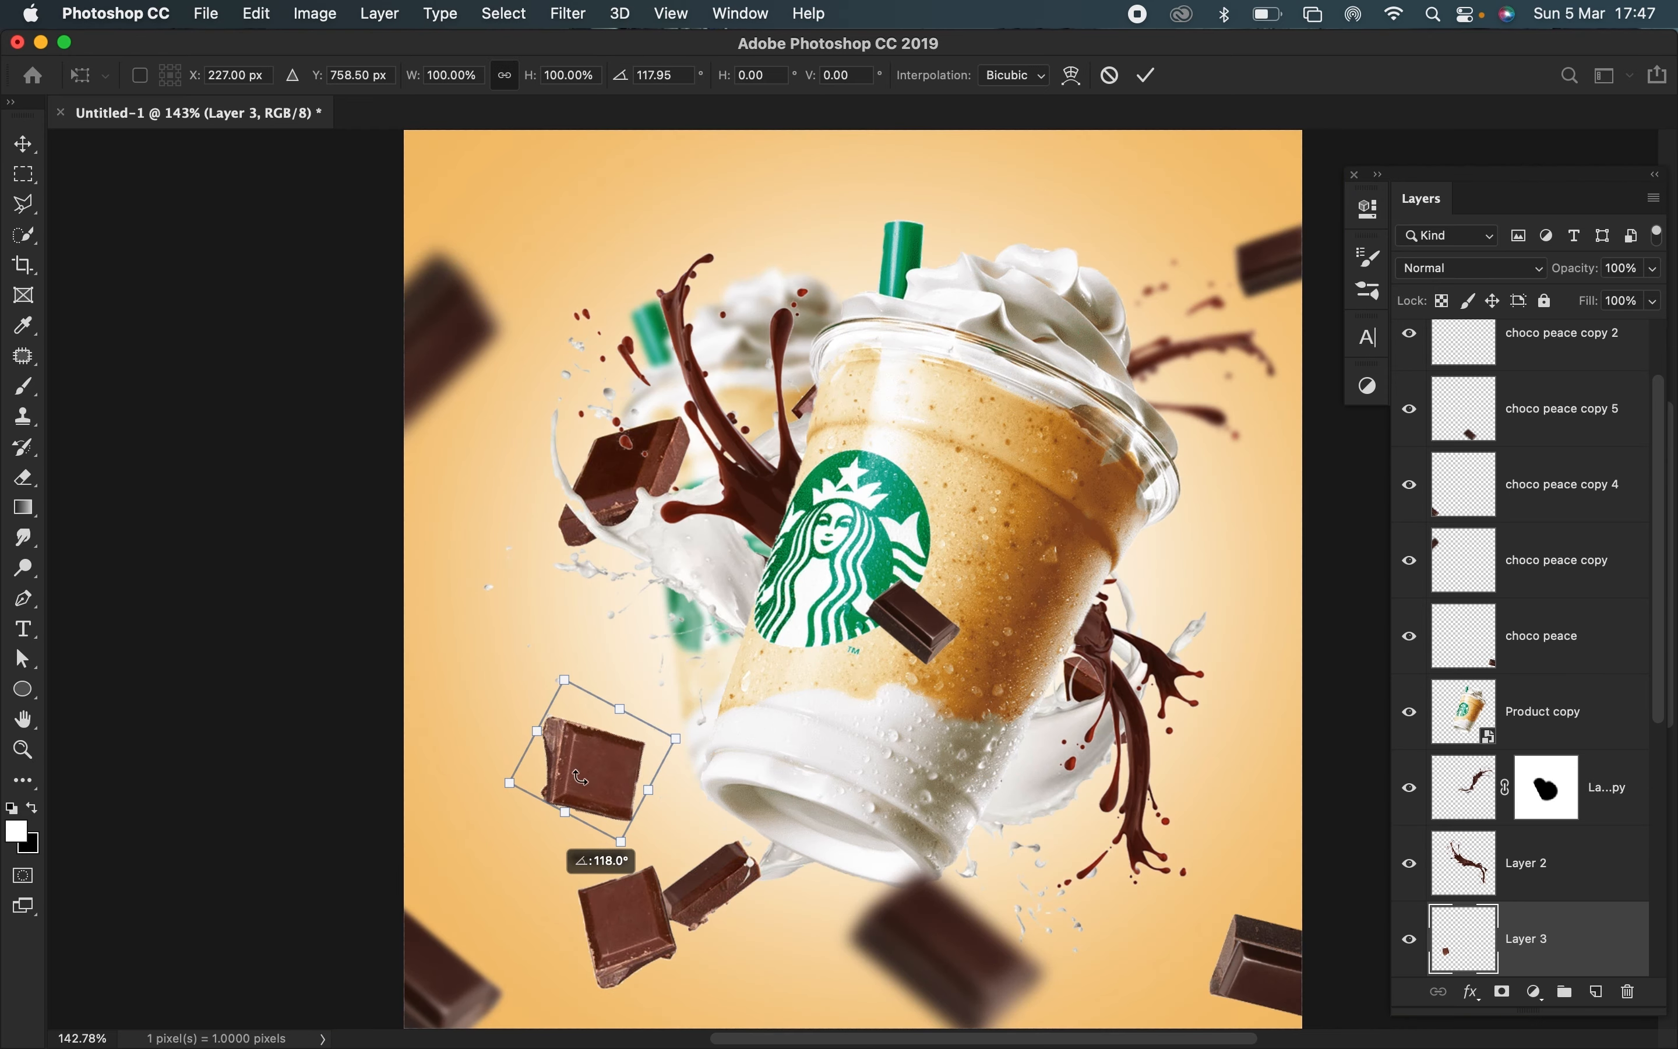
pyautogui.moveTo(588, 757); pyautogui.dragTo(955, 372)
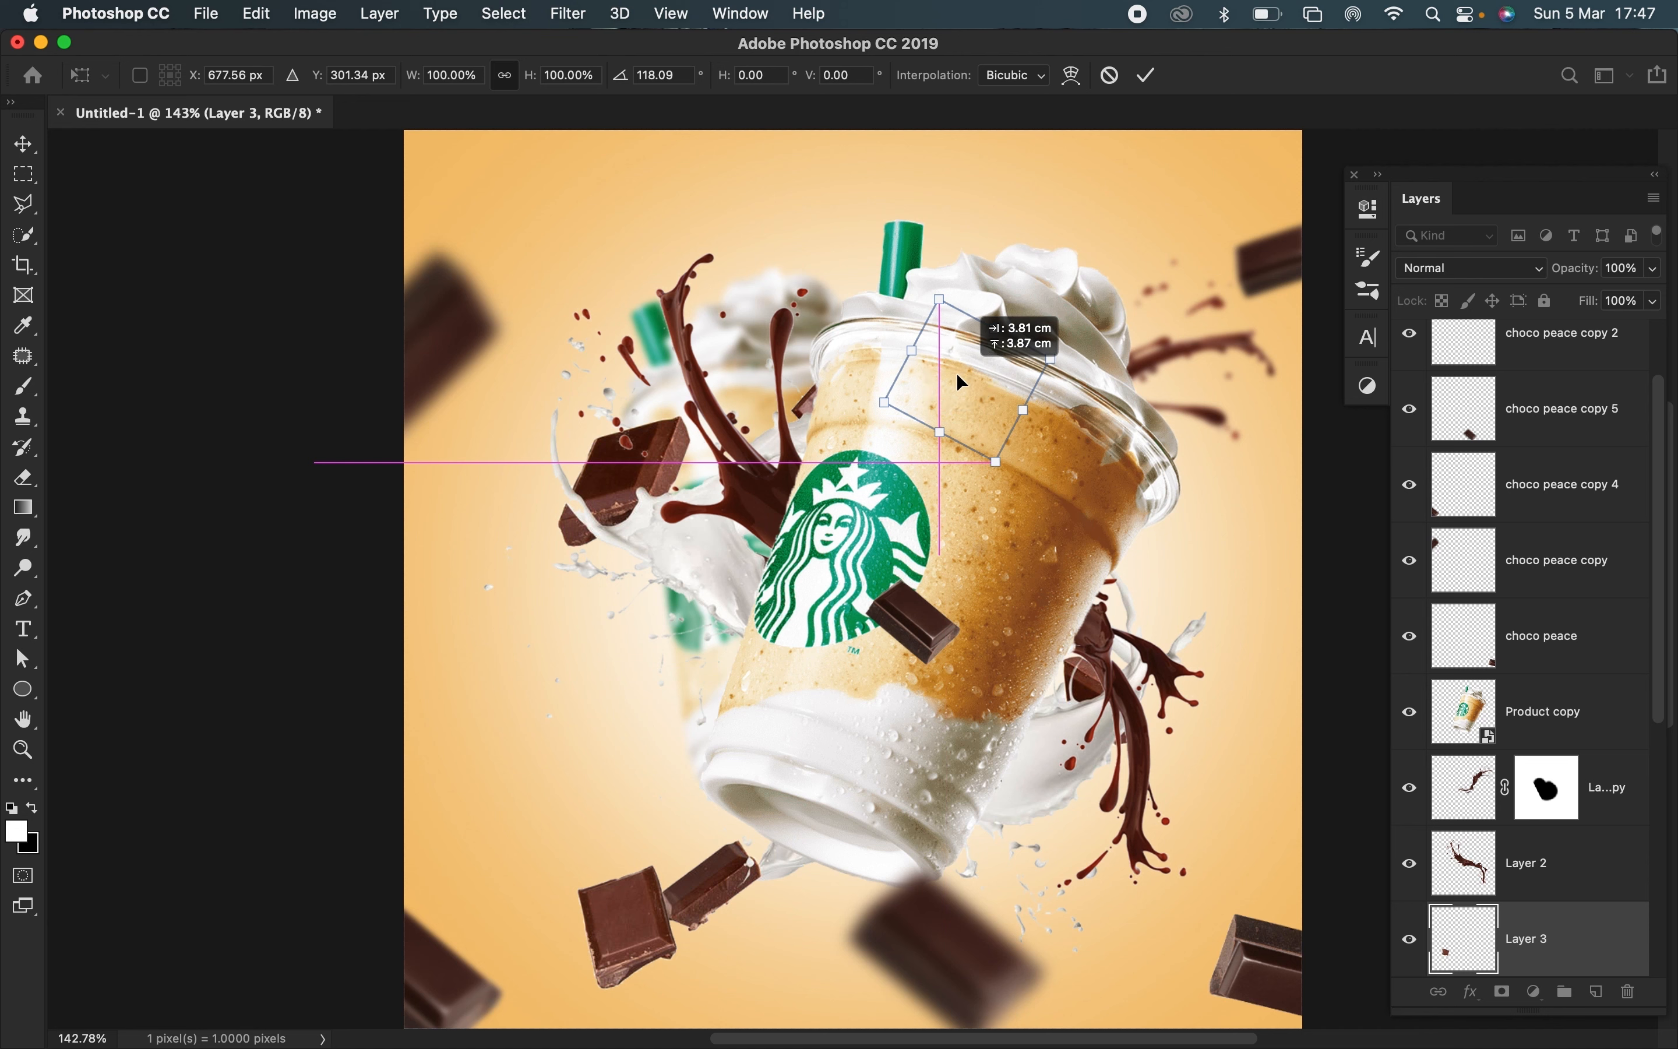
pyautogui.moveTo(1574, 926); pyautogui.dragTo(1519, 333)
# - Duplicate the Layer 3 chocolate square, place the copy left of the cup's lower part and scale it down
pyautogui.moveTo(935, 383); pyautogui.dragTo(640, 720)
pyautogui.hotkey('ctrl', 't')
pyautogui.press('Return')
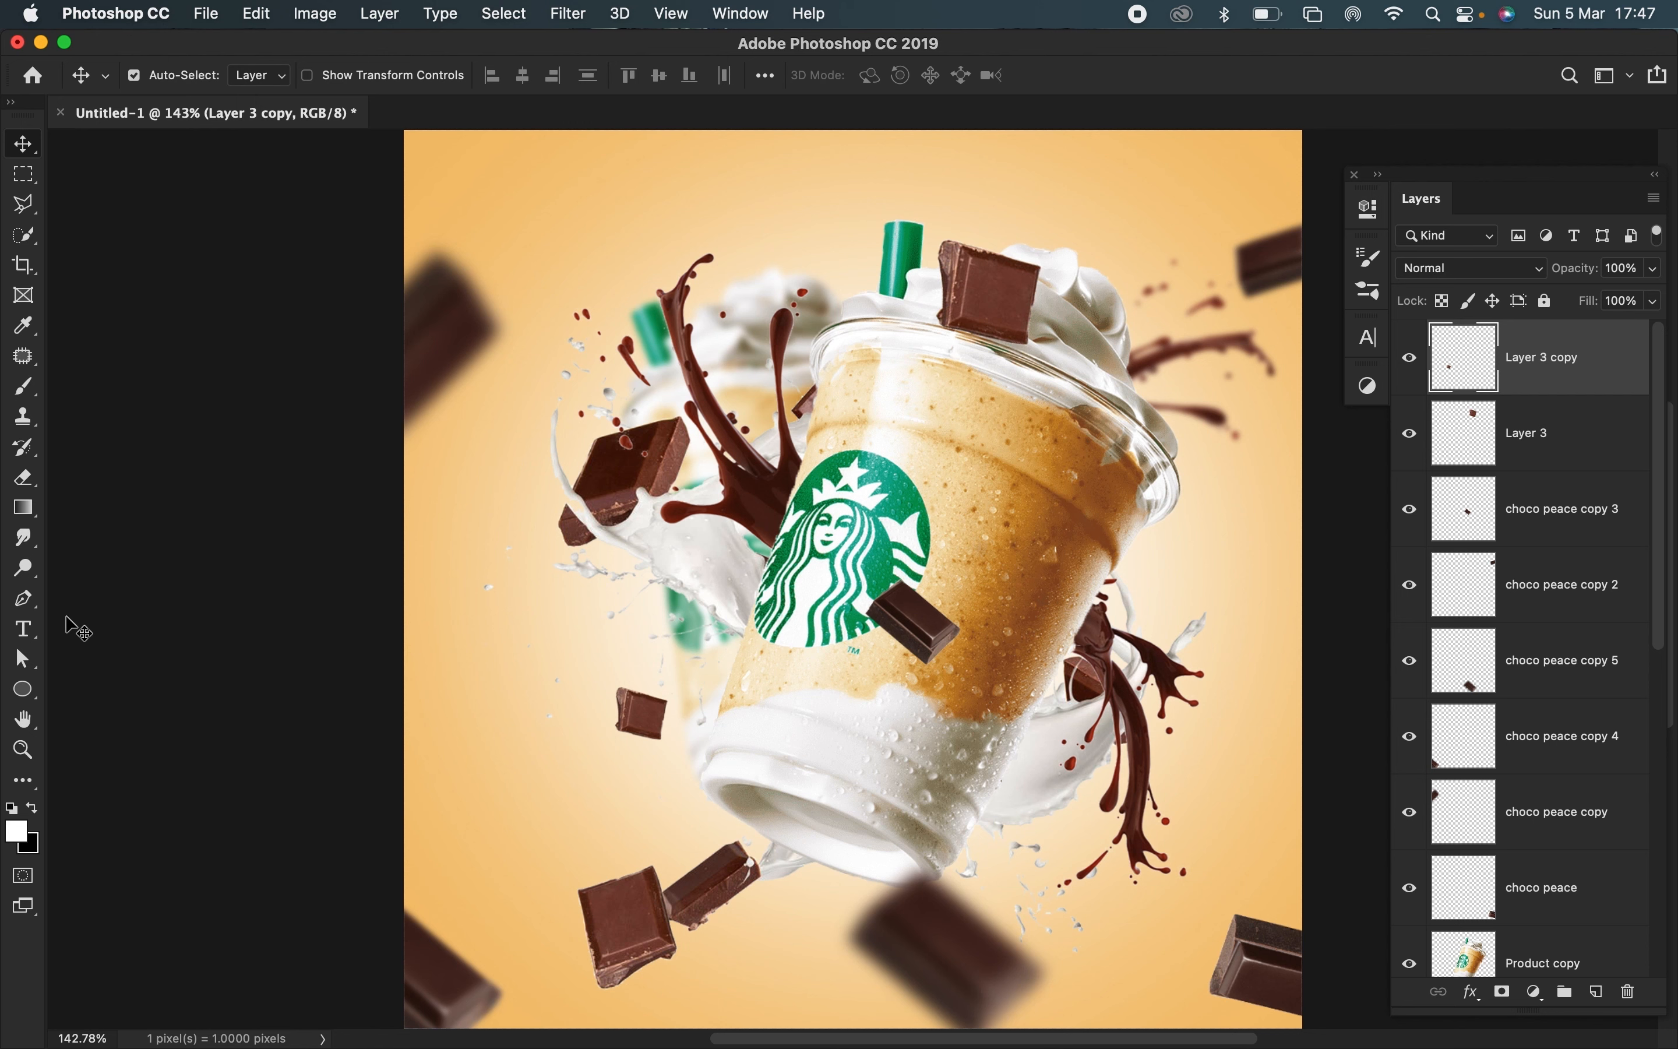
# - Hide the original square piece below the cup by painting black on the Chocolate and milk layer mask with a 60-pixel brush
pyautogui.click(26, 484)
pyautogui.press('v')
pyautogui.click(638, 926)
pyautogui.click(26, 485)
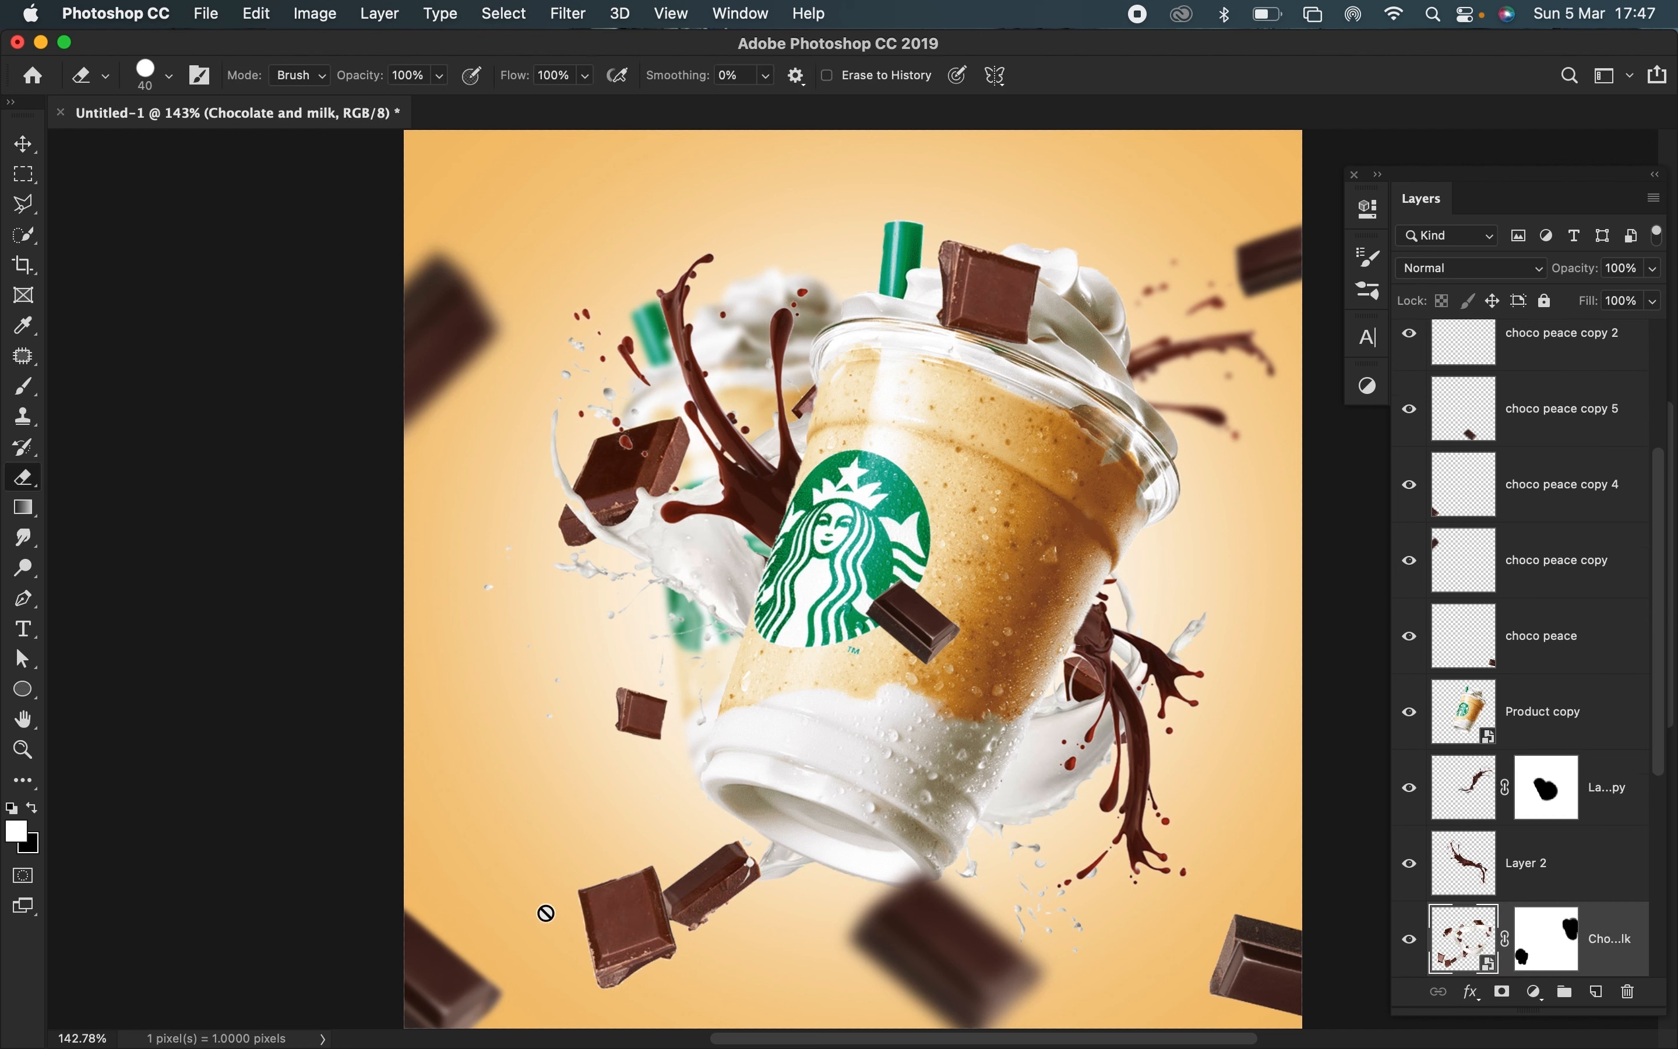
pyautogui.click(1546, 938)
pyautogui.press('x')
pyautogui.press('b')
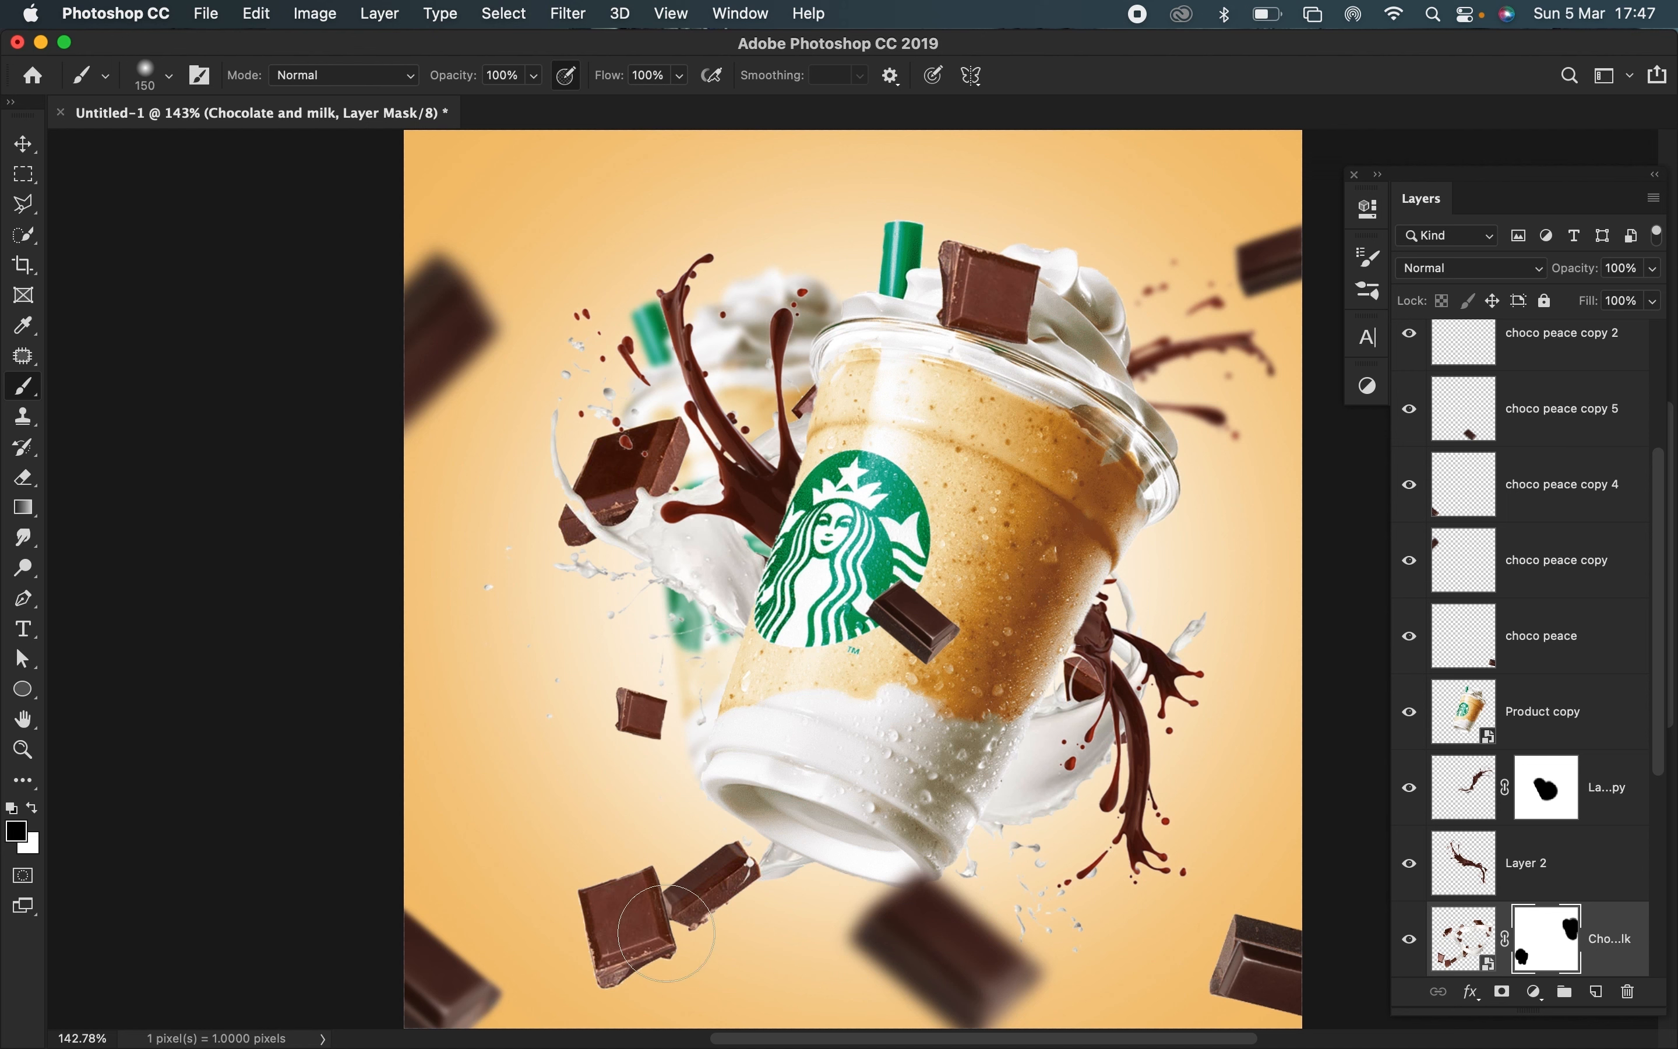
pyautogui.press('[')
pyautogui.press('[')
pyautogui.press('[')
pyautogui.press('[')
pyautogui.press(']')
pyautogui.moveTo(658, 926)
pyautogui.mouseDown()
pyautogui.moveTo(591, 873)
pyautogui.moveTo(588, 891)
pyautogui.mouseUp()
pyautogui.moveTo(596, 1006)
pyautogui.mouseDown()
pyautogui.moveTo(660, 950)
pyautogui.moveTo(638, 877)
pyautogui.mouseUp()
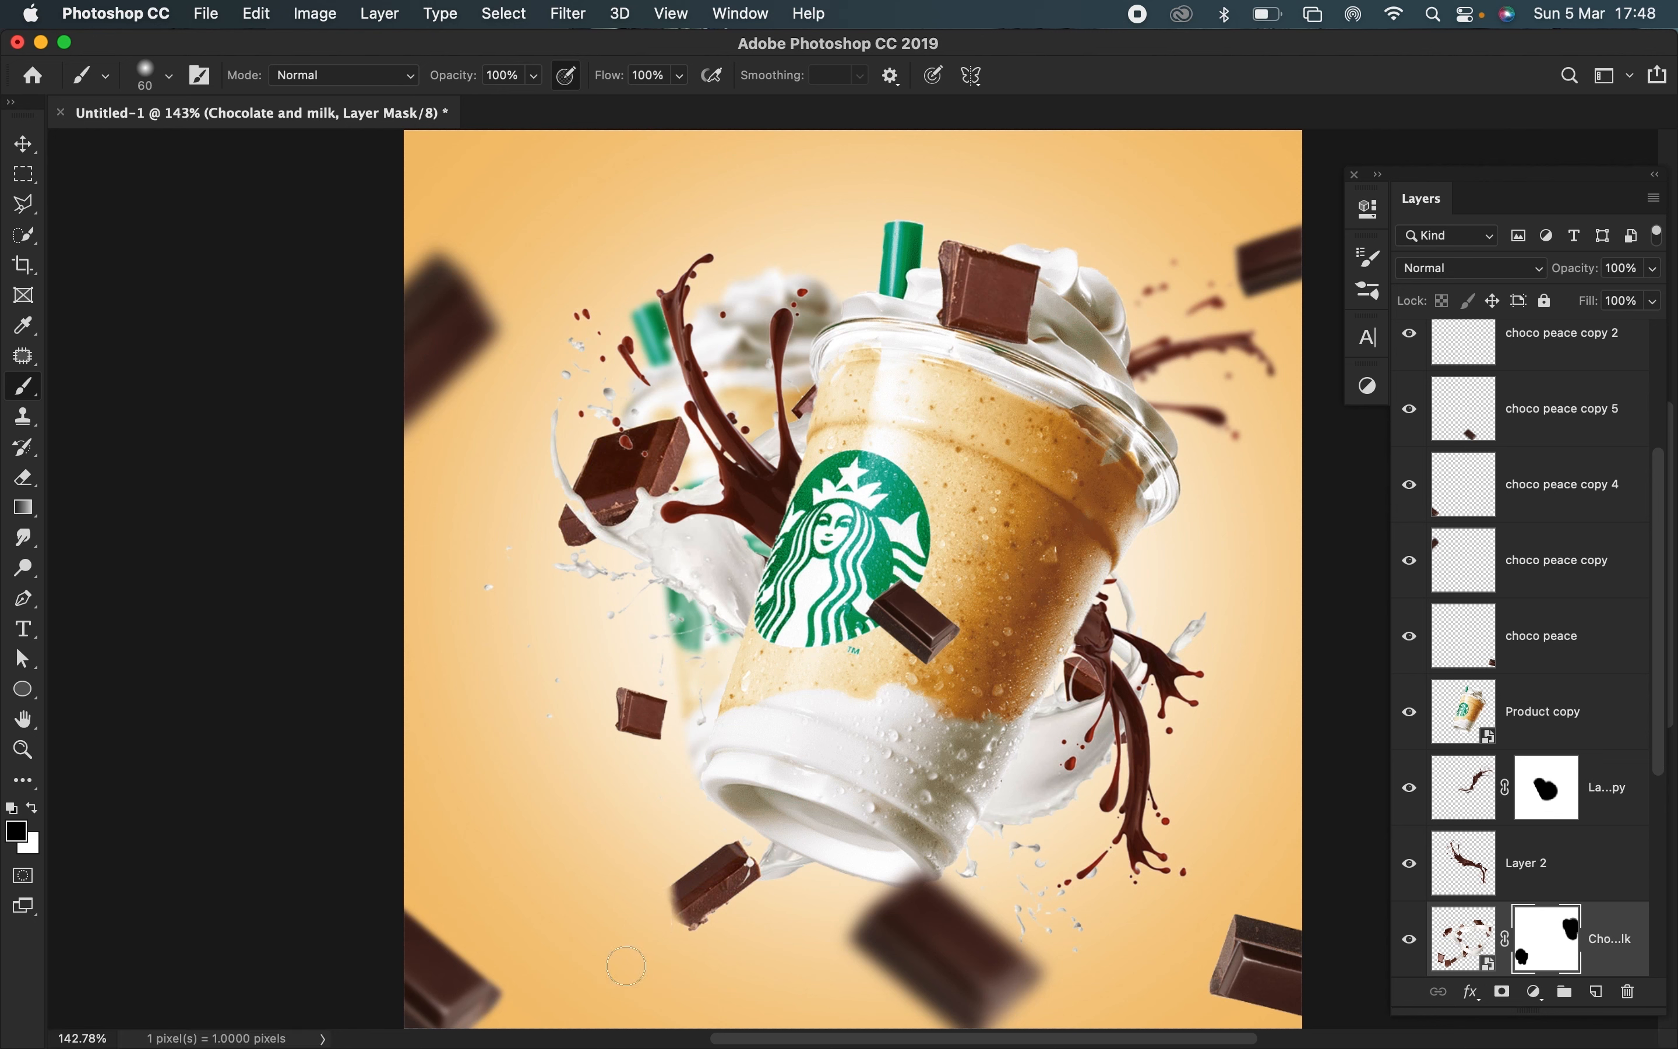
# - Shift the small chocolate copy and the Chocolate and milk layer down and left, and the Layer 2 chocolate splash up and left
pyautogui.press('v')
pyautogui.moveTo(652, 721); pyautogui.dragTo(621, 773)
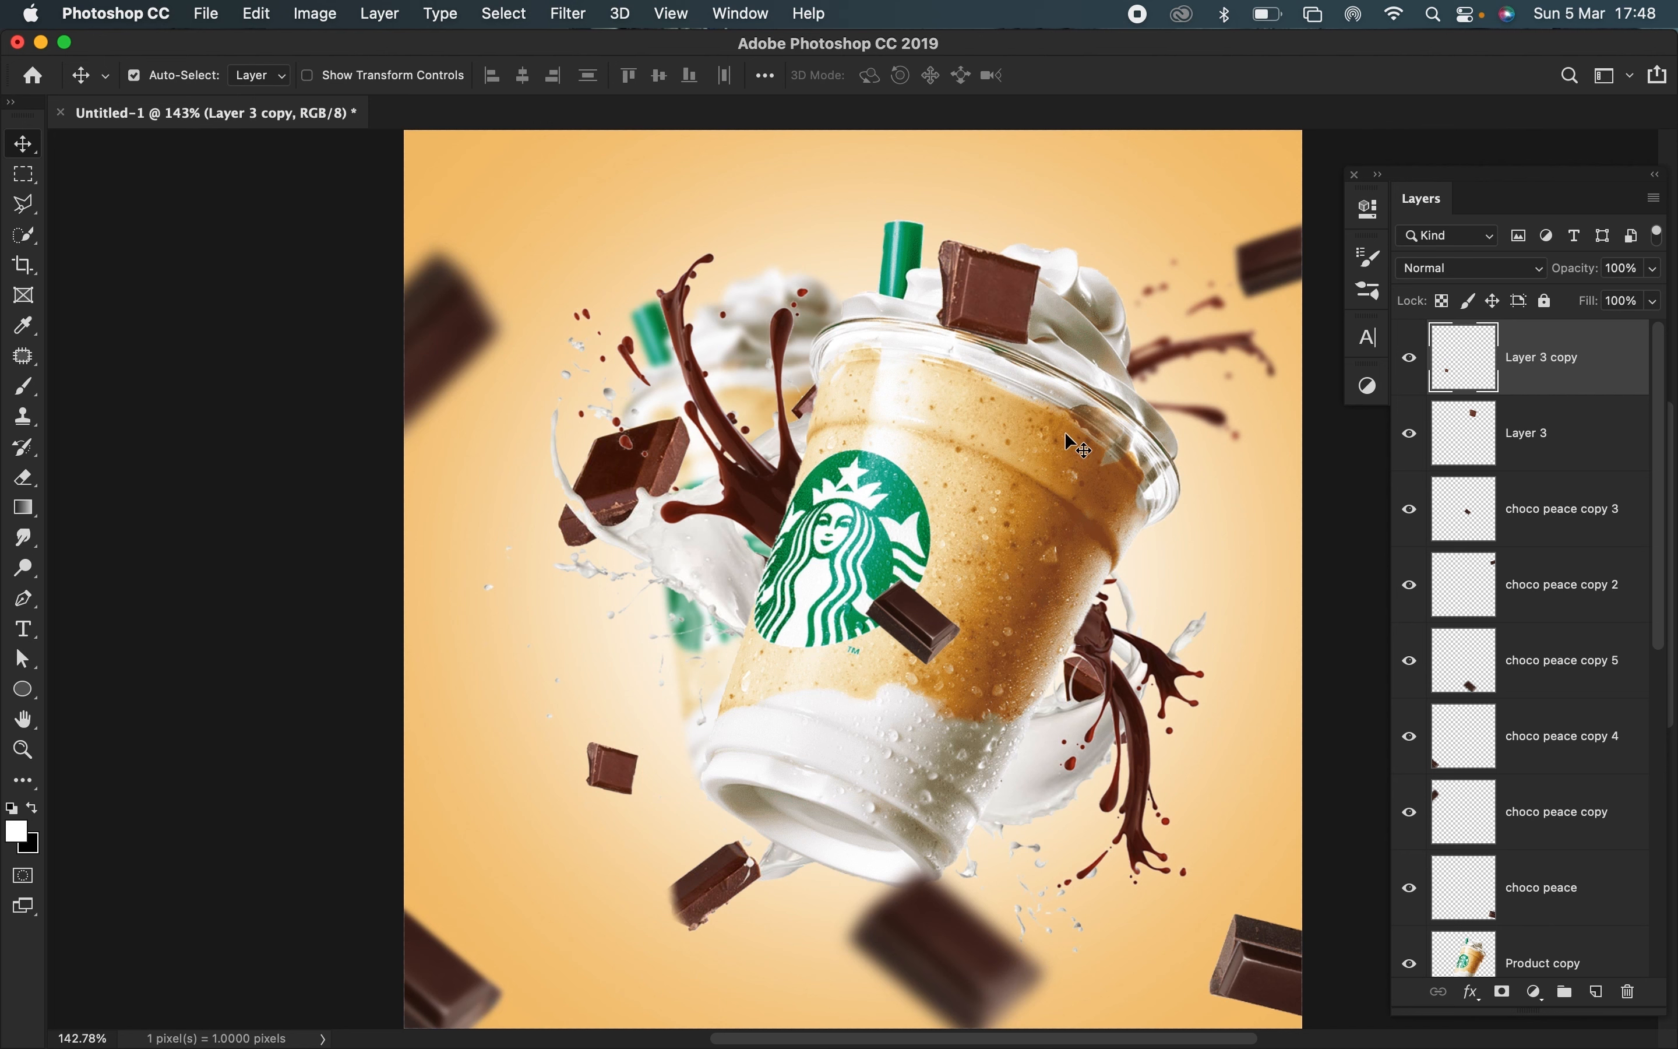
pyautogui.moveTo(721, 545); pyautogui.dragTo(677, 597)
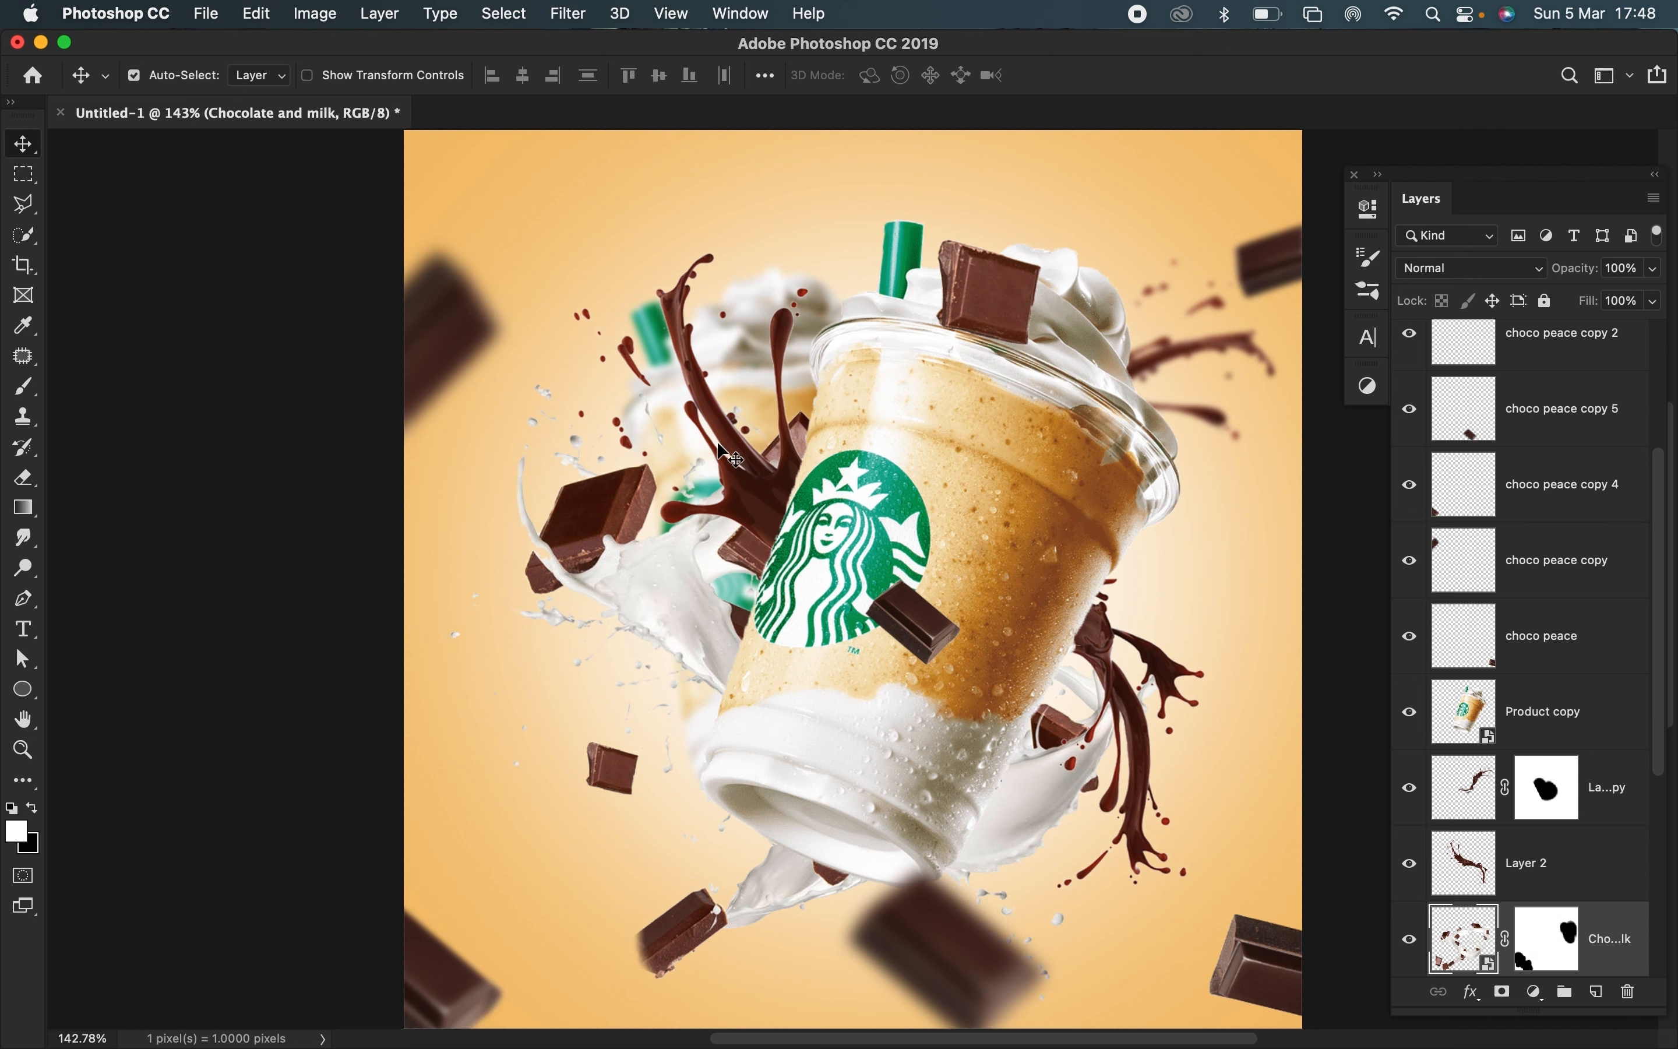
pyautogui.moveTo(741, 461); pyautogui.dragTo(722, 426)
# - Move the Layer 3 chocolate square onto the cup's upper-left rim, rotate it clockwise, and place the small copy against the cup's lower-left side
pyautogui.moveTo(989, 292); pyautogui.dragTo(938, 360)
pyautogui.press('super+t')
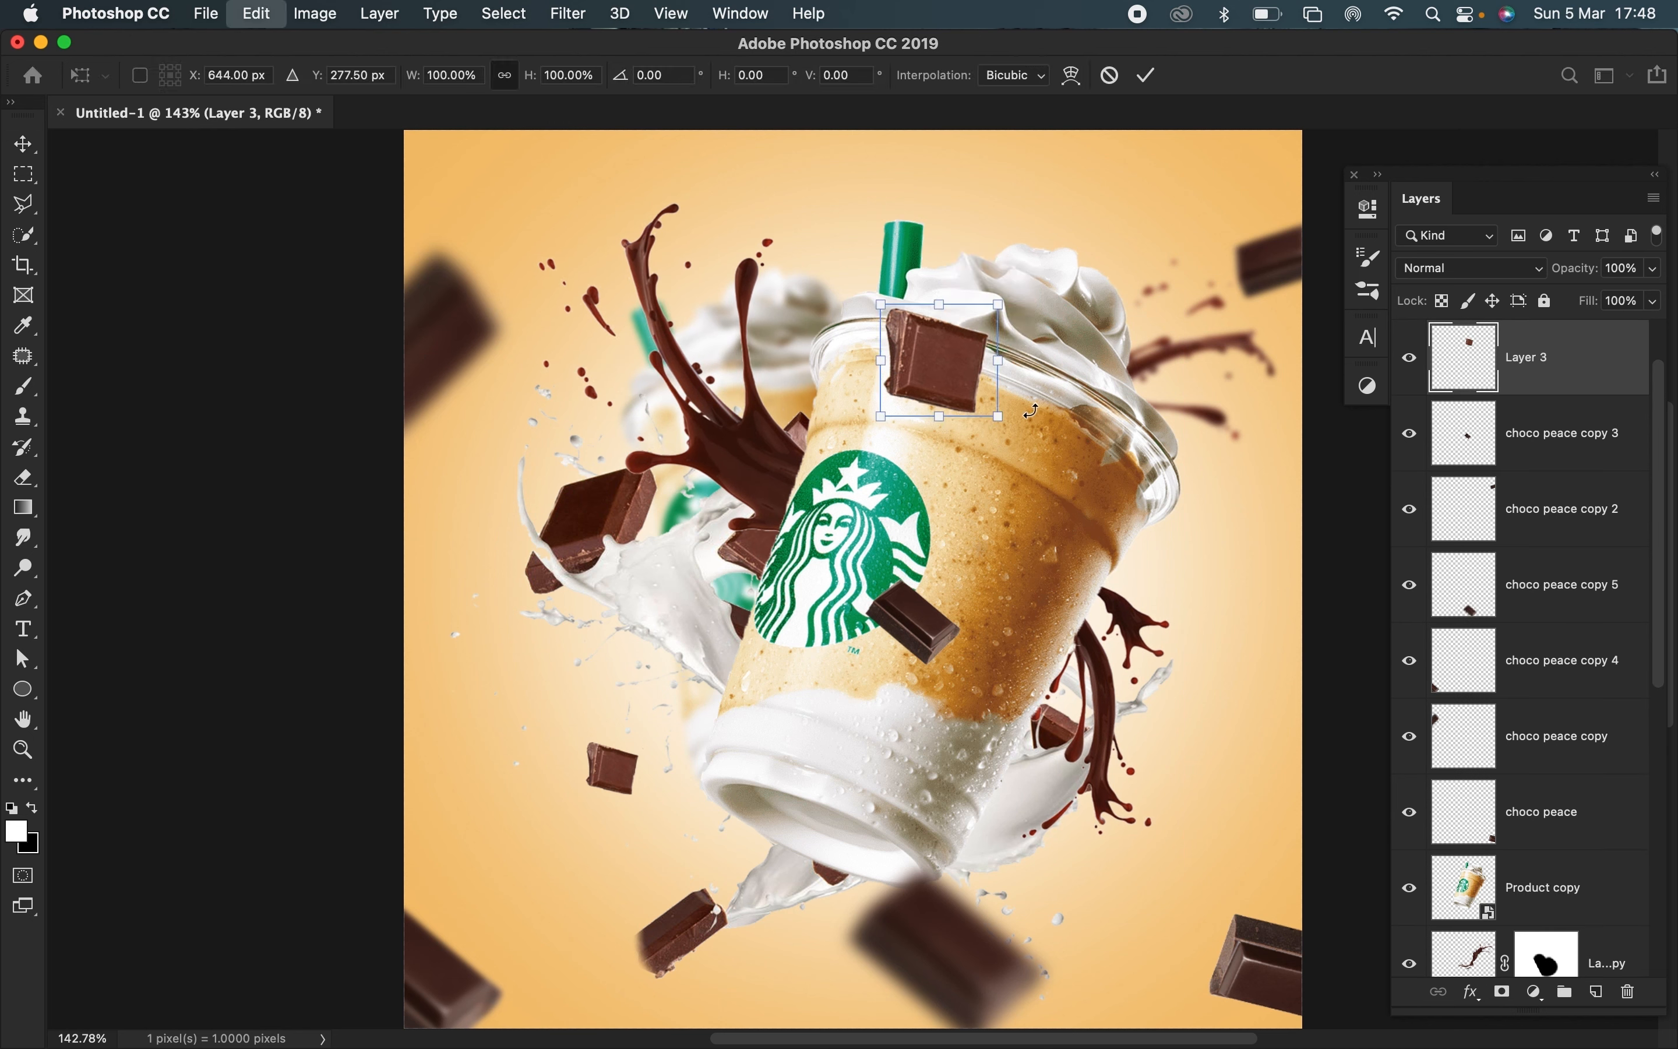
pyautogui.moveTo(1022, 413); pyautogui.dragTo(1013, 485)
pyautogui.press('Return')
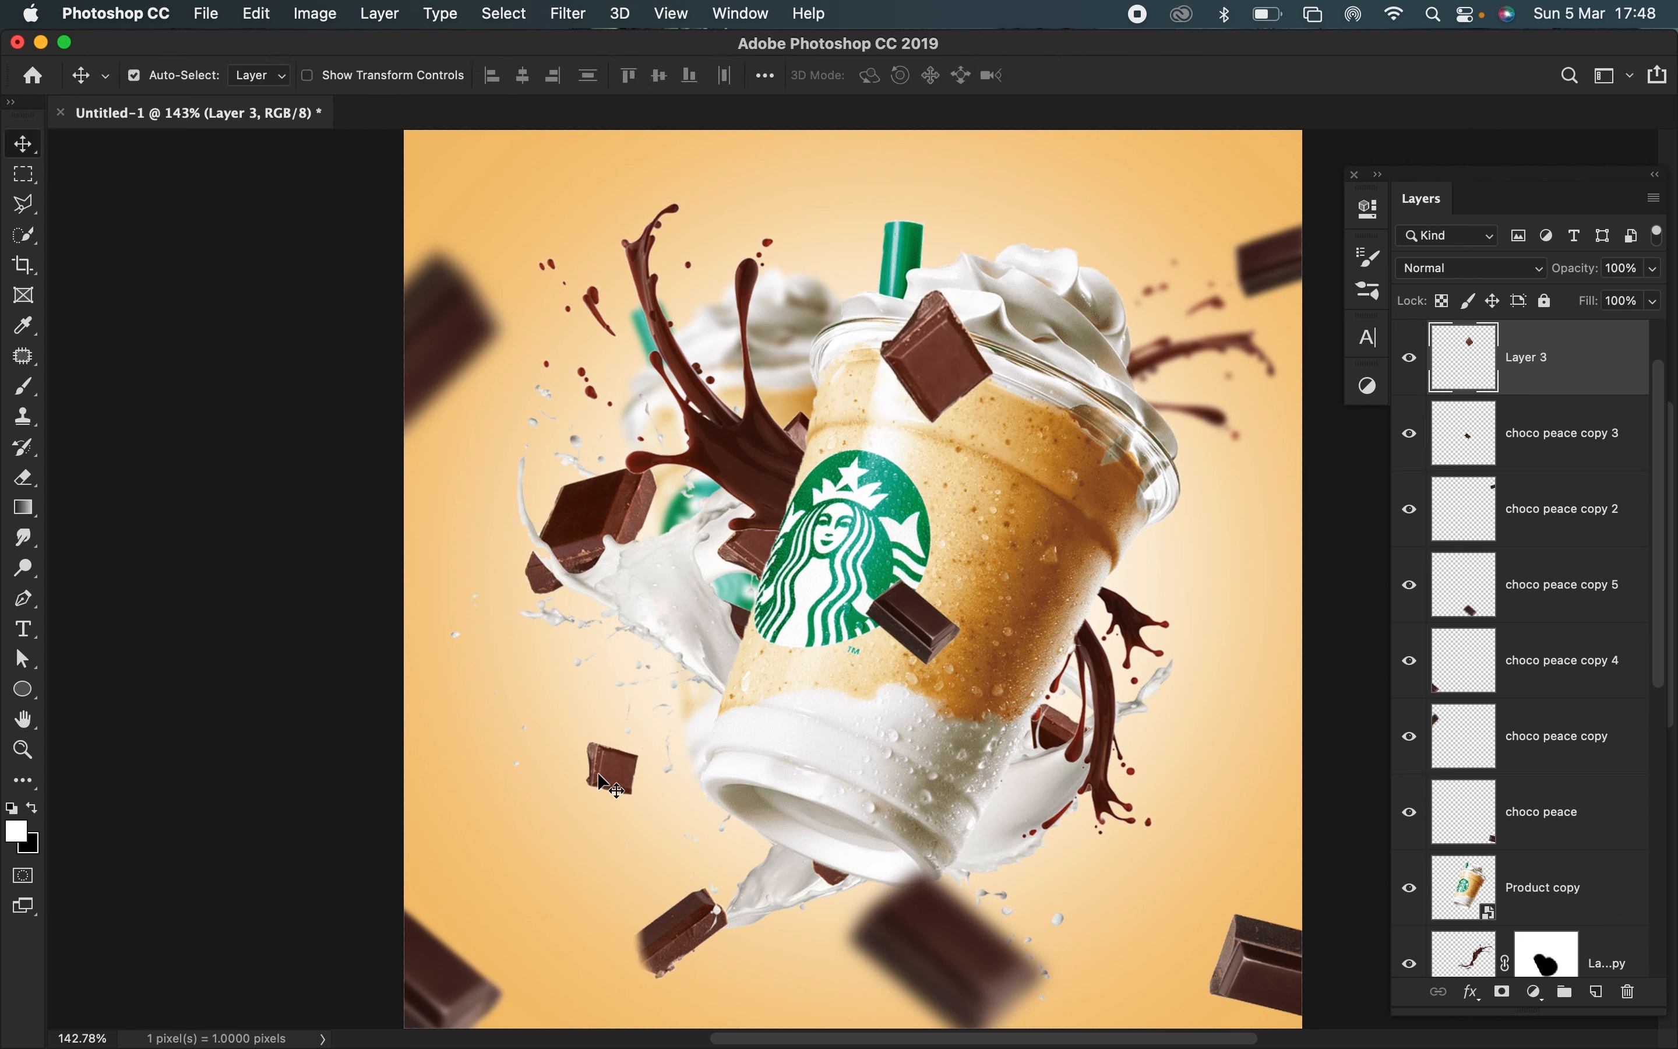
pyautogui.moveTo(598, 765); pyautogui.dragTo(697, 751)
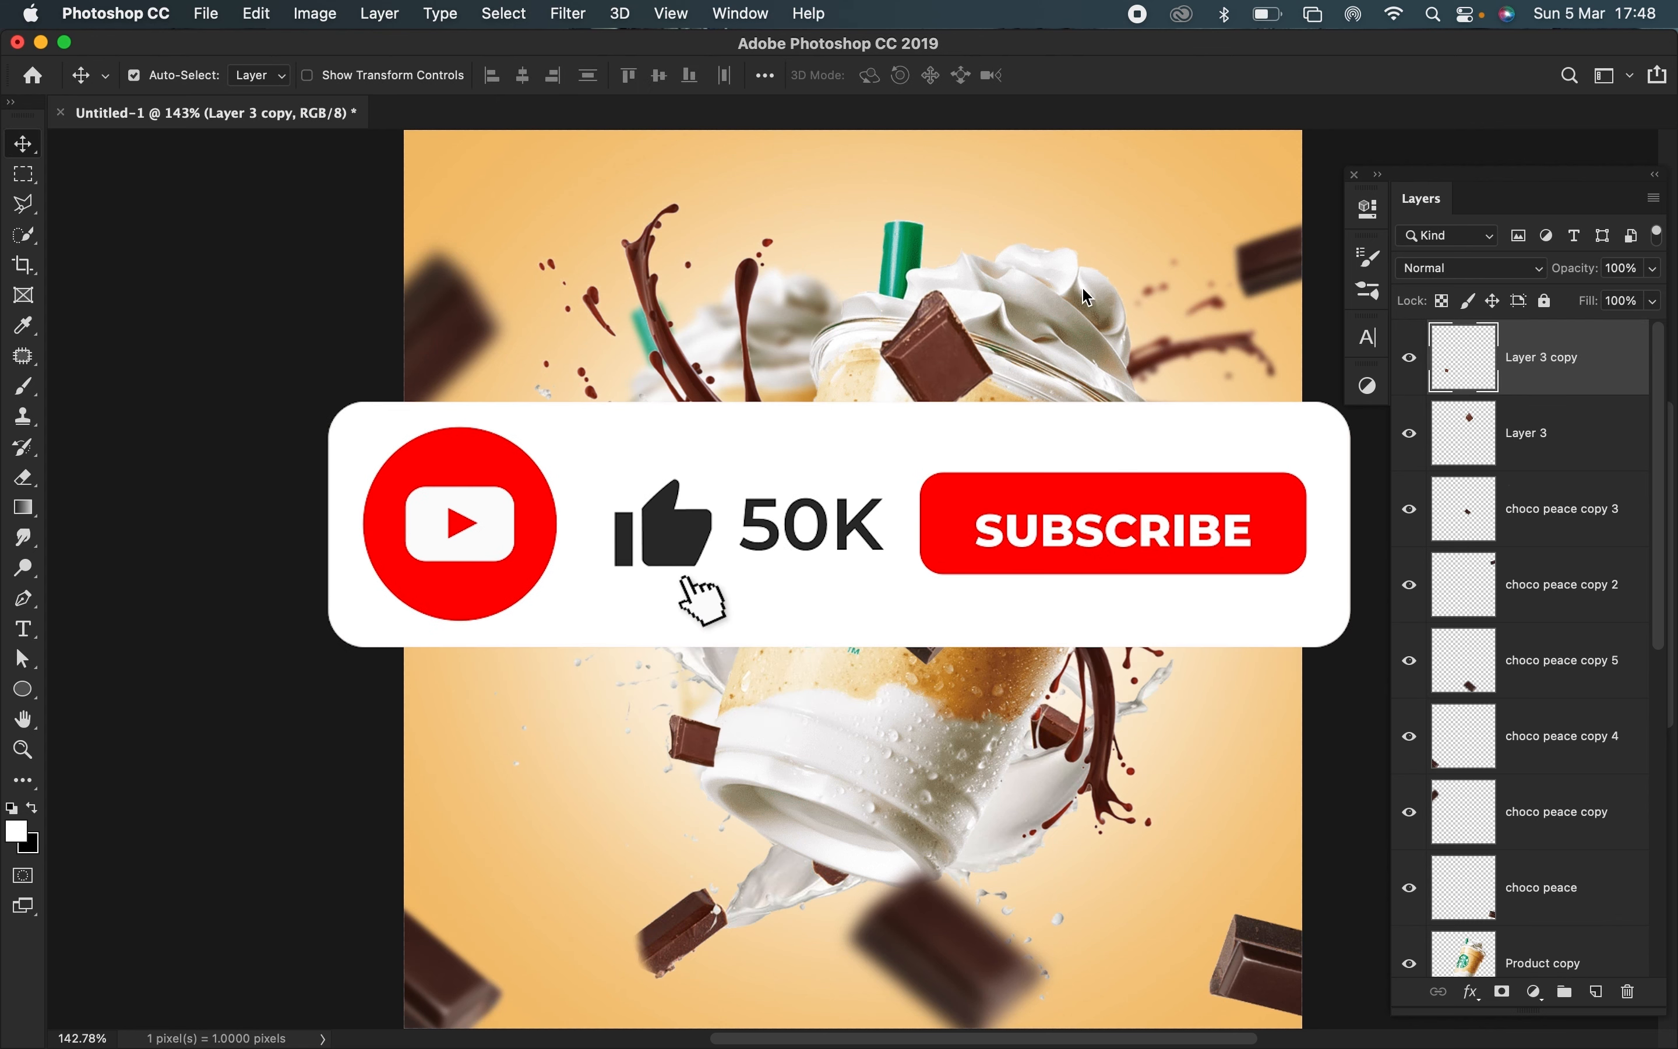
# - Apply a Gaussian Blur with a 6.8-pixel radius to the chocolate square on the cup's rim (Layer 3)
pyautogui.click(974, 352)
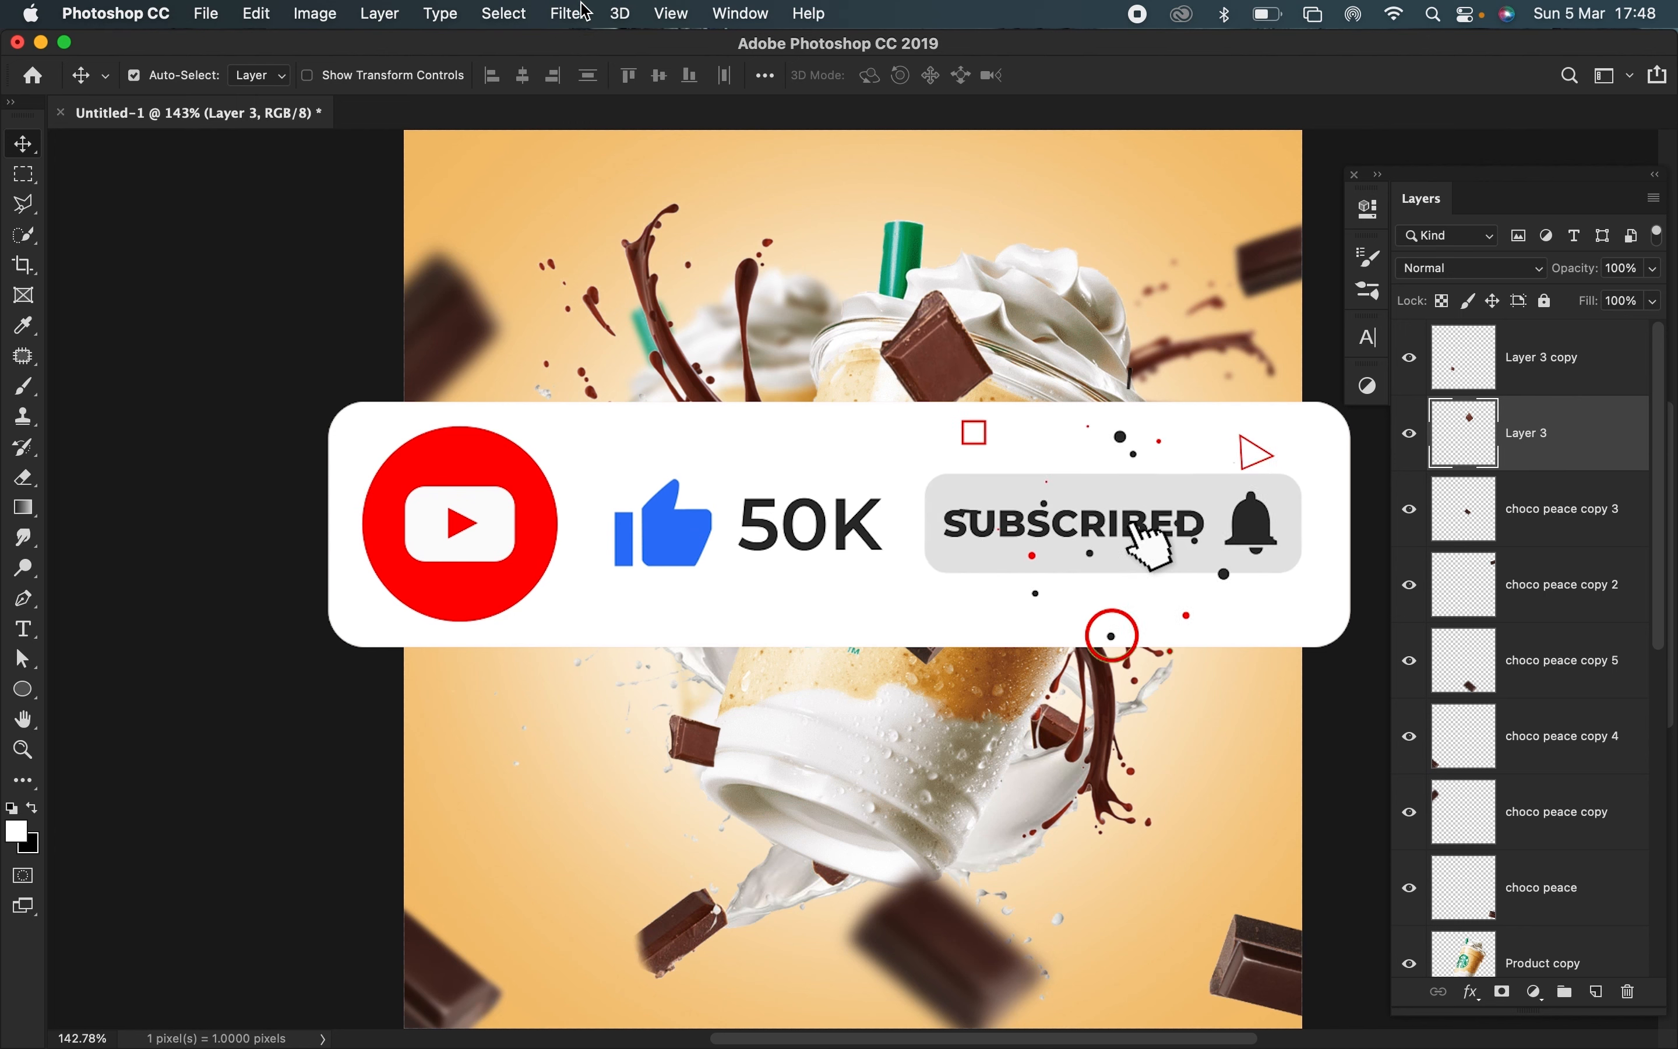
pyautogui.click(566, 13)
pyautogui.moveTo(831, 283)
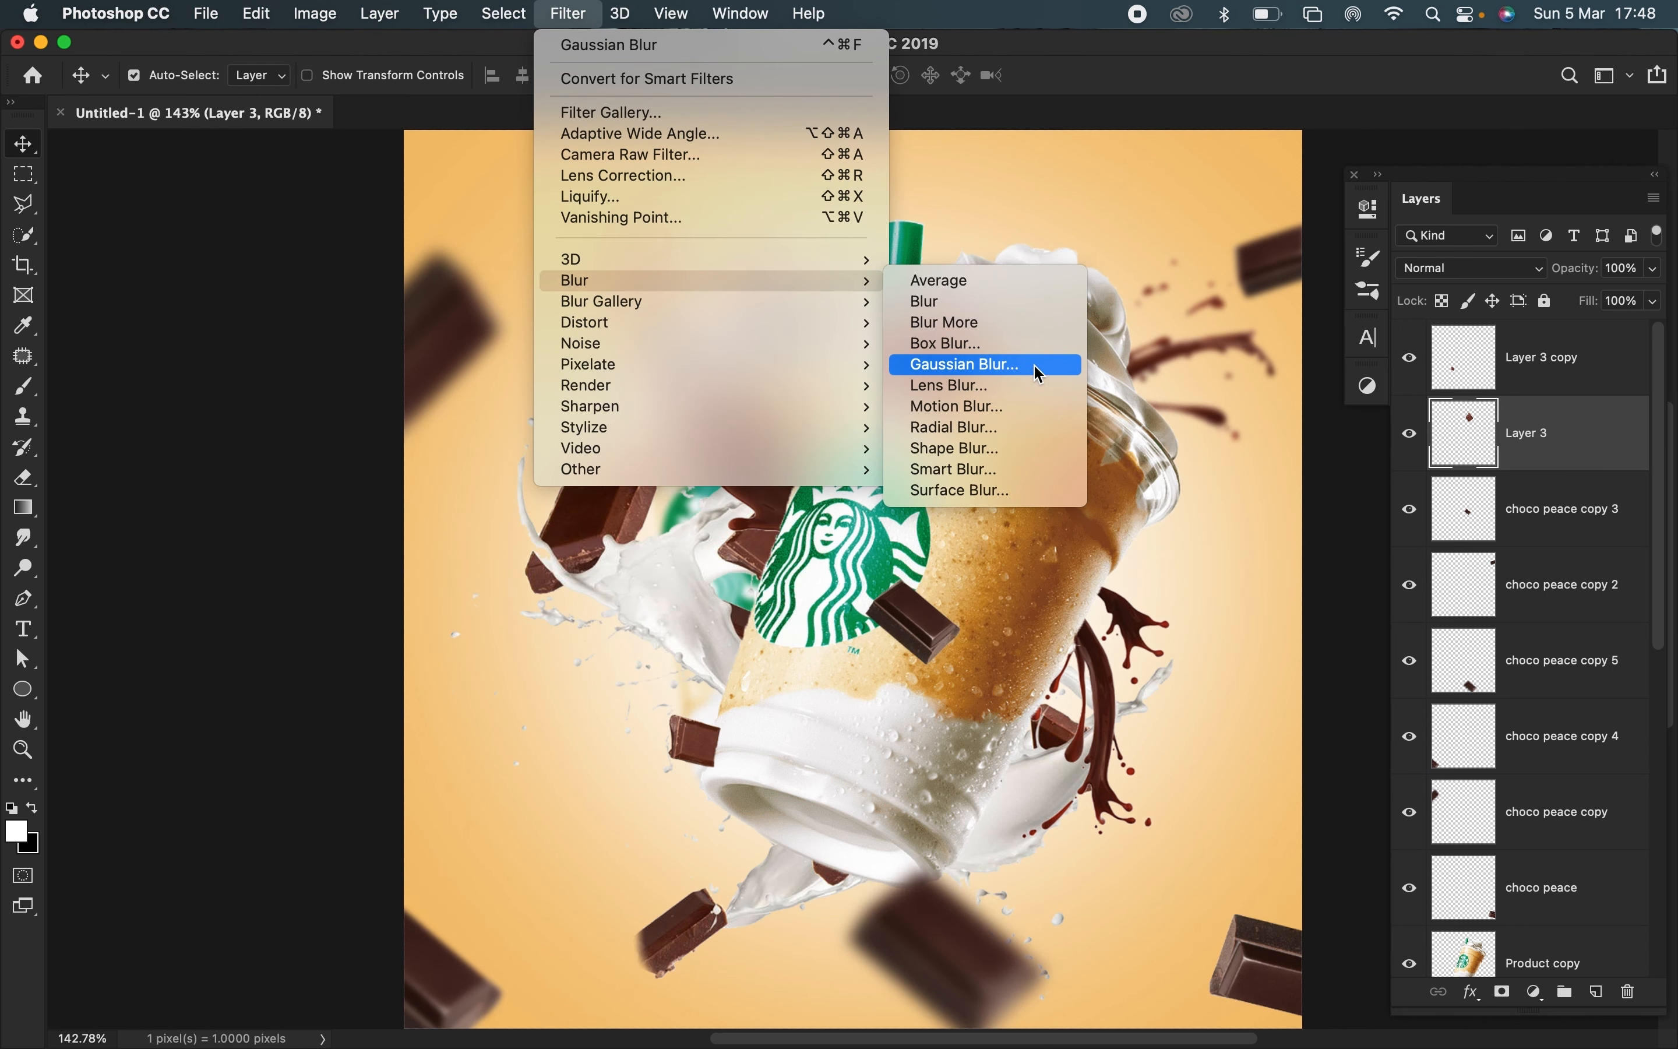
pyautogui.click(1033, 364)
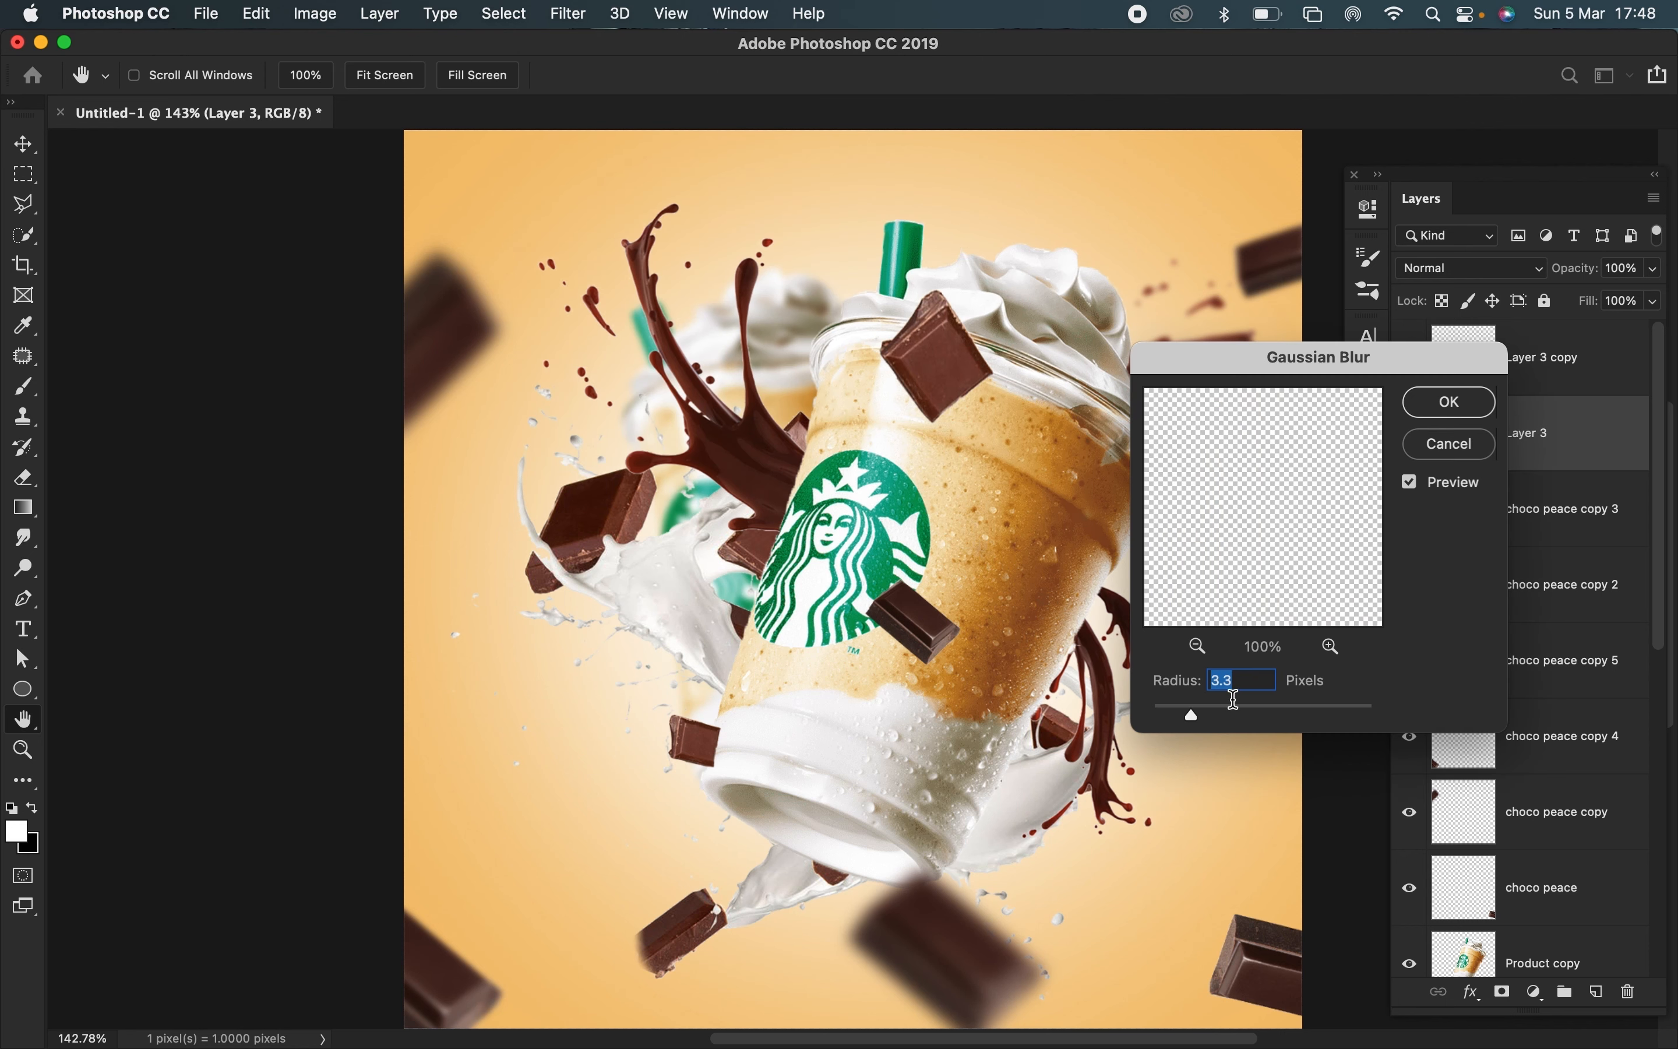
pyautogui.click(1223, 711)
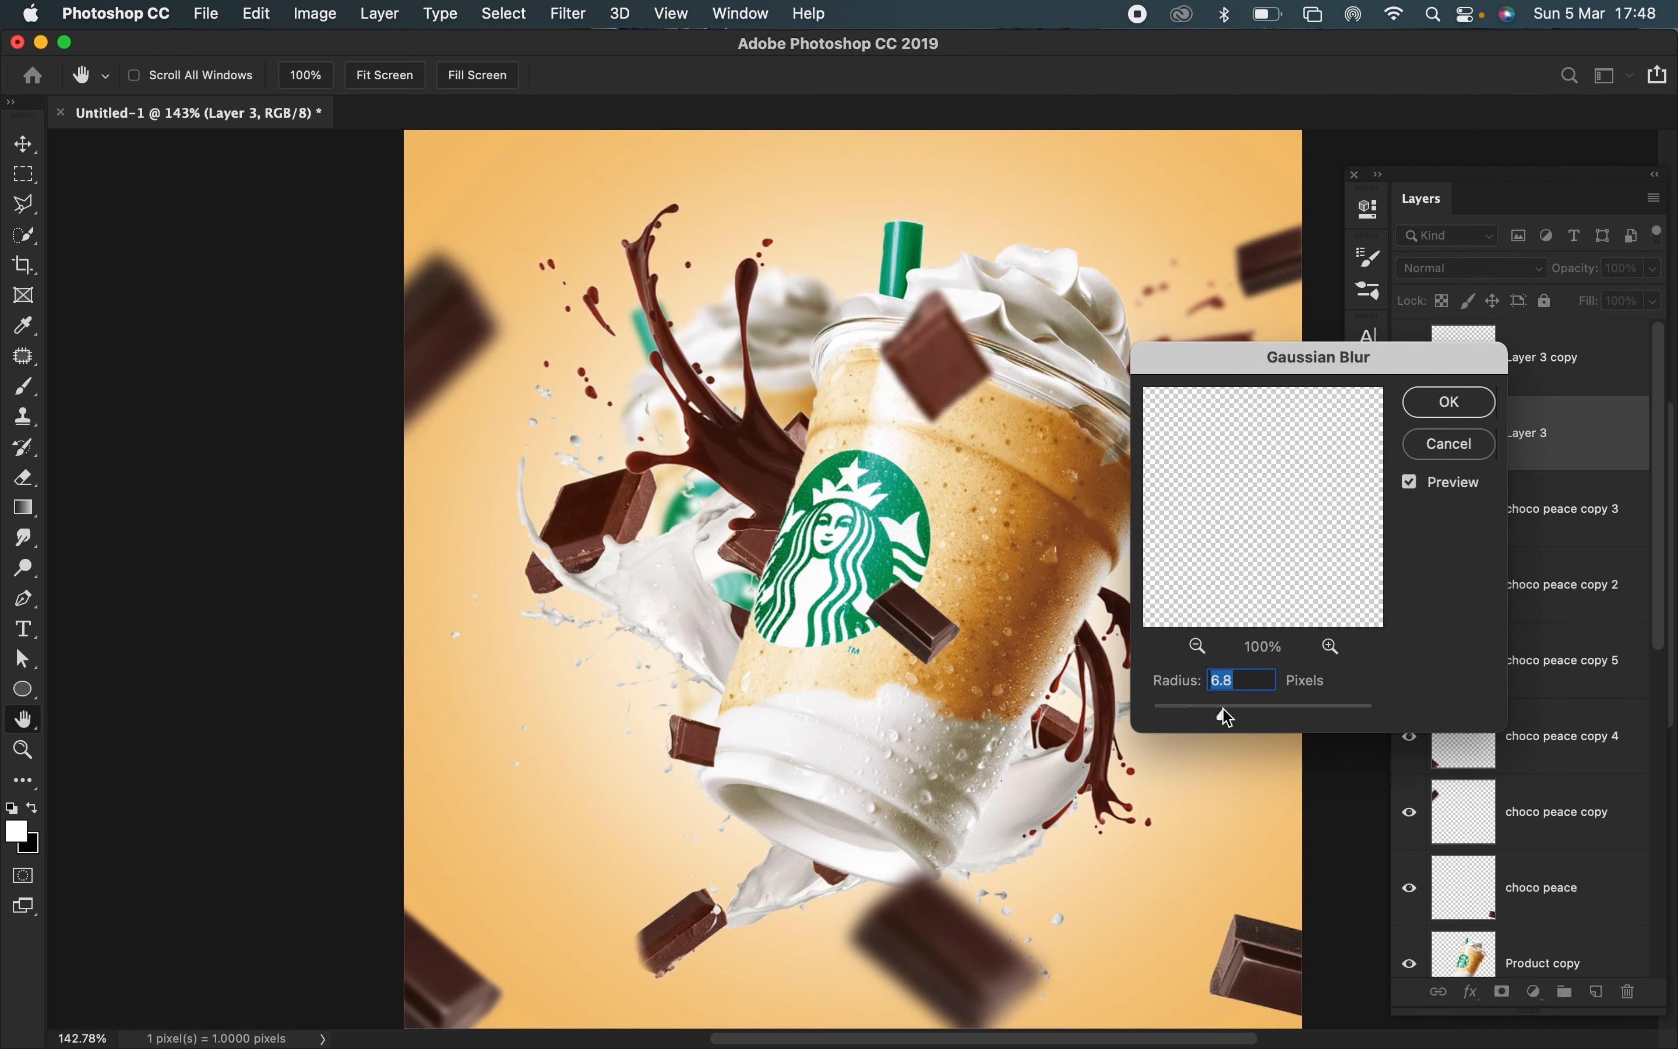
pyautogui.click(1444, 405)
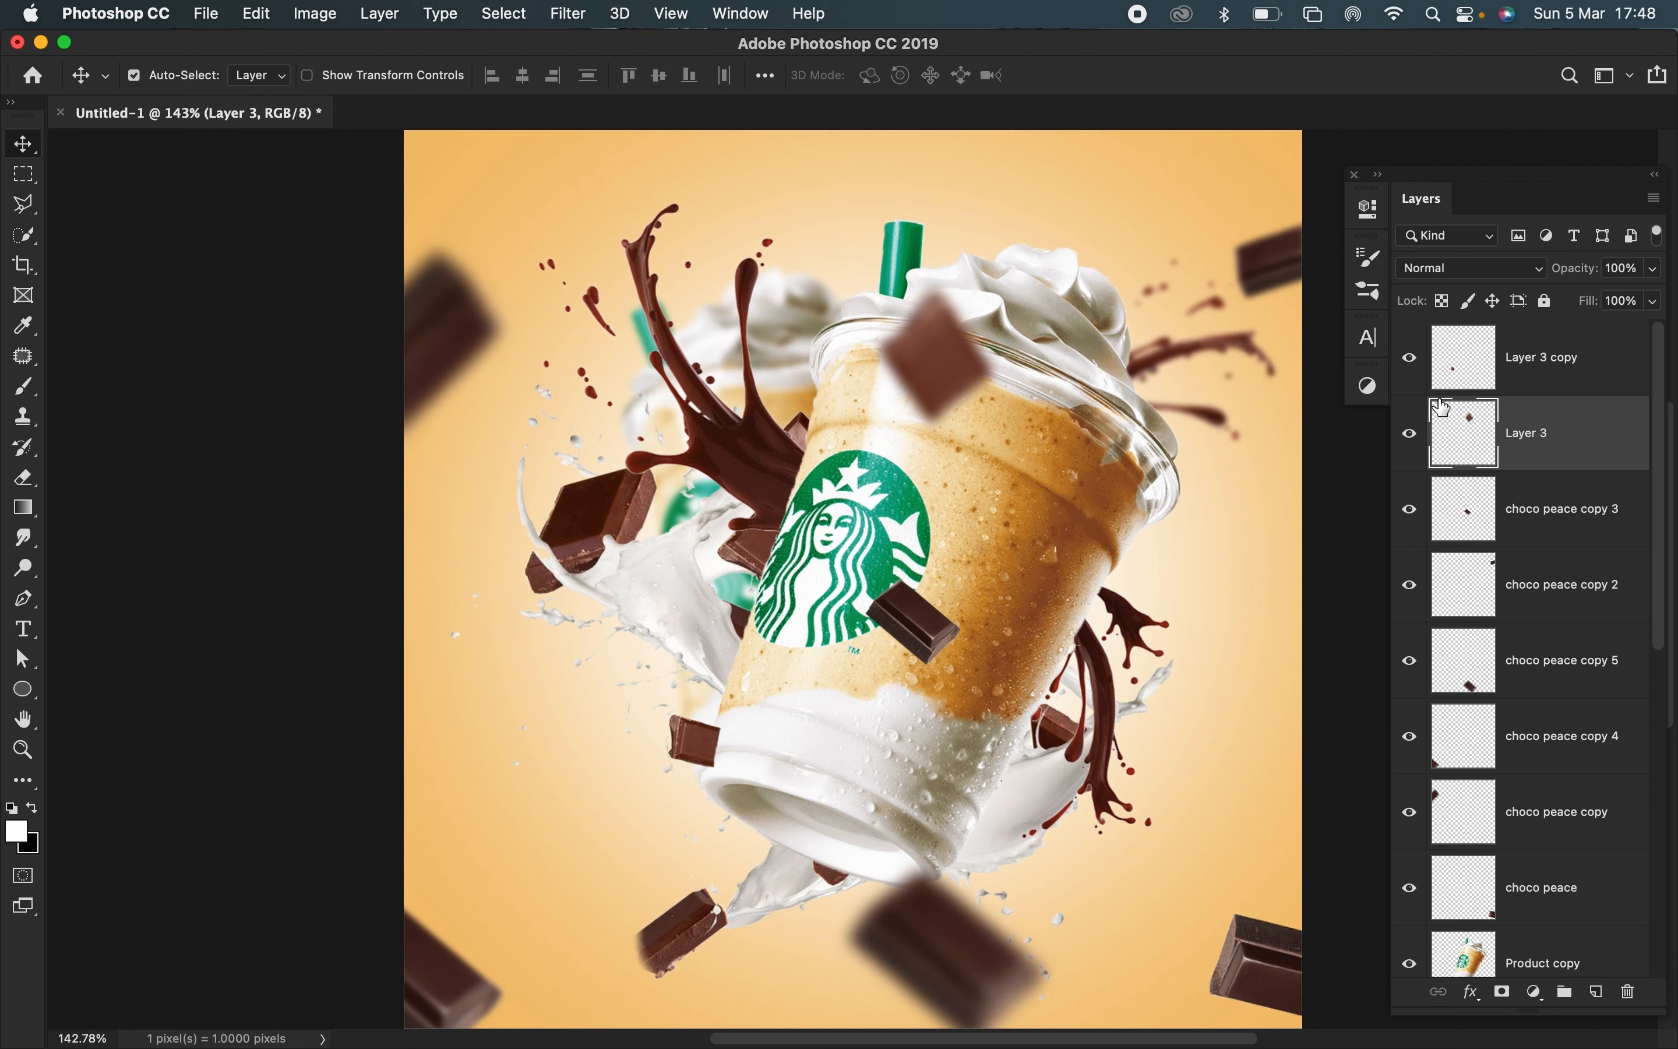
# - Reposition the blurred chocolate pieces: the one below the cup lower, the lower-left one against the canvas edge, the upper-left one slightly up and right
pyautogui.moveTo(462, 986); pyautogui.dragTo(535, 931)
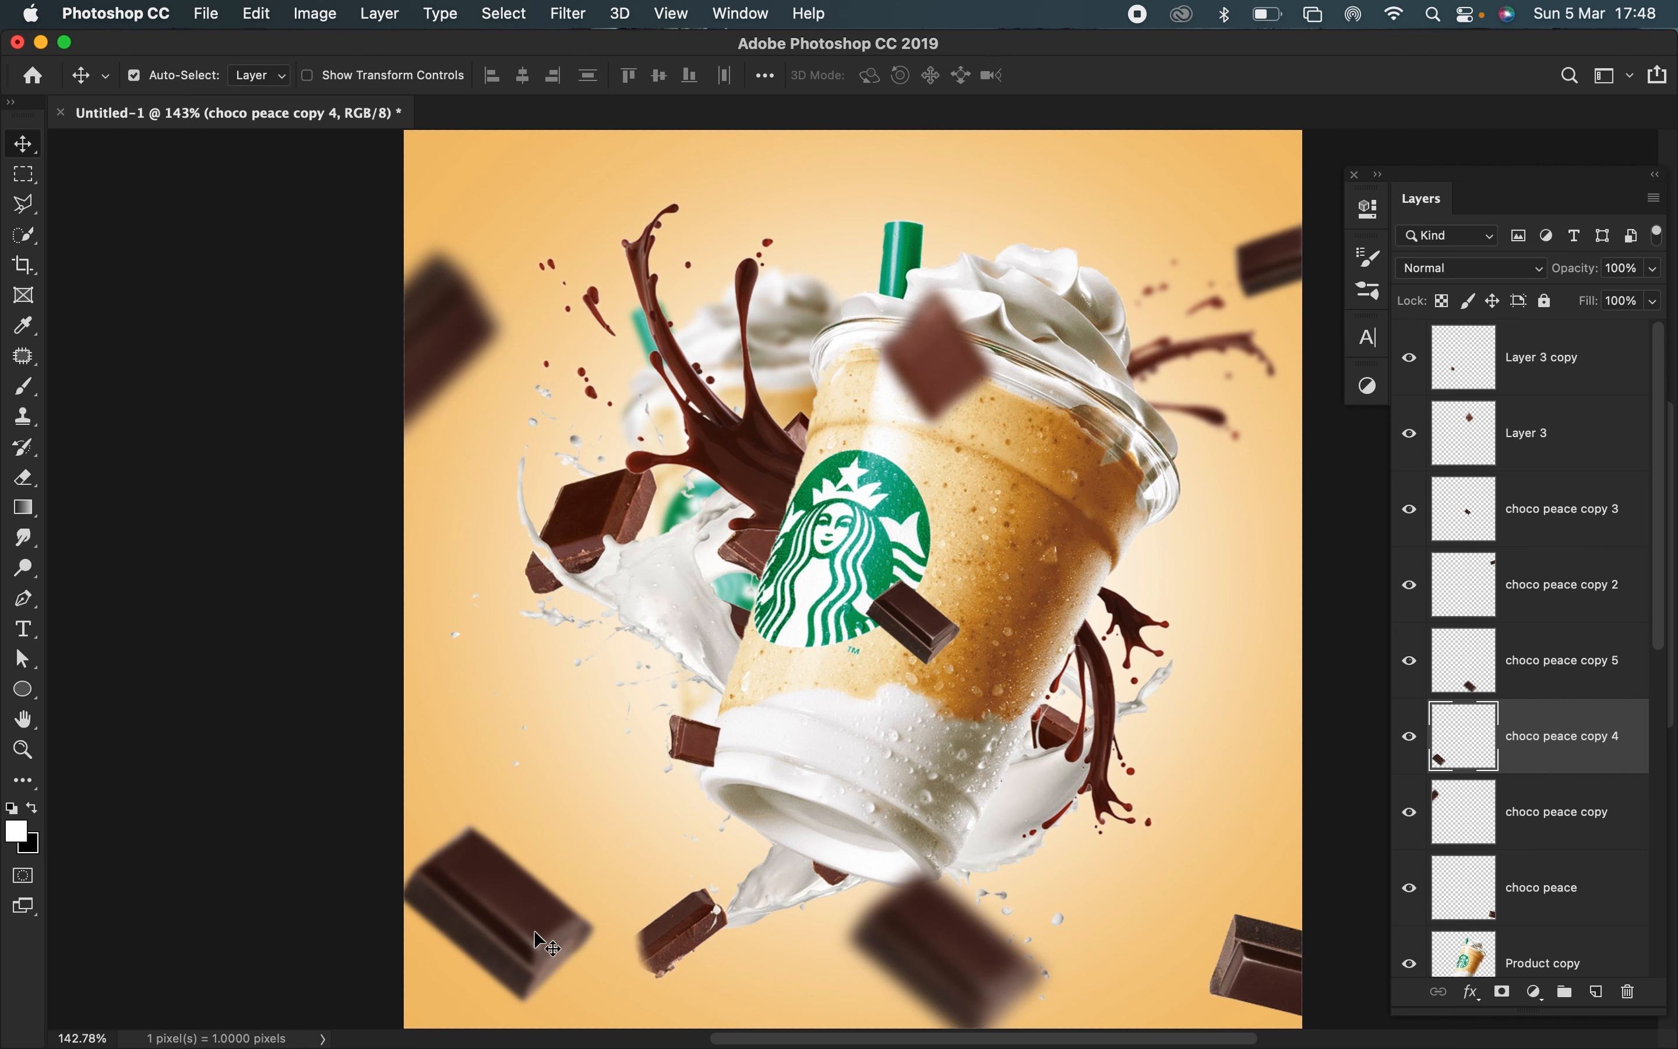
pyautogui.click(946, 947)
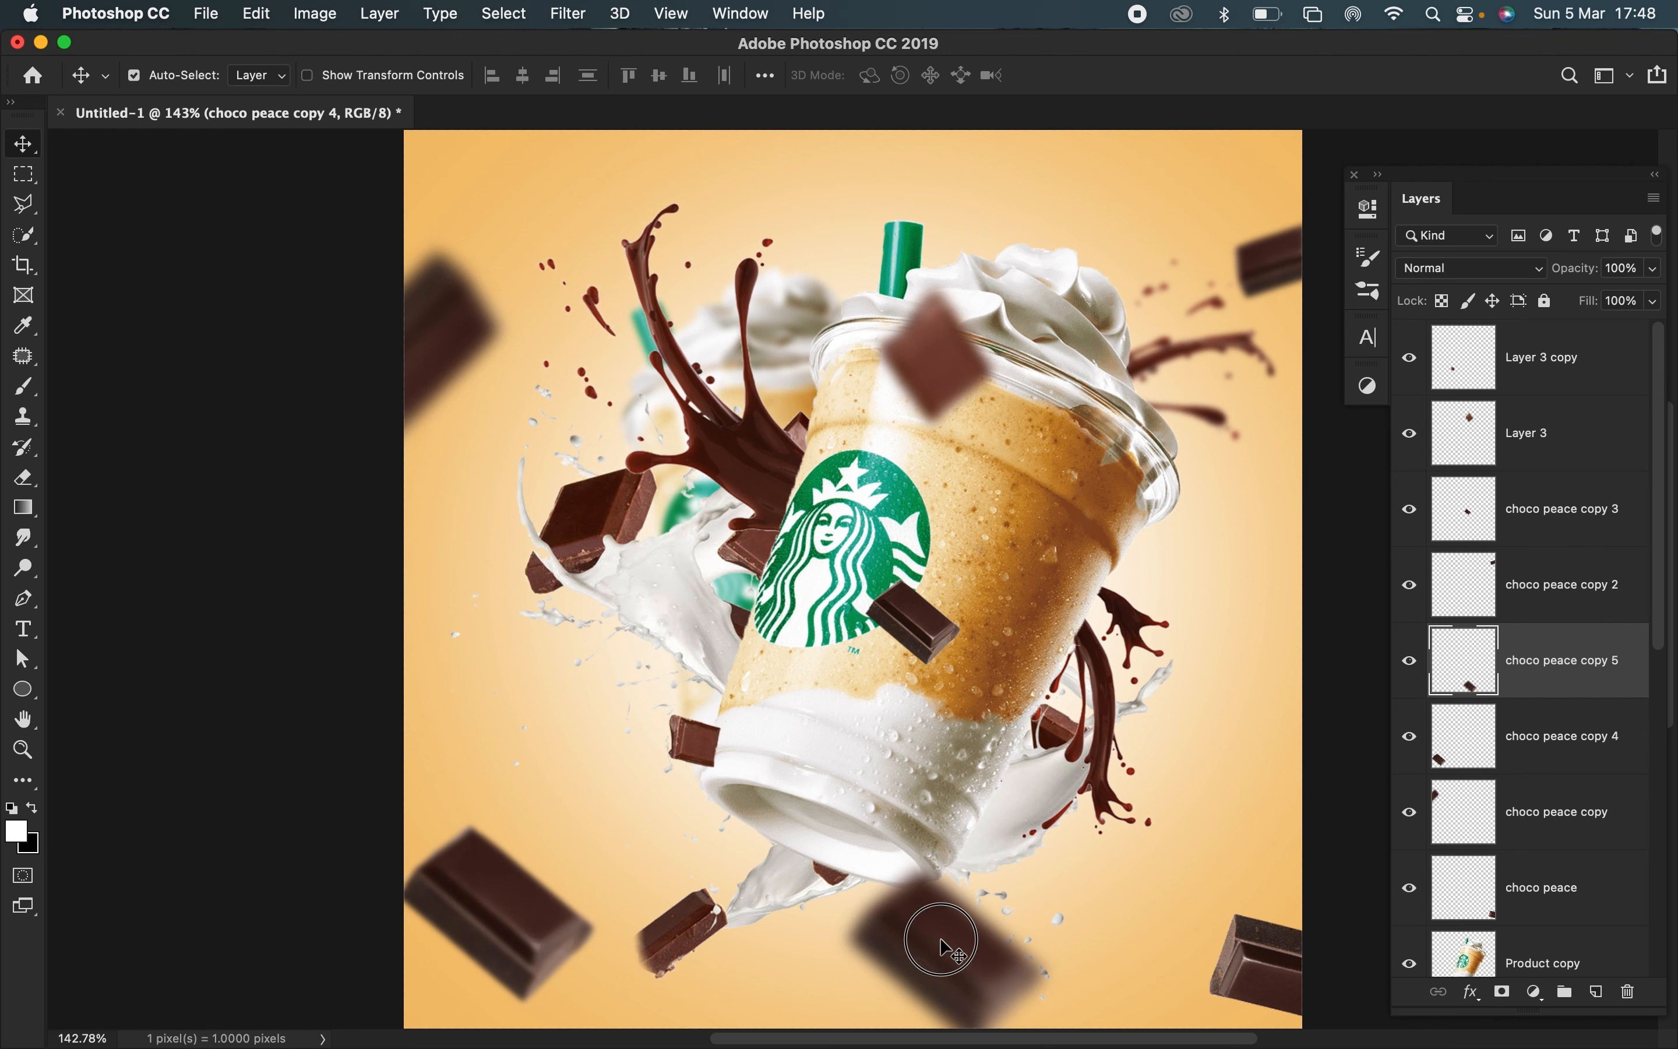
pyautogui.moveTo(941, 945); pyautogui.dragTo(939, 976)
pyautogui.click(503, 915)
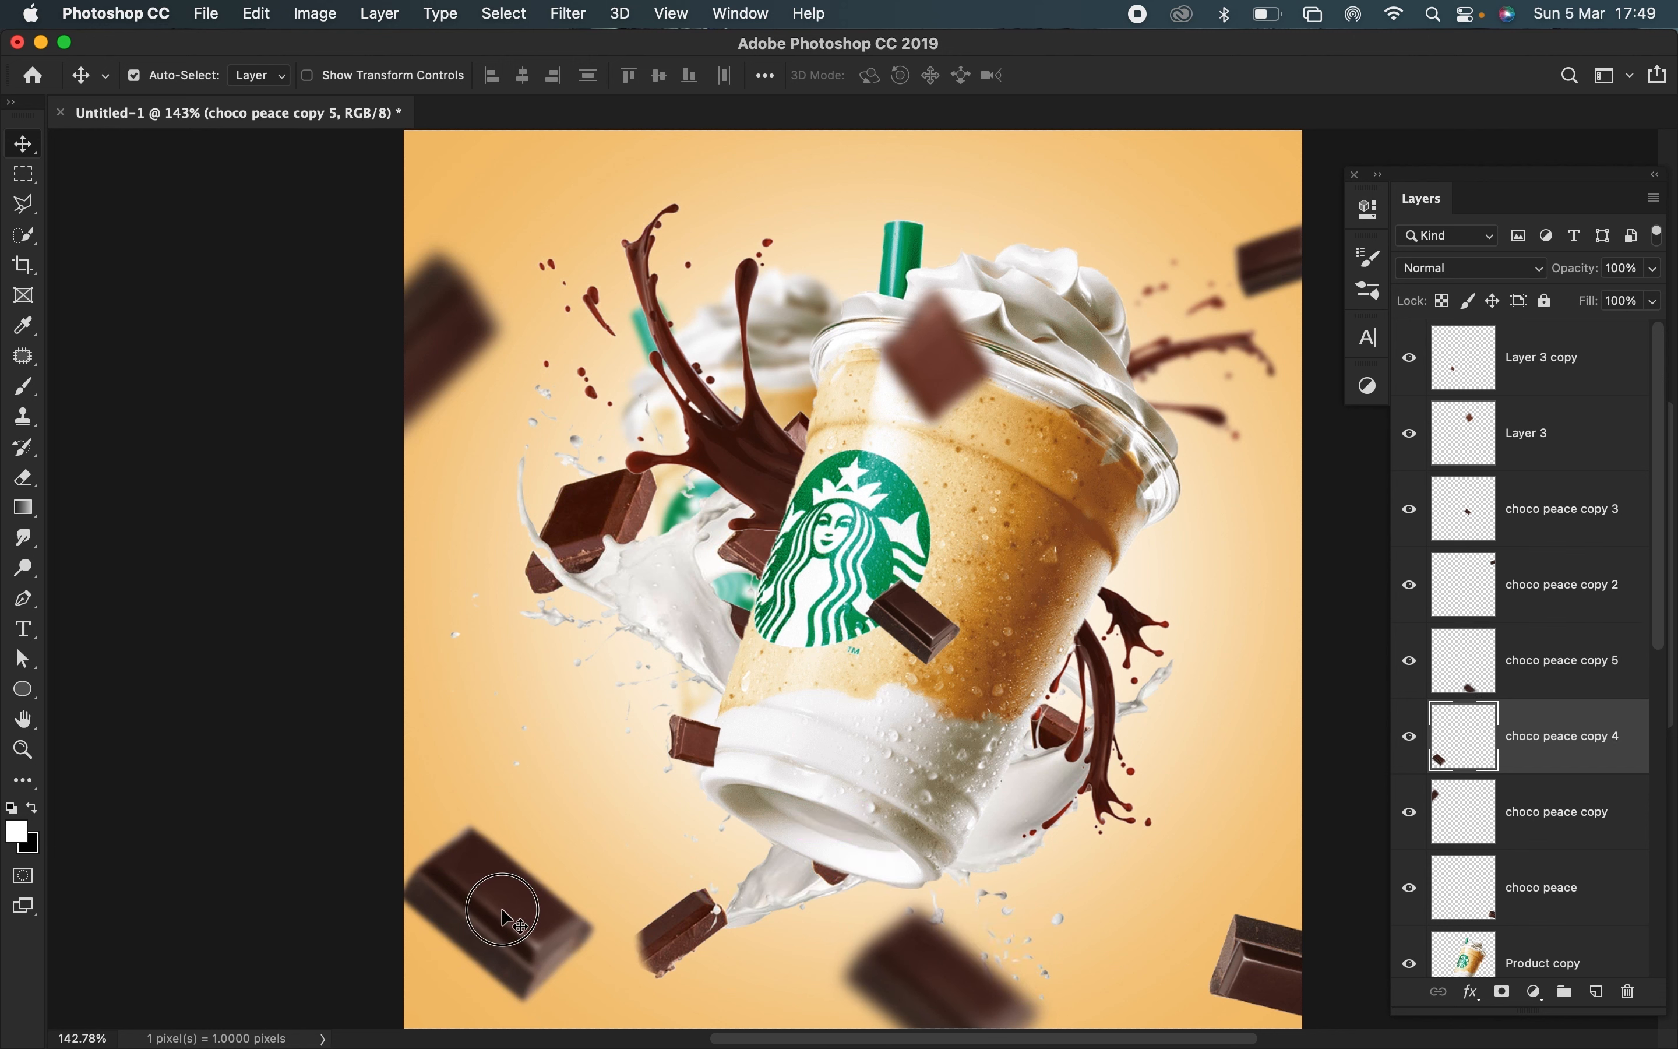
pyautogui.moveTo(503, 915); pyautogui.dragTo(409, 933)
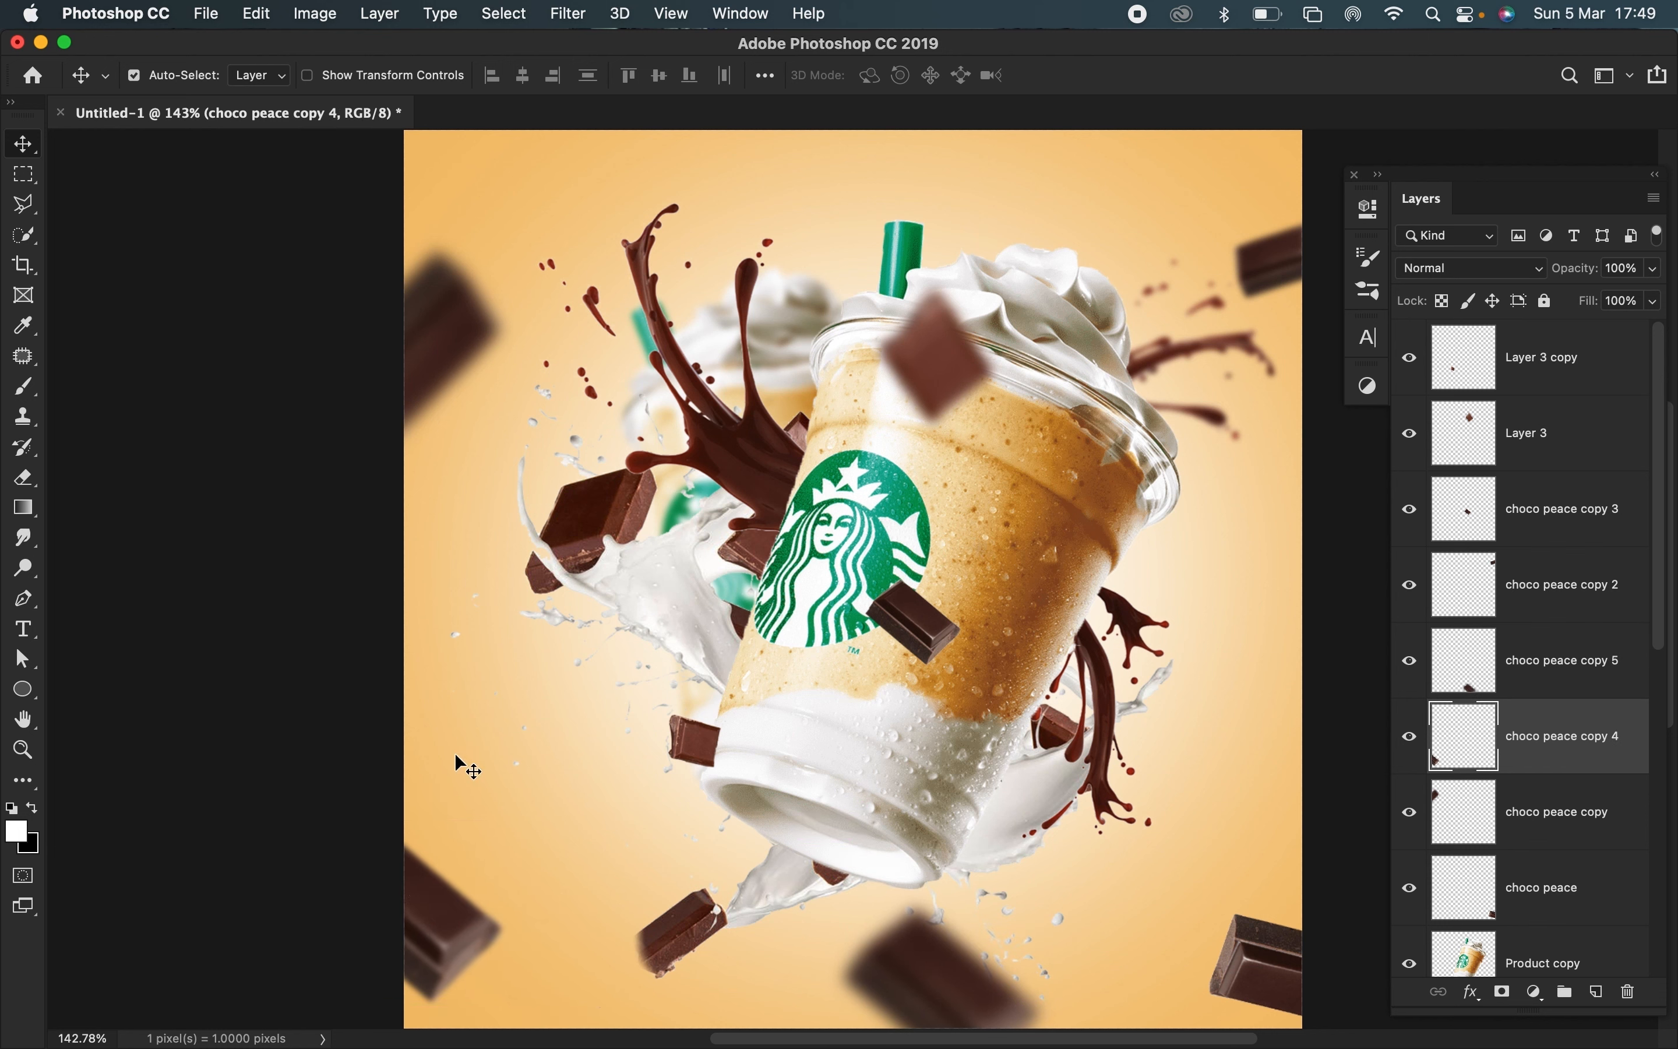
pyautogui.moveTo(423, 345)
pyautogui.mouseDown()
pyautogui.moveTo(456, 323)
pyautogui.moveTo(437, 316)
pyautogui.mouseUp()
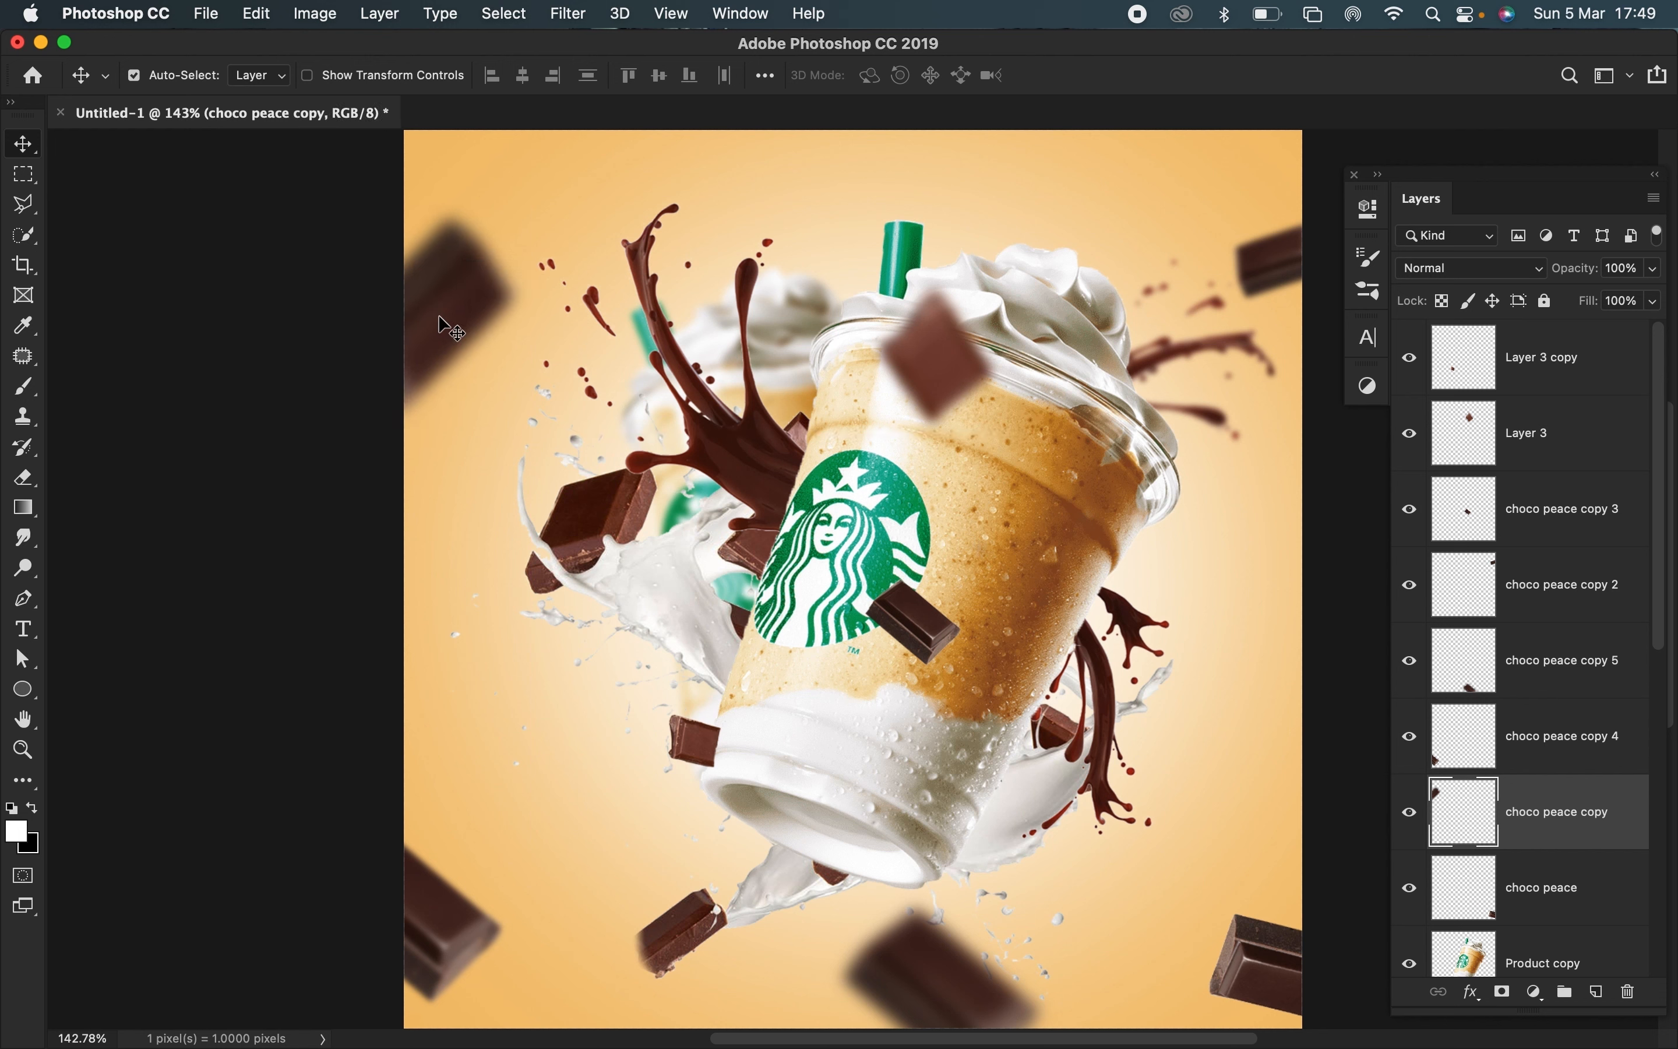